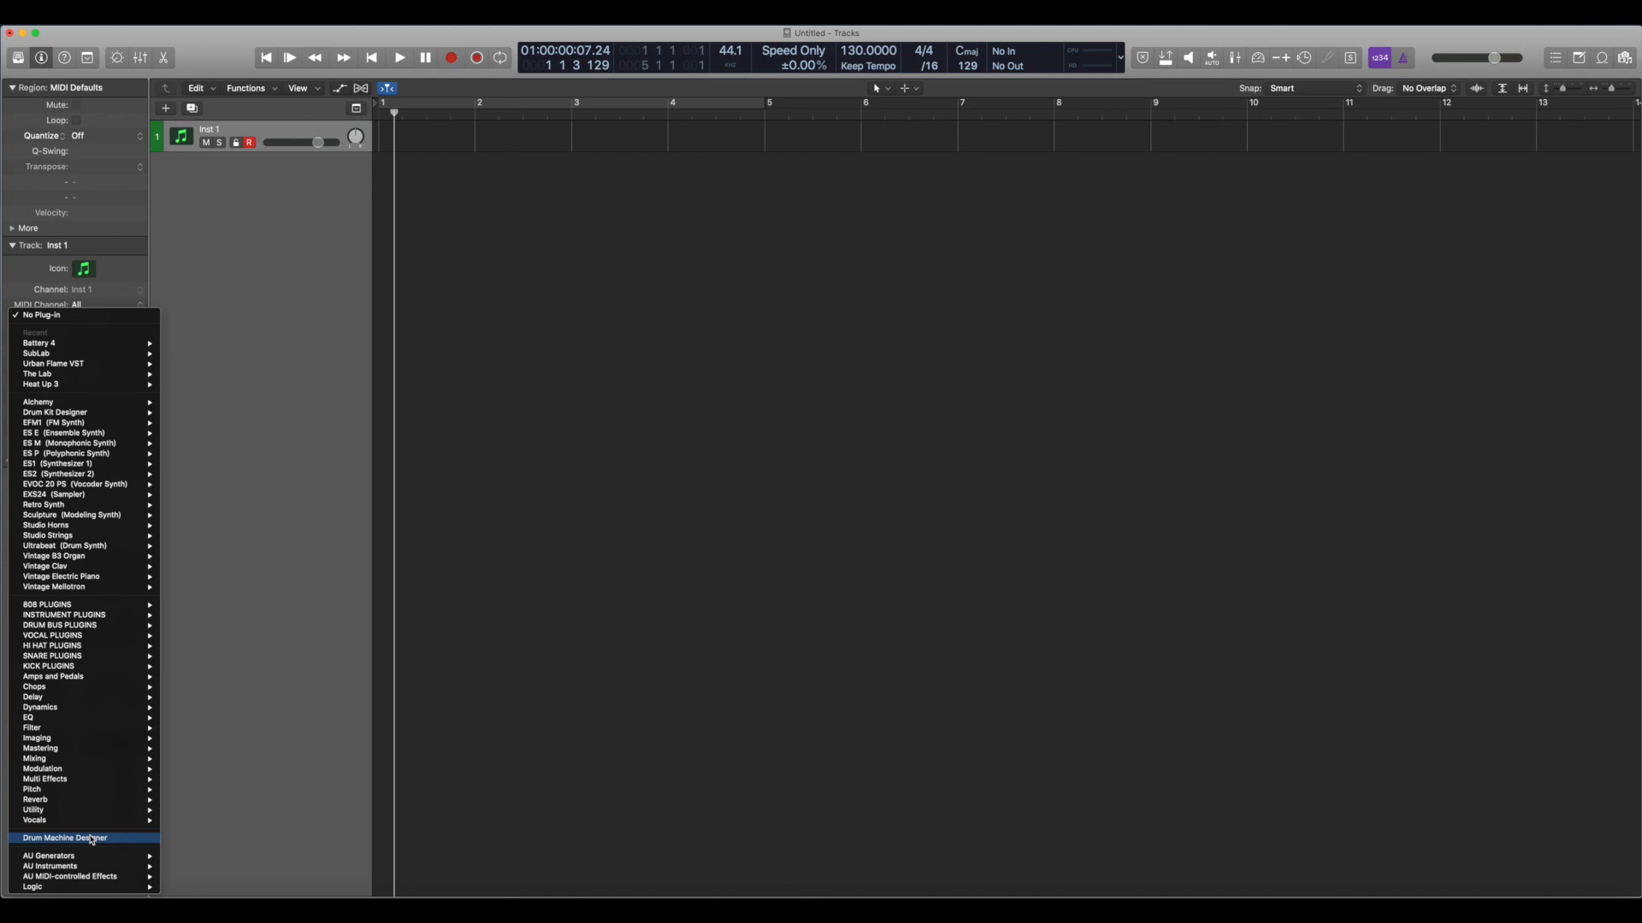
Load Drum Machine Designer as the instrument on the Inst 1 track.
{"action": "left_click", "coordinate": [93, 840]}
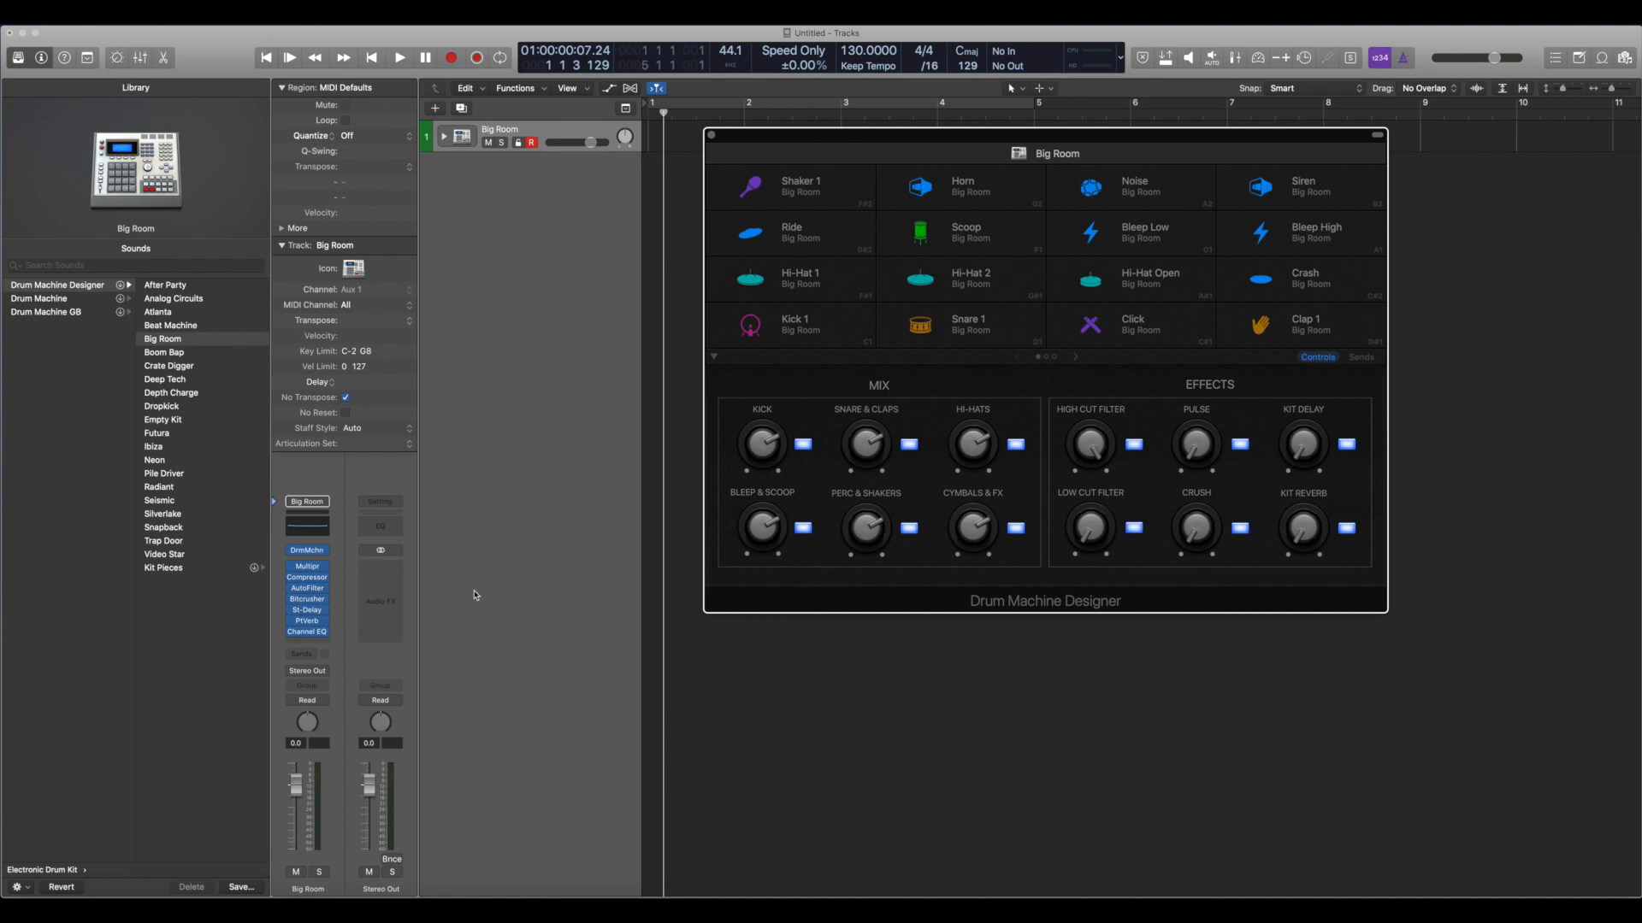
Toggle the Inspector's visibility off and back on.
{"action": "key", "text": "i"}
{"action": "key", "text": "i"}
{"action": "key", "text": "i"}
{"action": "key", "text": "i"}
{"action": "key", "text": "i"}
{"action": "key", "text": "i"}
{"action": "key", "text": "i"}
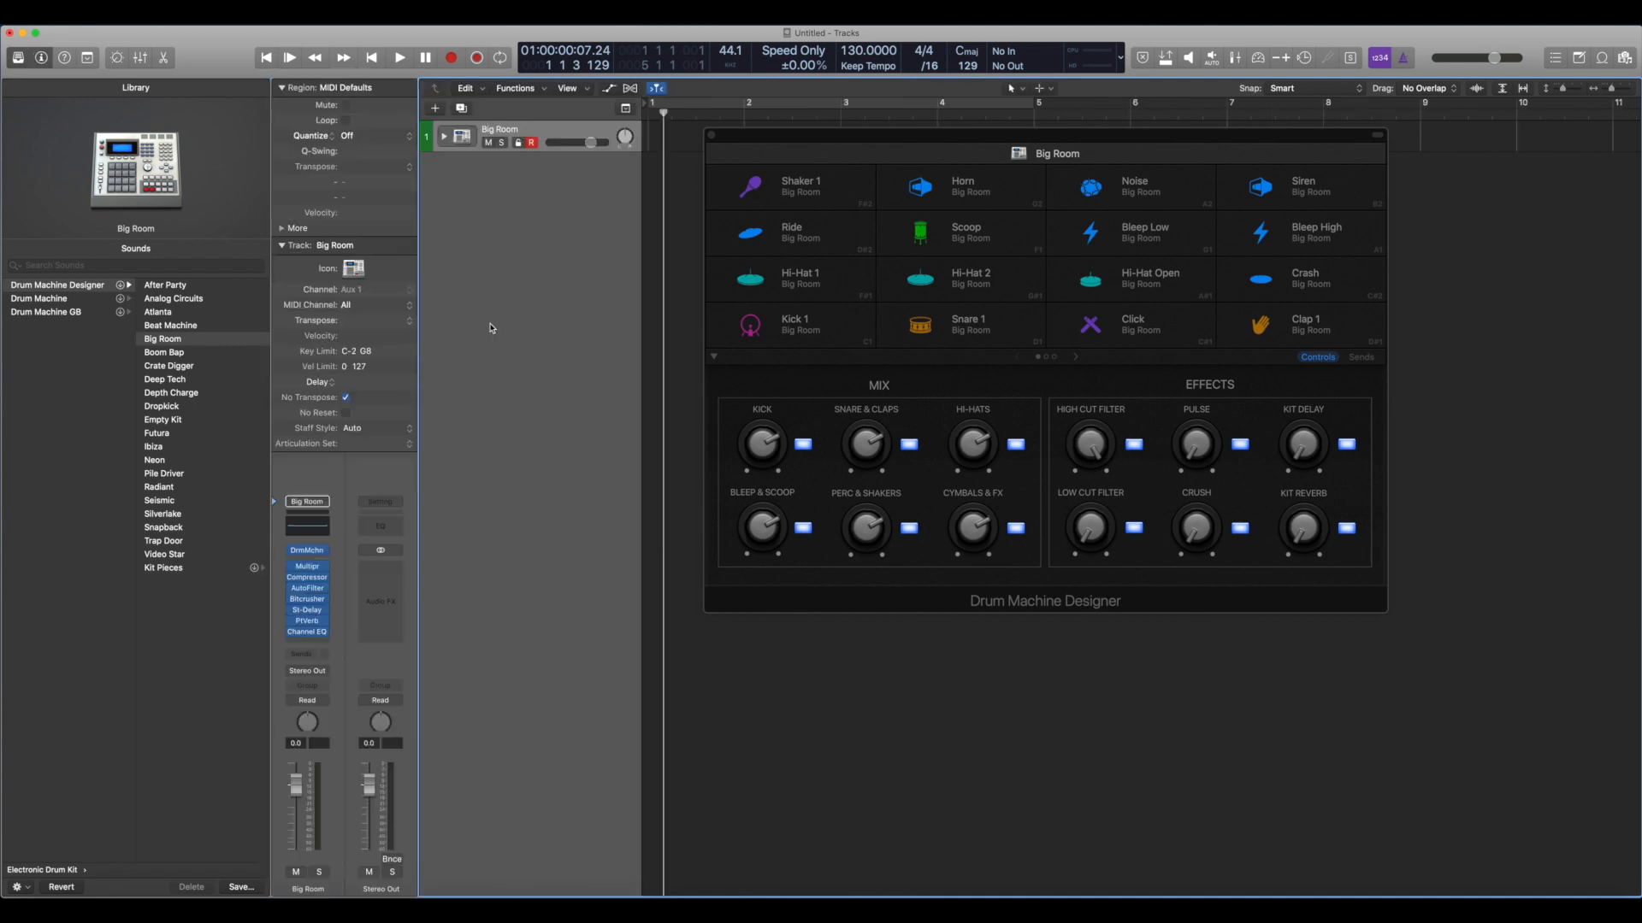
{"action": "key", "text": "i"}
Bypass all insert effects on the Big Room channel strip.
{"action": "left_click_drag", "start_coordinate": [312, 726], "coordinate": [312, 755]}
{"action": "left_click", "coordinate": [292, 634]}
{"action": "left_click", "coordinate": [293, 634]}
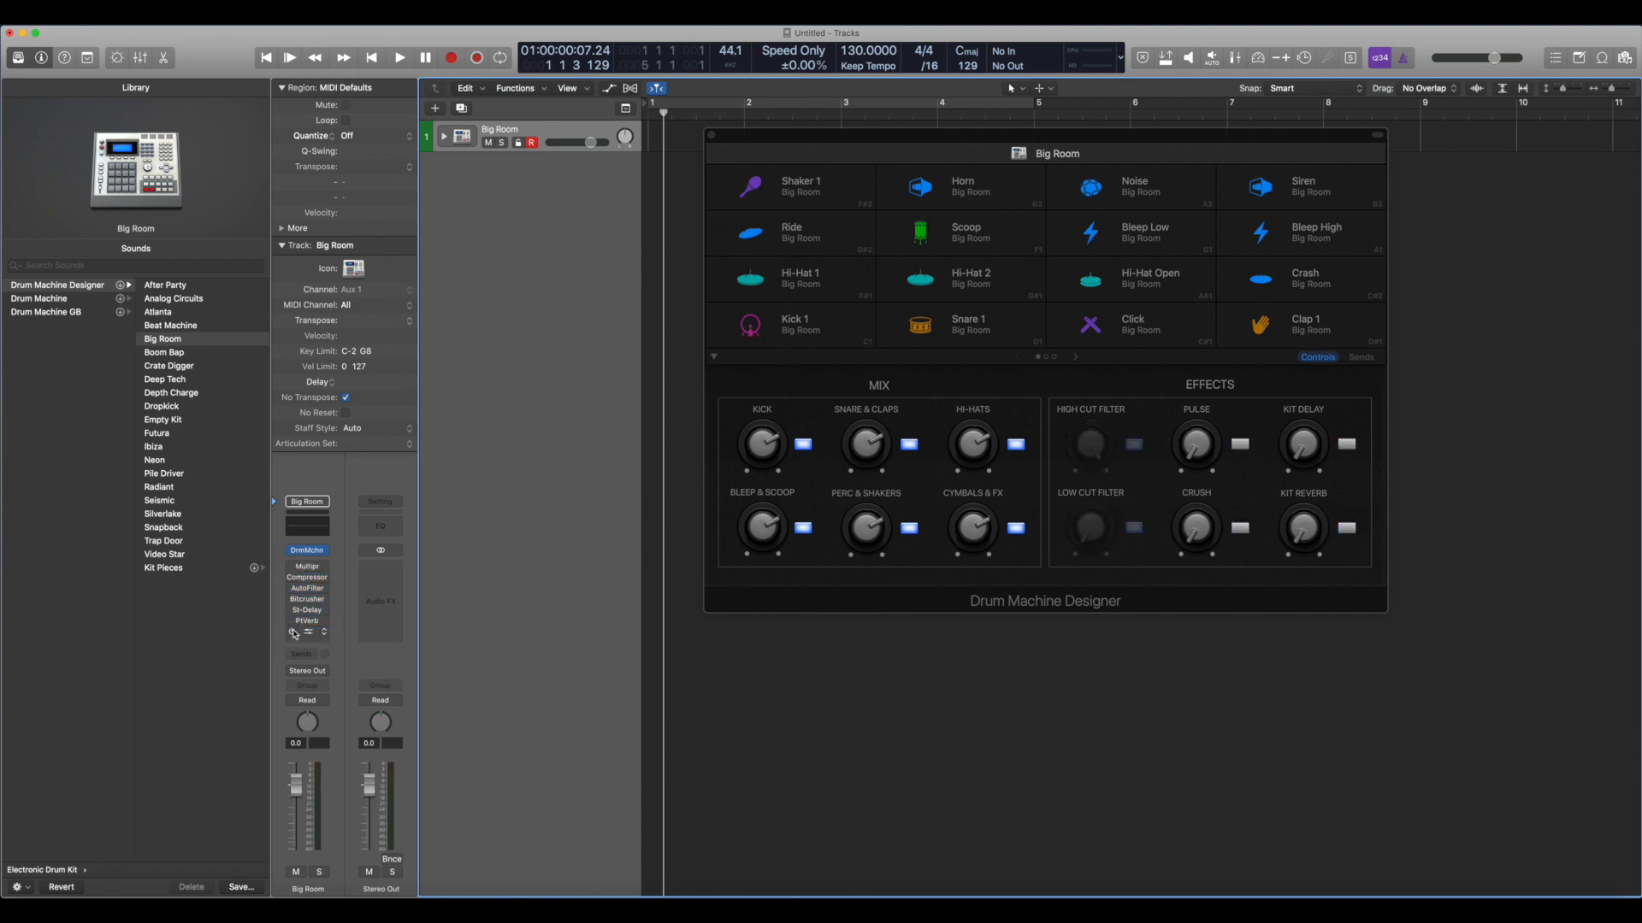
{"action": "left_click", "coordinate": [293, 566]}
{"action": "left_click", "coordinate": [292, 566]}
{"action": "left_click", "coordinate": [291, 634]}
{"action": "left_click", "coordinate": [292, 566]}
{"action": "left_click", "coordinate": [292, 633]}
Expand the Big Room track stack to view its individual drum tracks and collapse it again.
{"action": "left_click", "coordinate": [445, 137]}
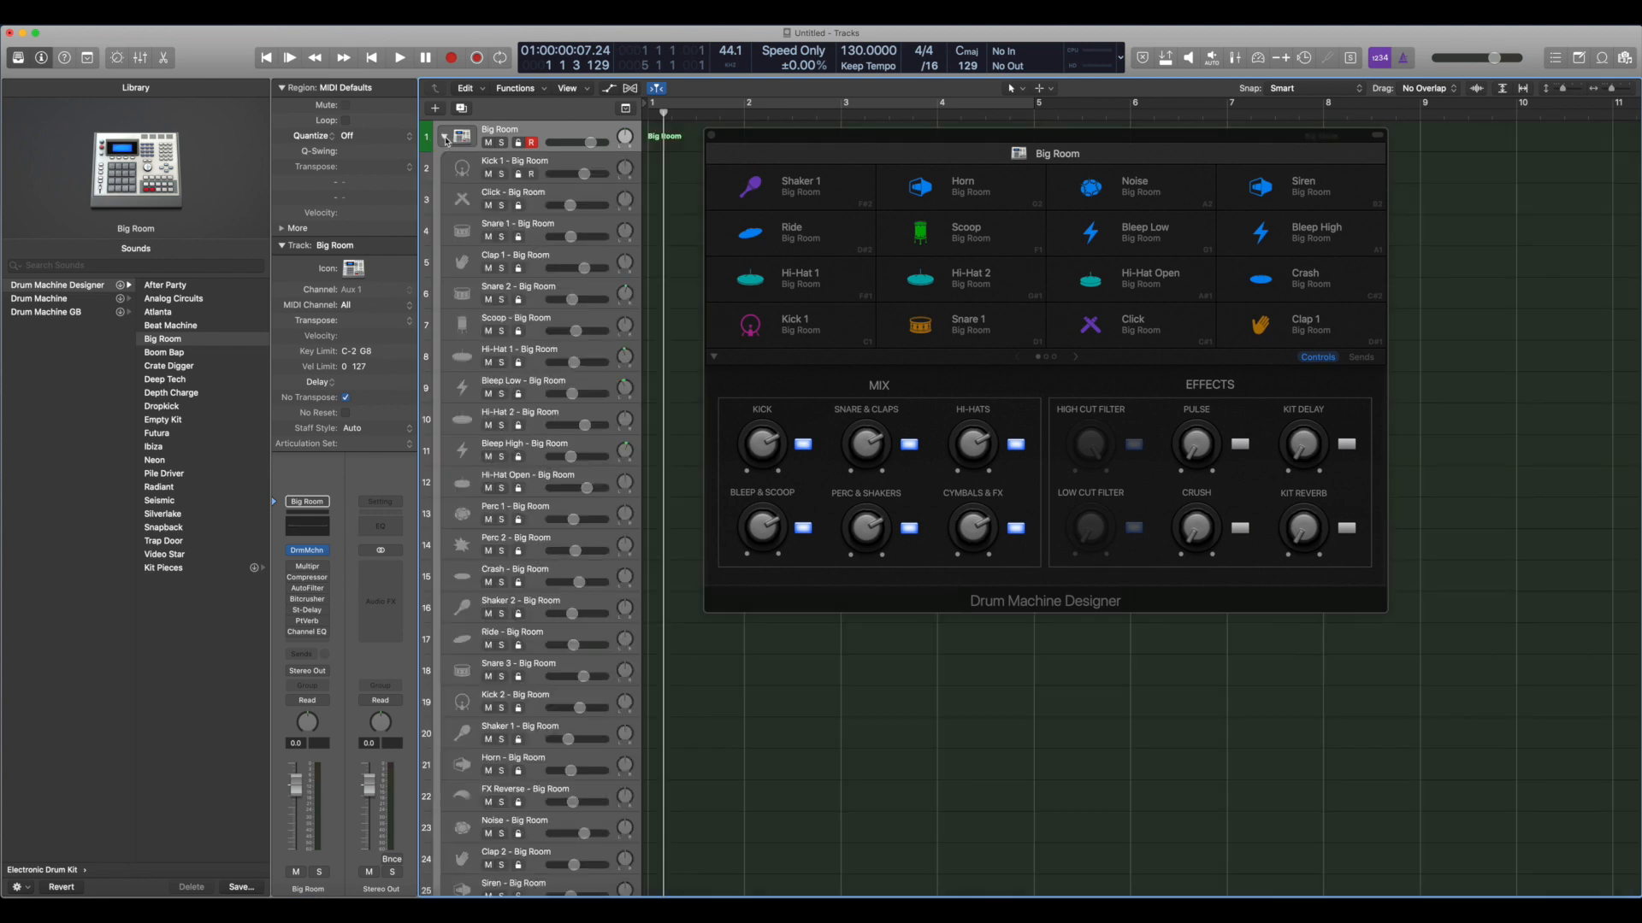
{"action": "left_click", "coordinate": [444, 137]}
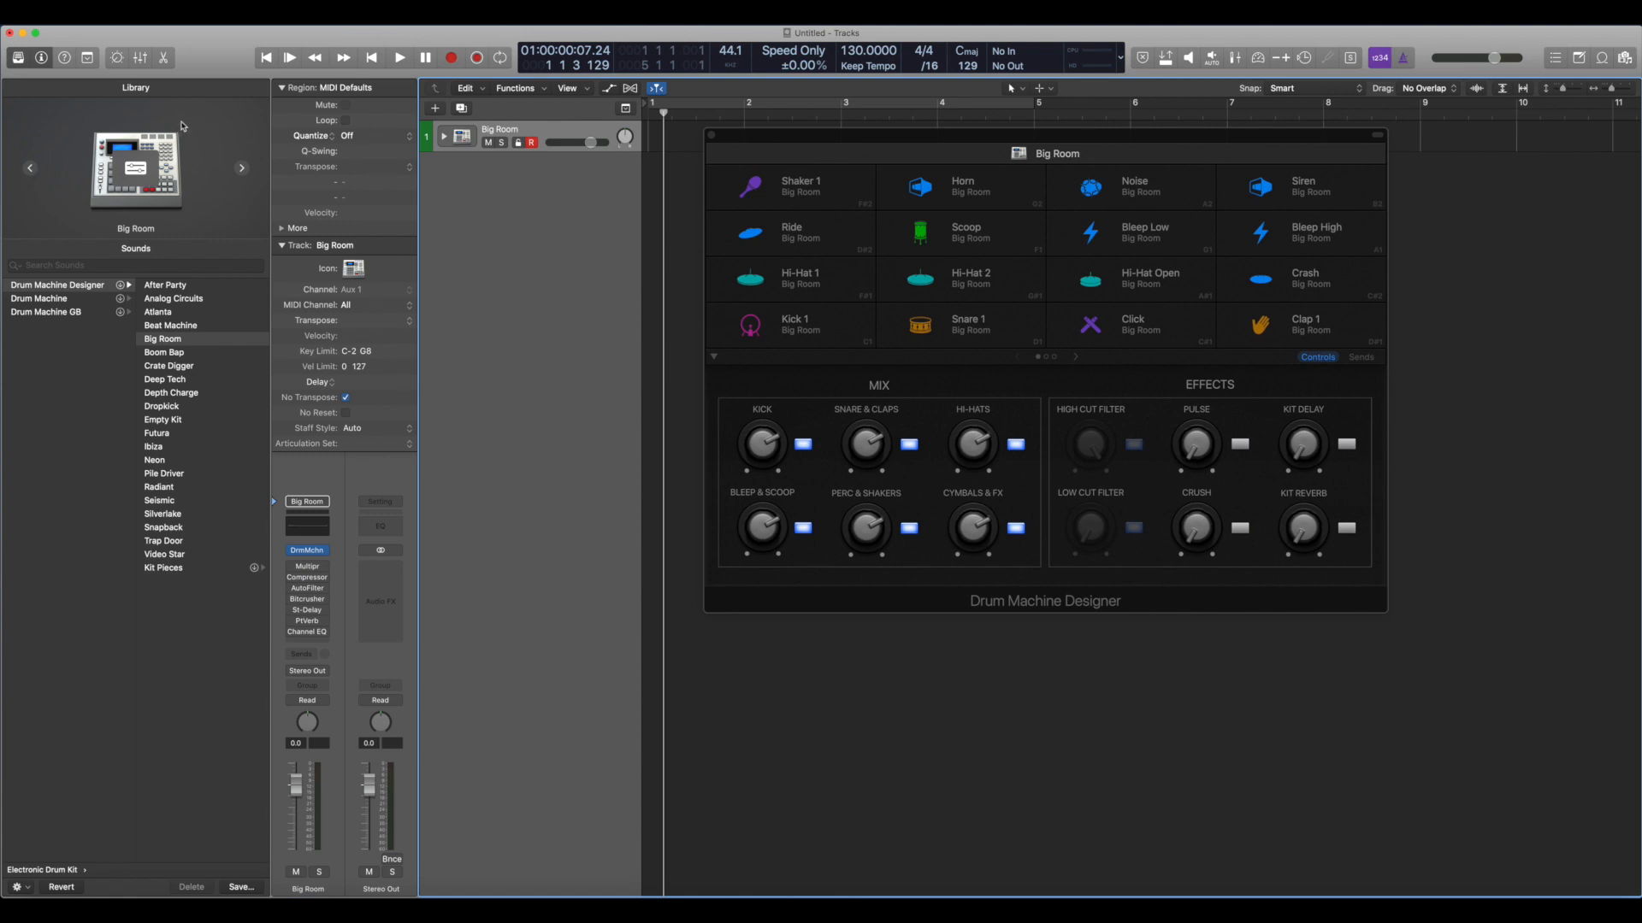
Toggle the Library repeatedly and leave it hidden.
{"action": "left_click", "coordinate": [207, 73]}
{"action": "key", "text": "y"}
{"action": "key", "text": "y"}
{"action": "key", "text": "y"}
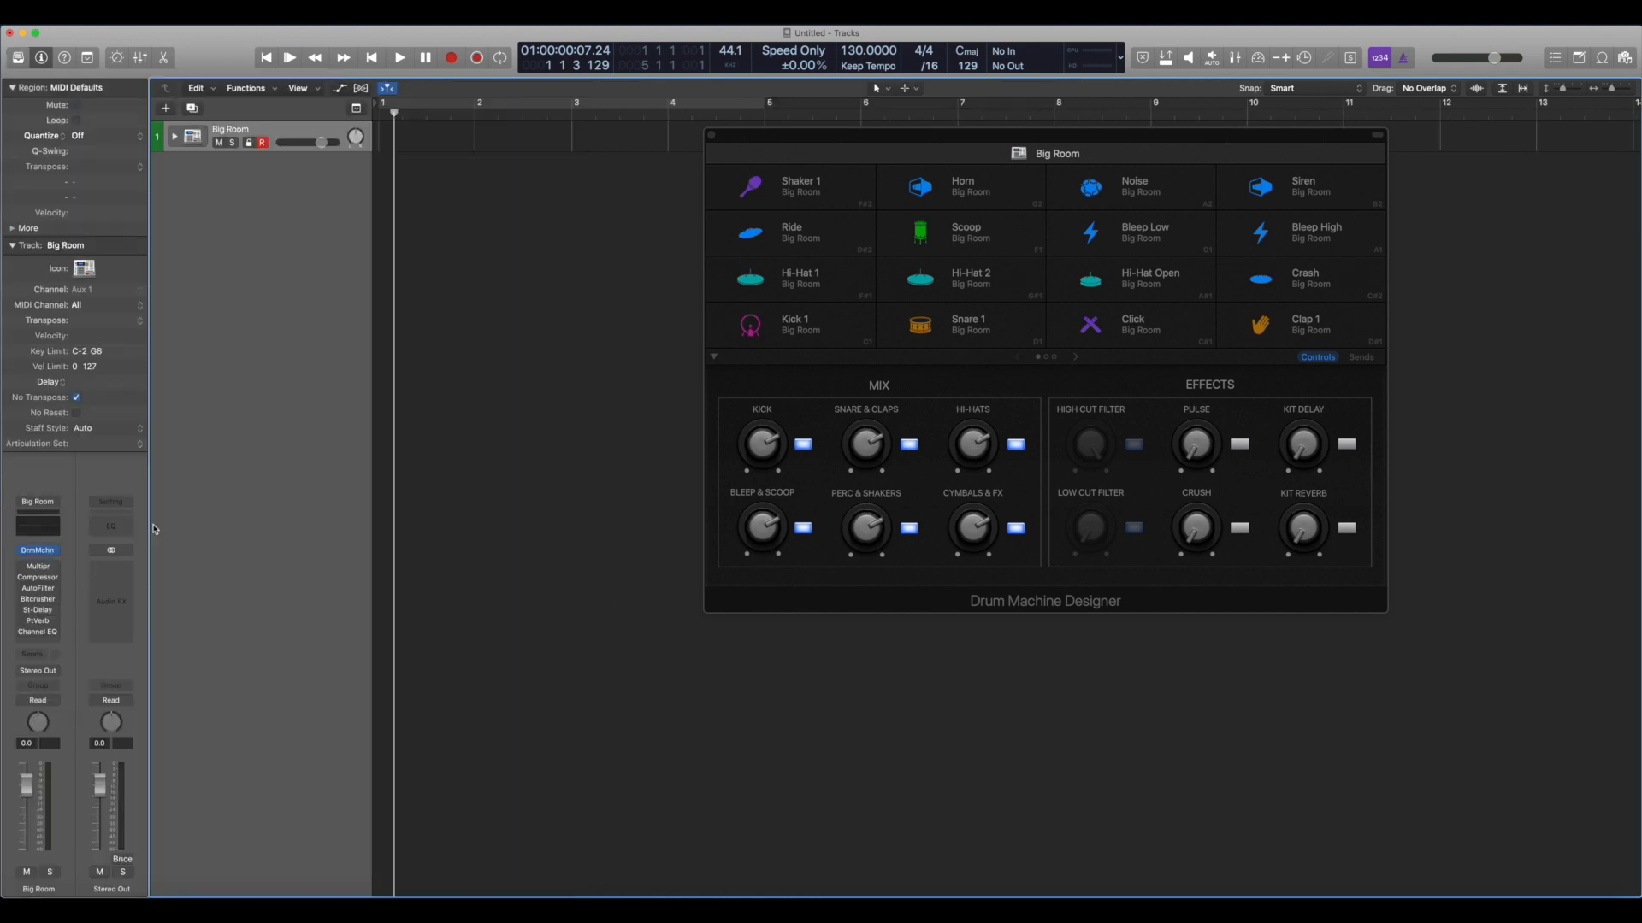
{"action": "key", "text": "y"}
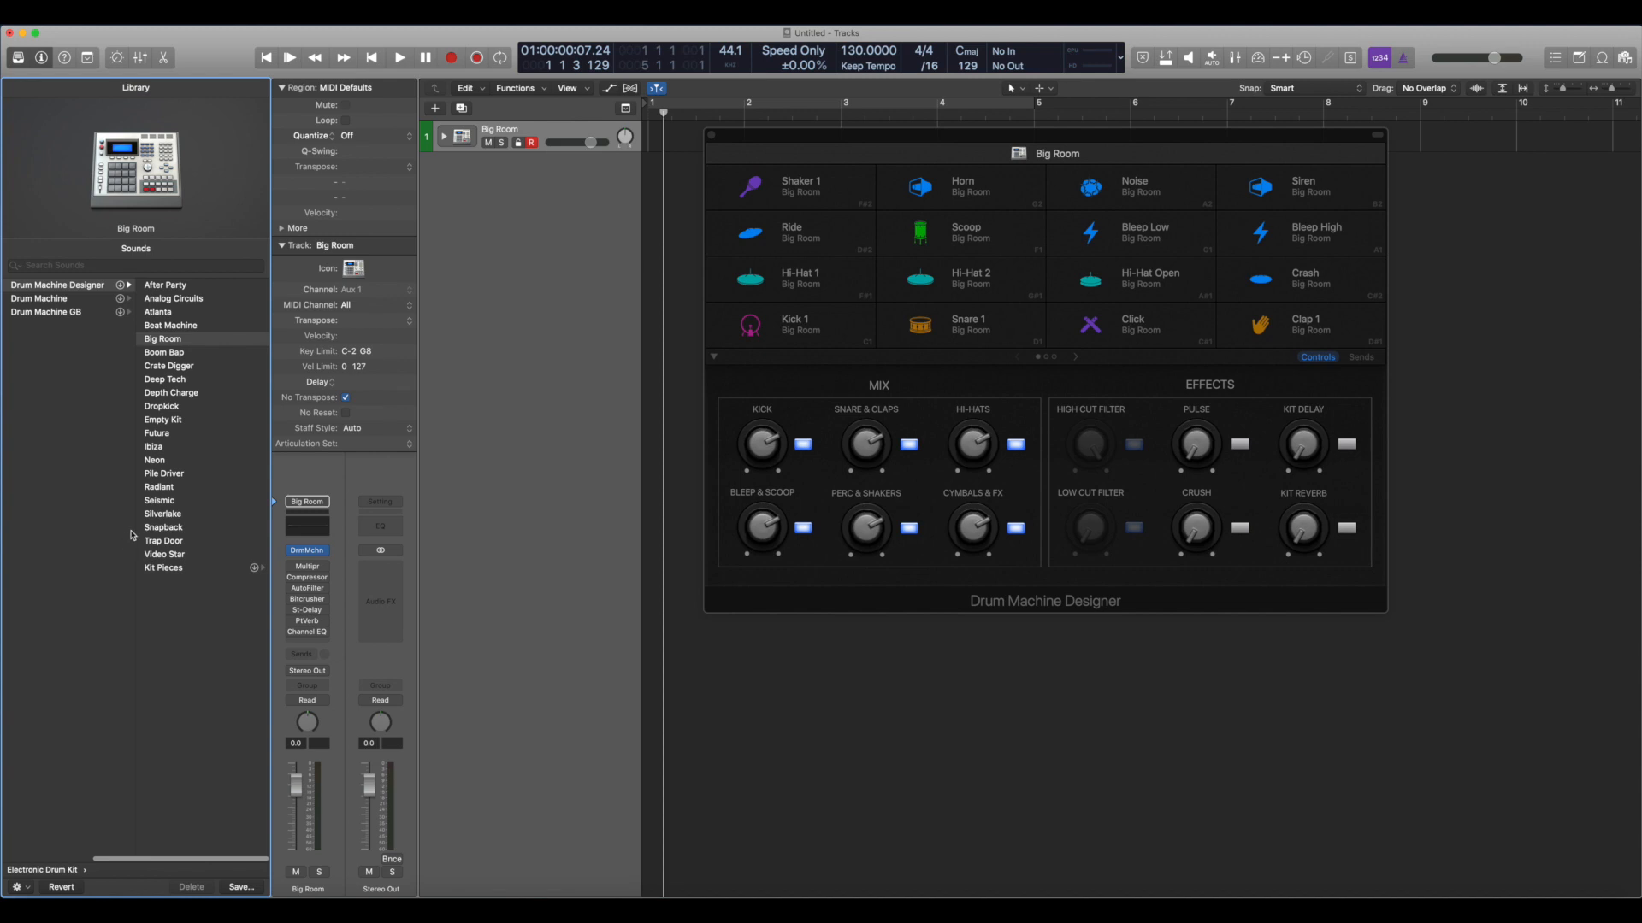
{"action": "key", "text": "y"}
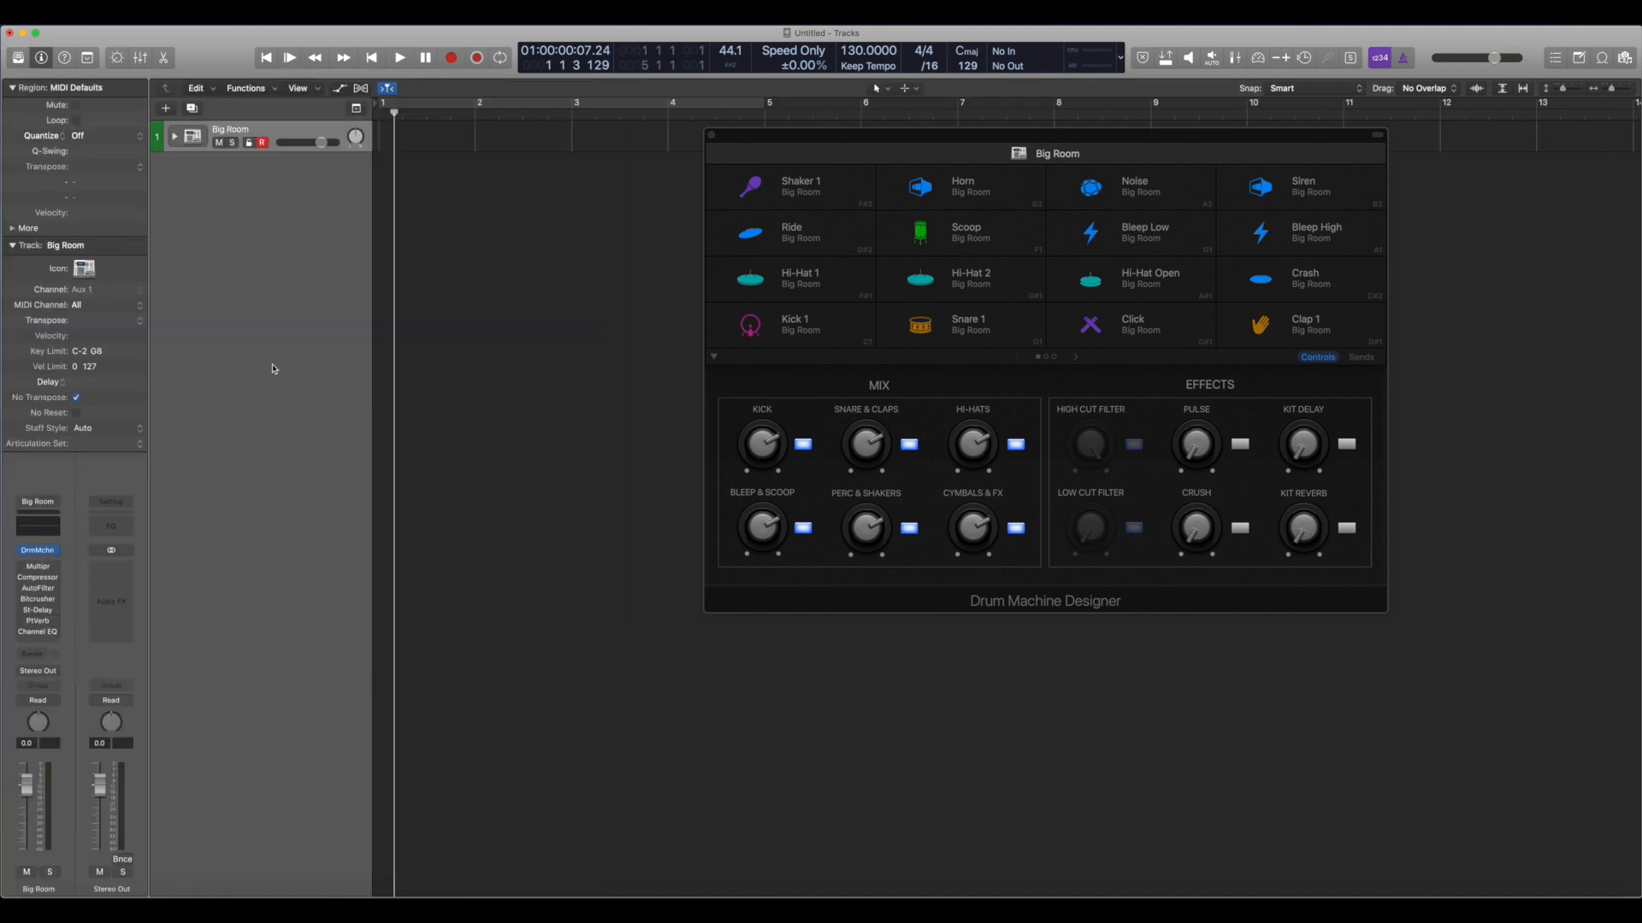
{"action": "key", "text": "y"}
{"action": "key", "text": "y"}
Close and reopen the Drum Machine Designer window and open the Library from its Big Room kit name.
{"action": "left_click", "coordinate": [40, 552]}
{"action": "left_click", "coordinate": [40, 553]}
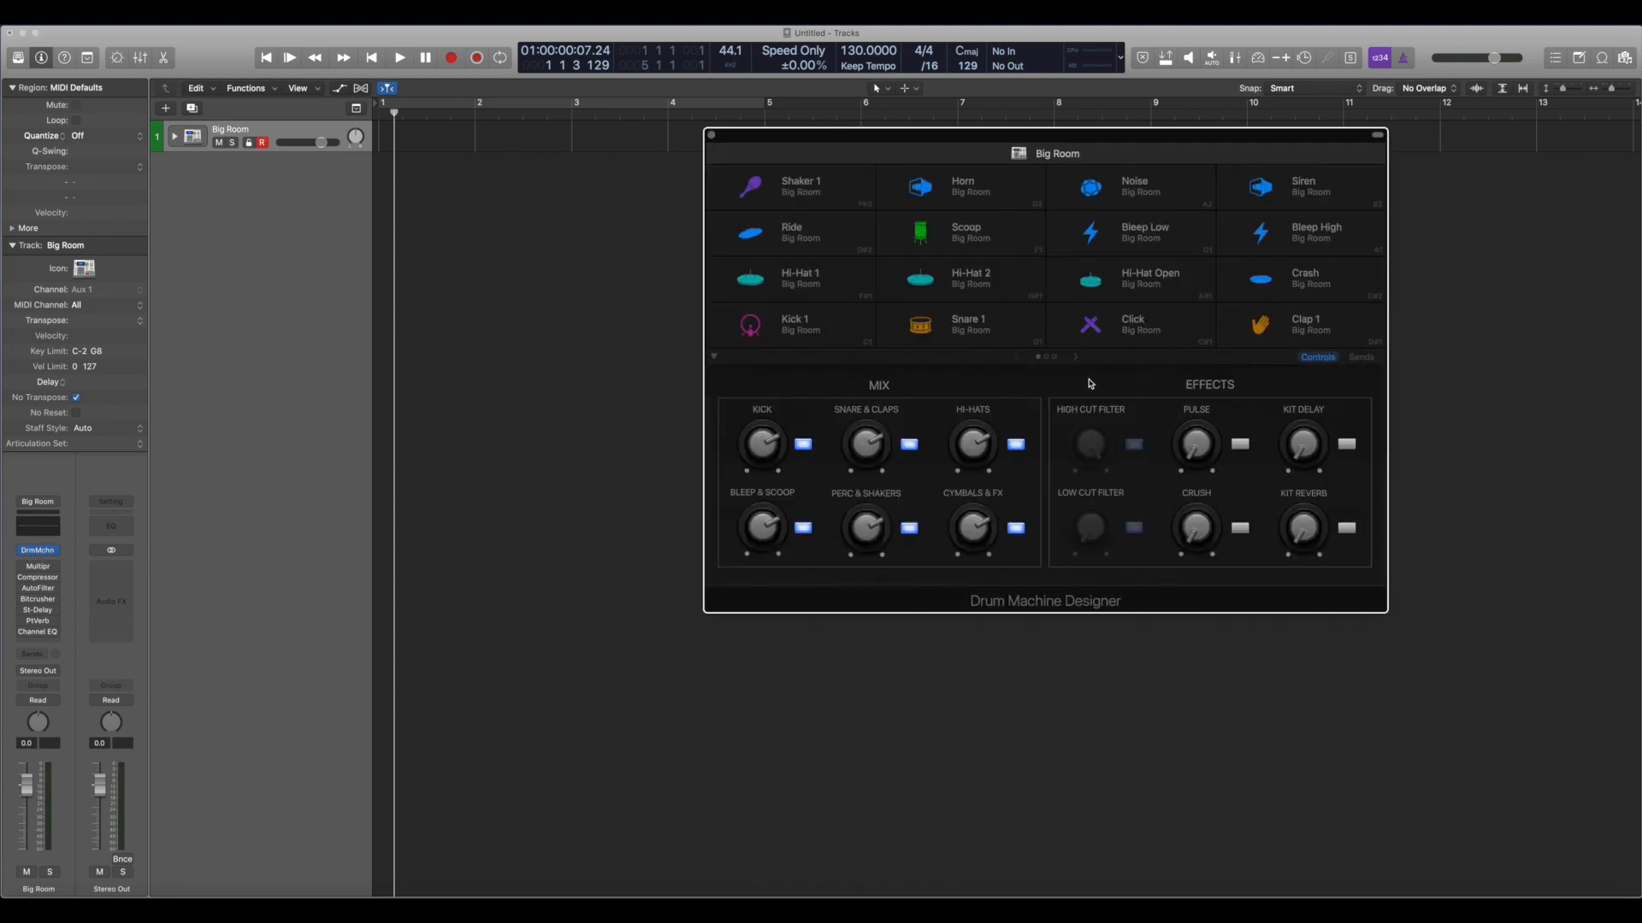
{"action": "right_click", "coordinate": [1062, 155]}
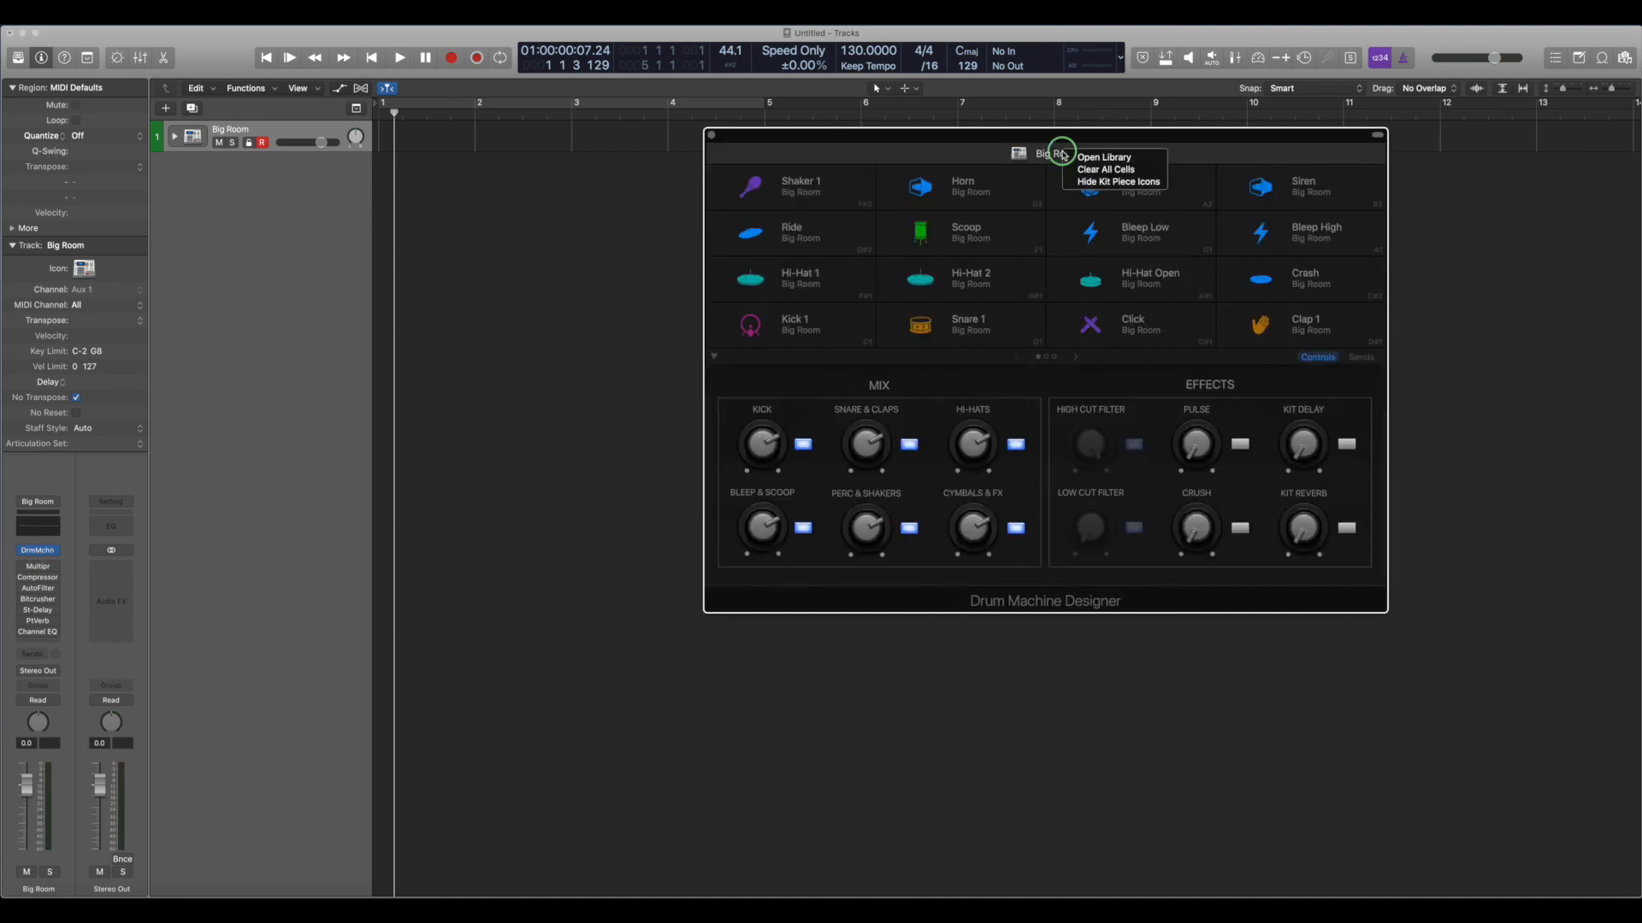
{"action": "left_click", "coordinate": [1090, 159]}
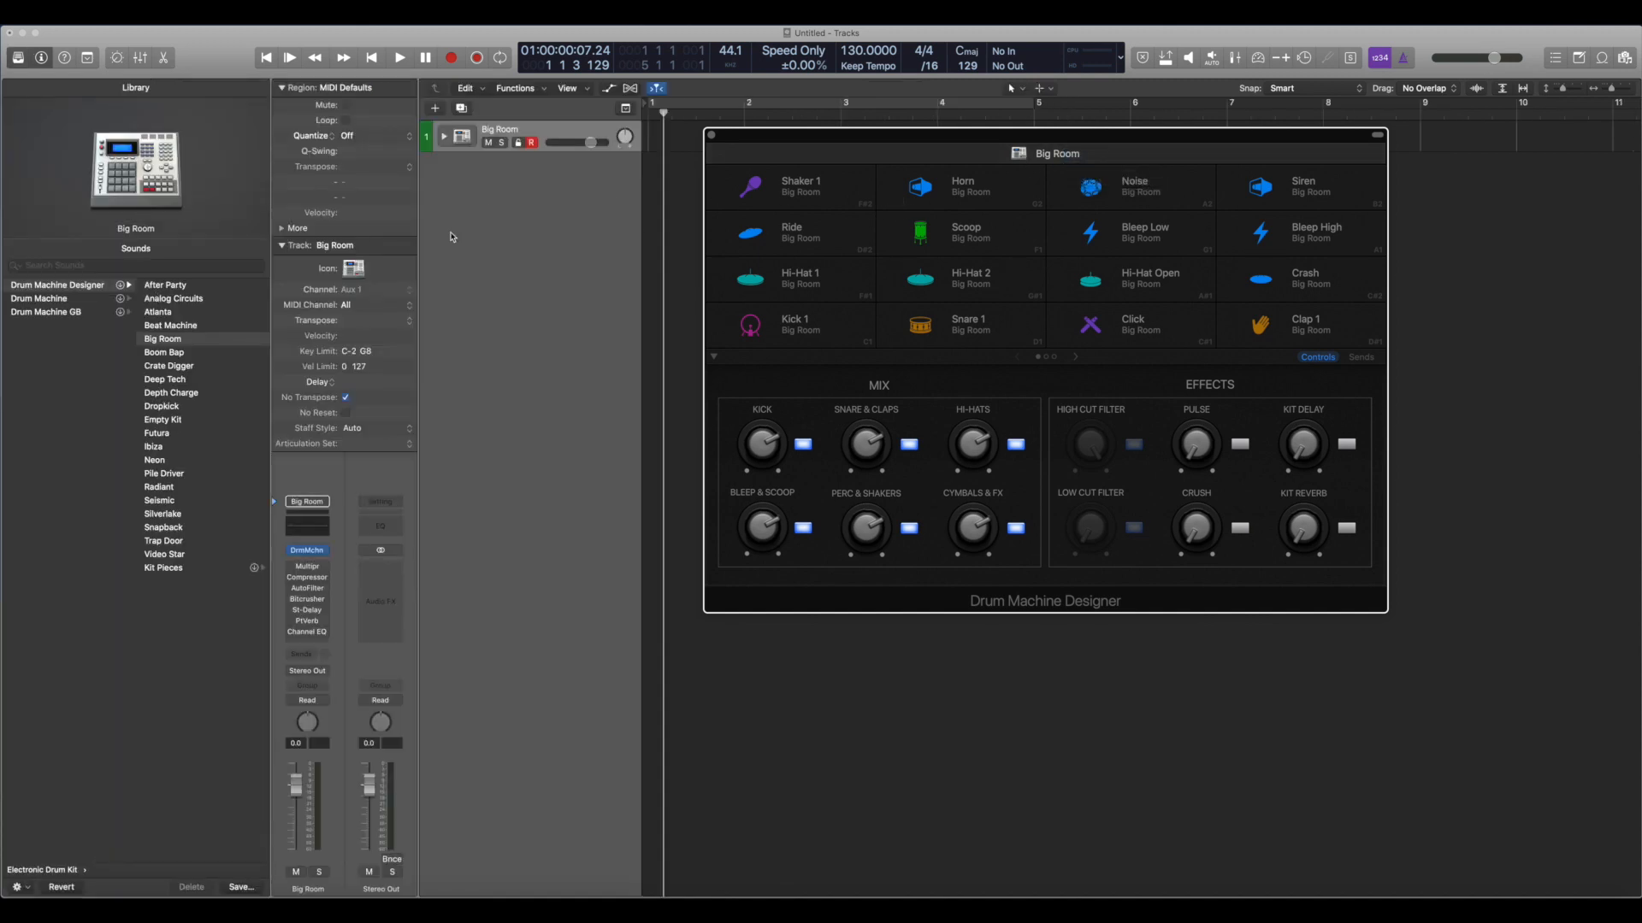
{"action": "key", "text": "y"}
{"action": "key", "text": "y"}
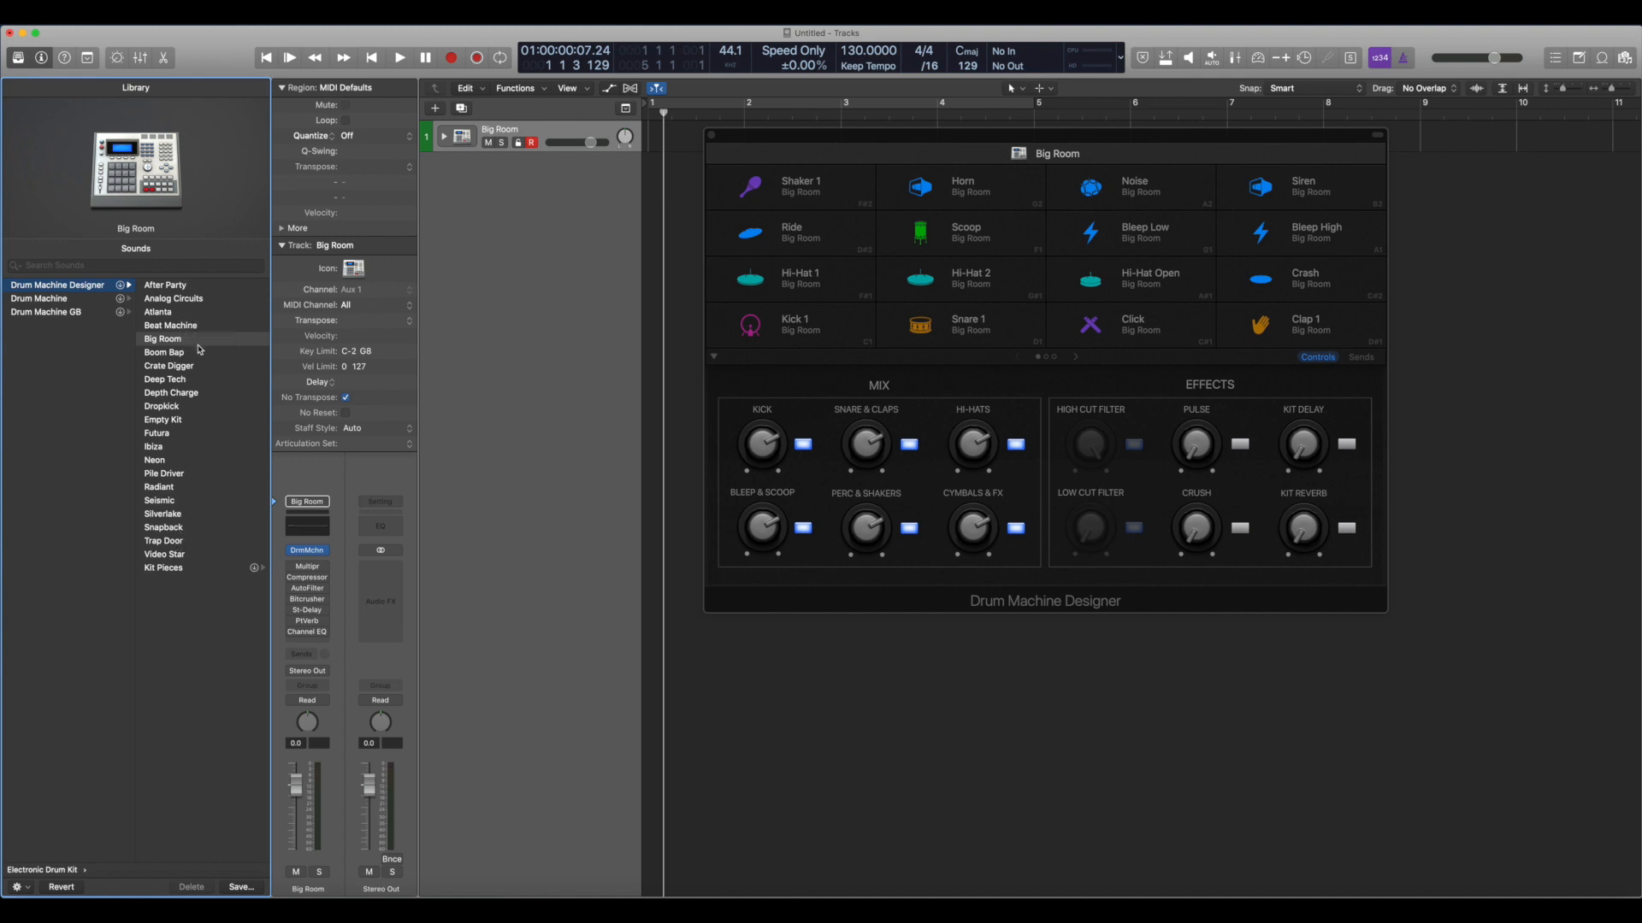
Load the Empty Kit patch and browse the Drum Machine and Drum Machine GB patch categories.
{"action": "left_click", "coordinate": [182, 420]}
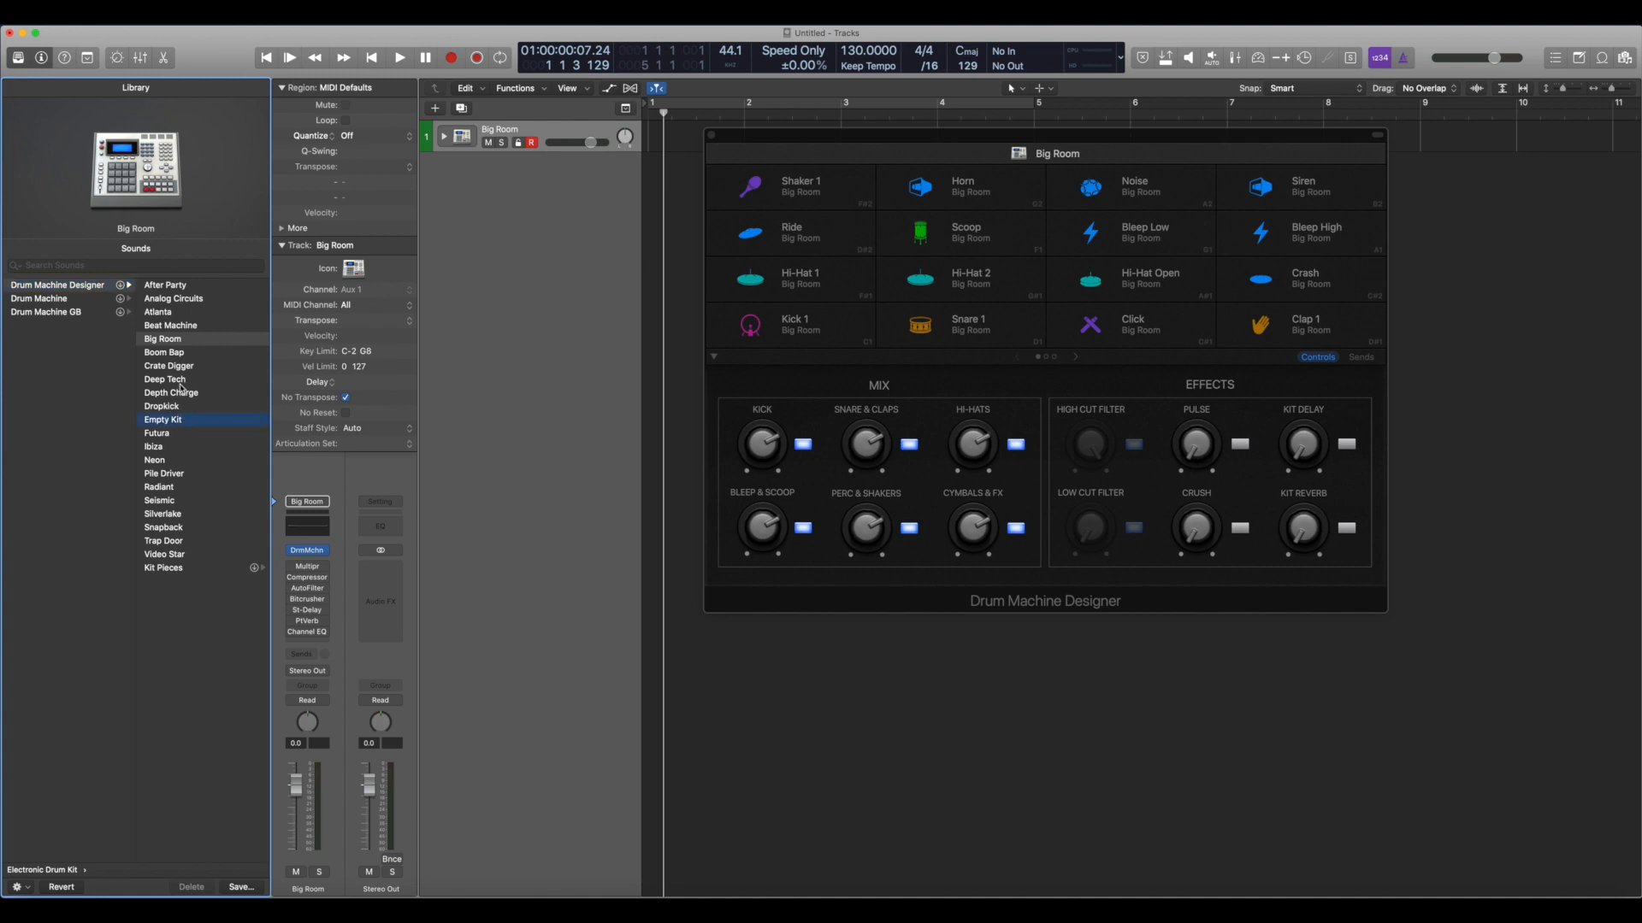
{"action": "left_click", "coordinate": [91, 301]}
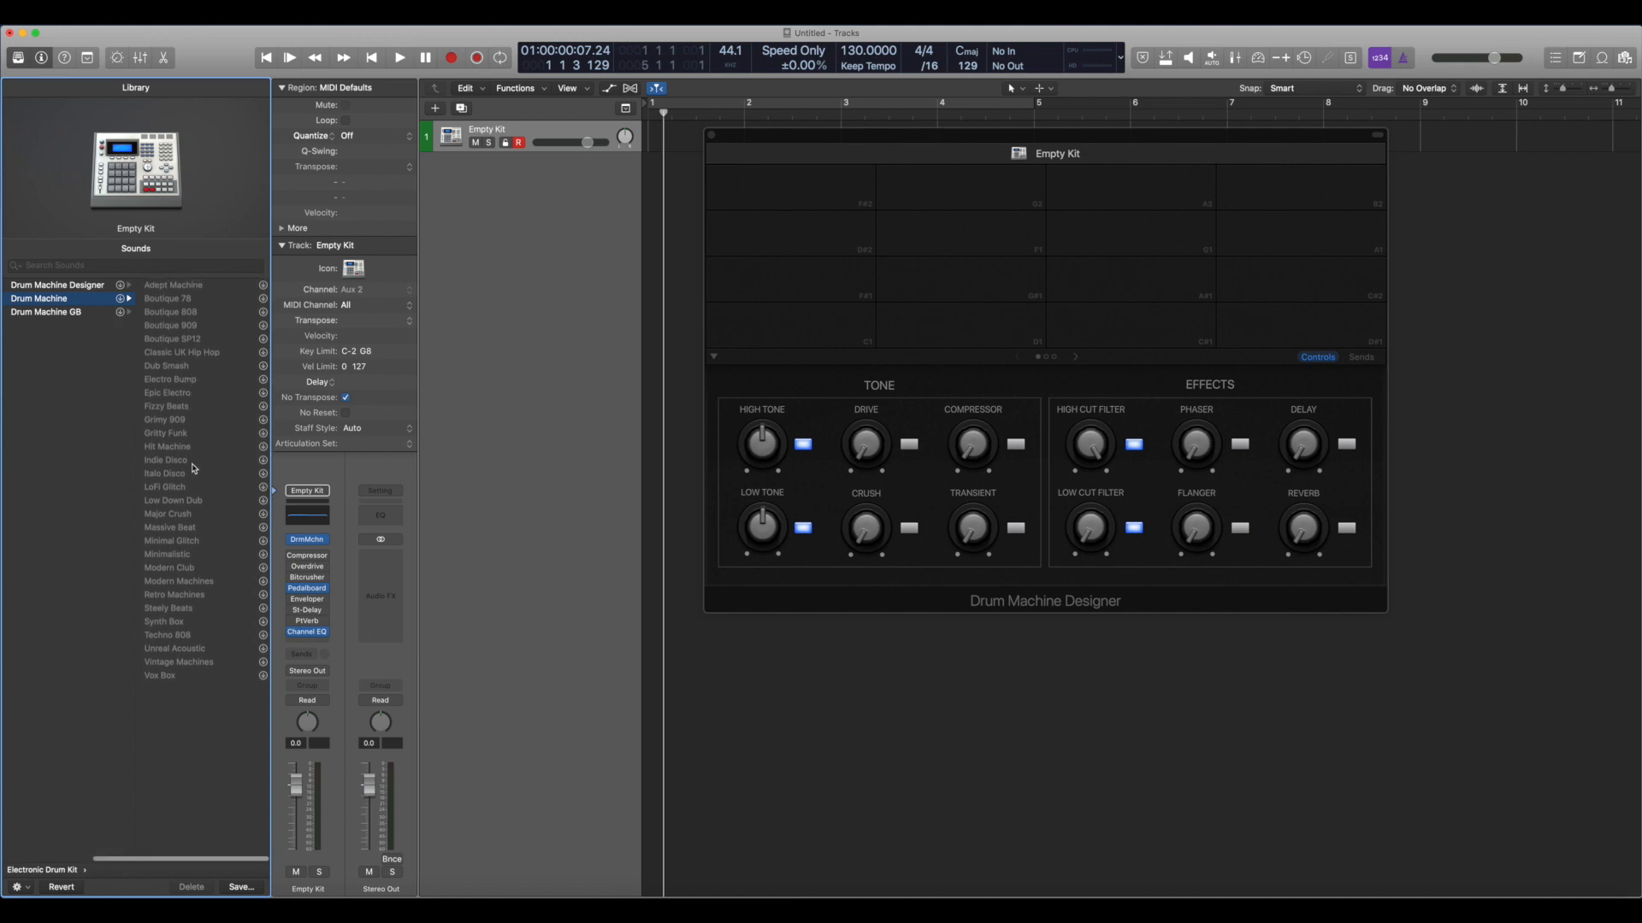
{"action": "left_click", "coordinate": [94, 313]}
{"action": "left_click", "coordinate": [95, 299]}
{"action": "left_click", "coordinate": [96, 285]}
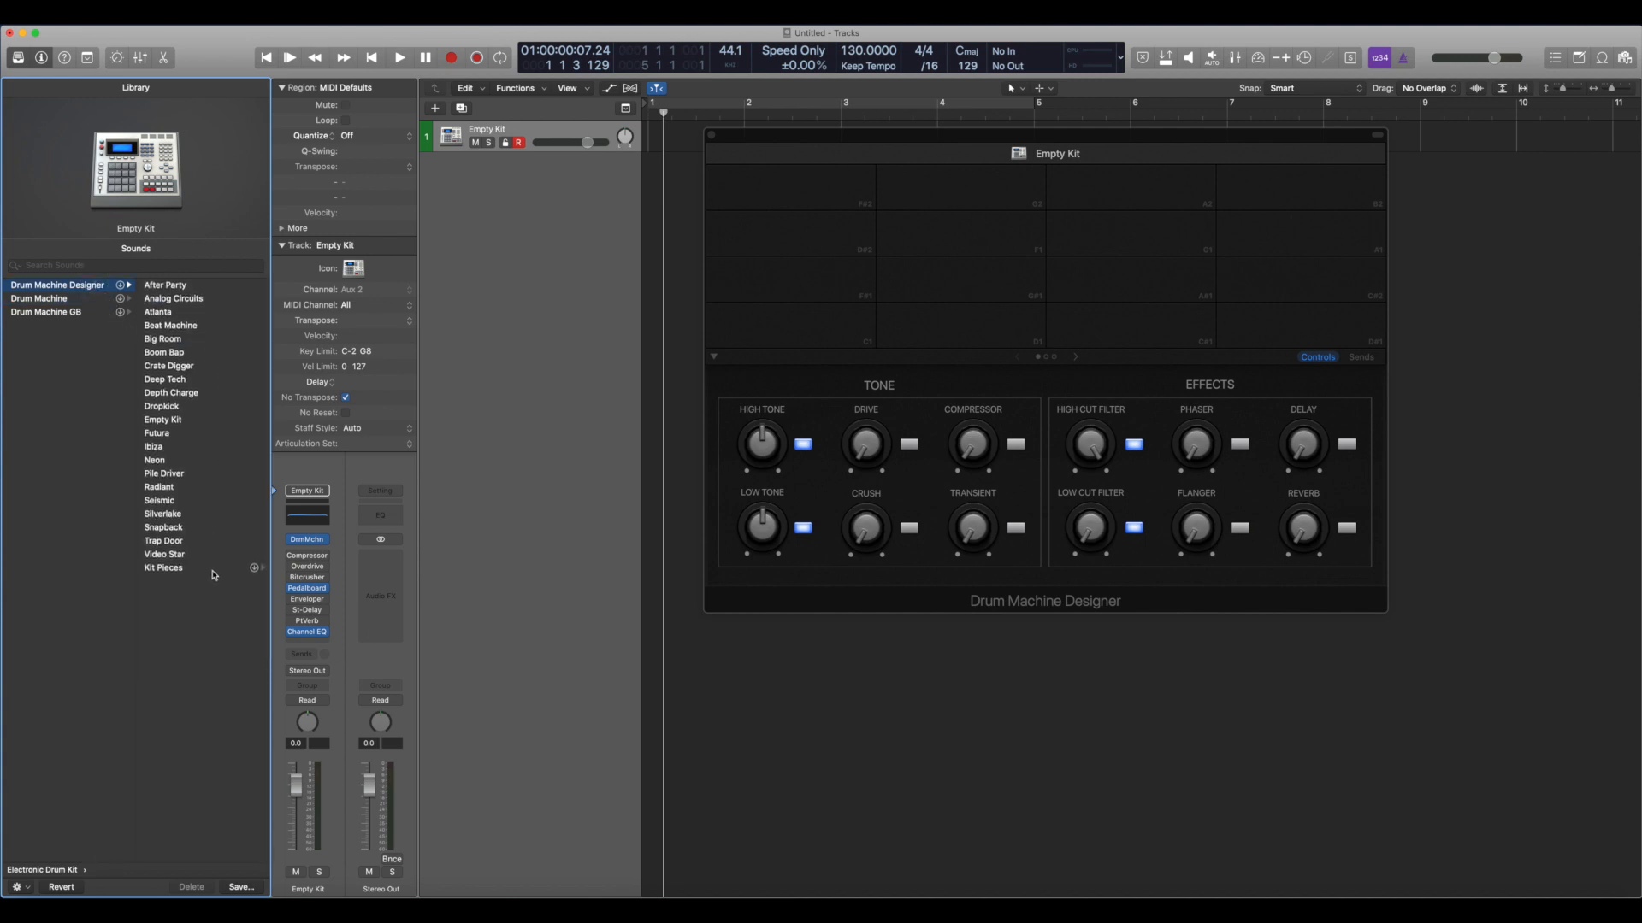
Browse the Kicks under Drum Machine Designer's Kit Pieces and return to the Electronic Drum Kit categories.
{"action": "left_click", "coordinate": [261, 570]}
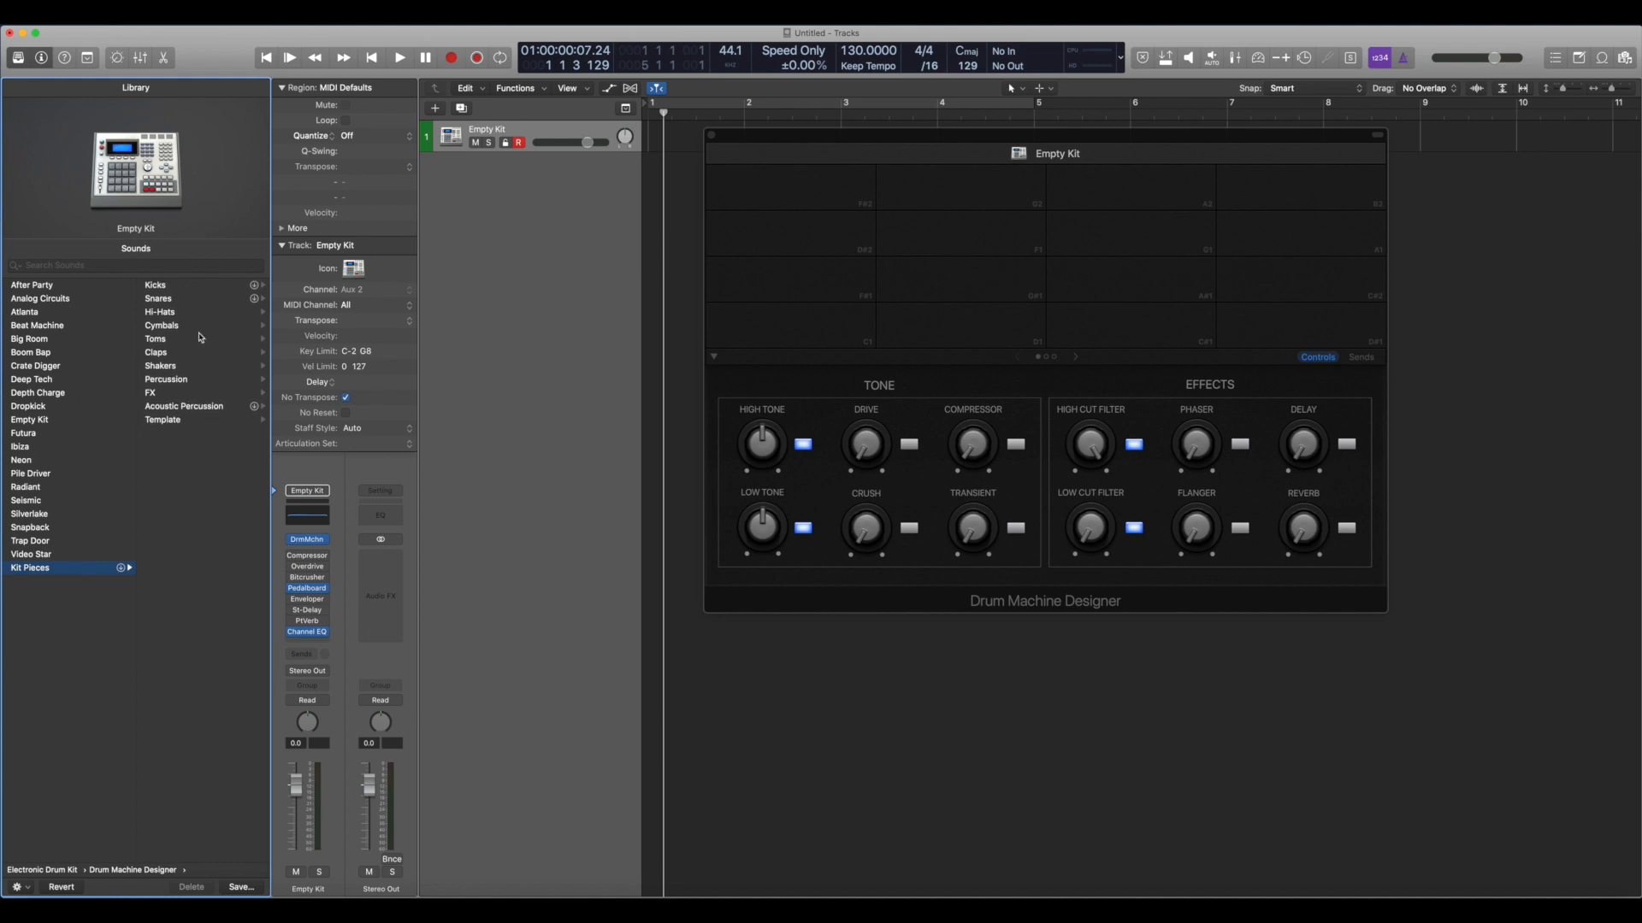
{"action": "left_click", "coordinate": [192, 288]}
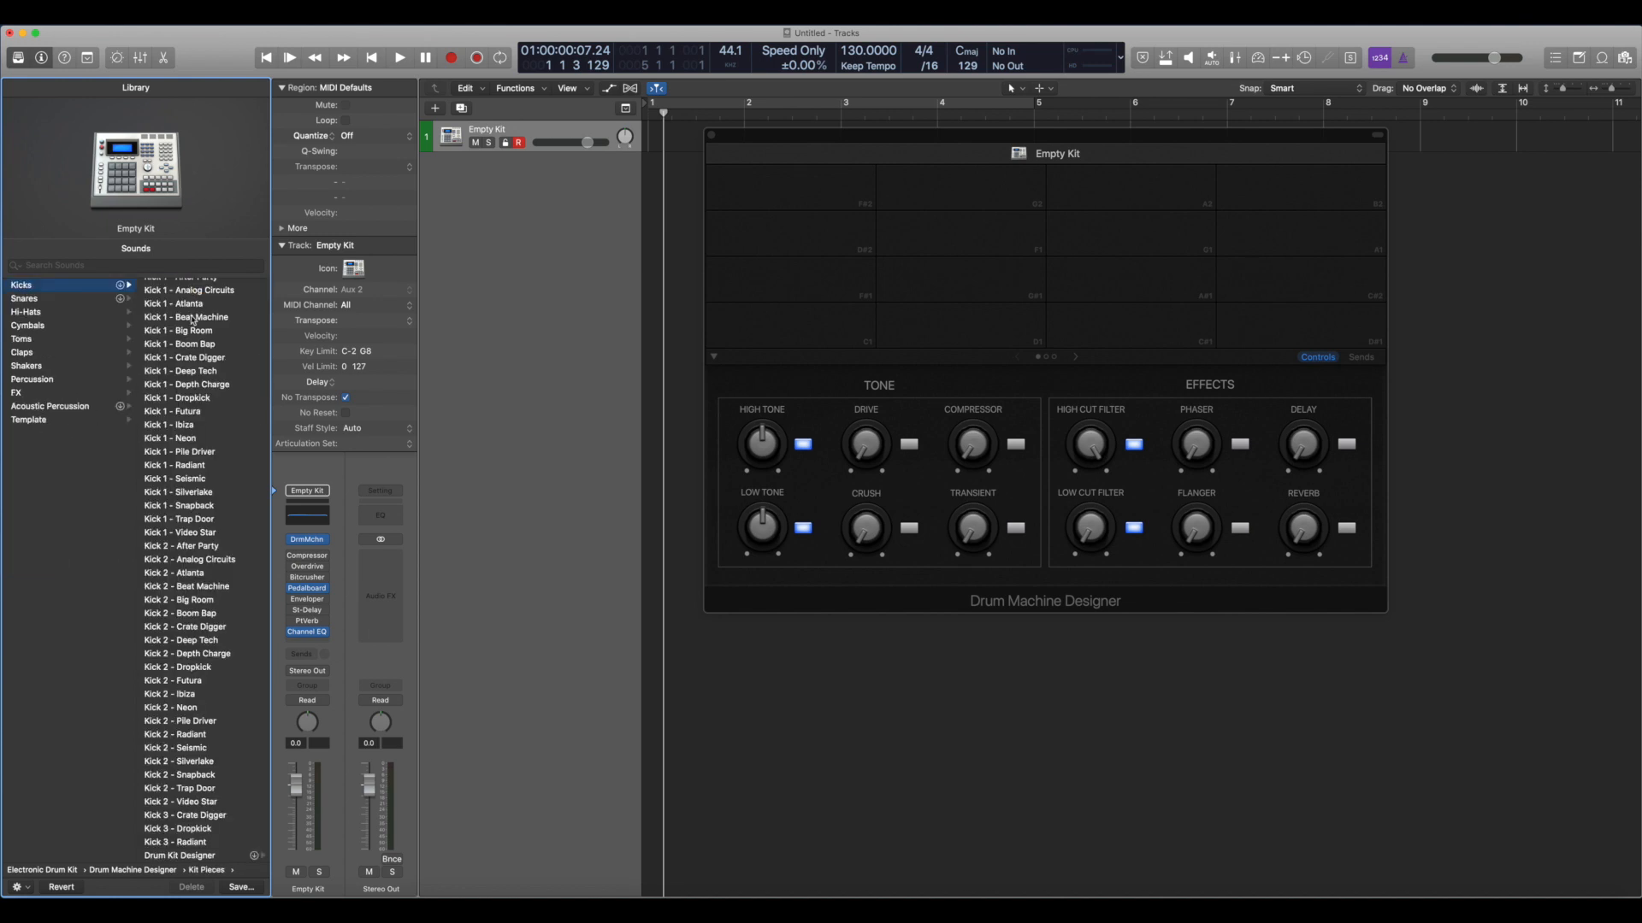
{"action": "scroll", "coordinate": [243, 554], "scroll_direction": "down", "scroll_amount": 1}
{"action": "scroll", "coordinate": [241, 553], "scroll_direction": "up", "scroll_amount": 2}
{"action": "scroll", "coordinate": [130, 371], "scroll_direction": "left", "scroll_amount": 5}
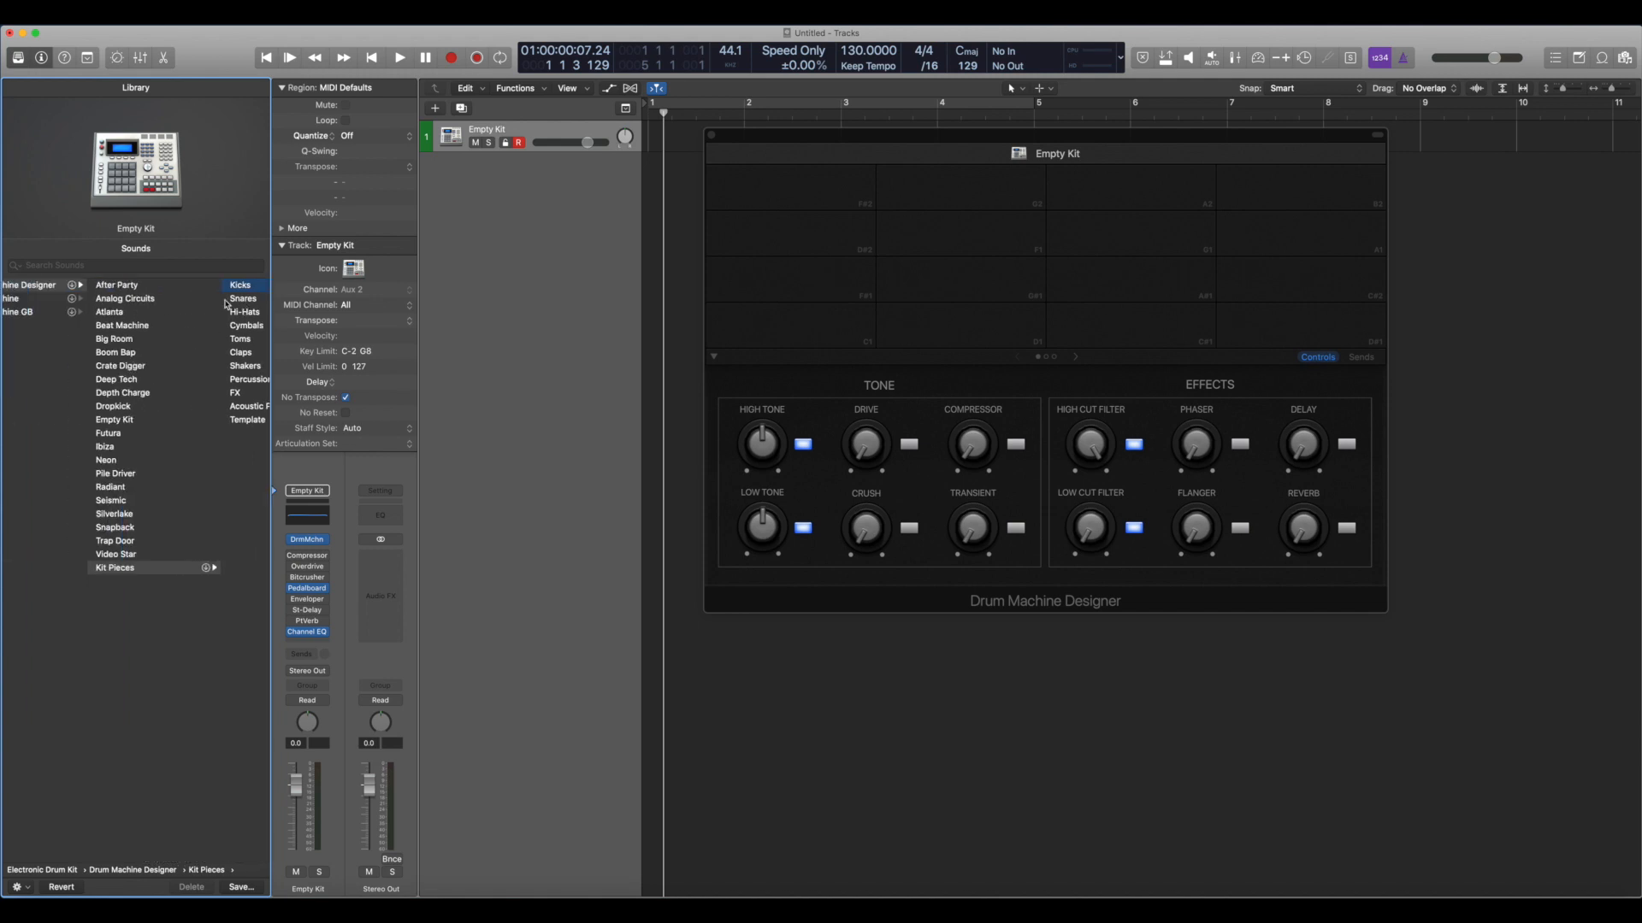
{"action": "left_click", "coordinate": [38, 300]}
{"action": "scroll", "coordinate": [89, 296], "scroll_direction": "left", "scroll_amount": 2}
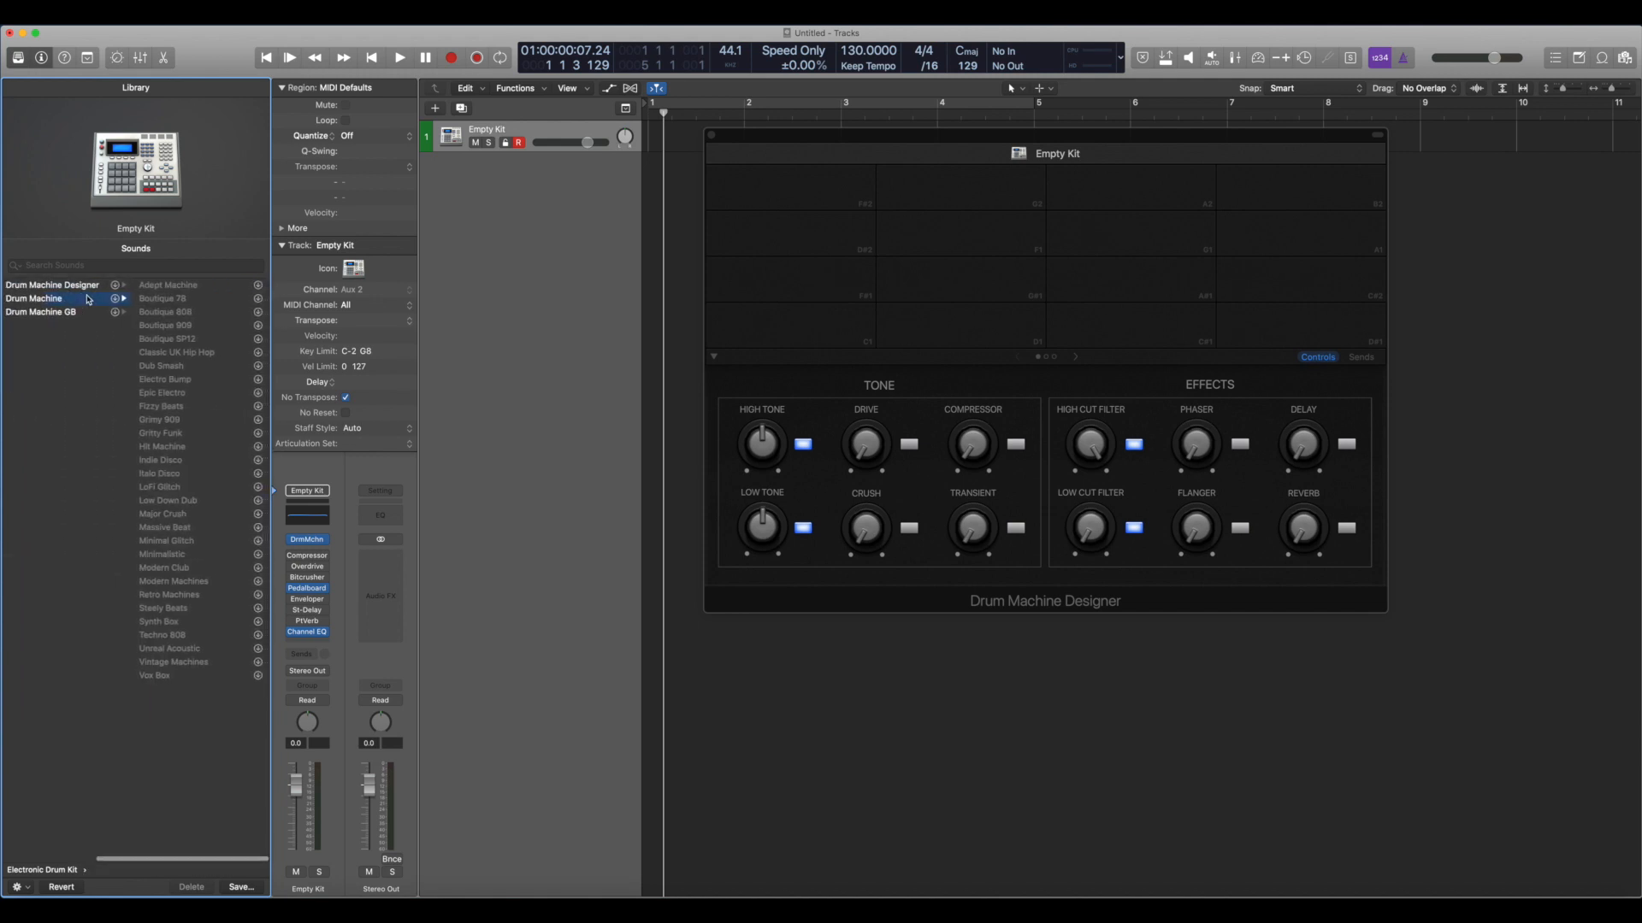
{"action": "scroll", "coordinate": [89, 297], "scroll_direction": "left", "scroll_amount": 3}
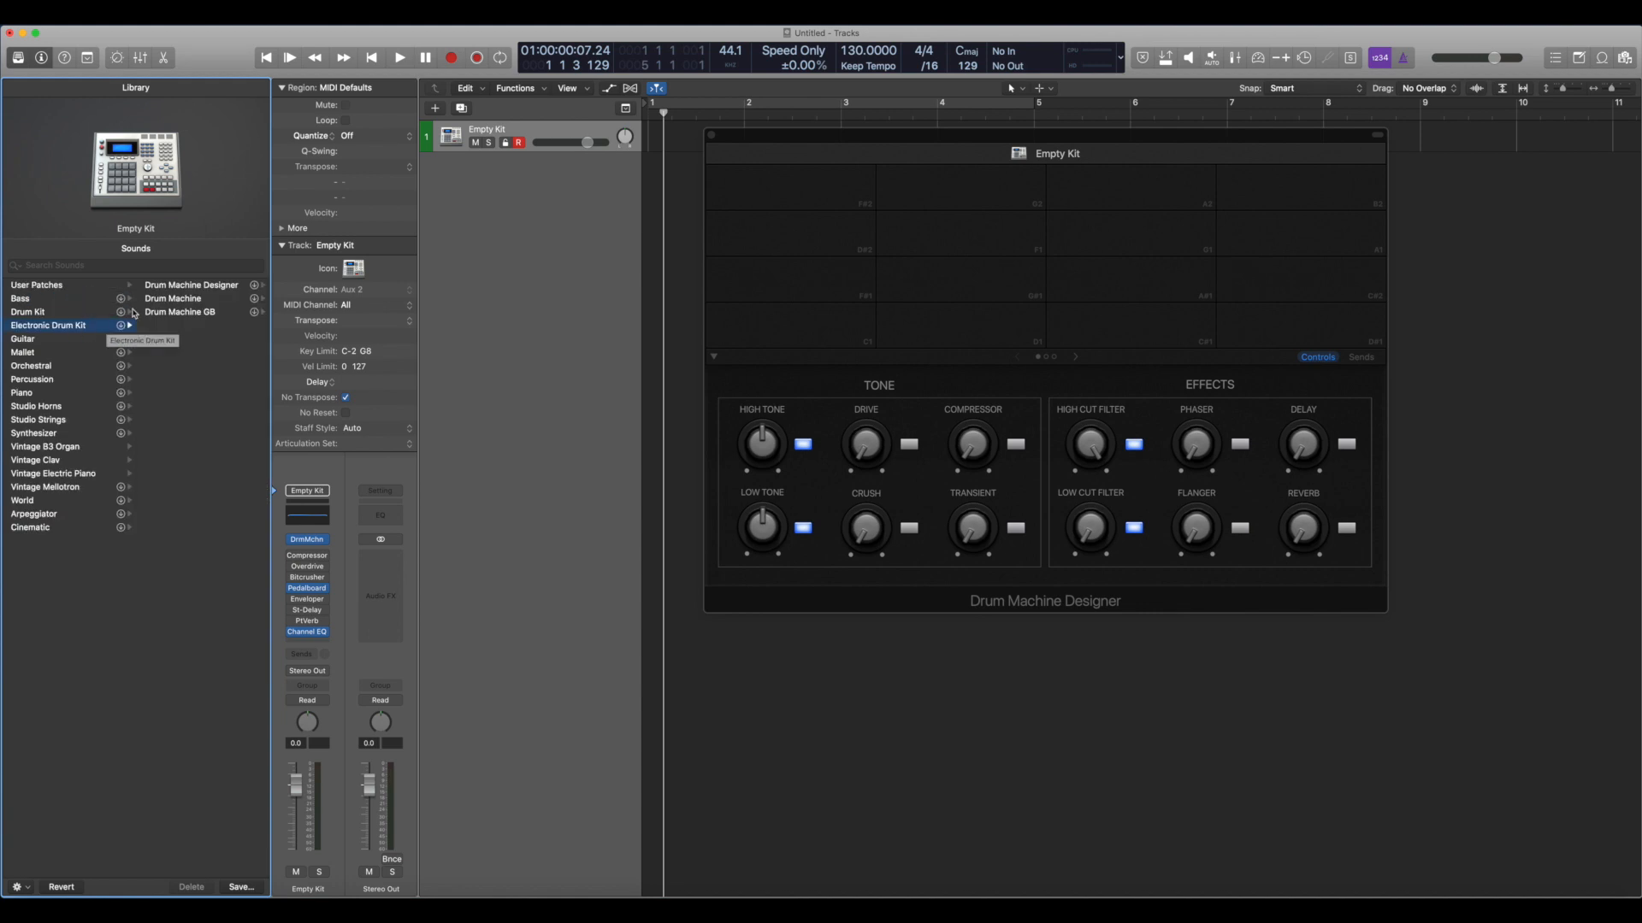
Load the Atlanta kit from the Drum Machine Designer category and shift the plug-in window slightly.
{"action": "left_click", "coordinate": [235, 288]}
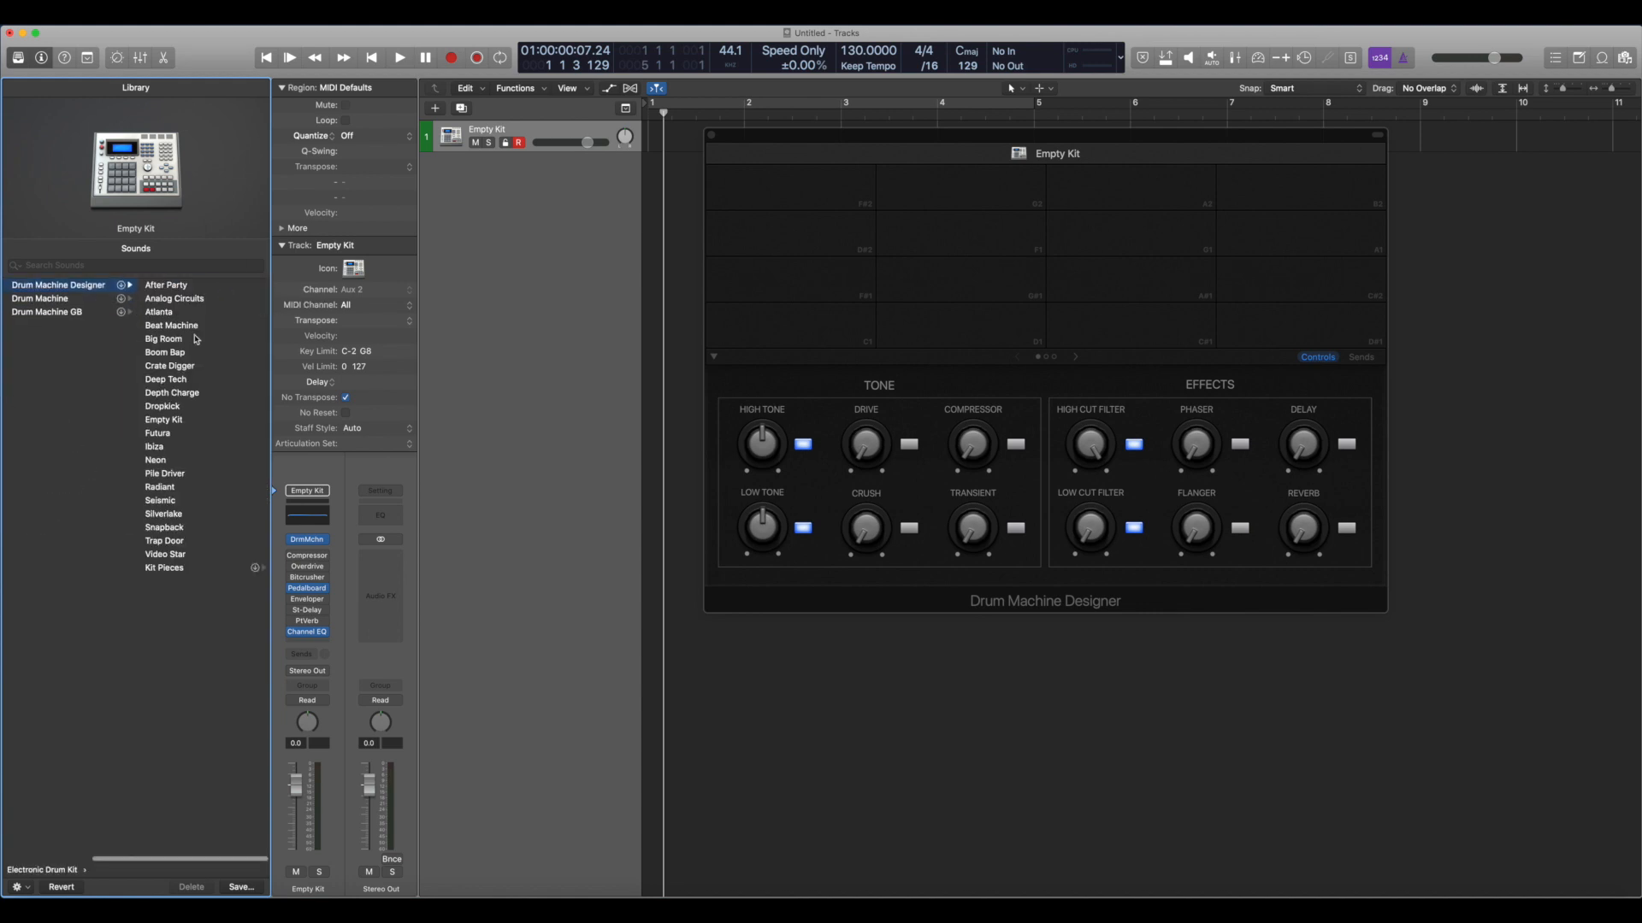
{"action": "left_click", "coordinate": [185, 315]}
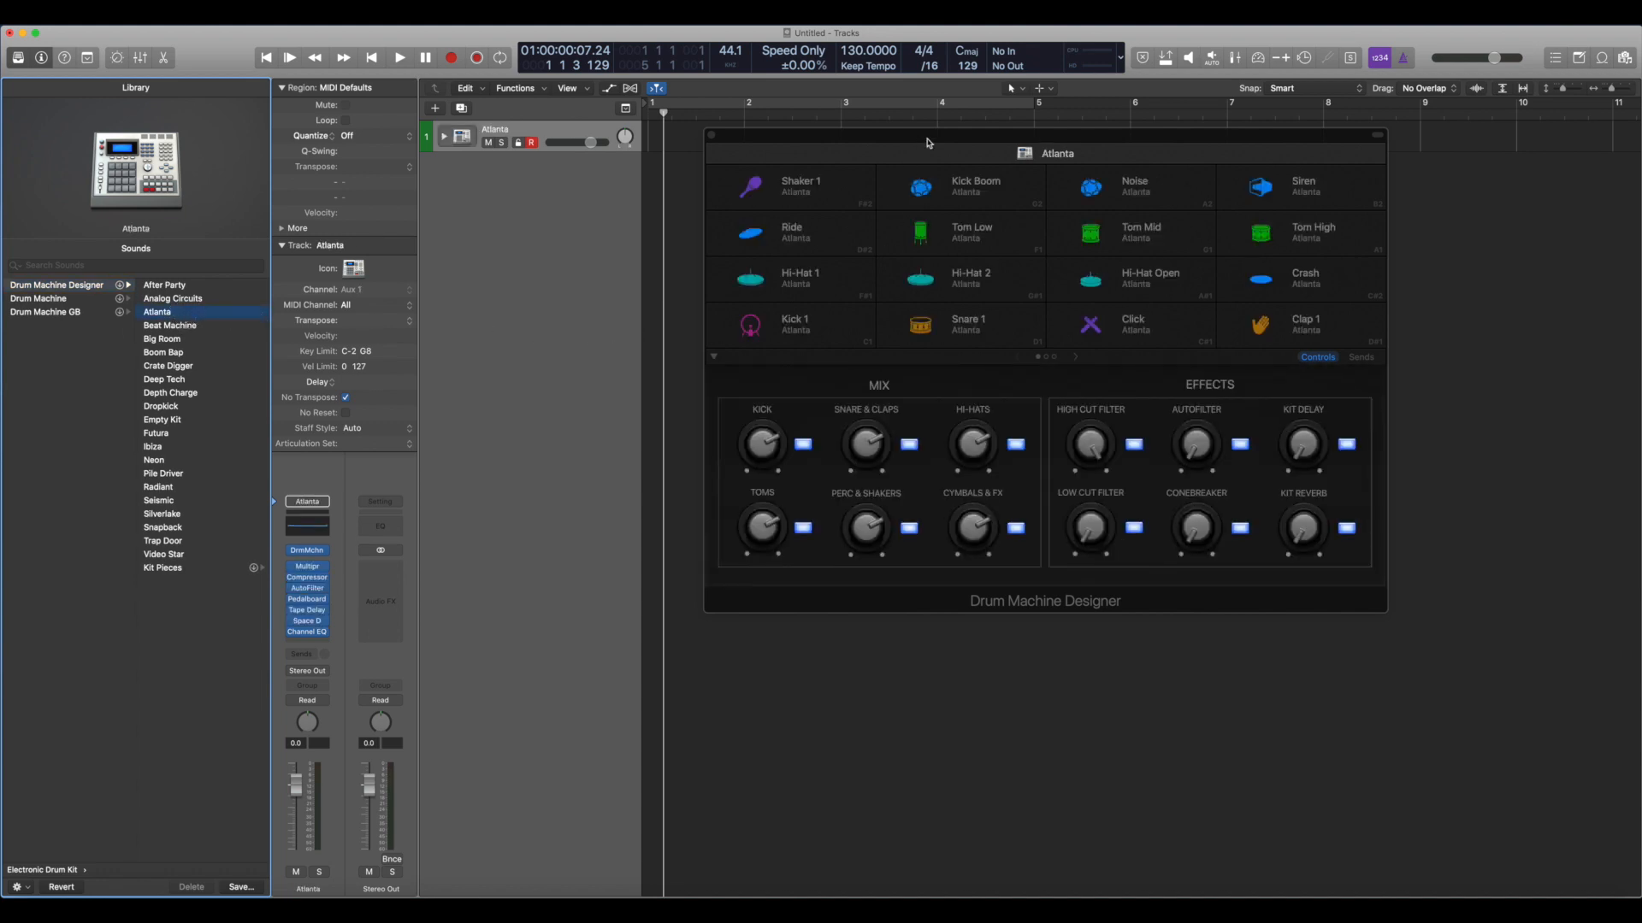
{"action": "left_click_drag", "start_coordinate": [928, 143], "coordinate": [897, 143]}
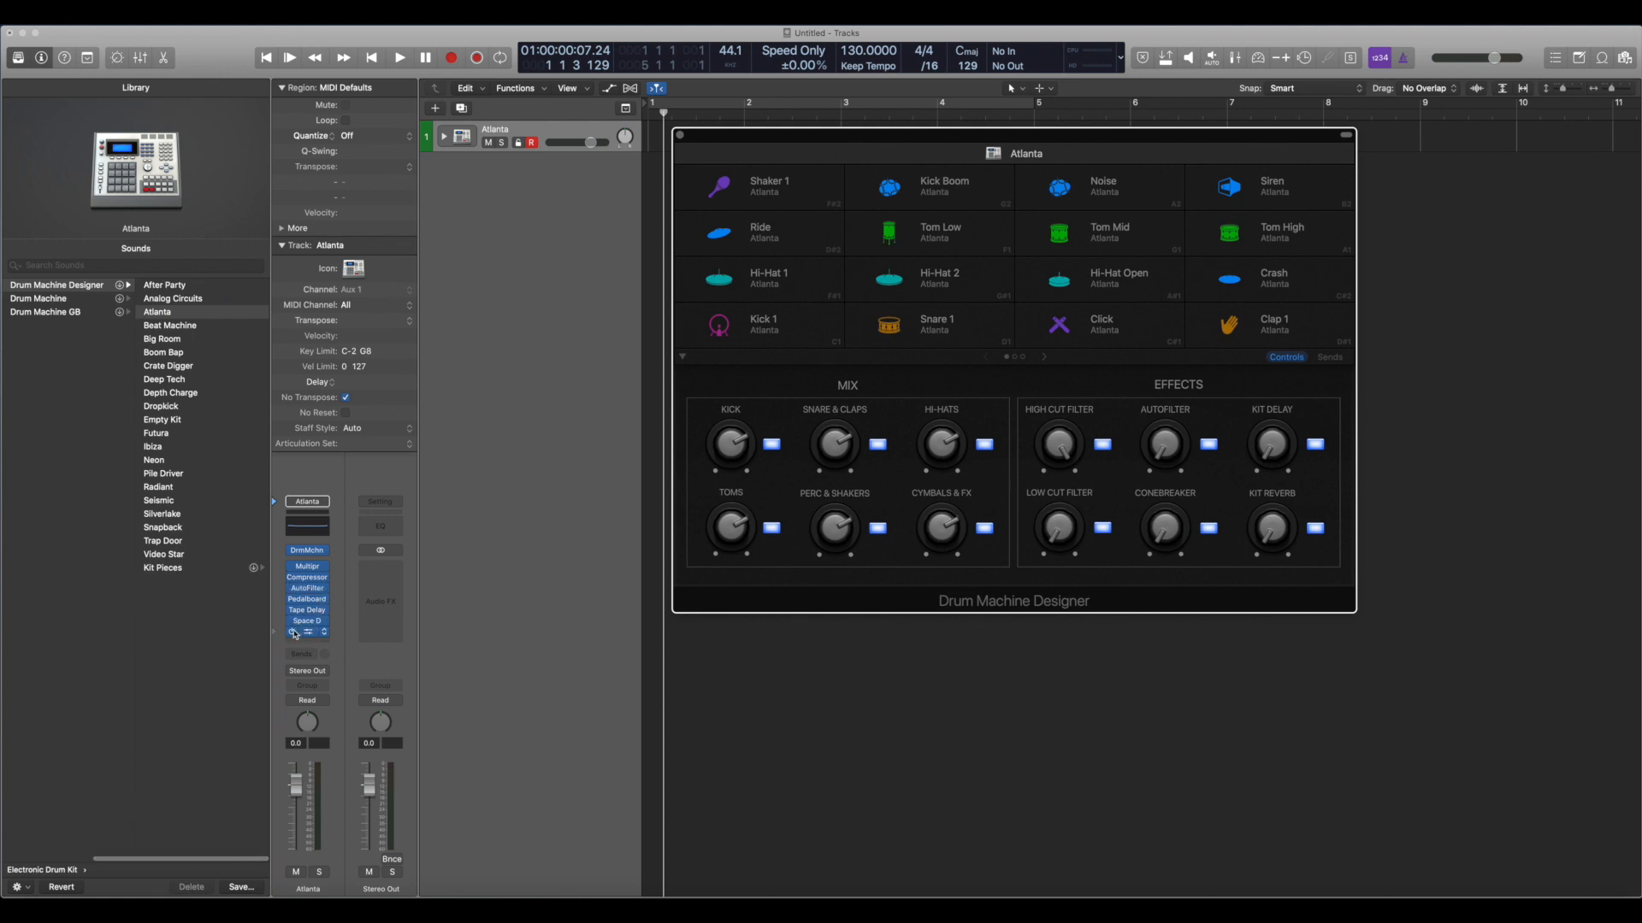
Bypass every insert effect on the Atlanta channel strip, from Multipressor to Channel EQ.
{"action": "left_click", "coordinate": [294, 567]}
{"action": "left_click_drag", "start_coordinate": [294, 568], "coordinate": [293, 622]}
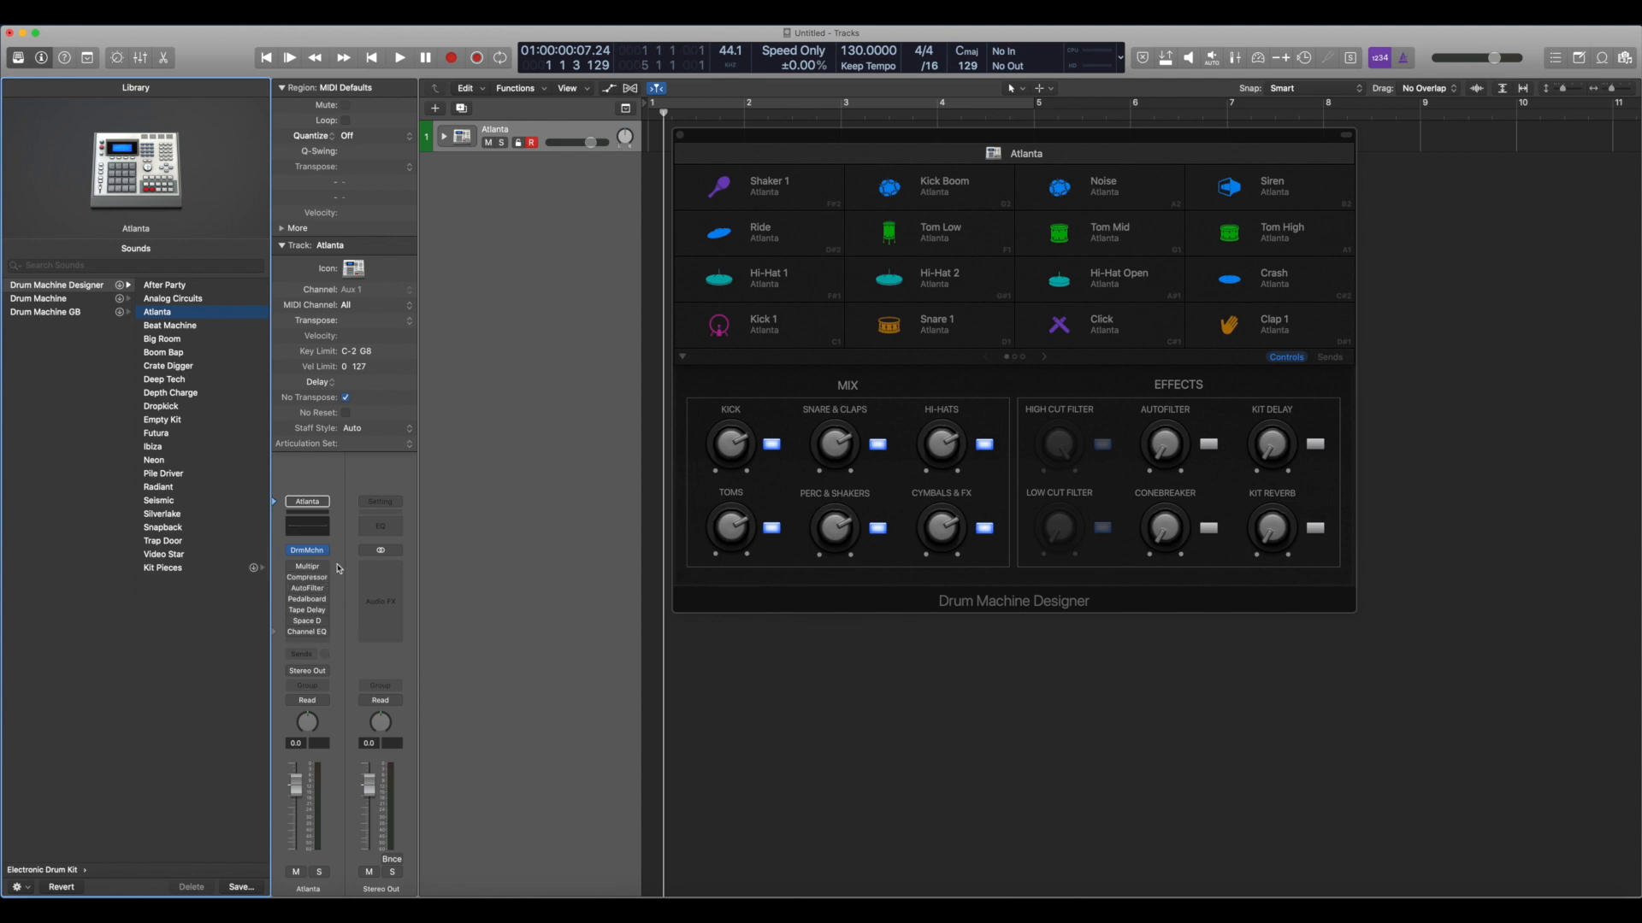
Open and examine the Multipressor, AutoFilter and Pedalboard effects on the Atlanta channel strip.
{"action": "left_click", "coordinate": [307, 567]}
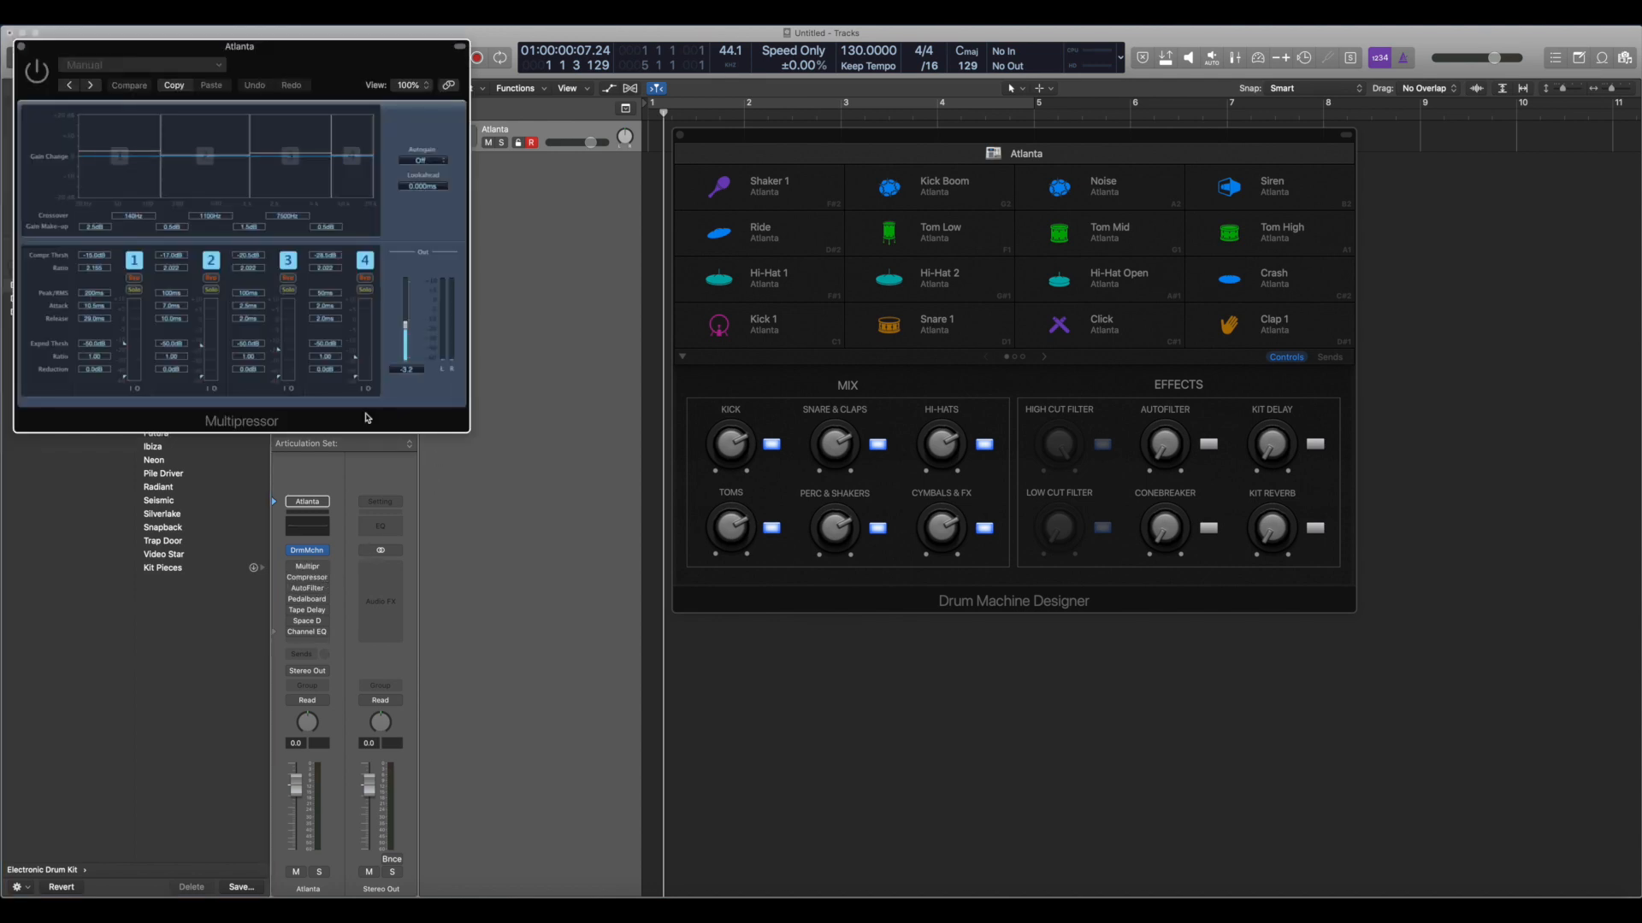
{"action": "left_click_drag", "start_coordinate": [241, 54], "coordinate": [281, 54]}
{"action": "left_click", "coordinate": [62, 47]}
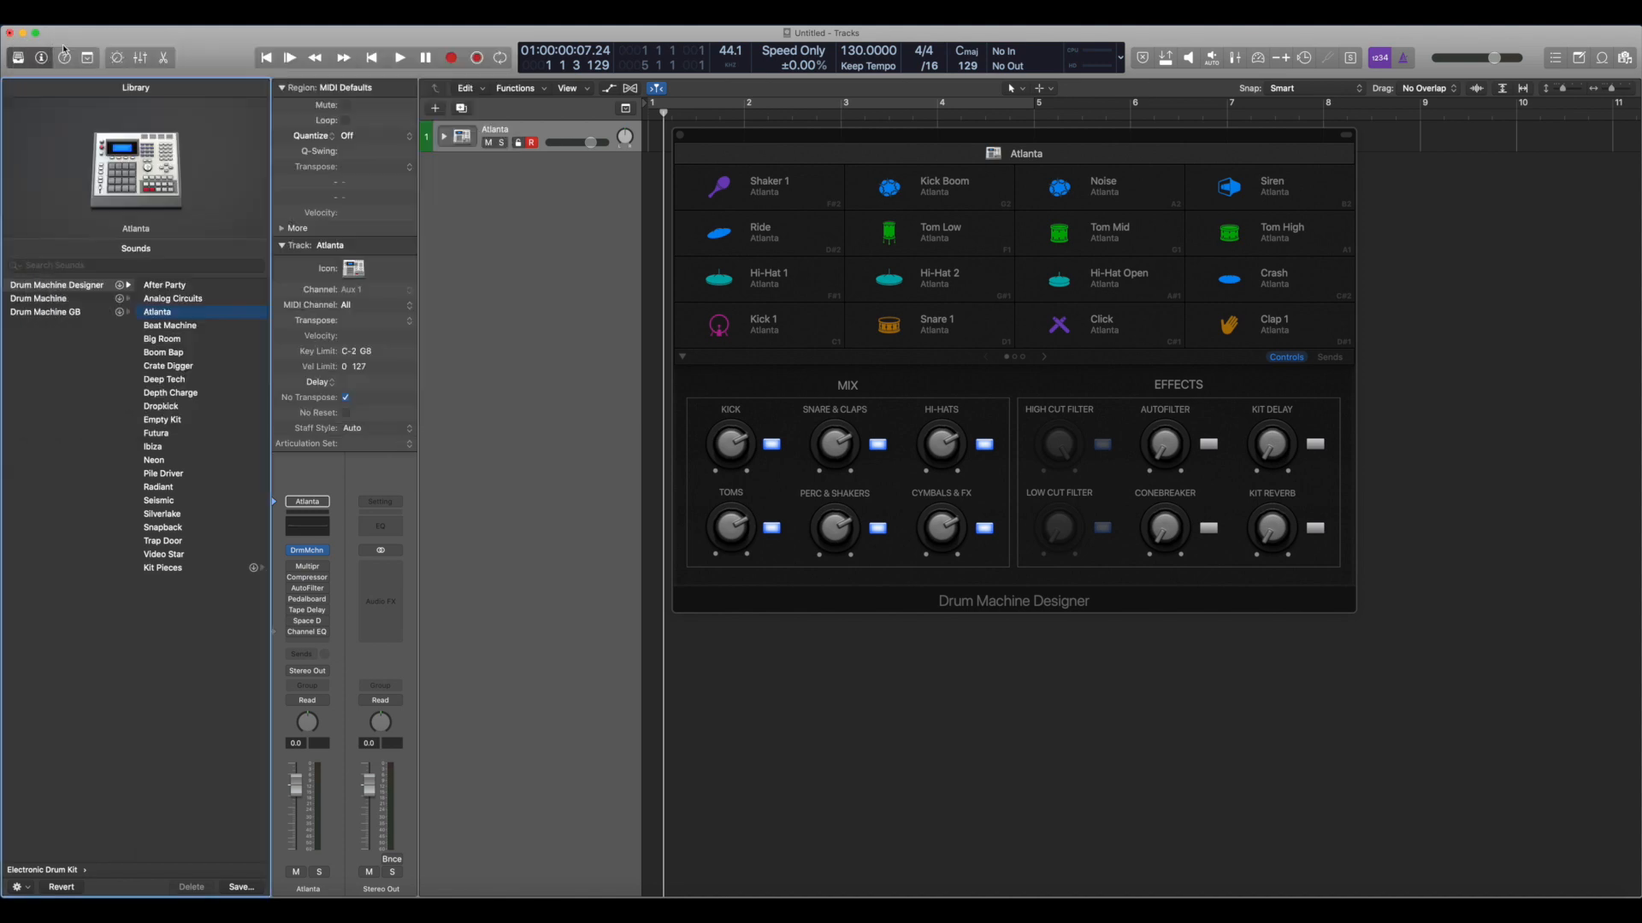
{"action": "left_click", "coordinate": [313, 590]}
{"action": "left_click", "coordinate": [313, 592]}
{"action": "left_click", "coordinate": [304, 596]}
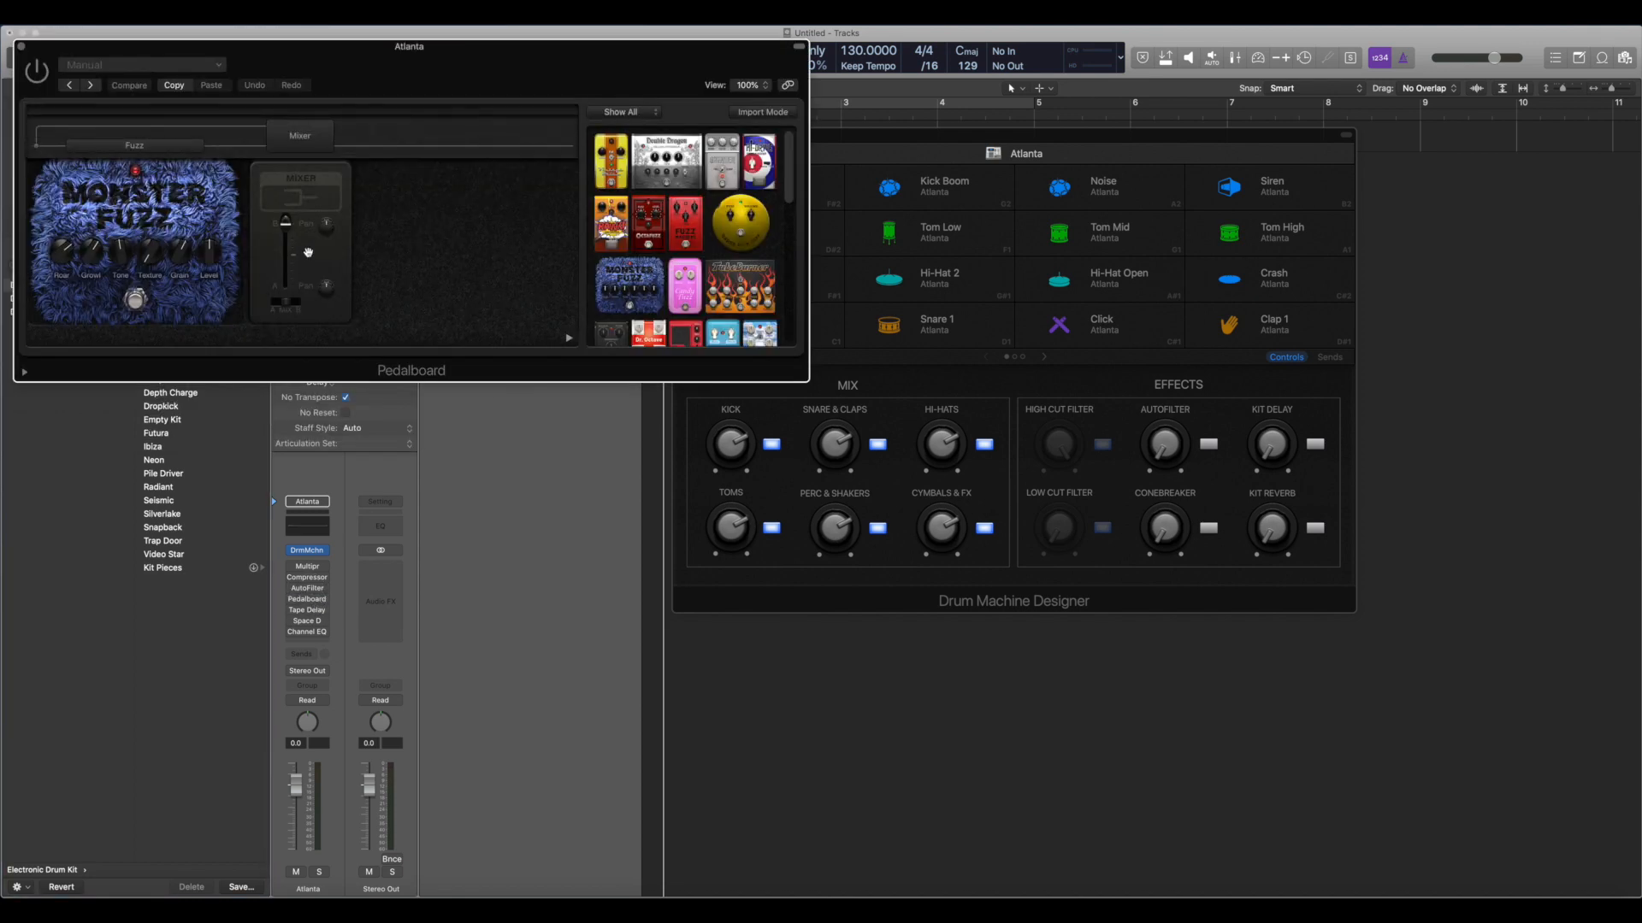
{"action": "mouse_move", "coordinate": [291, 592]}
{"action": "left_click", "coordinate": [308, 600]}
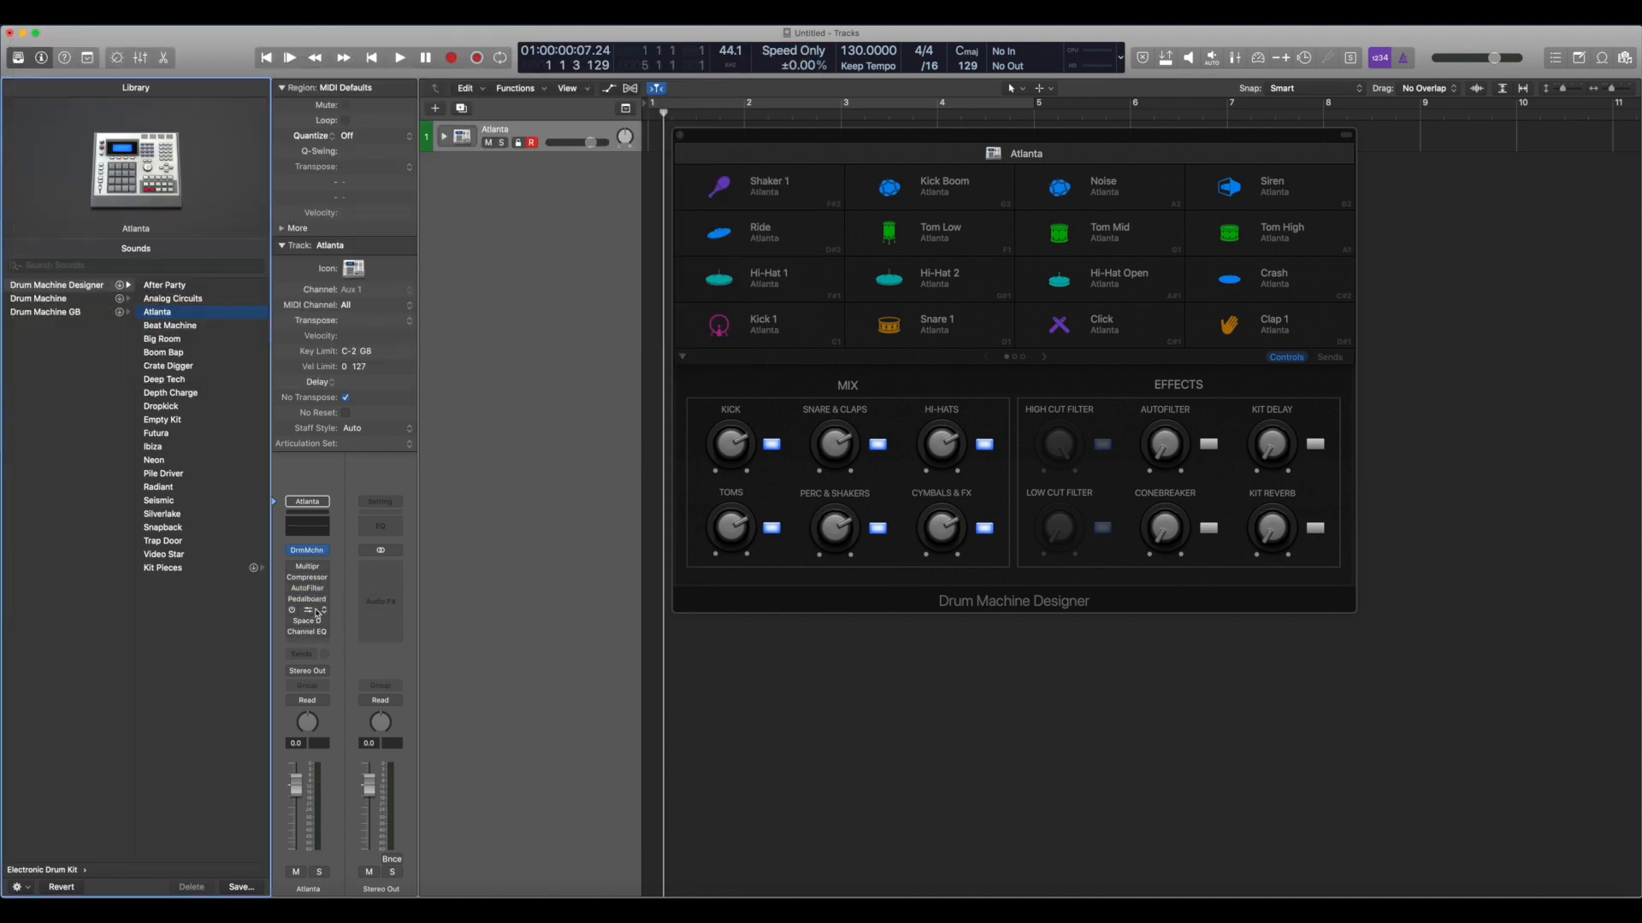
Open and examine the Tape Delay, Space Designer and Channel EQ effects on the Atlanta channel strip.
{"action": "left_click", "coordinate": [309, 601]}
{"action": "left_click", "coordinate": [309, 601]}
{"action": "left_click", "coordinate": [310, 612]}
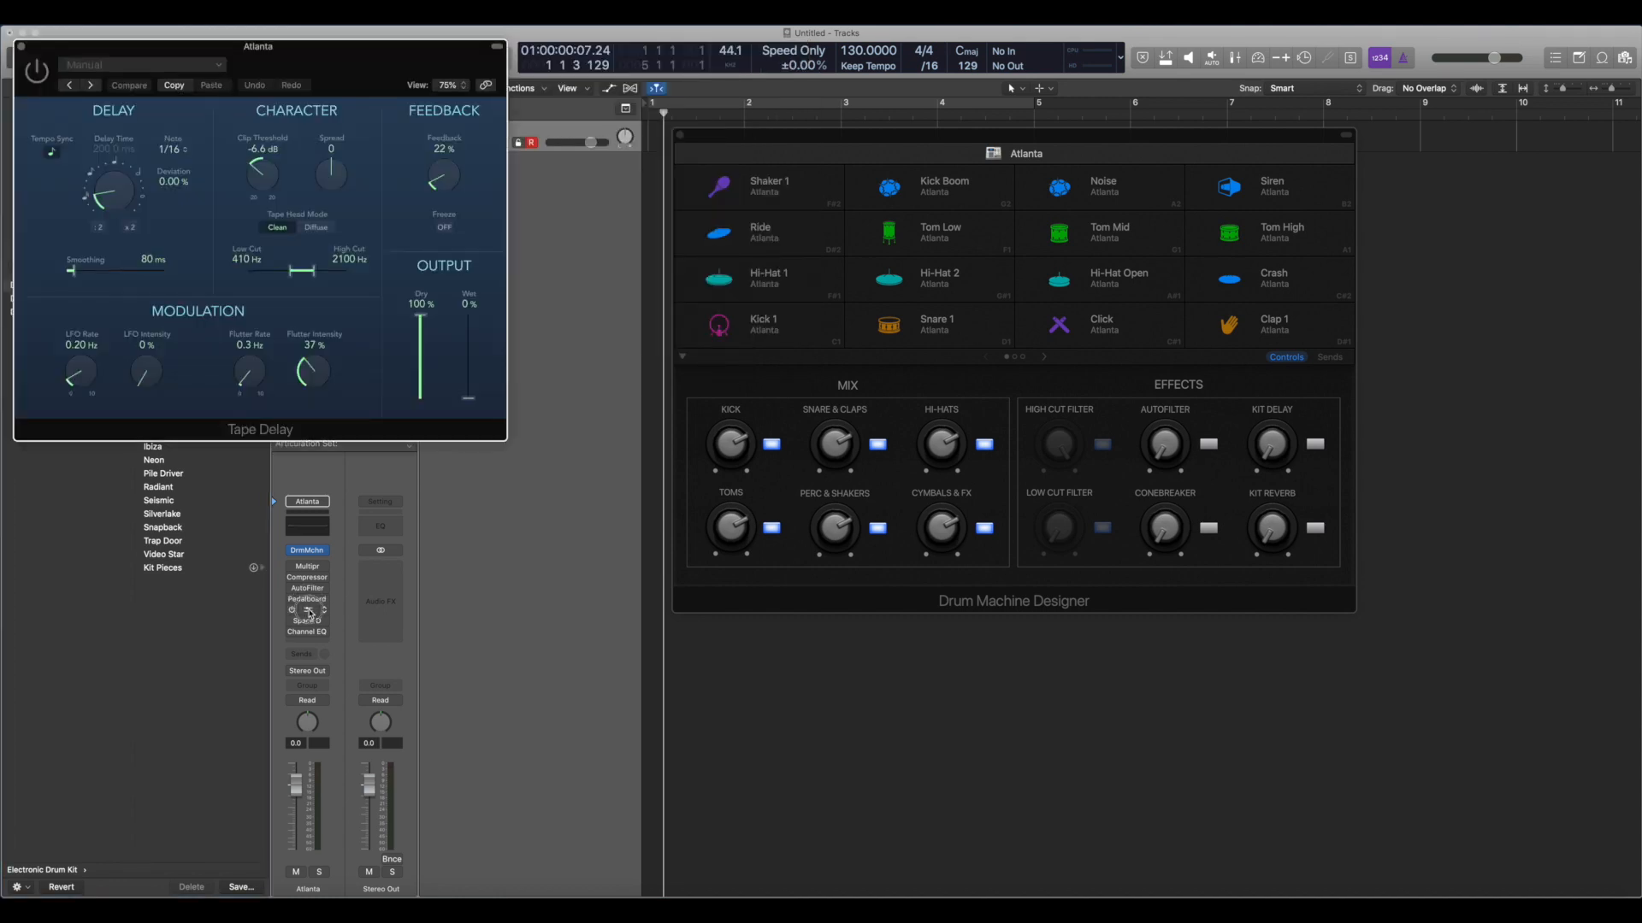
{"action": "left_click", "coordinate": [310, 611]}
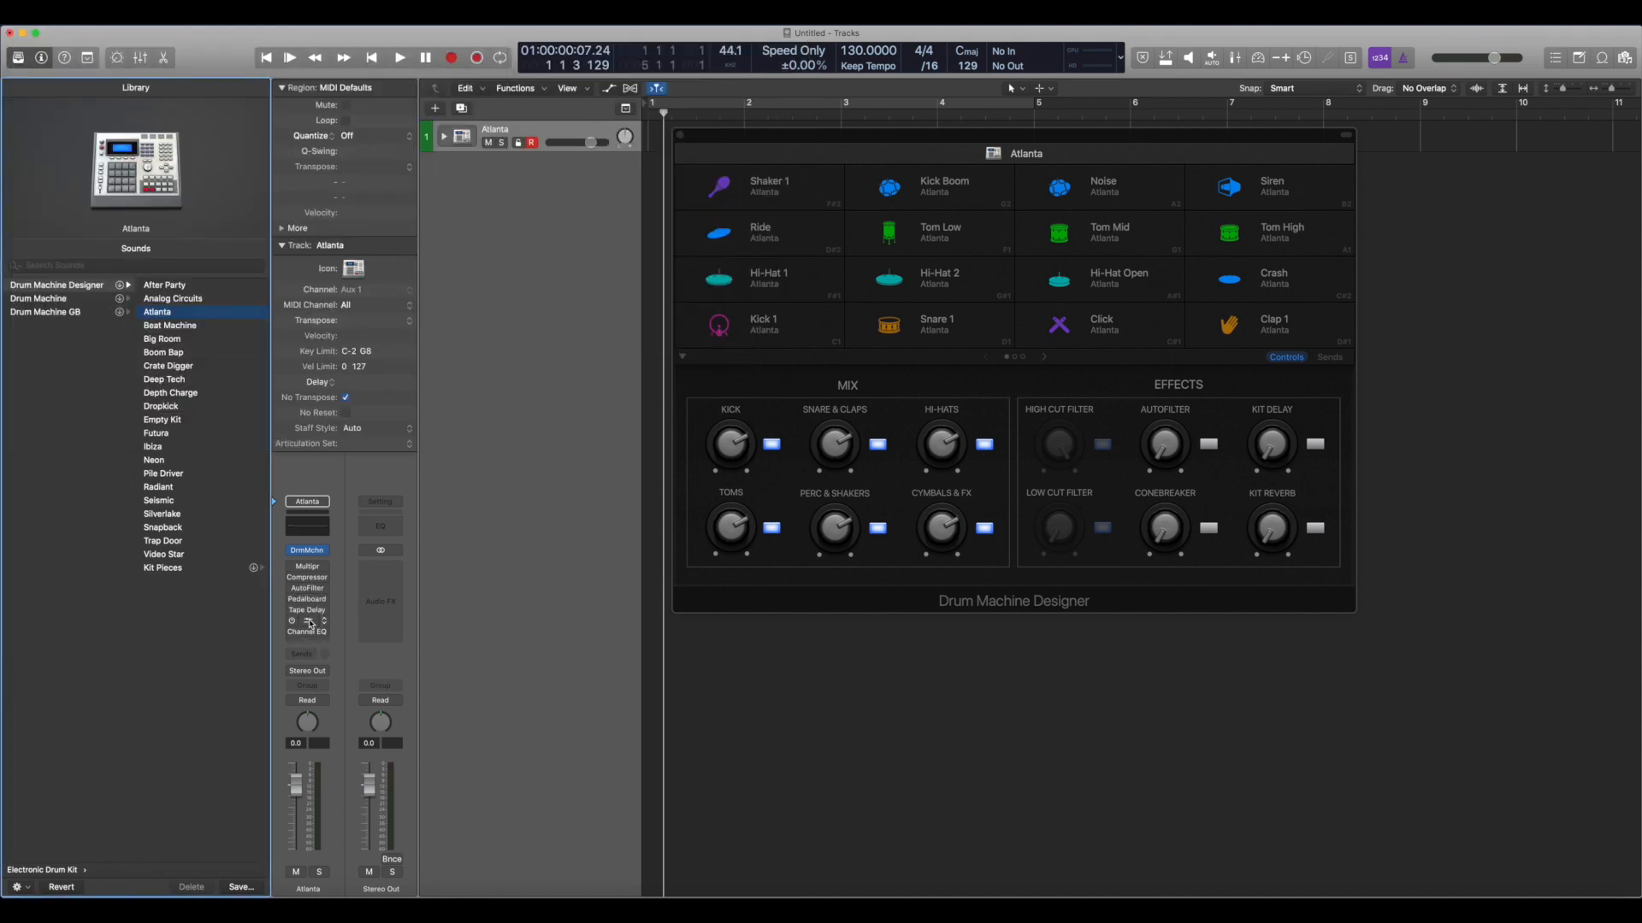
{"action": "left_click", "coordinate": [310, 624]}
{"action": "left_click", "coordinate": [310, 624]}
{"action": "left_click", "coordinate": [311, 633]}
{"action": "left_click", "coordinate": [312, 635]}
Re-enable all insert effects on the Atlanta channel strip and audition the Kick 1 pad.
{"action": "left_click_drag", "start_coordinate": [294, 635], "coordinate": [291, 570]}
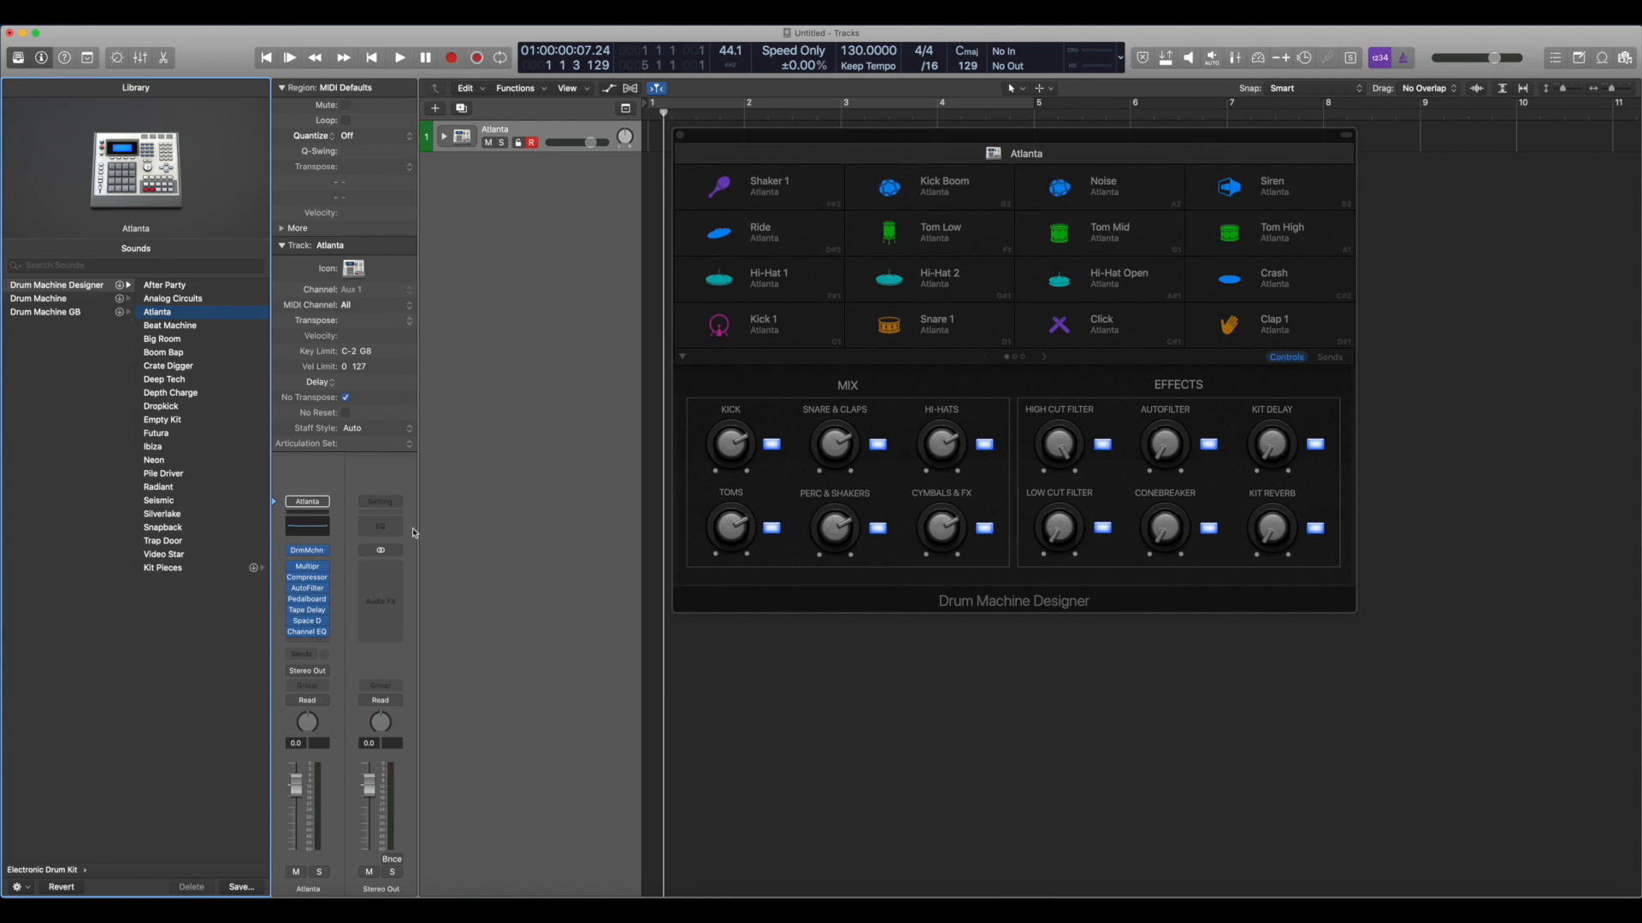
{"action": "left_click", "coordinate": [774, 335]}
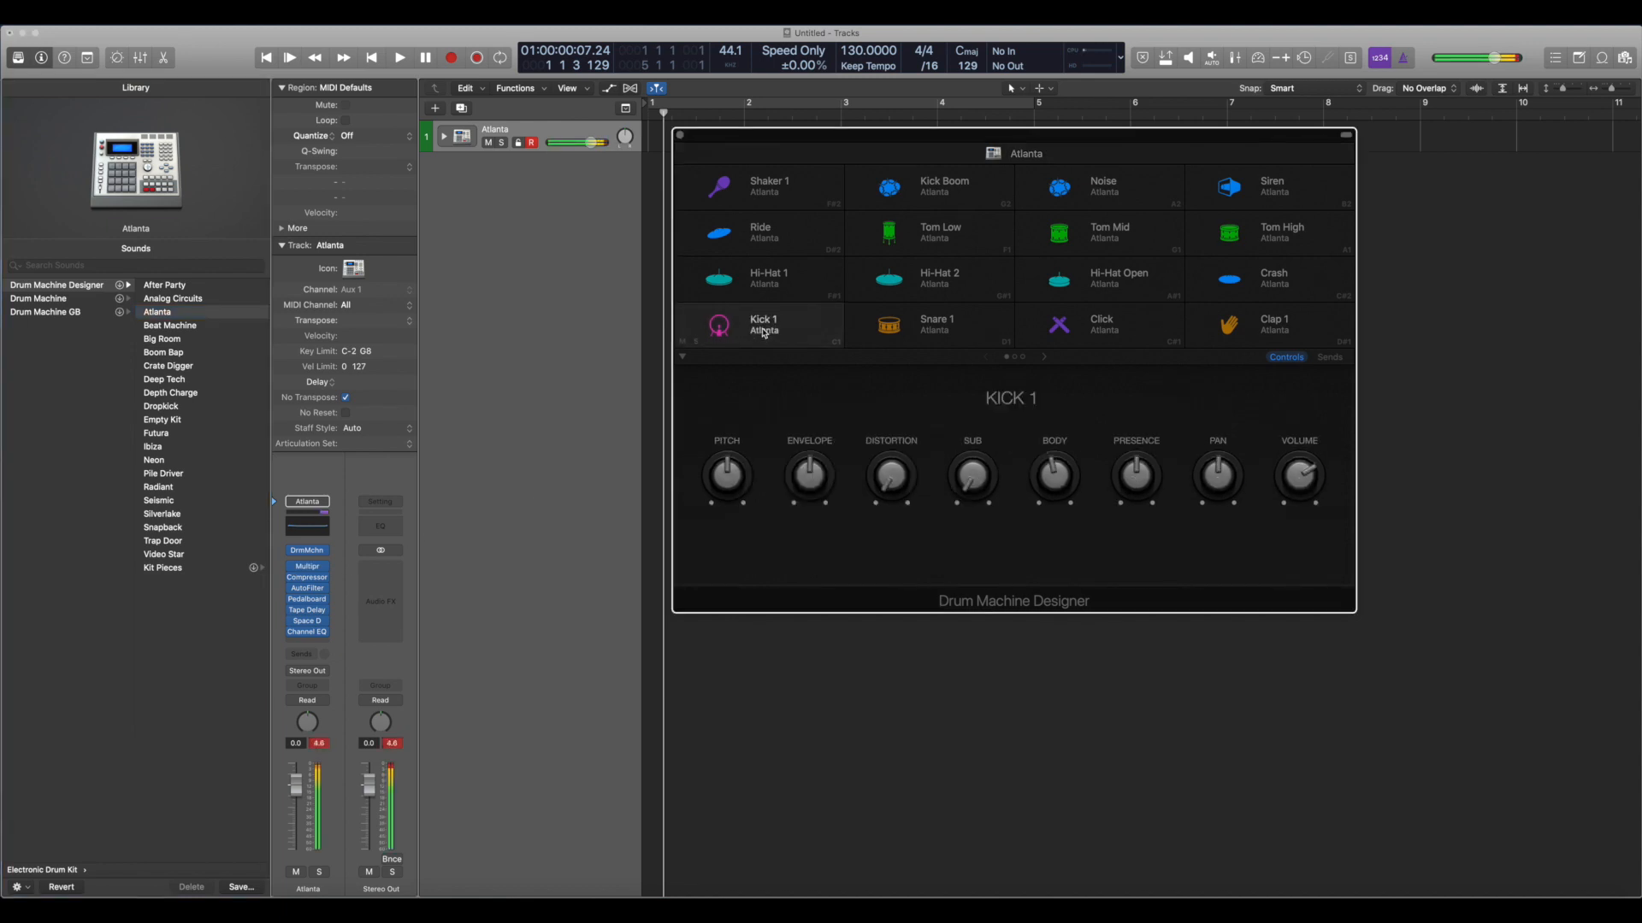
Bypass all of the Atlanta channel's insert effects and audition the dry Kick 1 pad.
{"action": "left_click_drag", "start_coordinate": [291, 633], "coordinate": [289, 568]}
{"action": "left_click", "coordinate": [763, 331]}
{"action": "left_click", "coordinate": [764, 332]}
{"action": "left_click", "coordinate": [765, 334]}
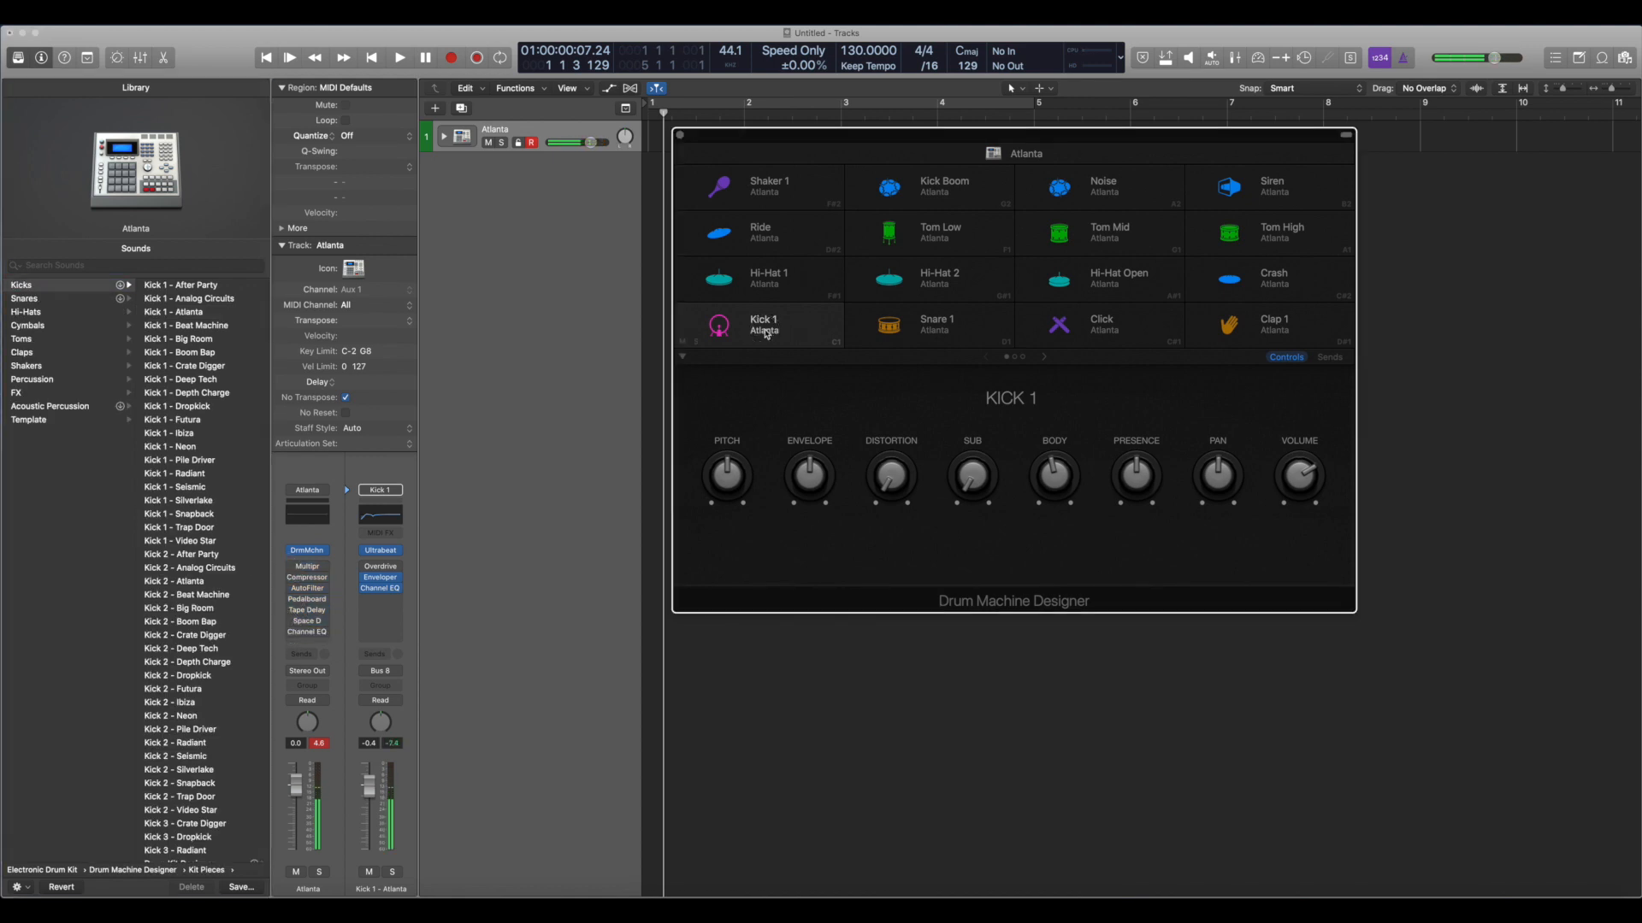
Enable the Compressor, Multipressor and Tape Delay on the Atlanta channel, auditioning Kick 1 after each change.
{"action": "left_click", "coordinate": [290, 577]}
{"action": "left_click", "coordinate": [803, 348]}
{"action": "mouse_move", "coordinate": [296, 582]}
{"action": "left_click", "coordinate": [788, 314]}
{"action": "left_click", "coordinate": [307, 609]}
{"action": "left_click", "coordinate": [795, 343]}
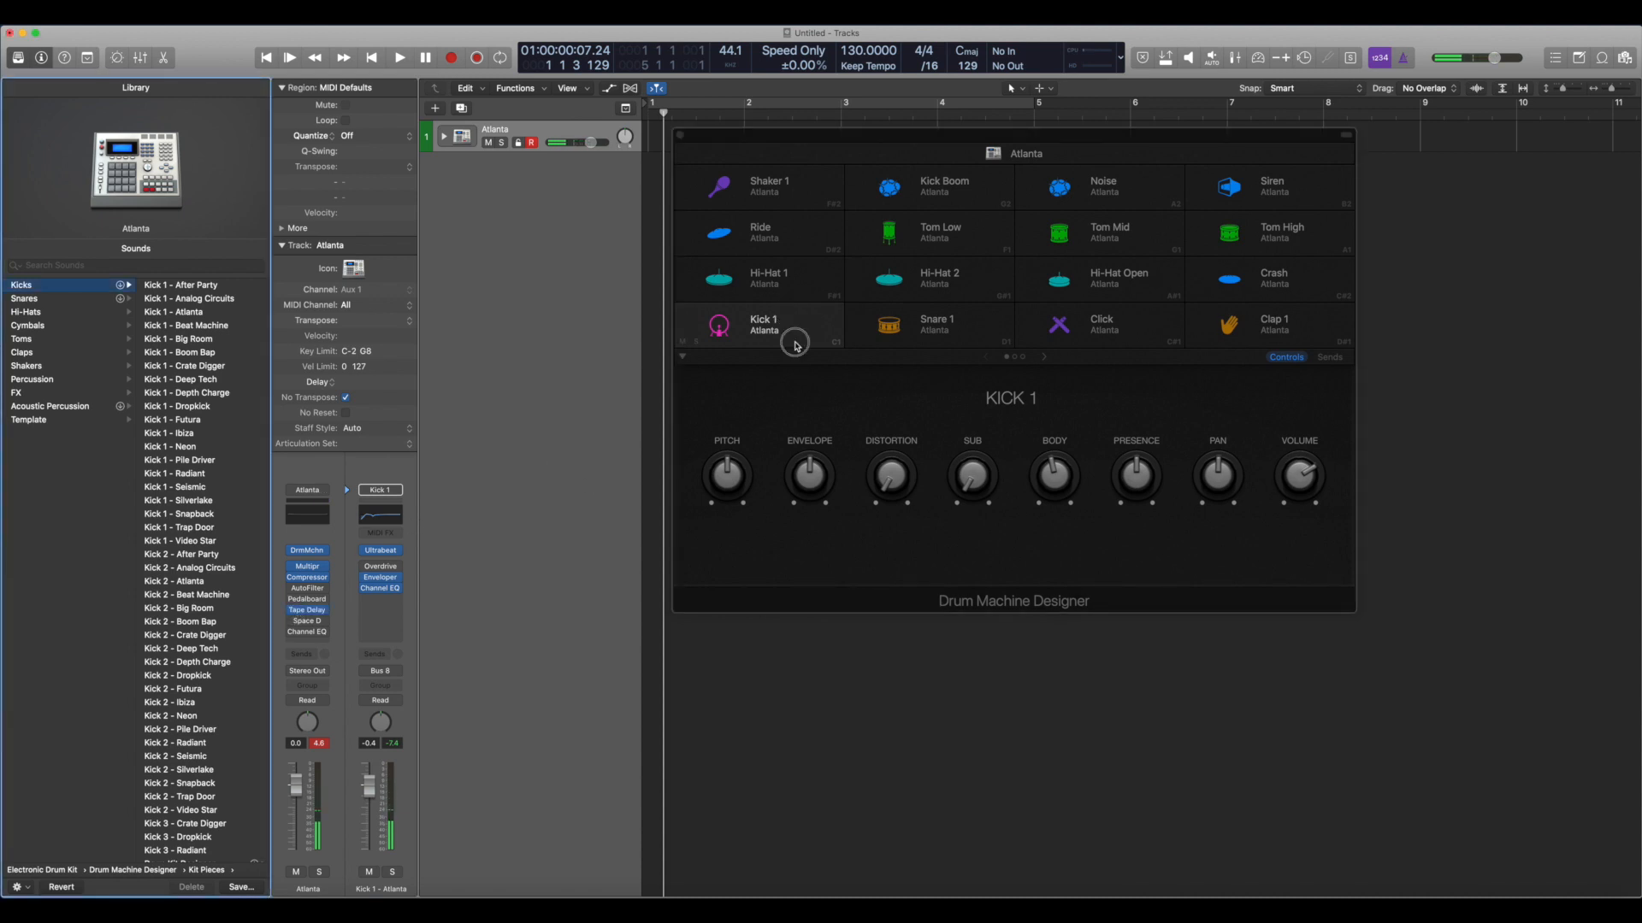
{"action": "left_click", "coordinate": [795, 343]}
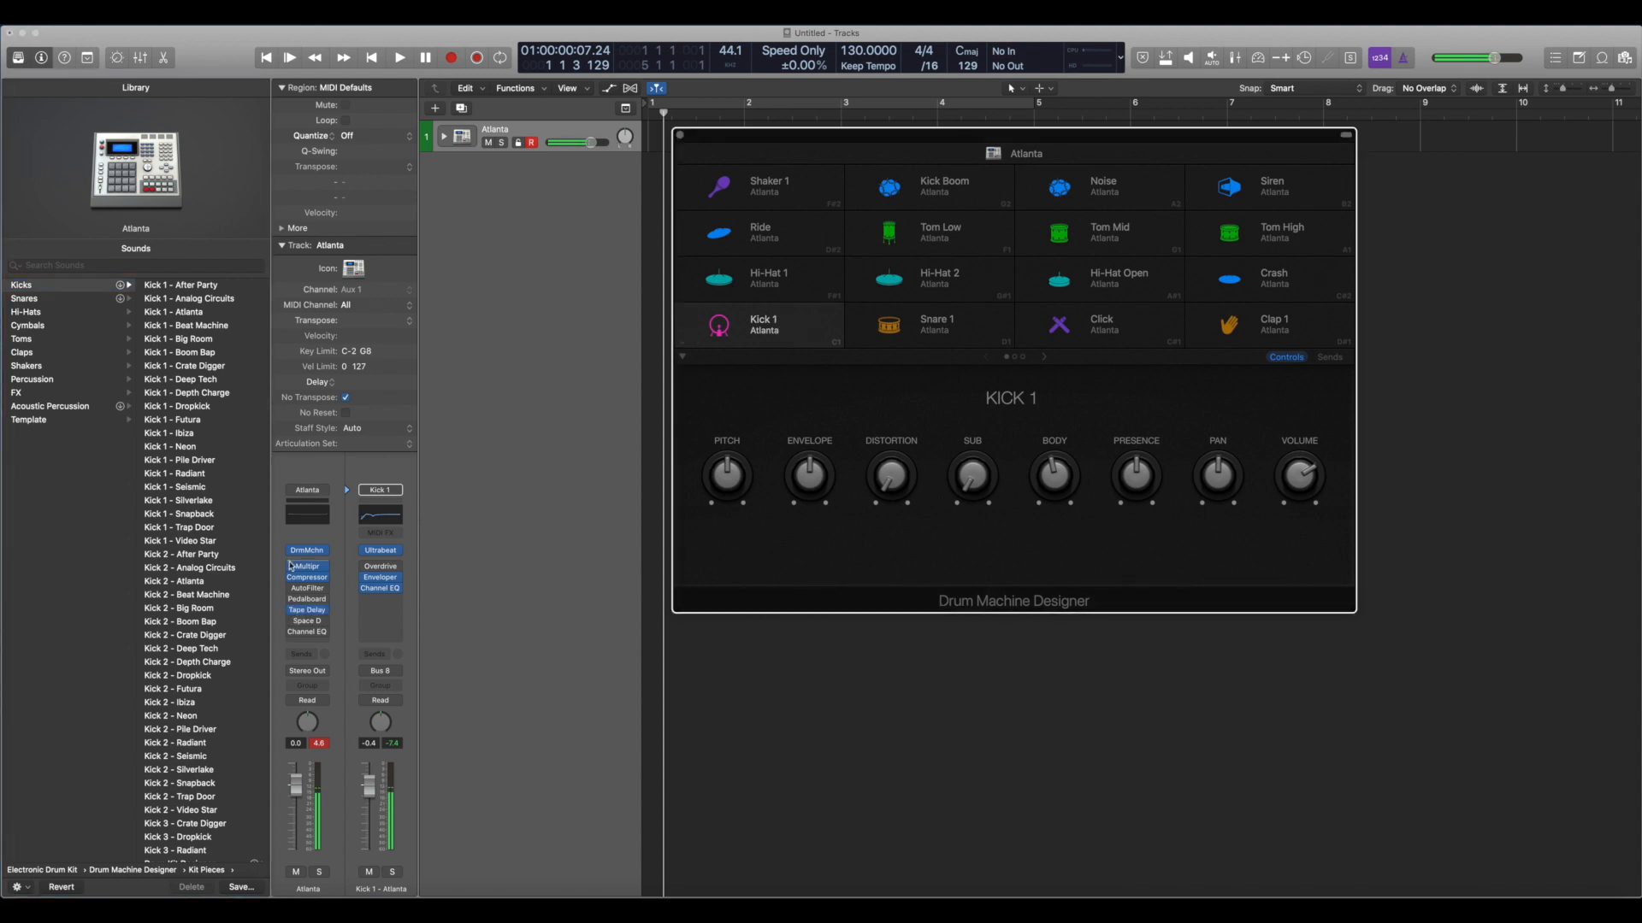
Enable the Pedalboard insert on the Atlanta channel and audition the Kick 1 pad.
{"action": "left_click", "coordinate": [307, 599]}
{"action": "left_click", "coordinate": [810, 333]}
{"action": "left_click", "coordinate": [809, 333]}
Hide the library, expand the Atlanta track stack, and compare the channel strips of its Kick 1 and Click subtracks.
{"action": "key", "text": "y"}
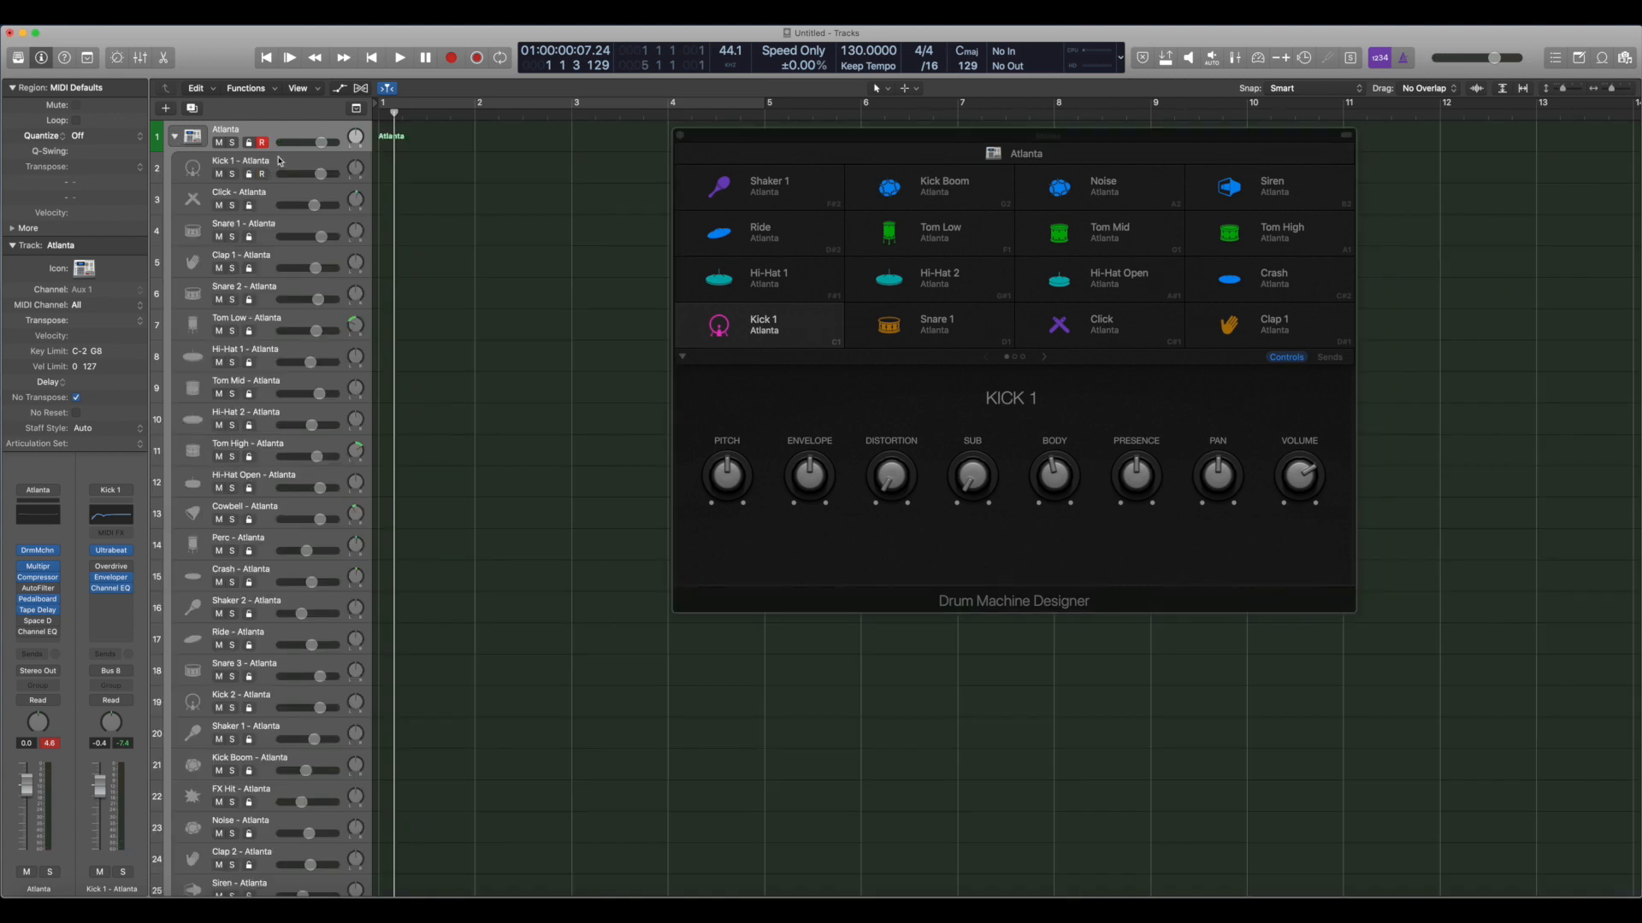
{"action": "left_click", "coordinate": [278, 161]}
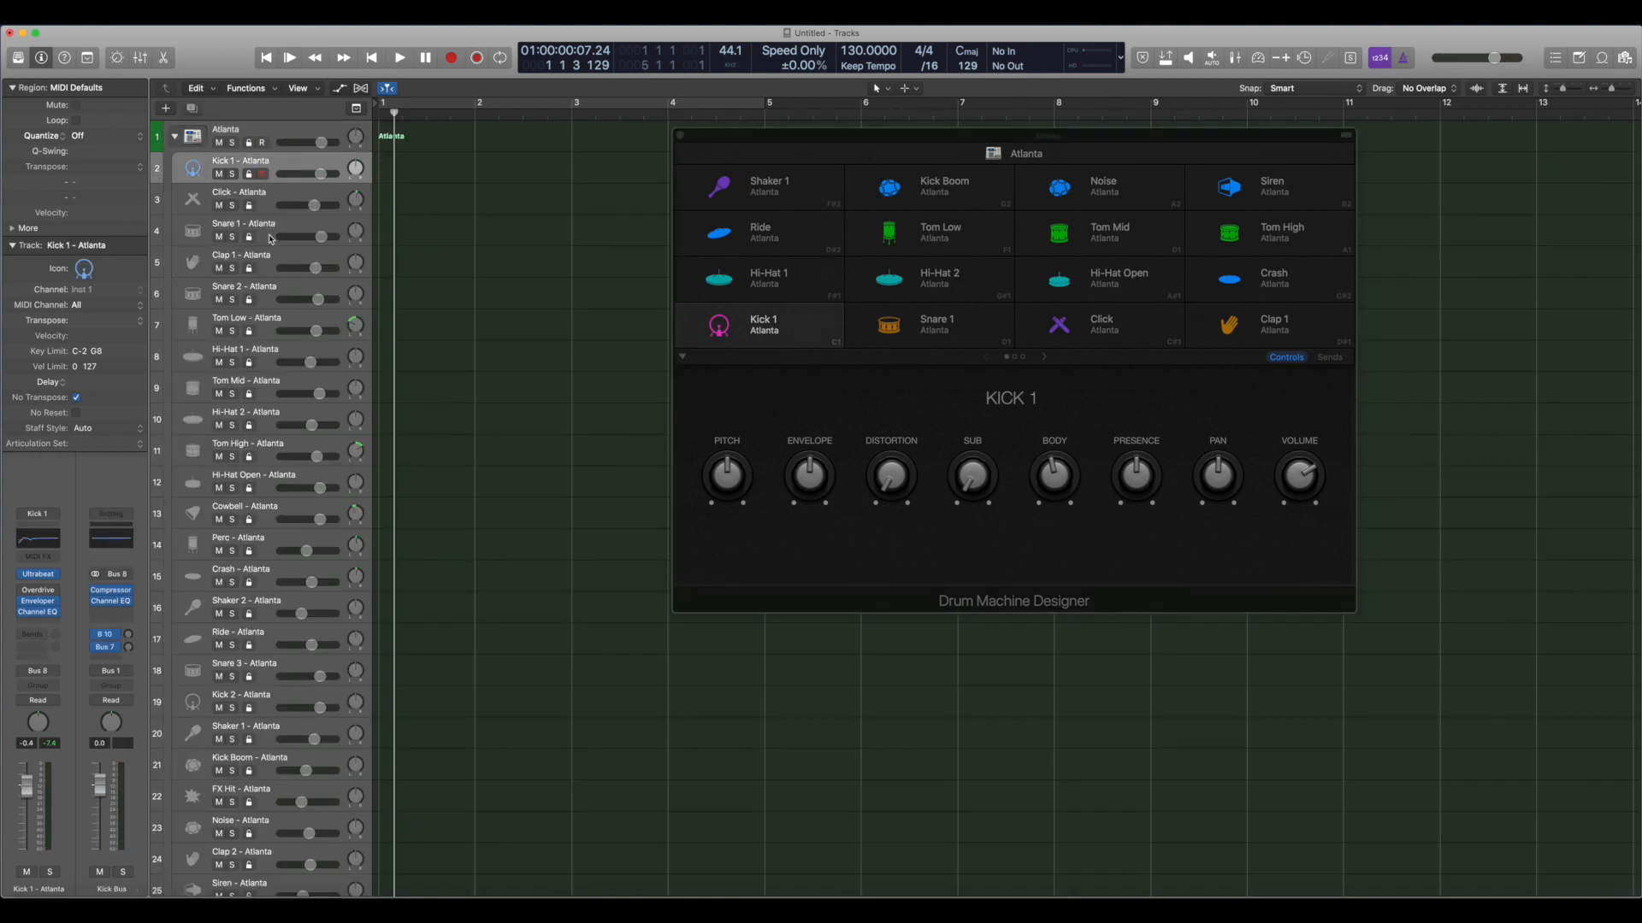
{"action": "left_click", "coordinate": [274, 190]}
{"action": "left_click", "coordinate": [275, 163]}
{"action": "left_click", "coordinate": [274, 197]}
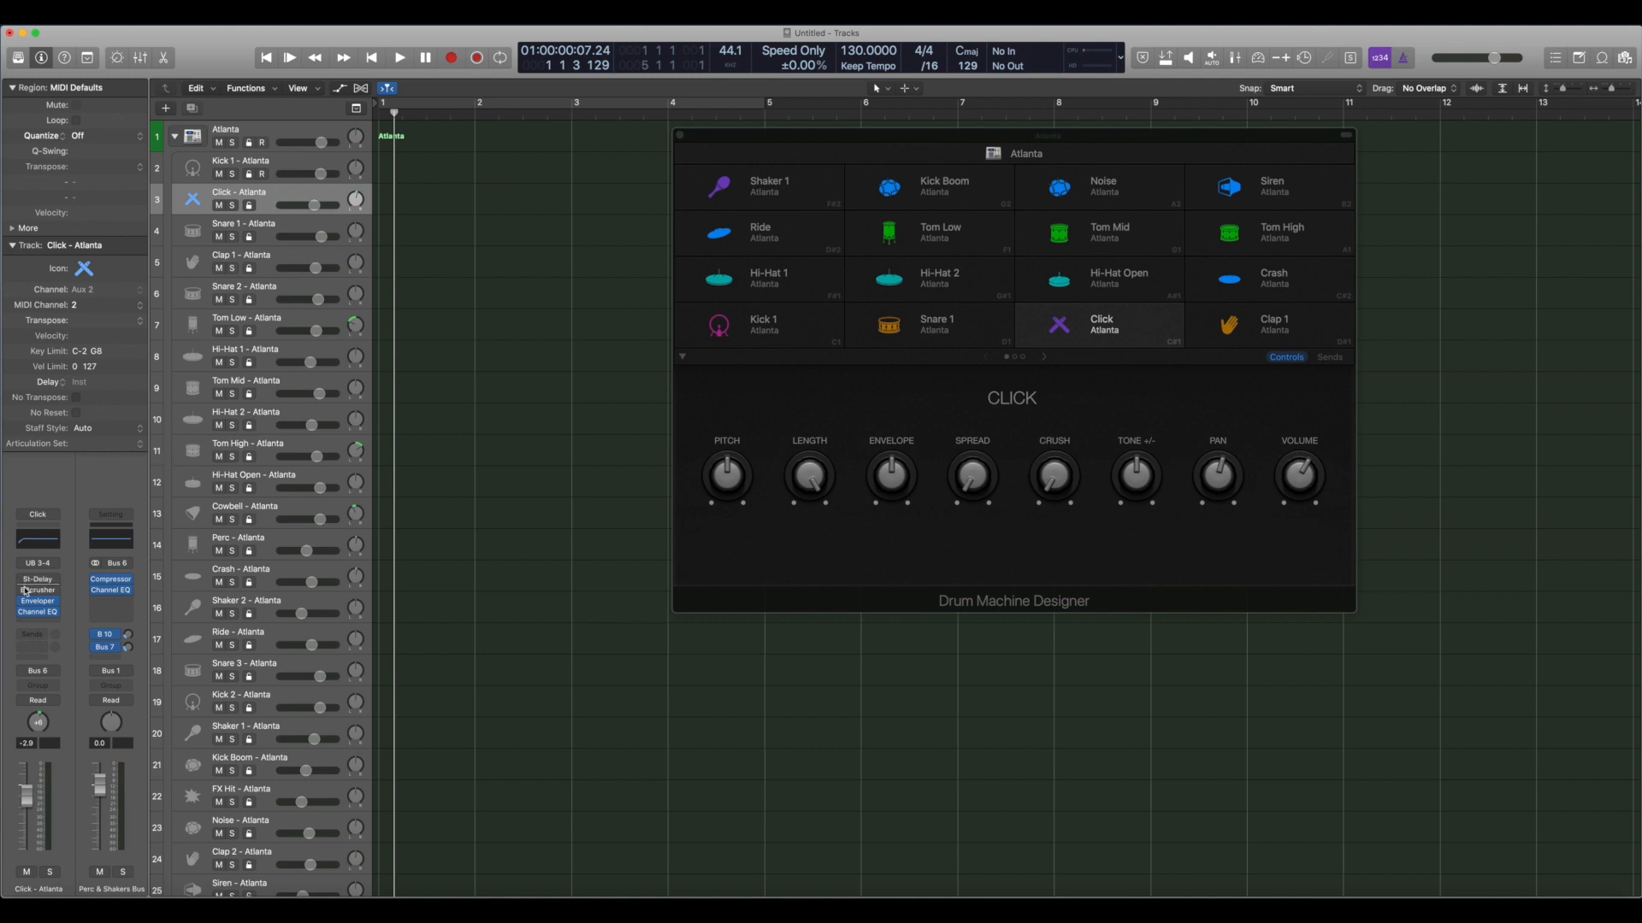
Compare the Click sound with its Bitcrusher insert enabled and bypassed, auditioning the Click pad each time.
{"action": "mouse_move", "coordinate": [23, 594]}
{"action": "left_click", "coordinate": [1094, 333]}
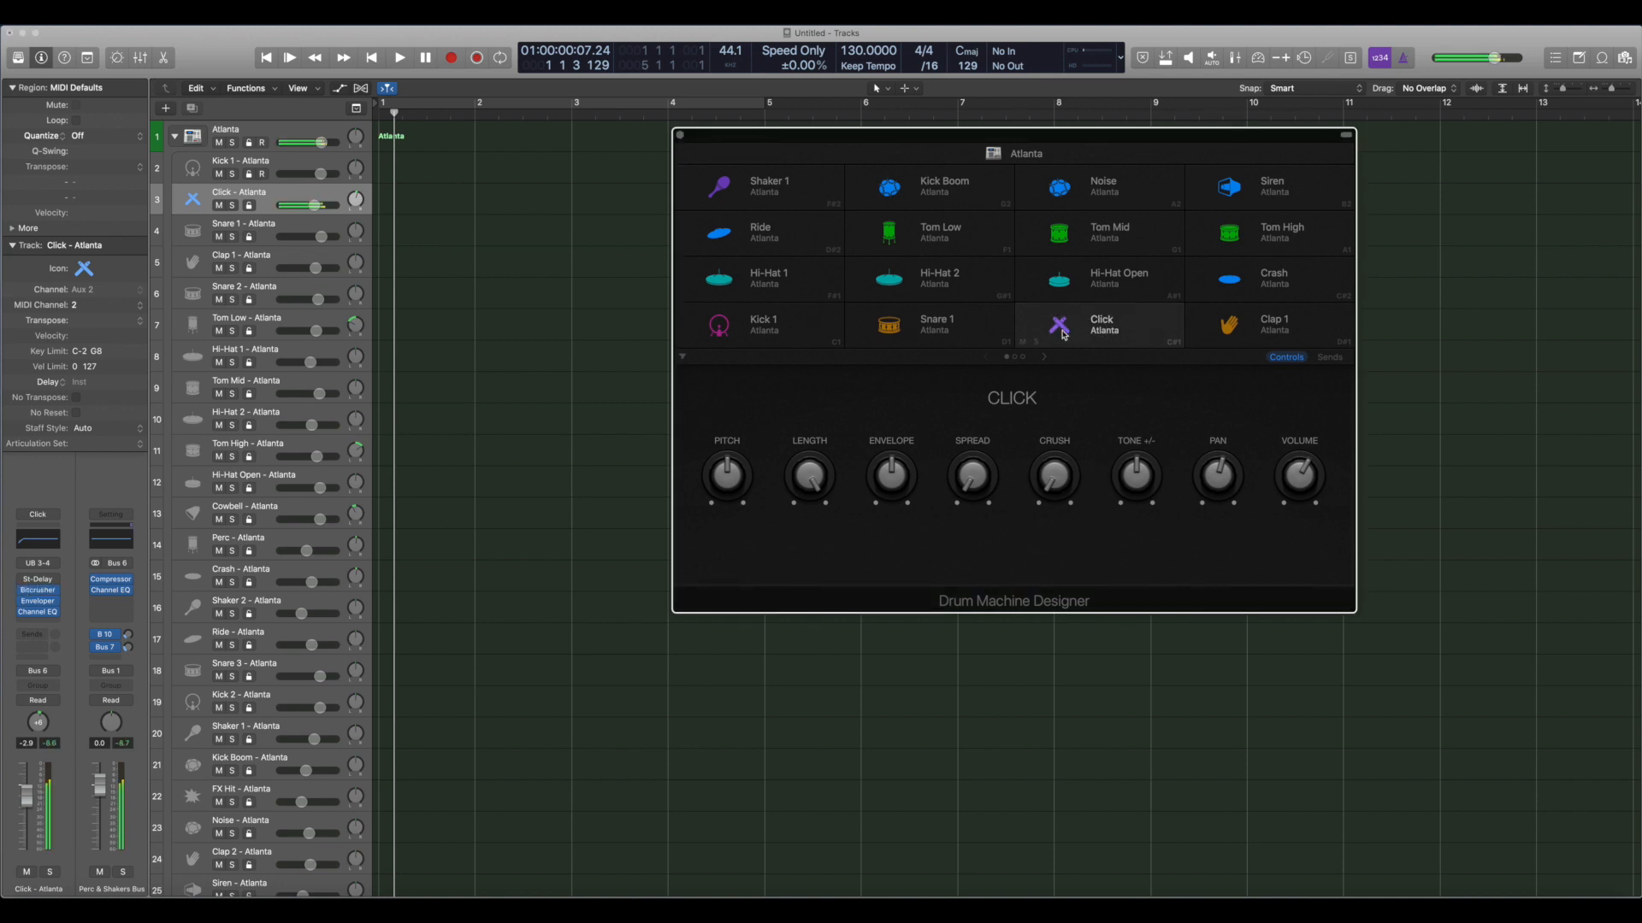
{"action": "left_click", "coordinate": [39, 564]}
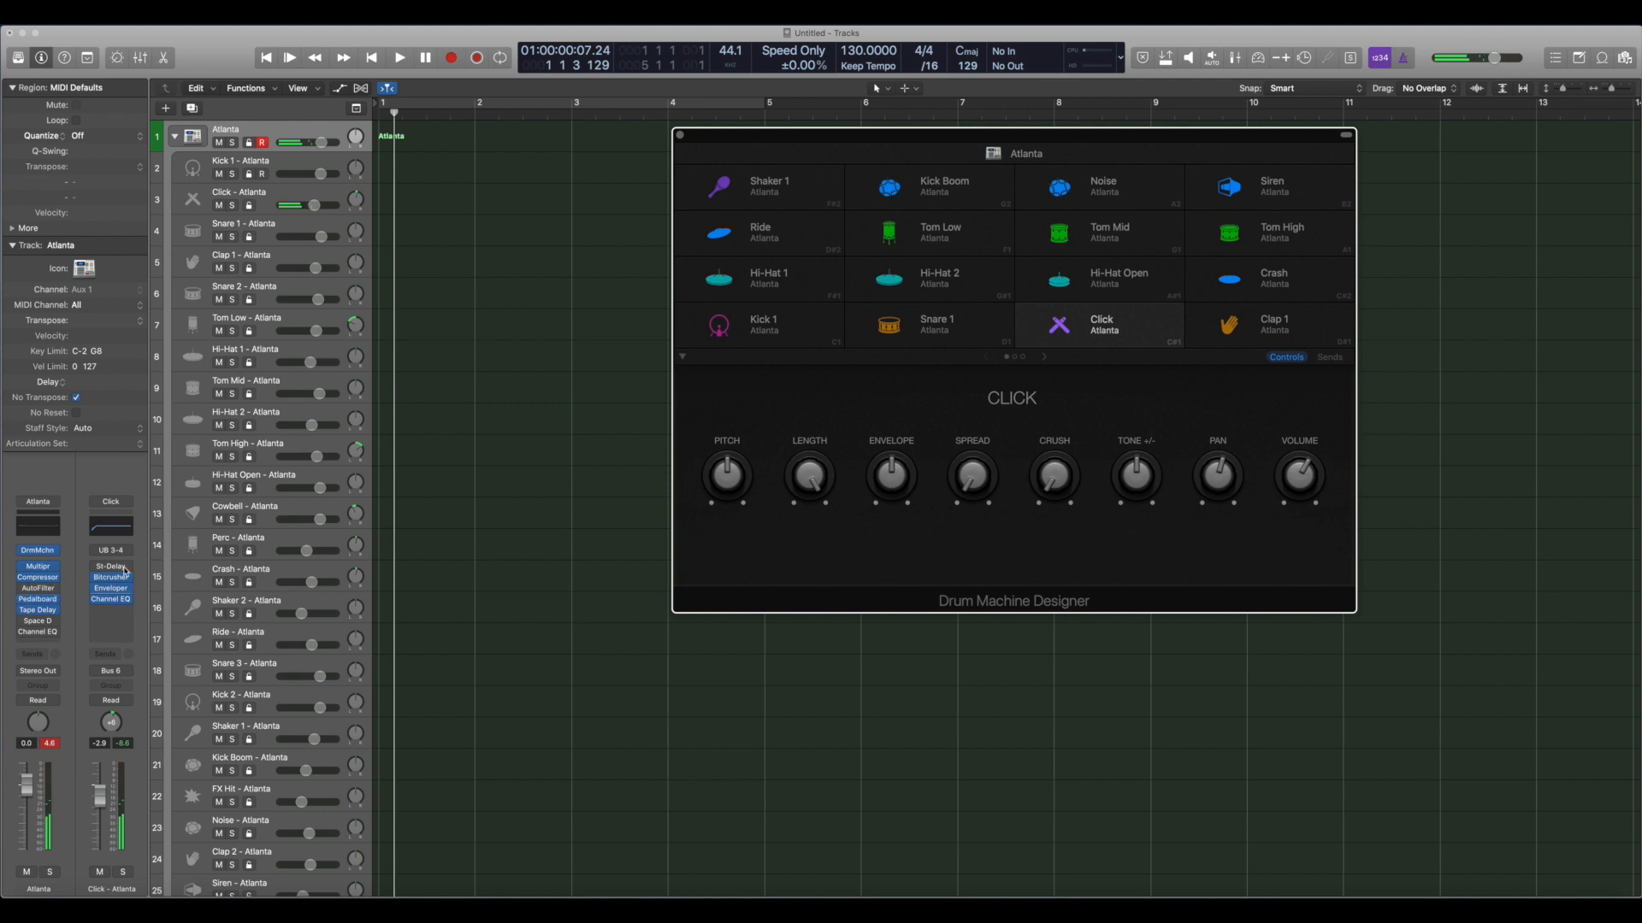
{"action": "left_click", "coordinate": [269, 192]}
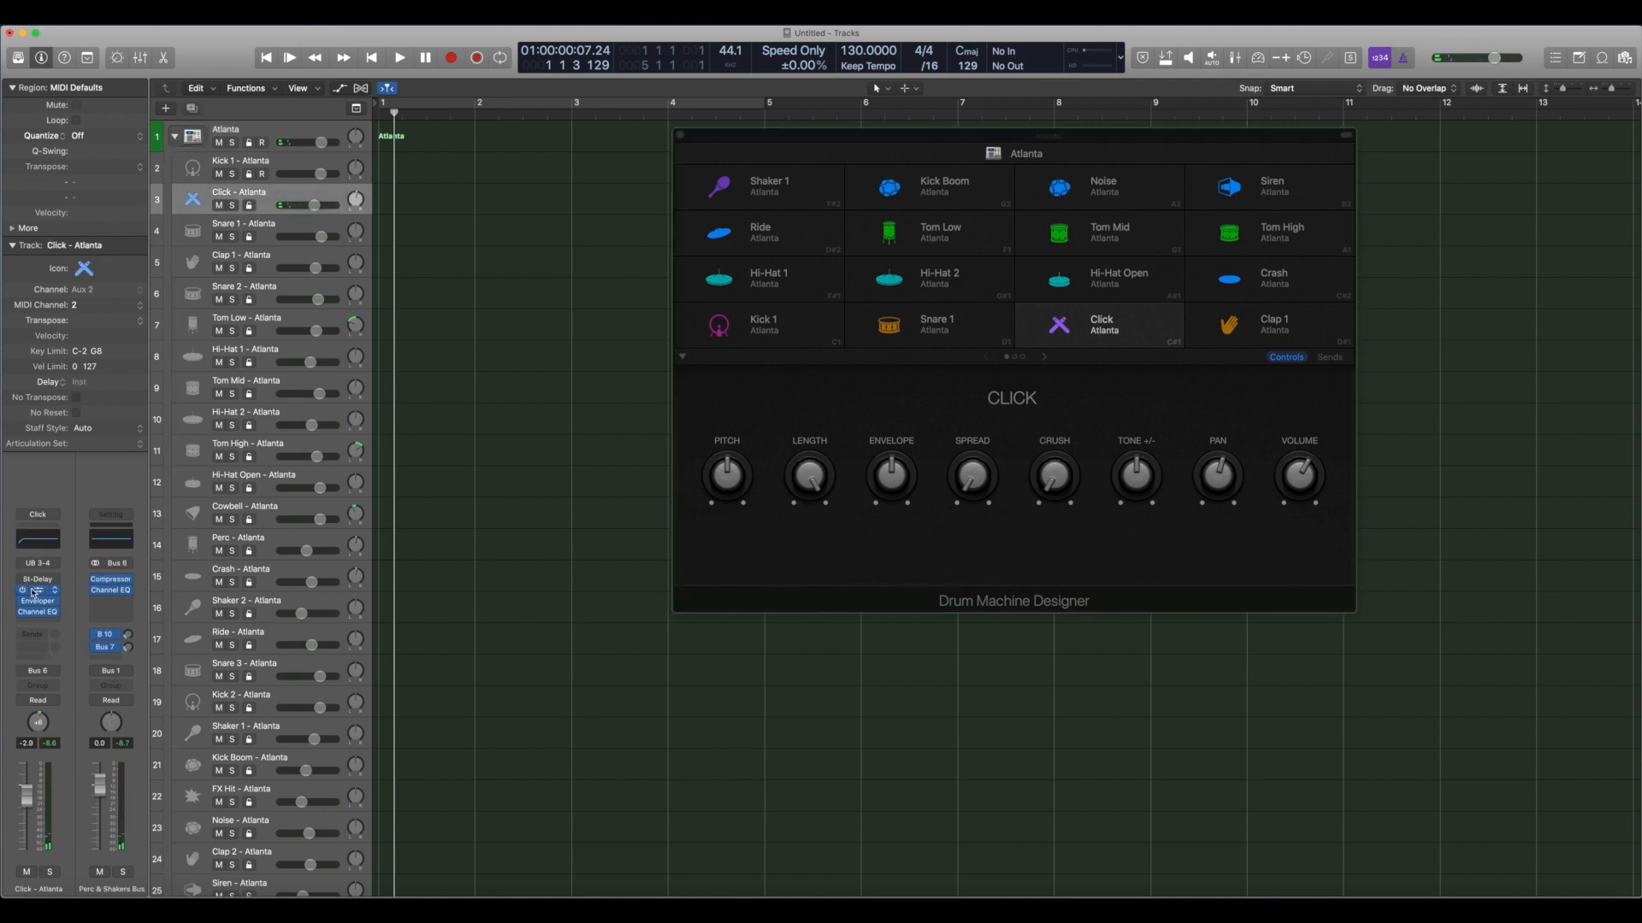
{"action": "left_click", "coordinate": [1062, 326]}
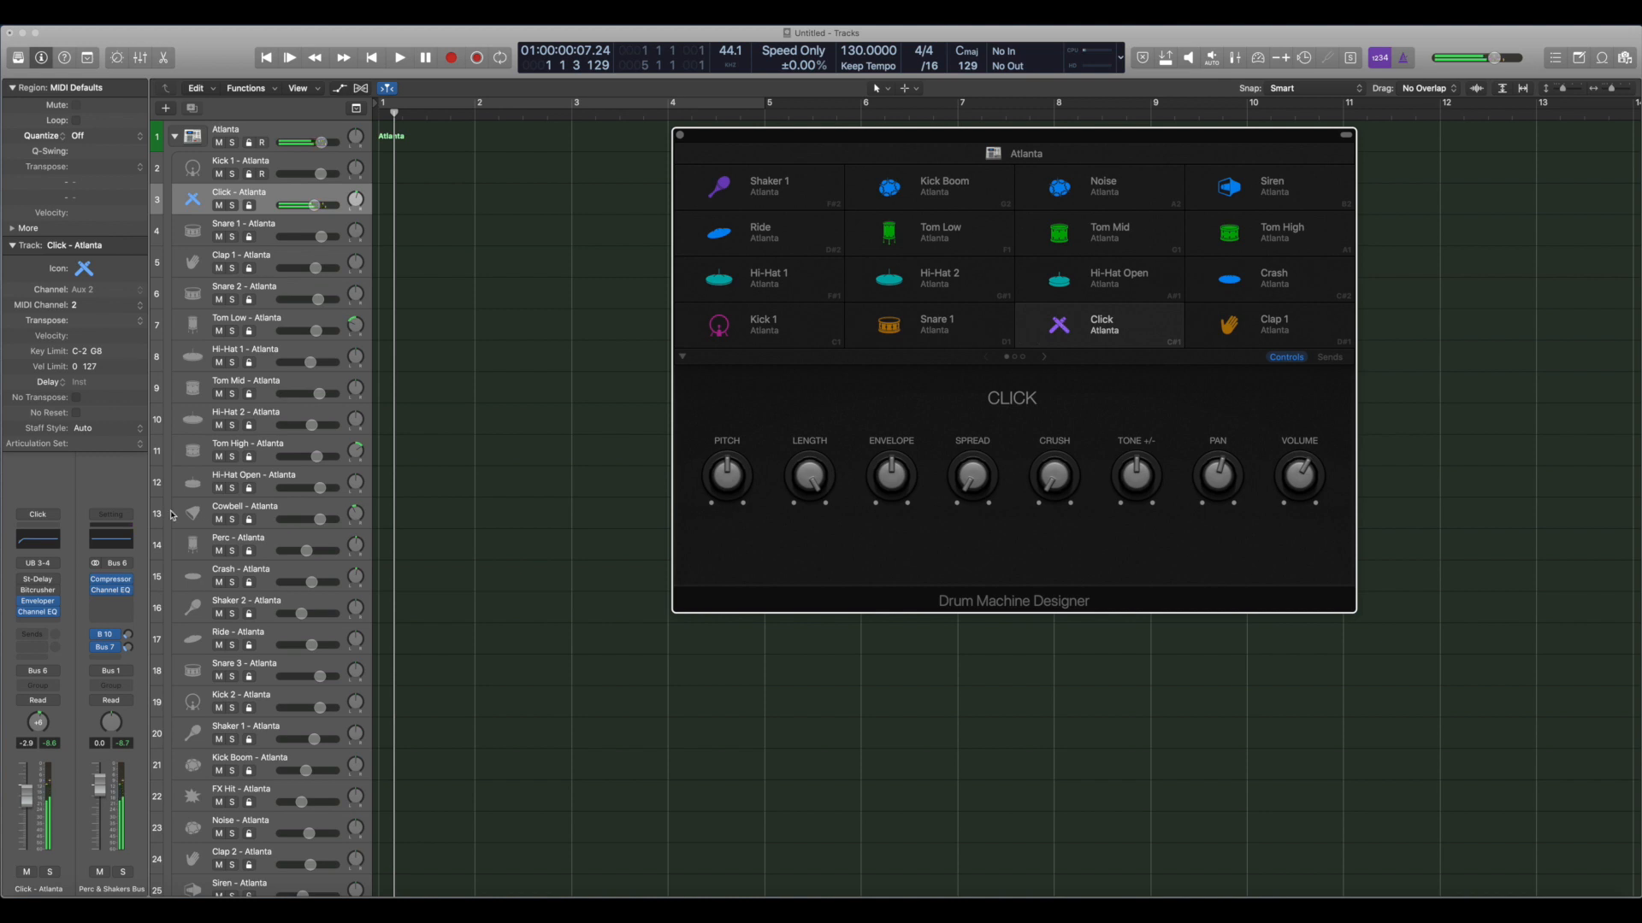
{"action": "left_click", "coordinate": [272, 194]}
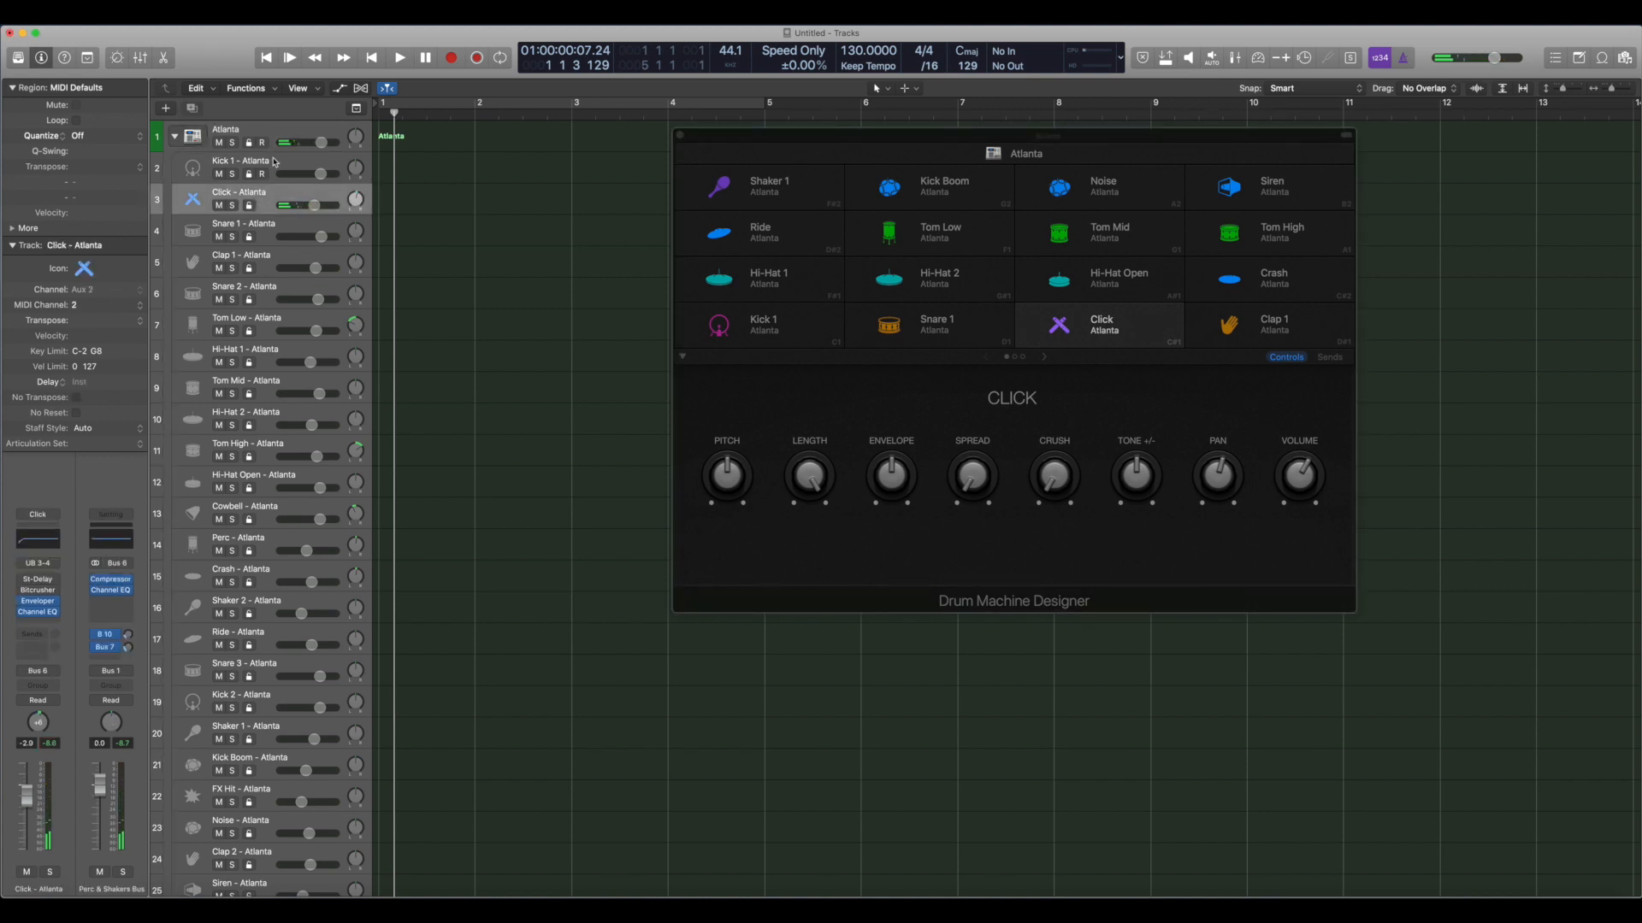
Check the output routing of the Kick 1, Click and Atlanta channels, leaving Atlanta's output on Stereo Output.
{"action": "left_click", "coordinate": [274, 163]}
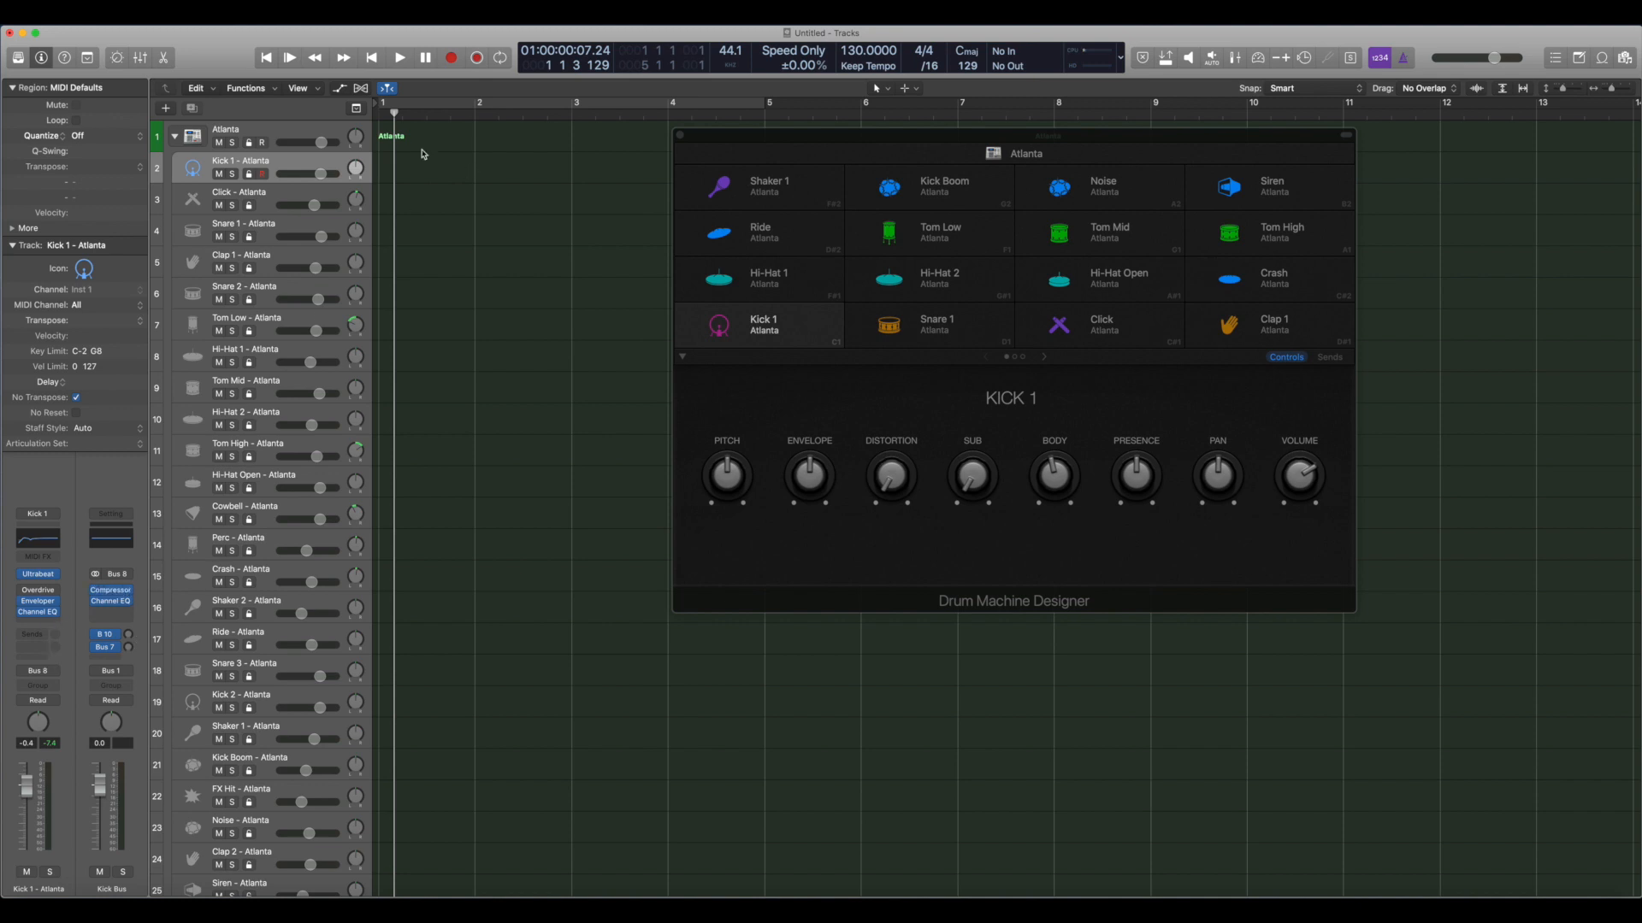
{"action": "left_click", "coordinate": [289, 135]}
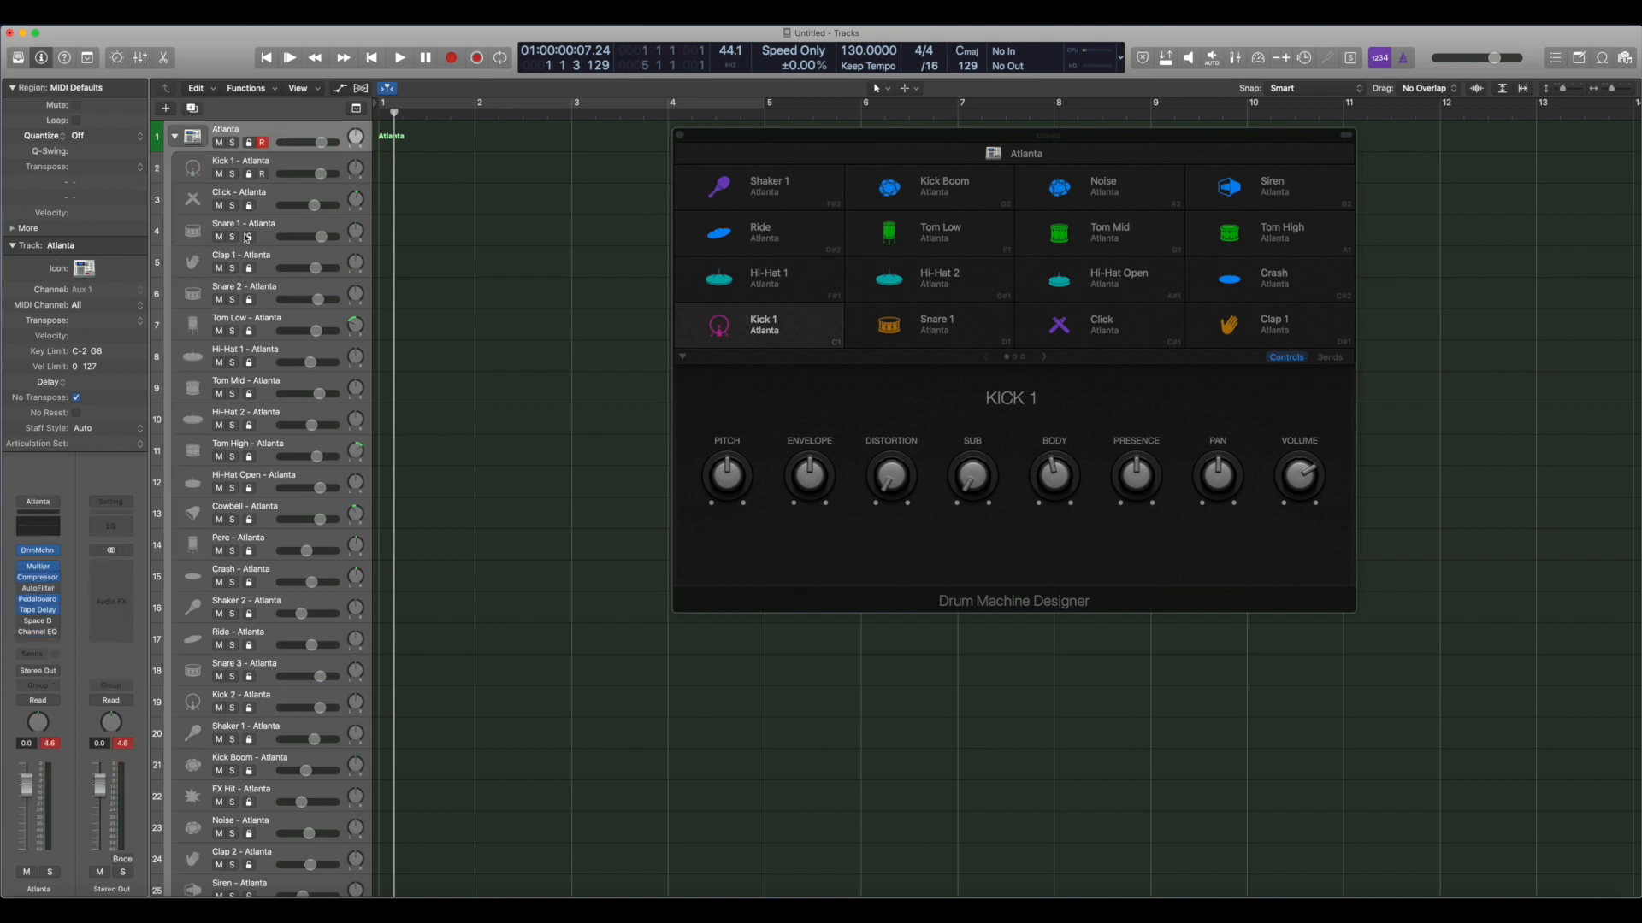
{"action": "left_click", "coordinate": [276, 195]}
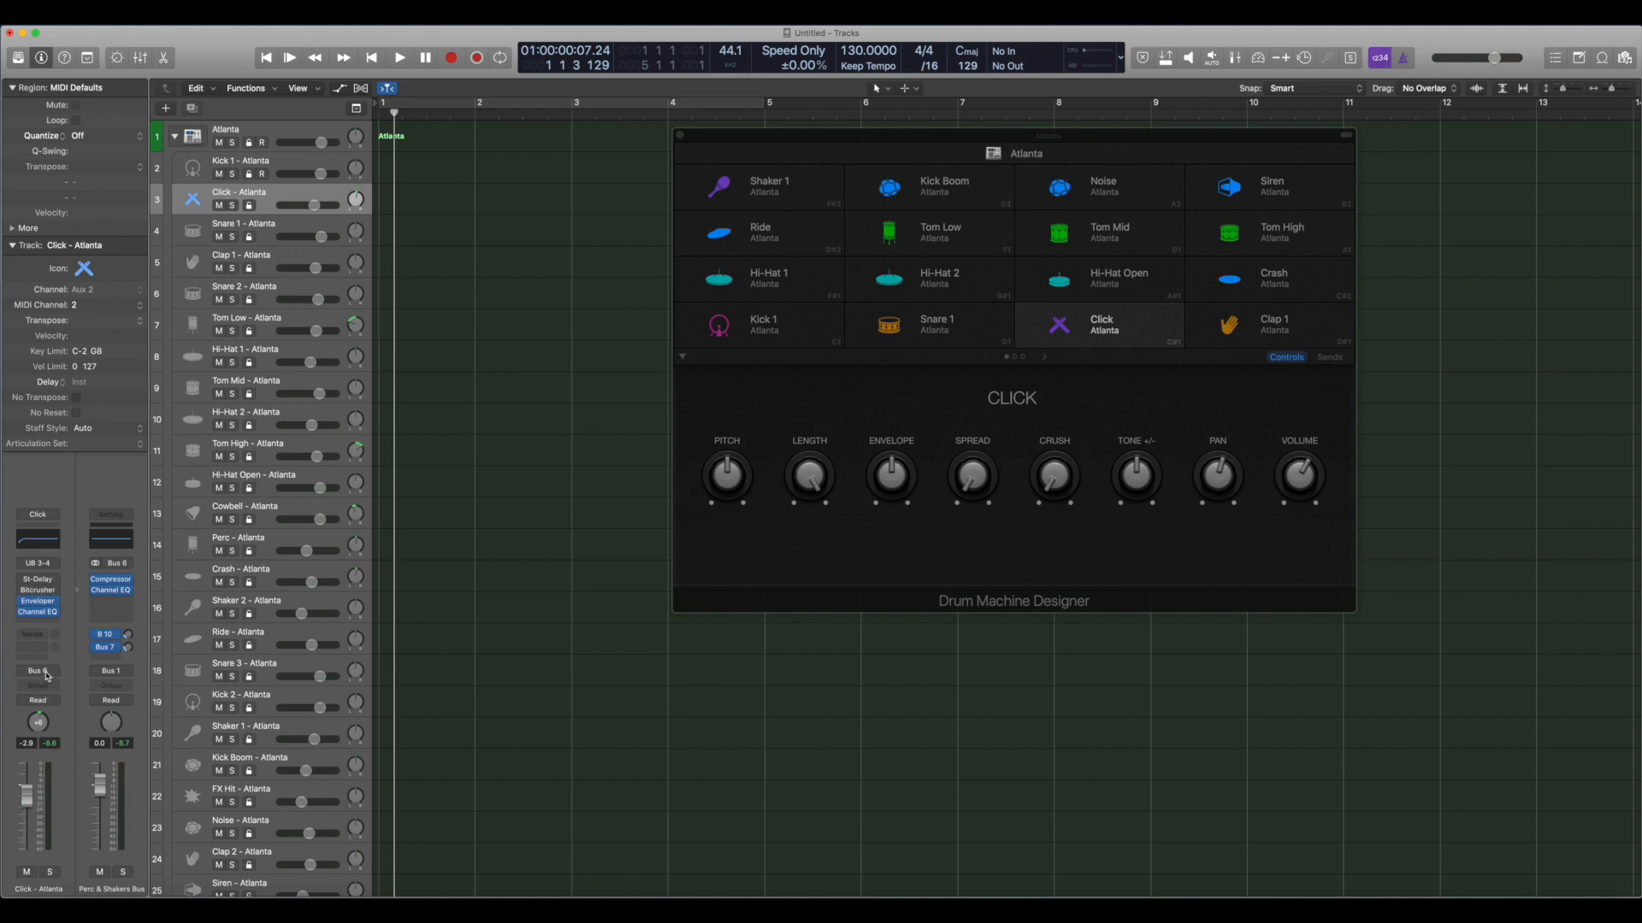
{"action": "left_click", "coordinate": [274, 127]}
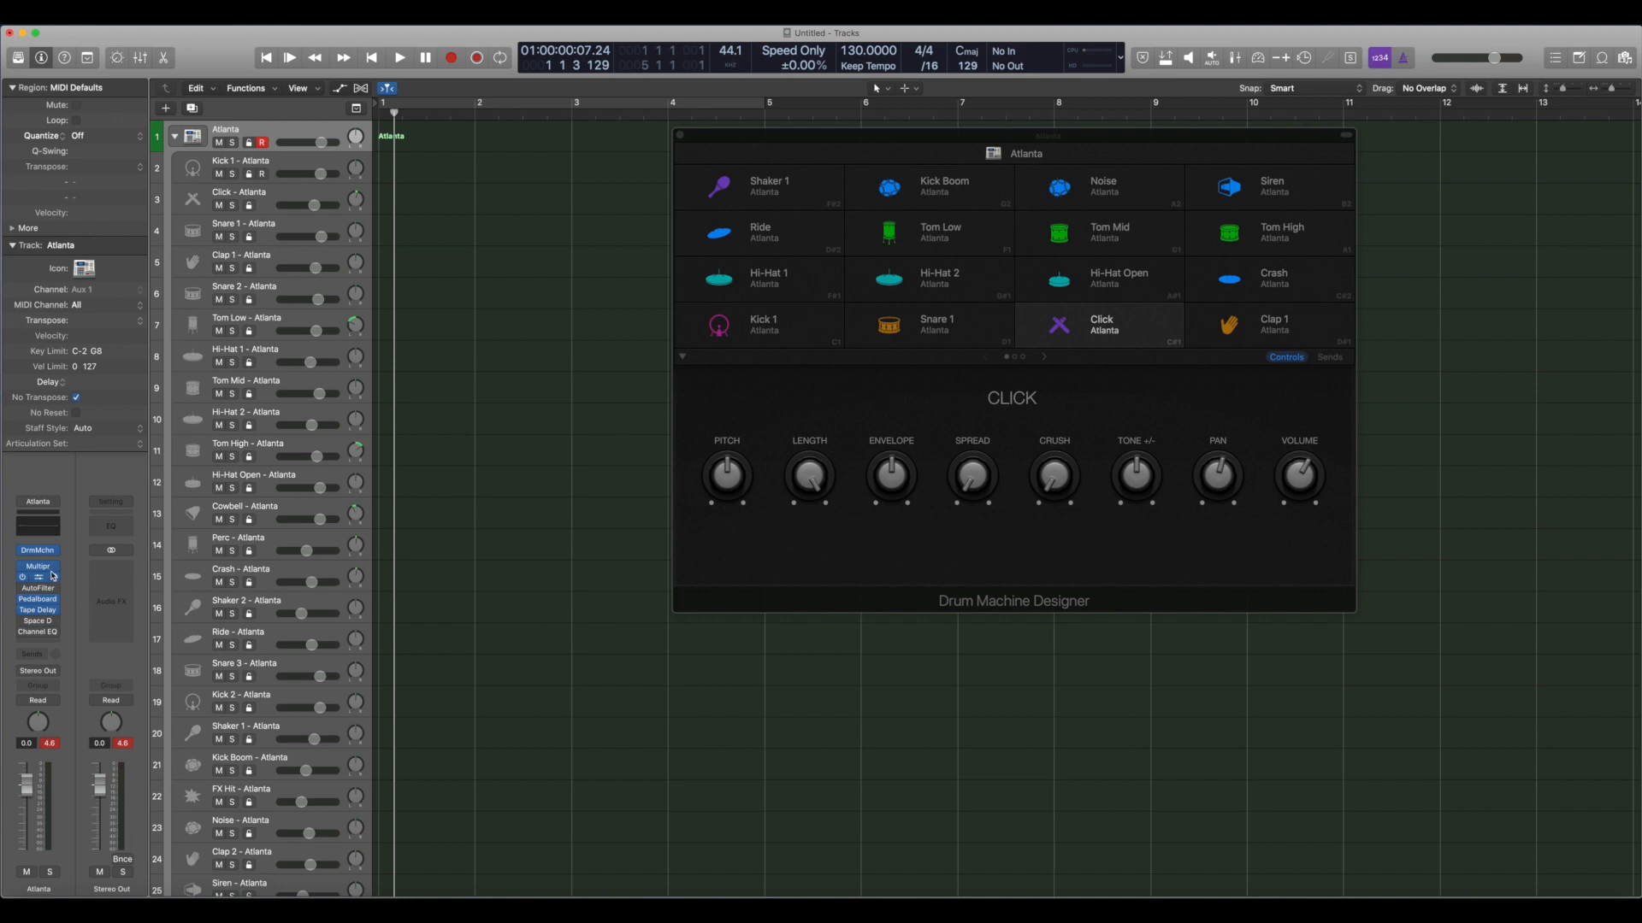
{"action": "left_click", "coordinate": [40, 671]}
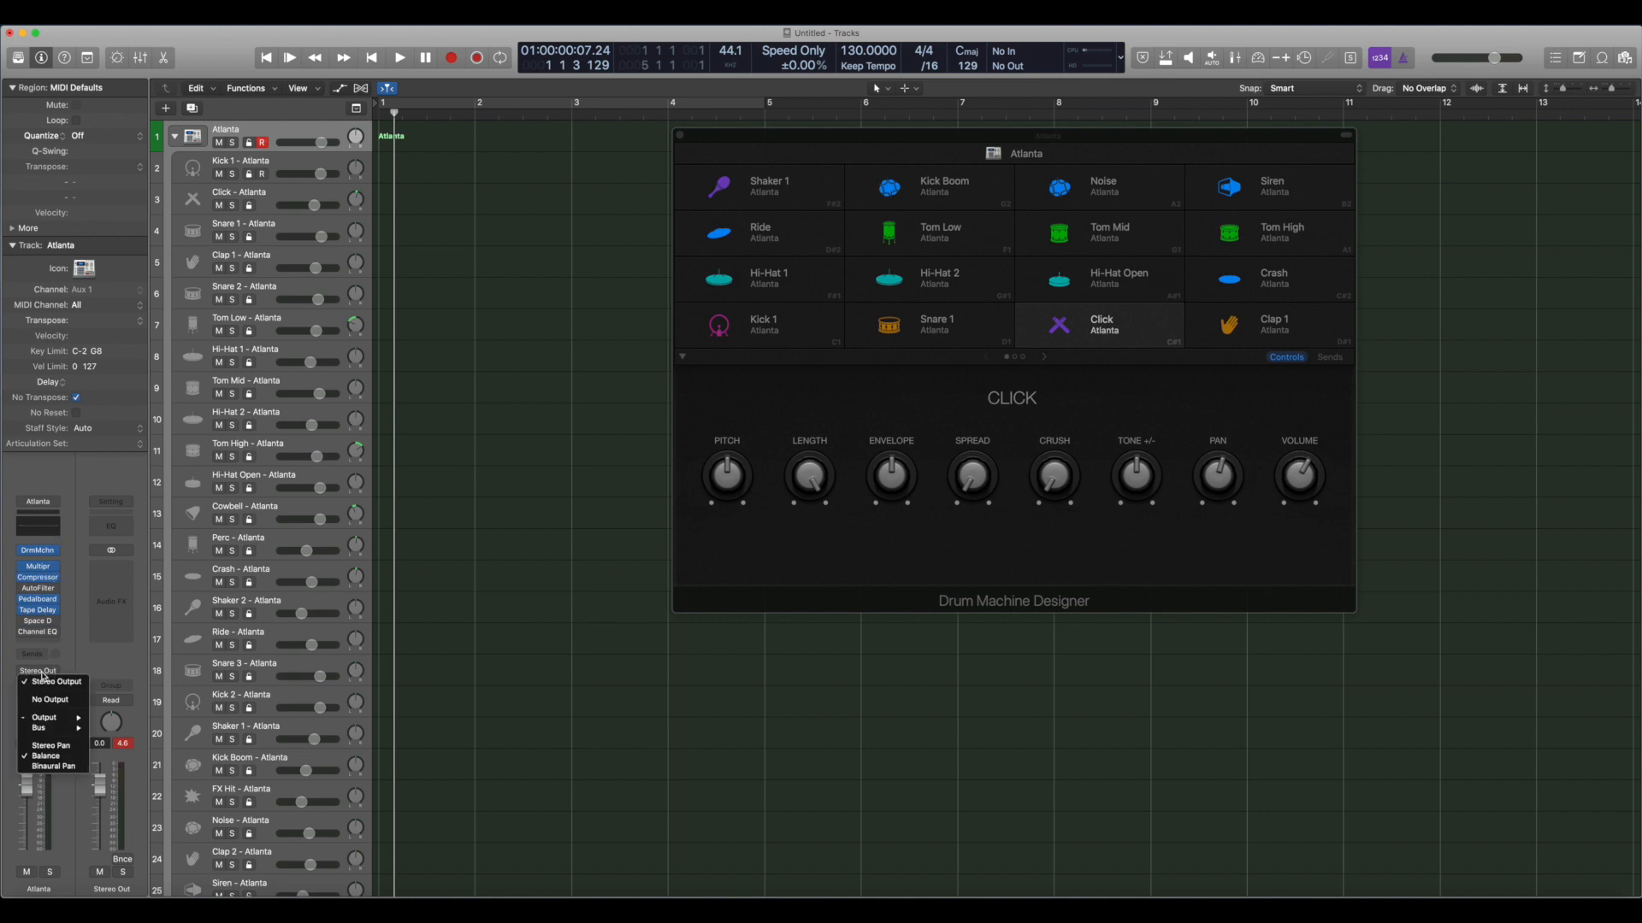
{"action": "left_click", "coordinate": [39, 673]}
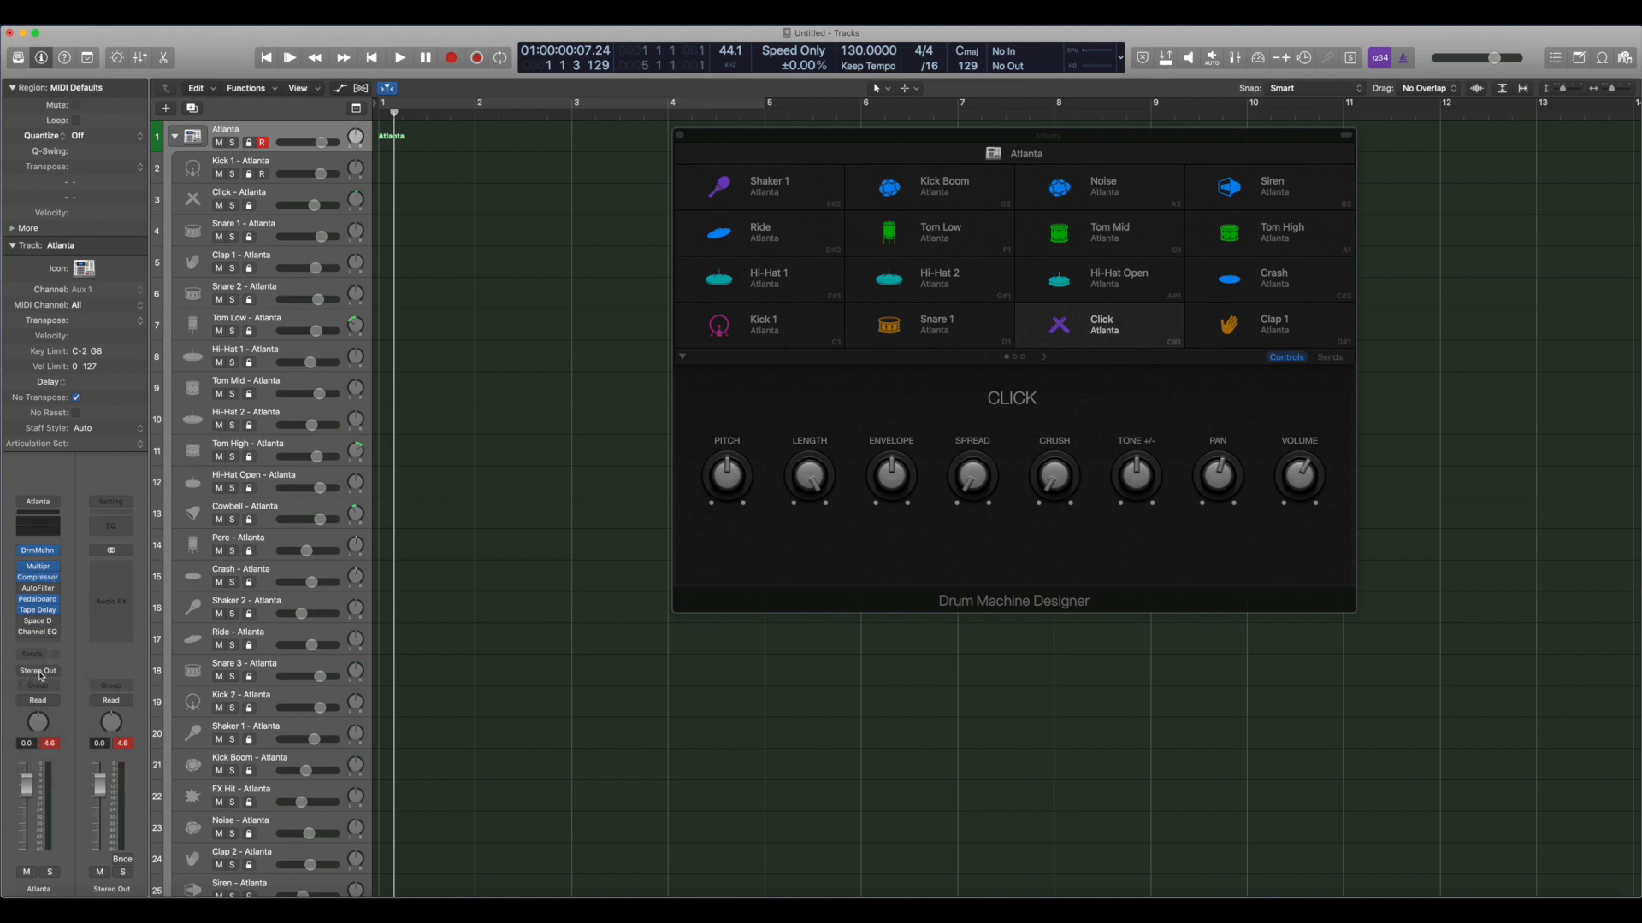
Show the mixer and close the Drum Machine Designer window covering it.
{"action": "left_click", "coordinate": [276, 165]}
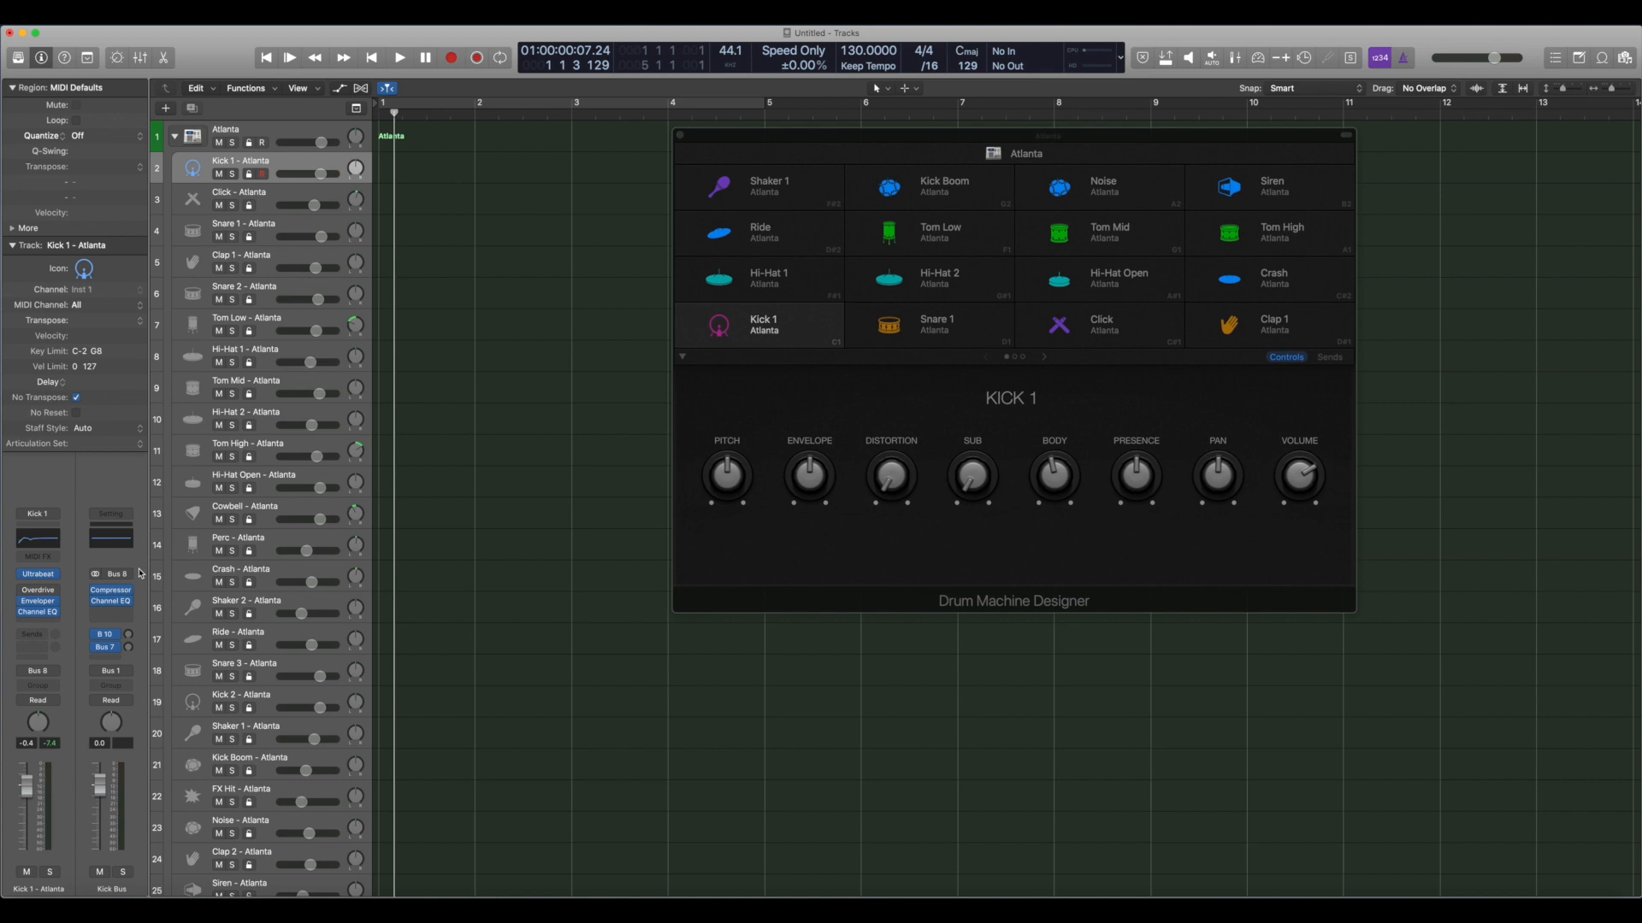
{"action": "key", "text": "x"}
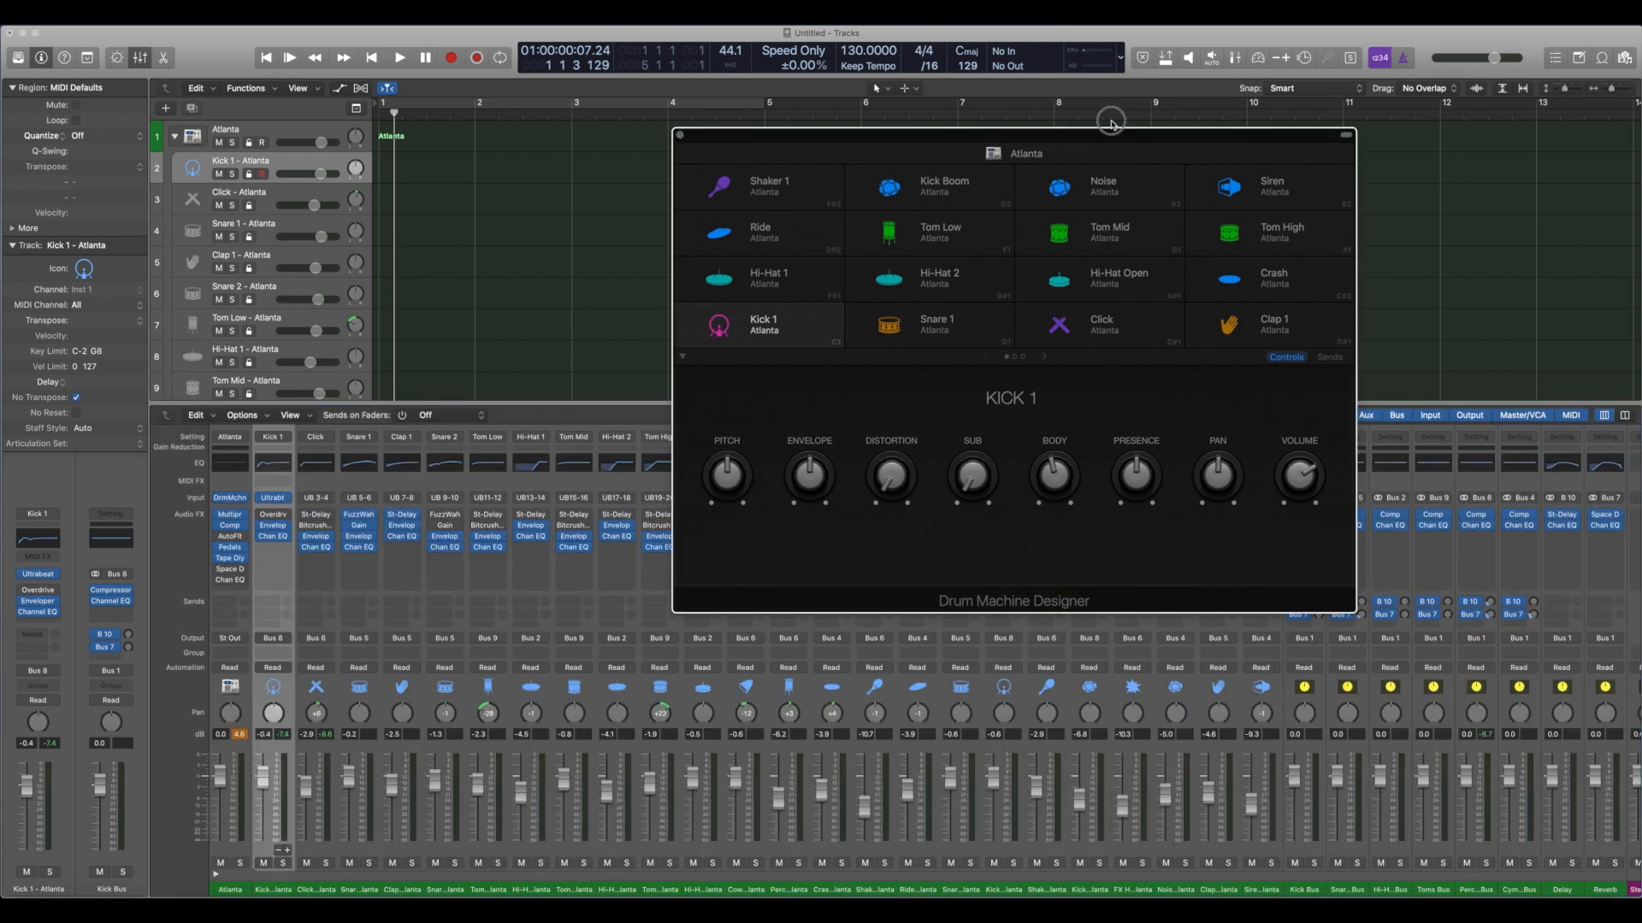
{"action": "left_click_drag", "start_coordinate": [1112, 122], "coordinate": [1185, 29]}
{"action": "left_click", "coordinate": [870, 57]}
{"action": "left_click", "coordinate": [755, 31]}
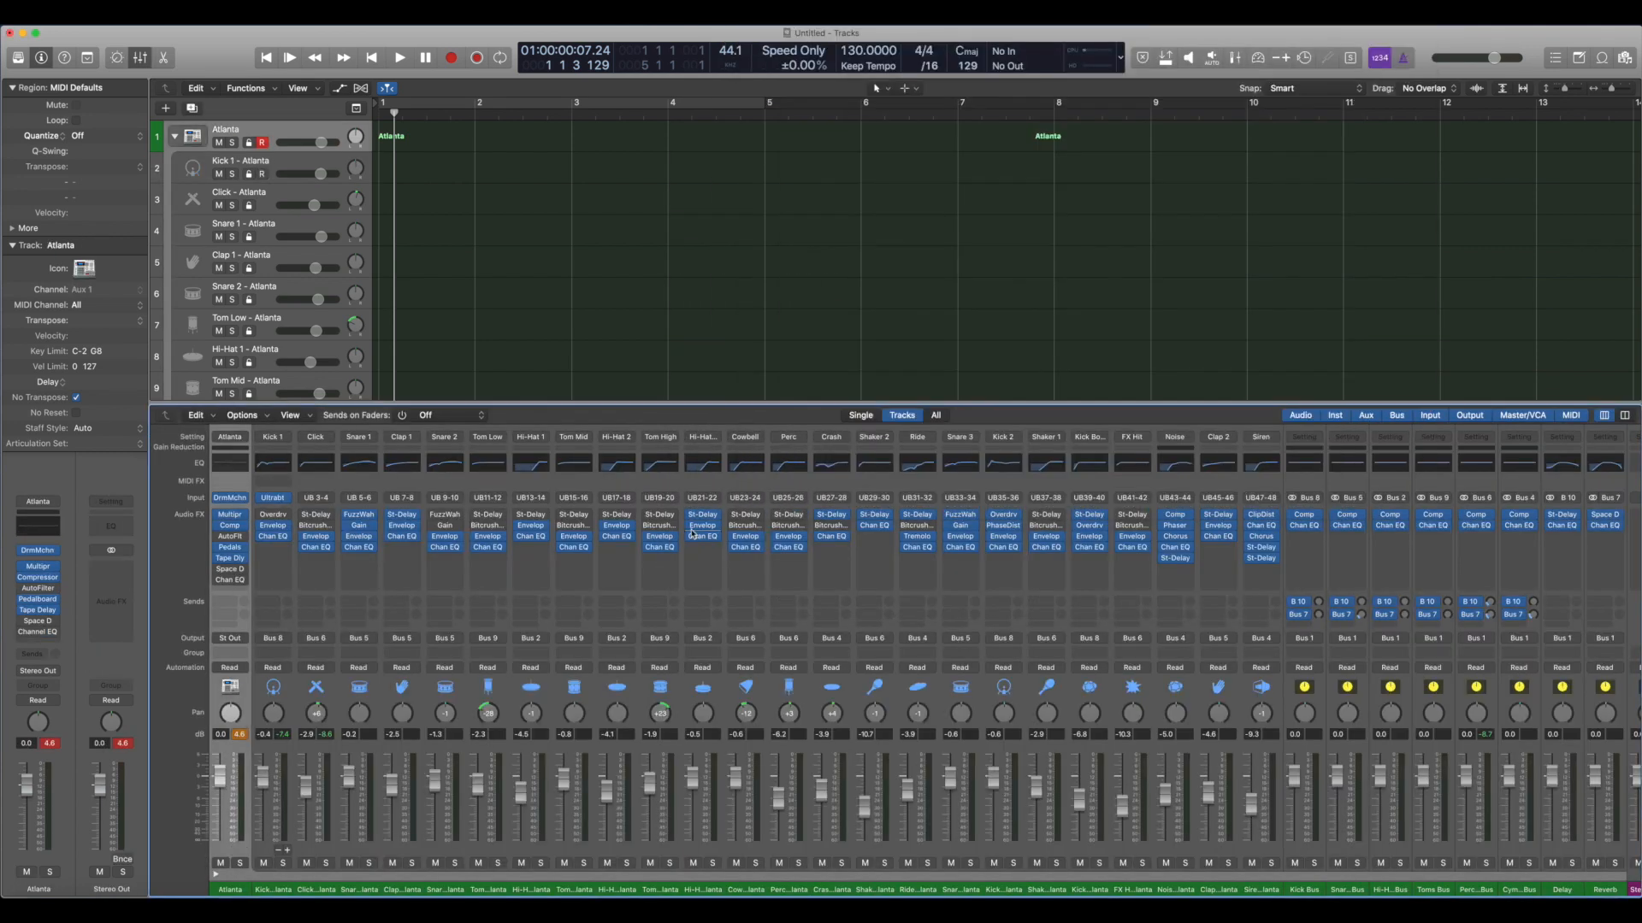
Examine the mixer's auxiliary channels from Kick Bus to Reverb and the Cowbell channel's routing to the Perc & Shakers Bus.
{"action": "scroll", "coordinate": [479, 564], "scroll_direction": "right", "scroll_amount": 3}
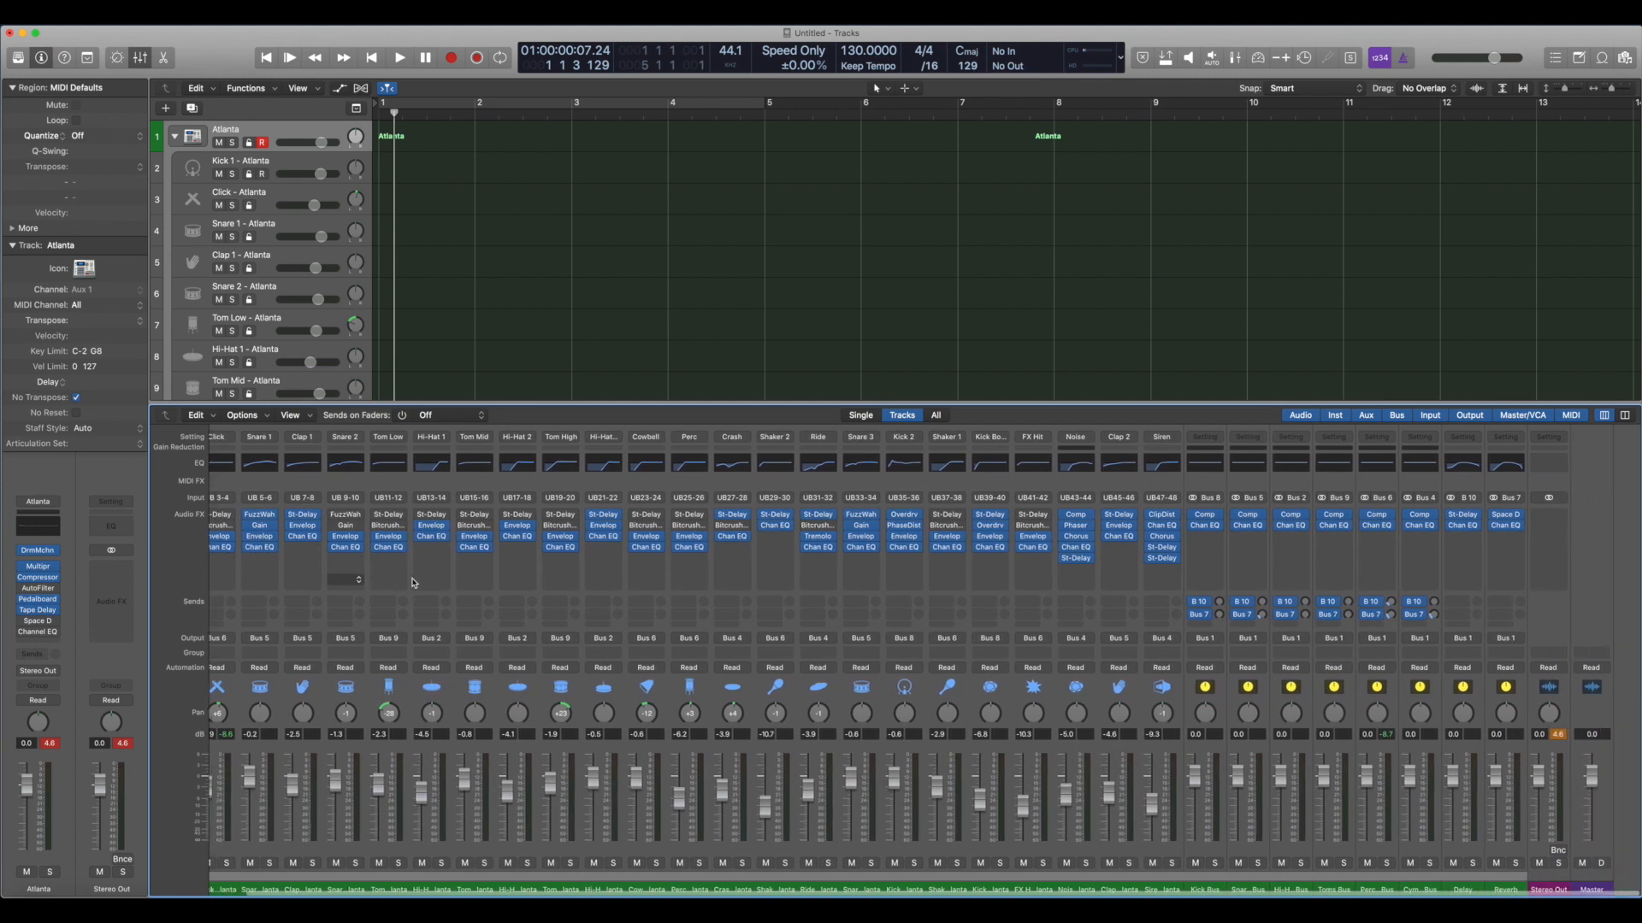
{"action": "scroll", "coordinate": [413, 582], "scroll_direction": "left", "scroll_amount": 1}
{"action": "left_click", "coordinate": [1237, 491]}
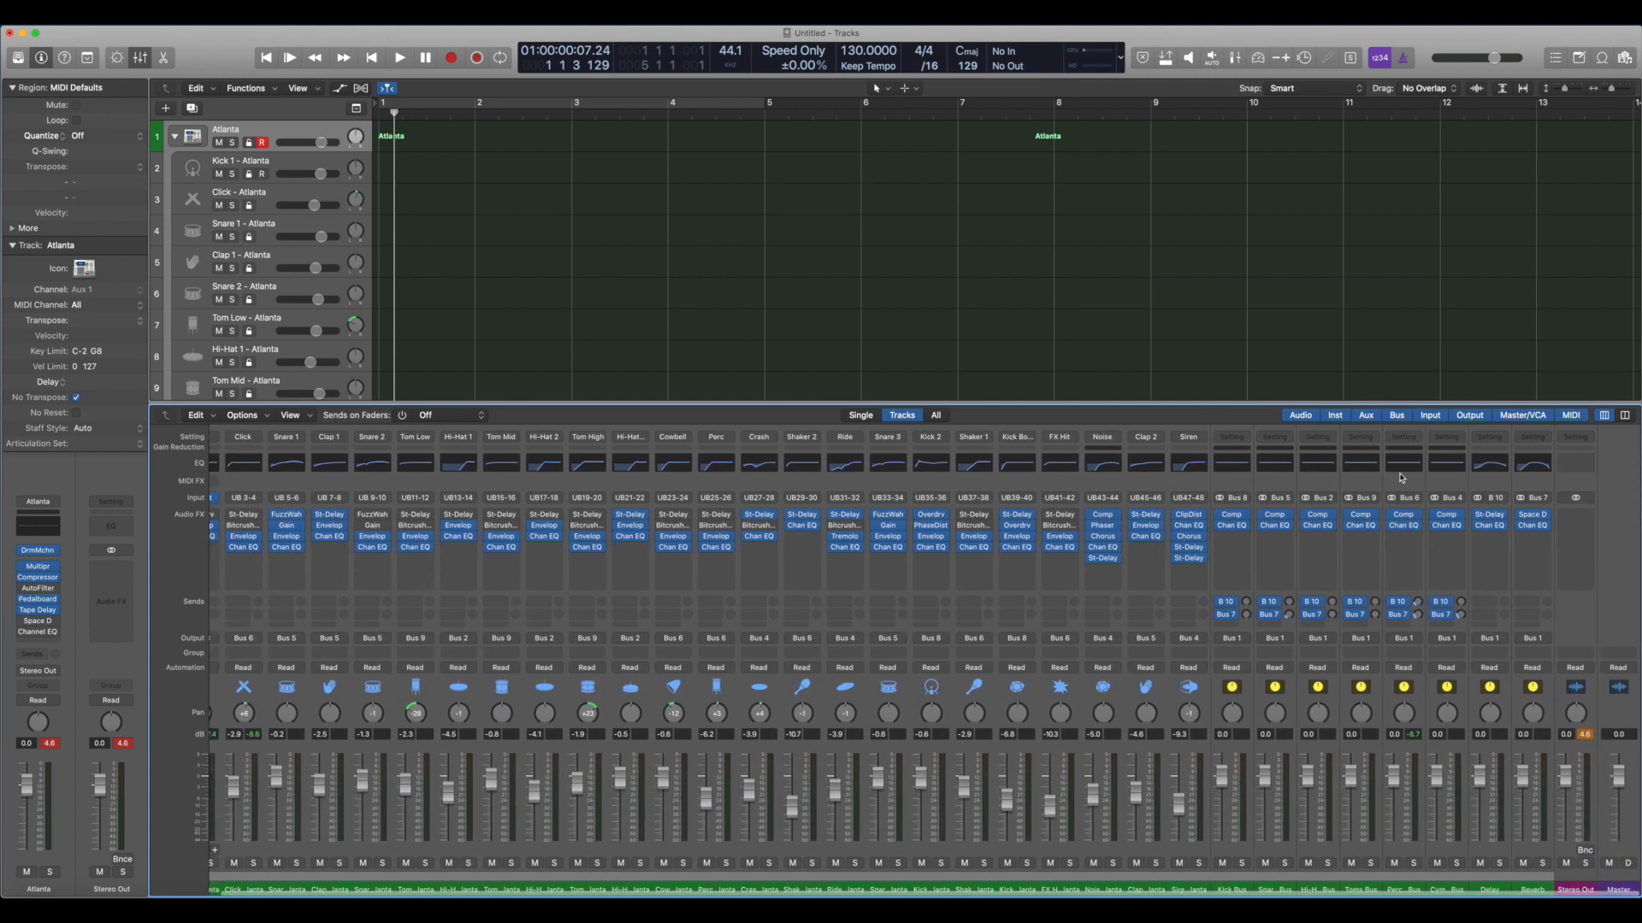
{"action": "left_click", "coordinate": [1550, 493], "text": "shift"}
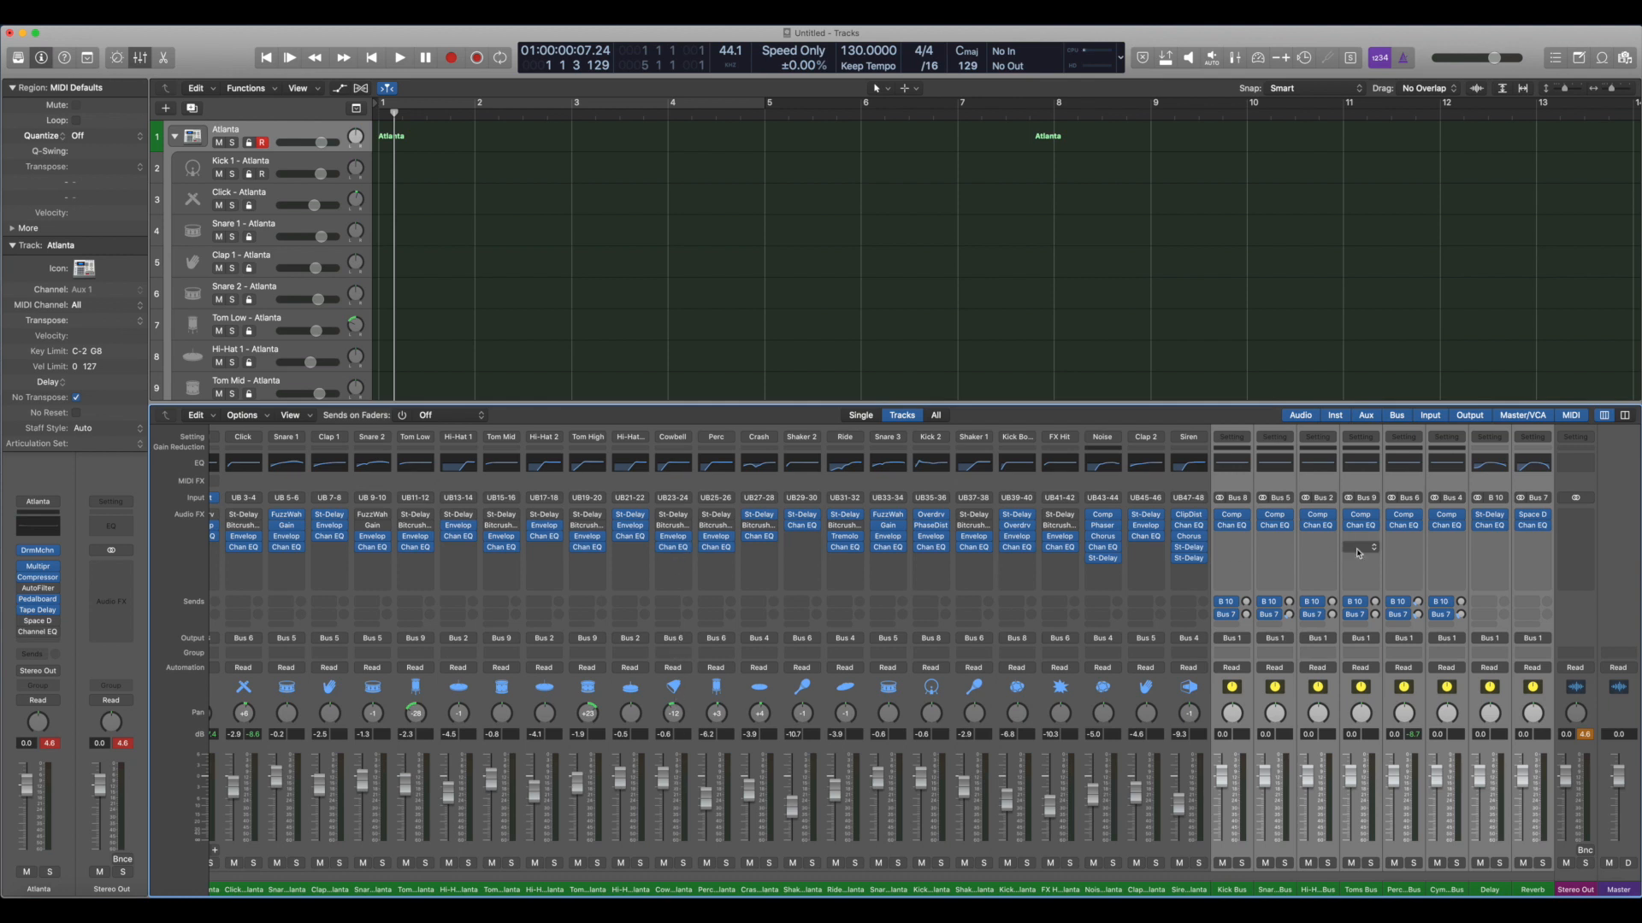
{"action": "left_click", "coordinate": [1409, 496]}
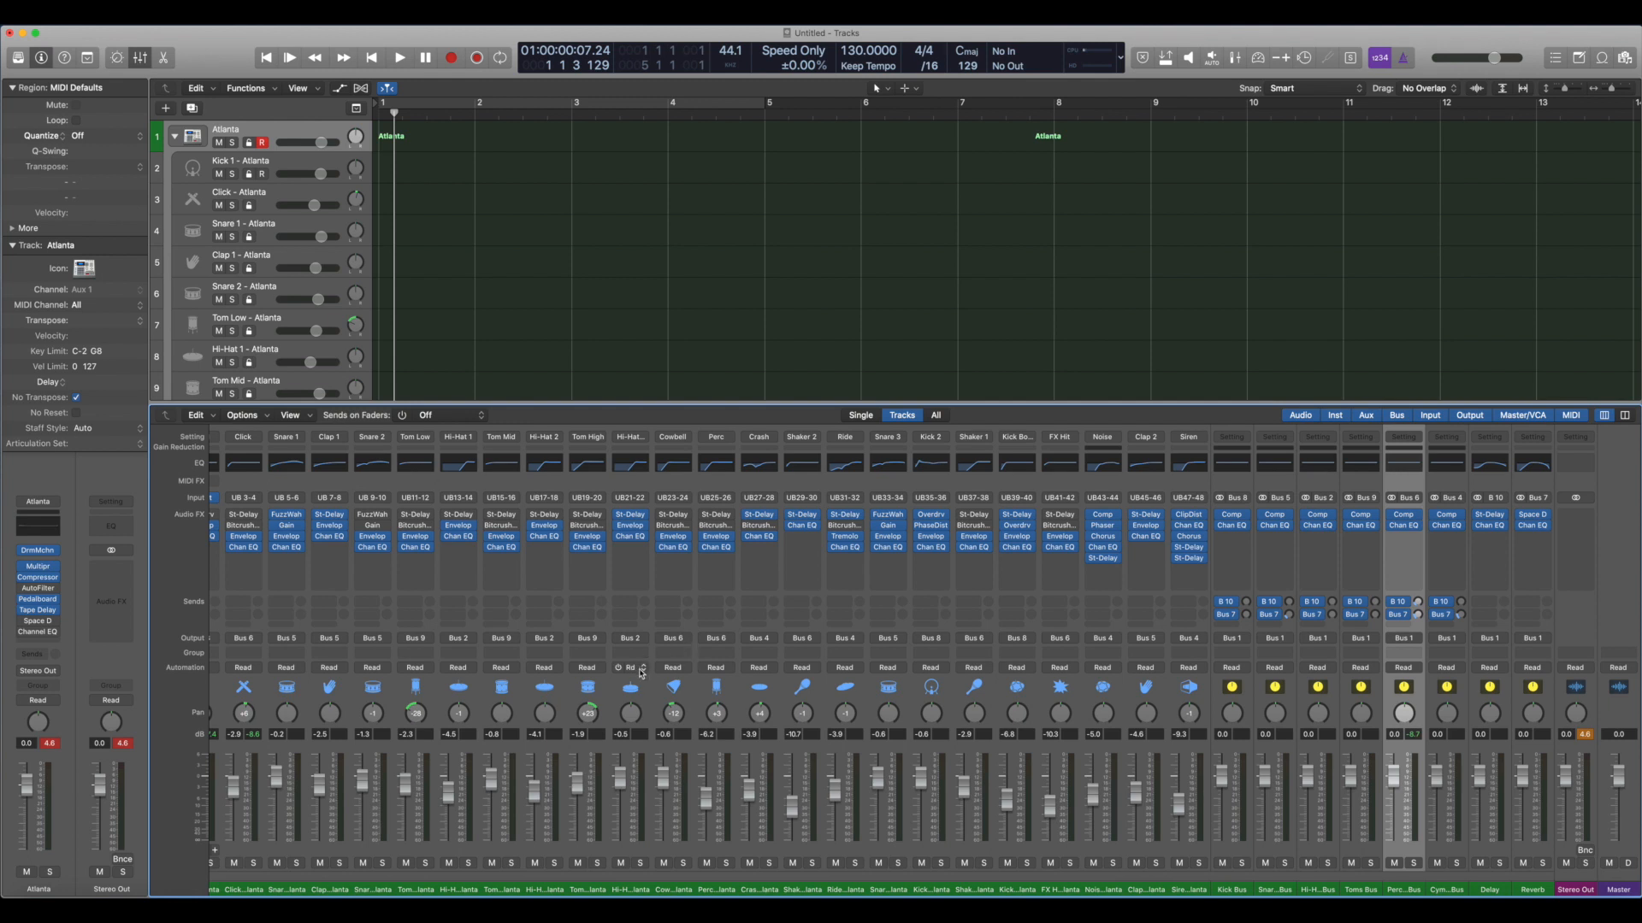
{"action": "left_click", "coordinate": [683, 685]}
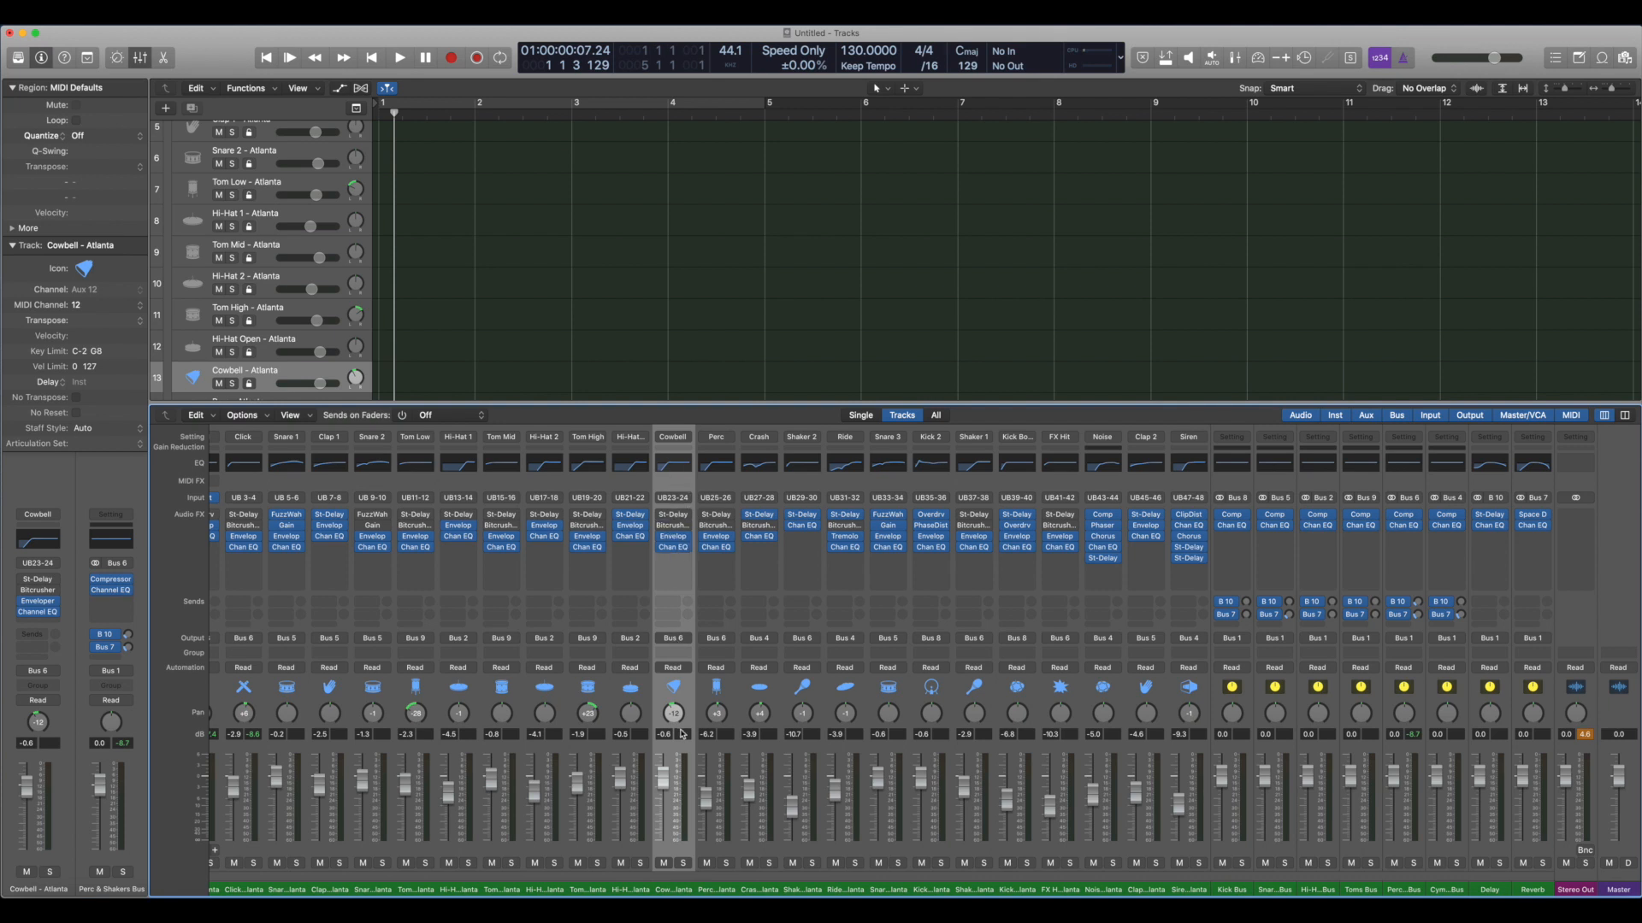
Select the Atlanta main track and enable its AutoFilter, Space Designer and Channel EQ inserts.
{"action": "left_click", "coordinate": [796, 352]}
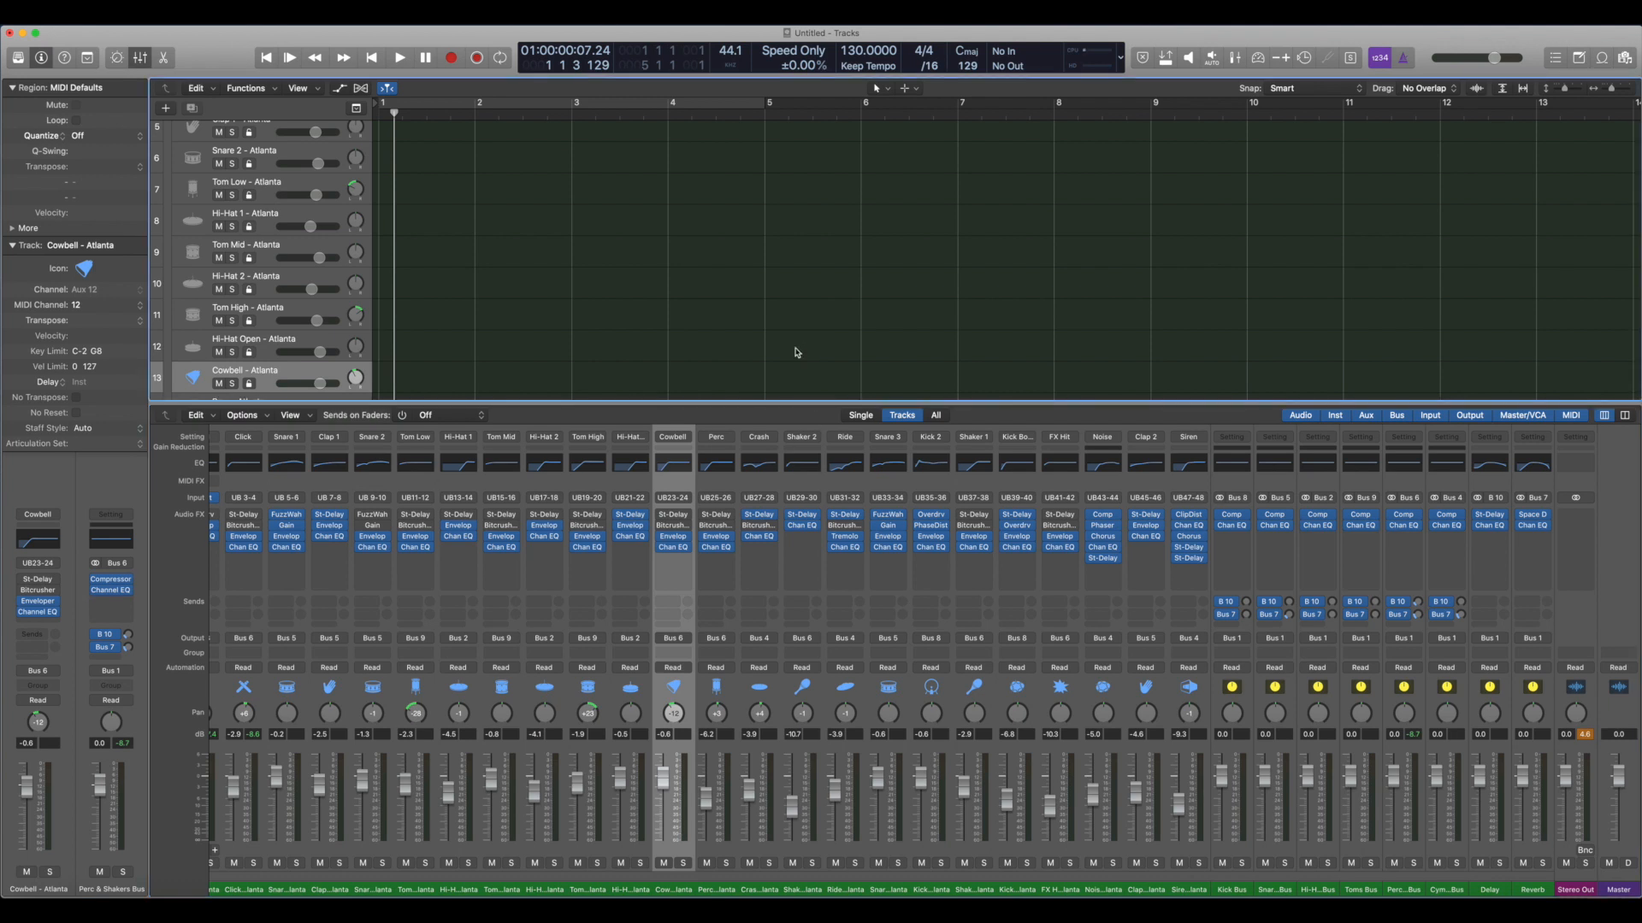
{"action": "scroll", "coordinate": [550, 330], "scroll_direction": "up", "scroll_amount": 5}
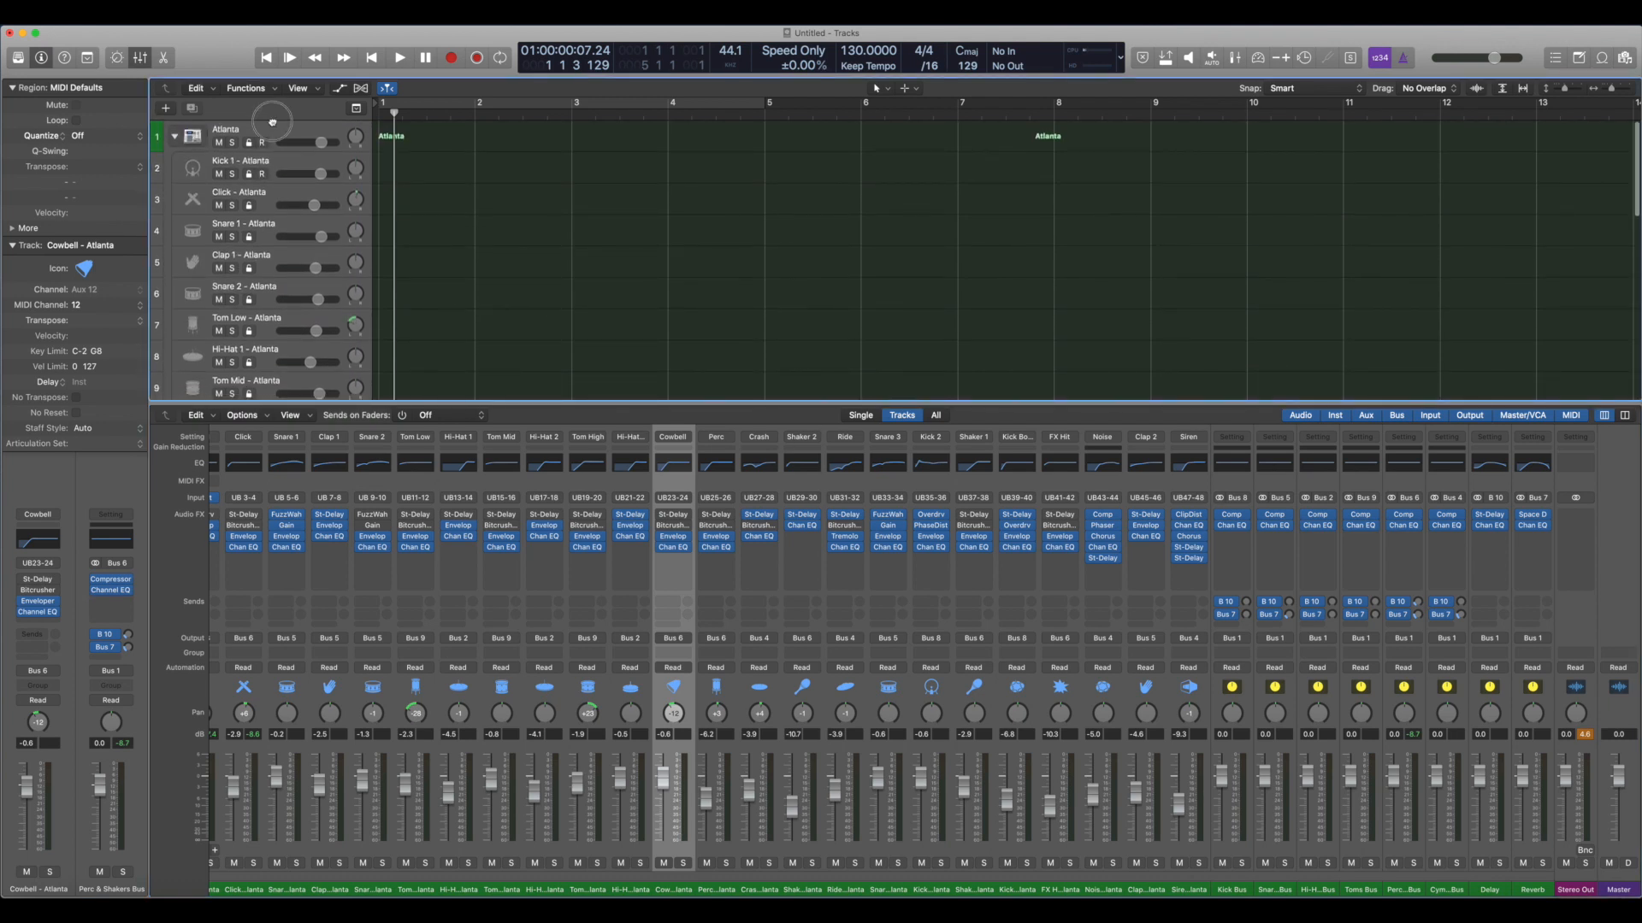
{"action": "left_click", "coordinate": [272, 123]}
{"action": "left_click", "coordinate": [224, 564]}
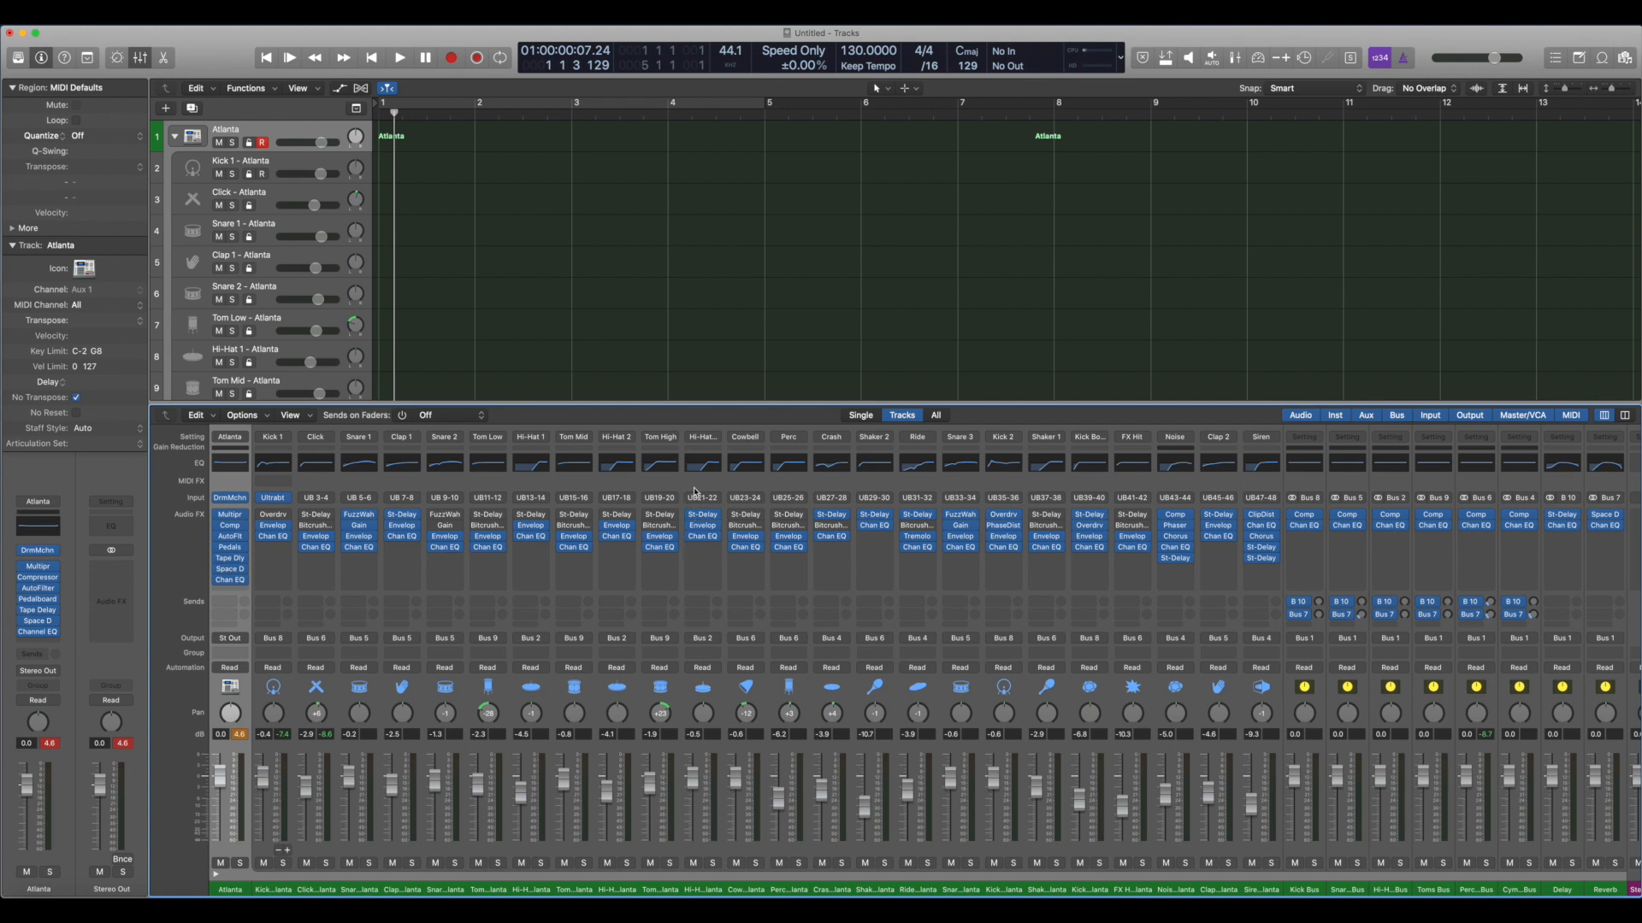
Check in the mixer how the Kick Boom channel is routed to the Kick Bus.
{"action": "scroll", "coordinate": [1325, 448], "scroll_direction": "right", "scroll_amount": 1}
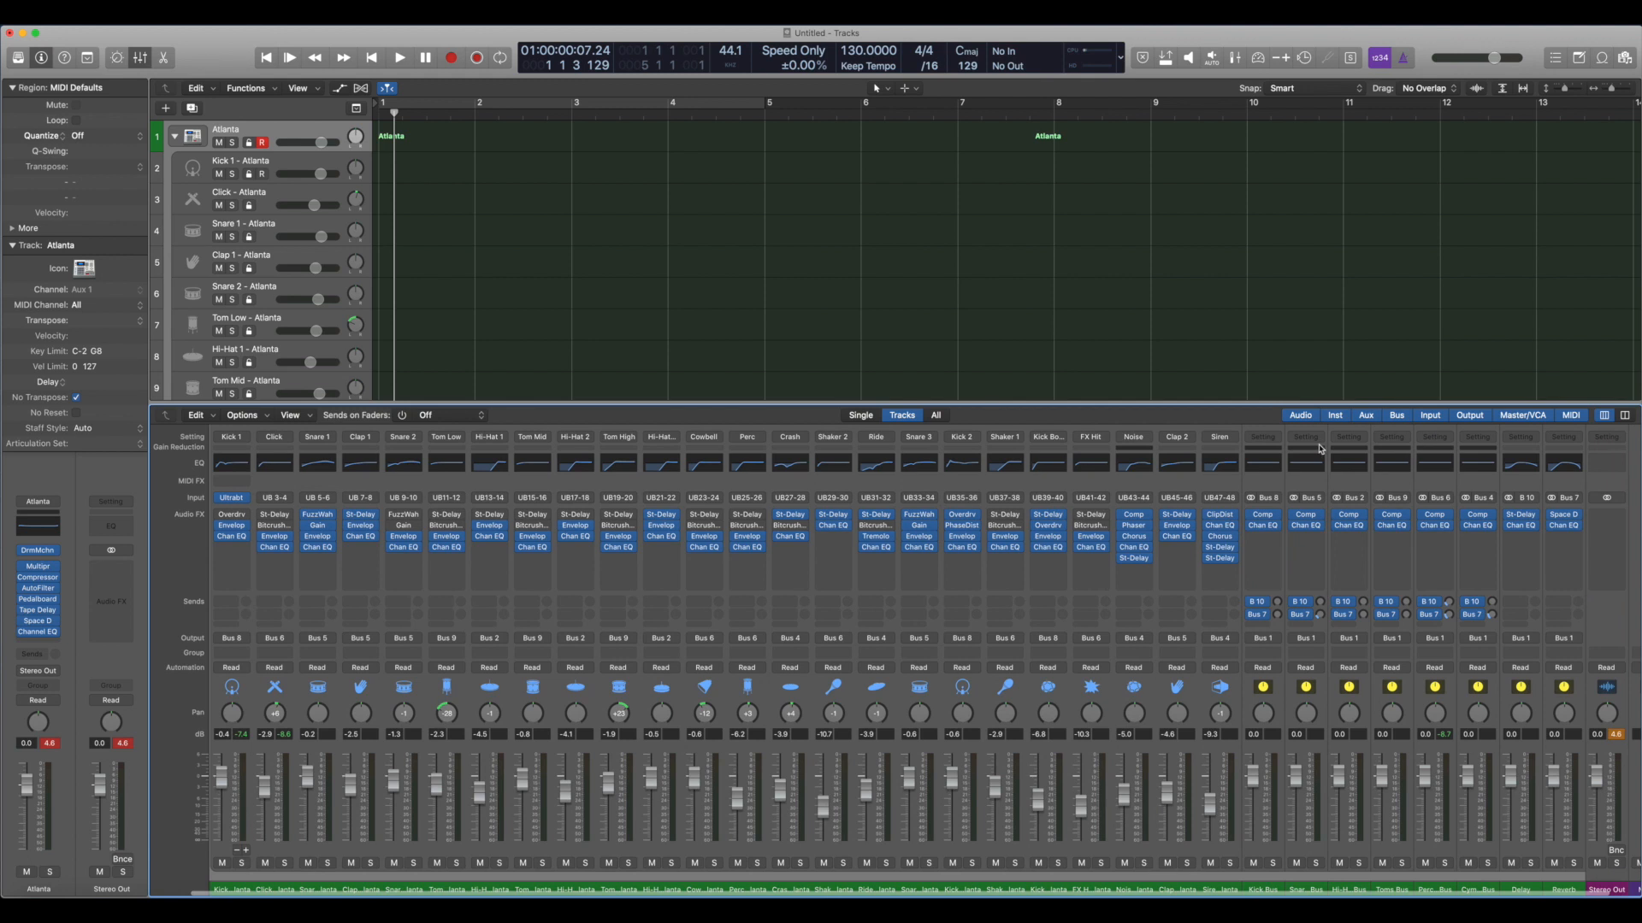
{"action": "left_click", "coordinate": [1276, 479]}
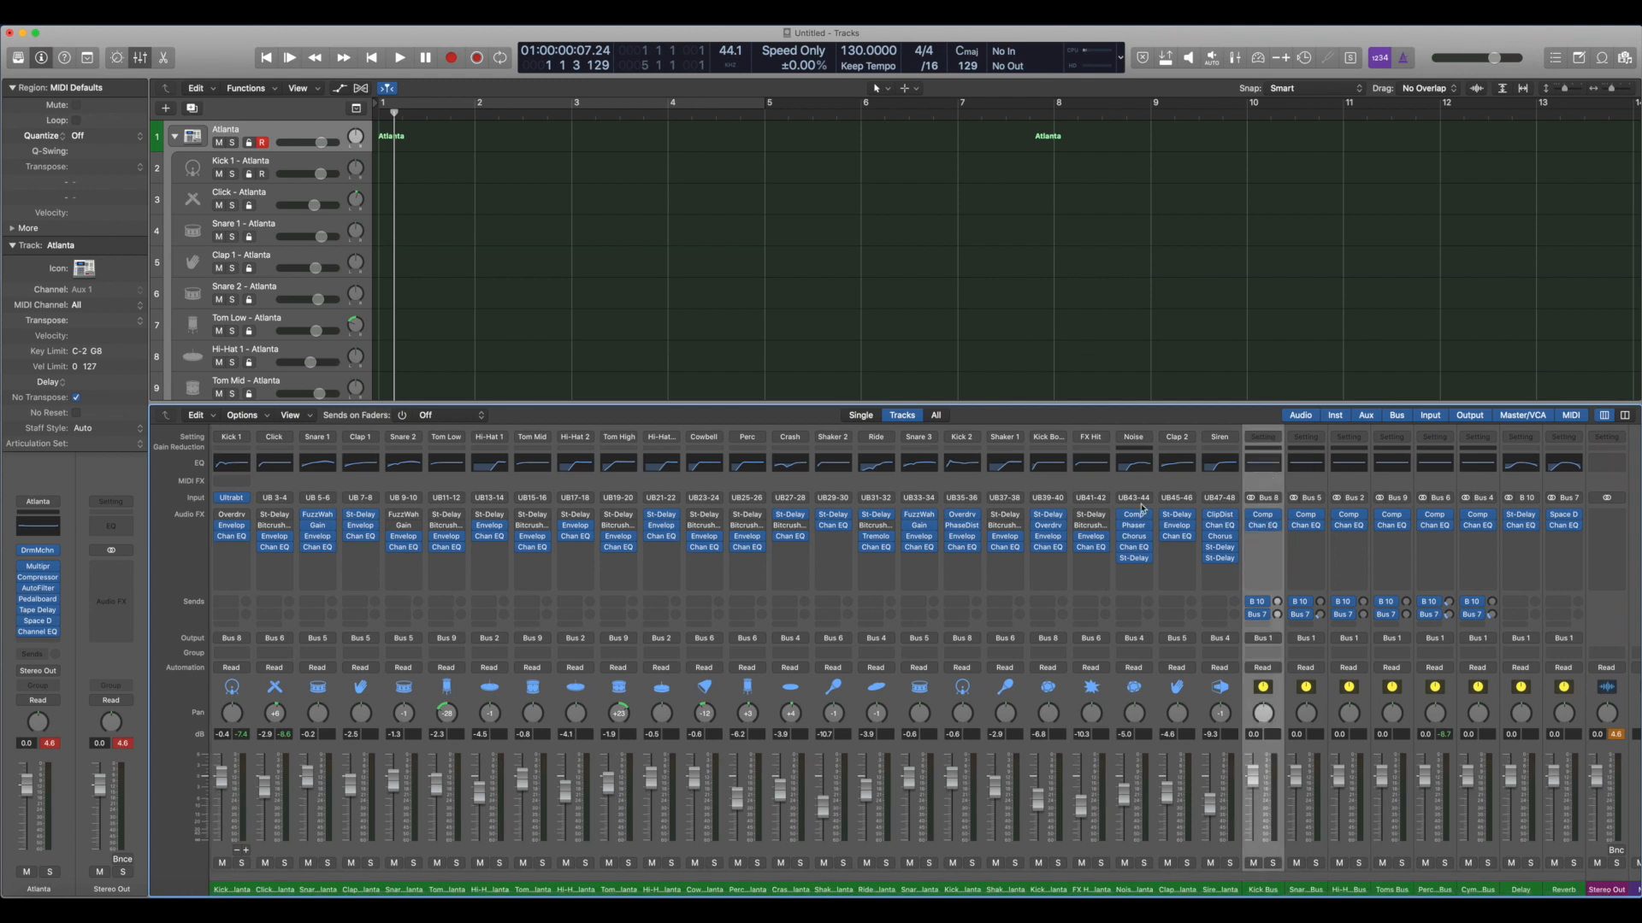
{"action": "left_click", "coordinate": [1032, 481]}
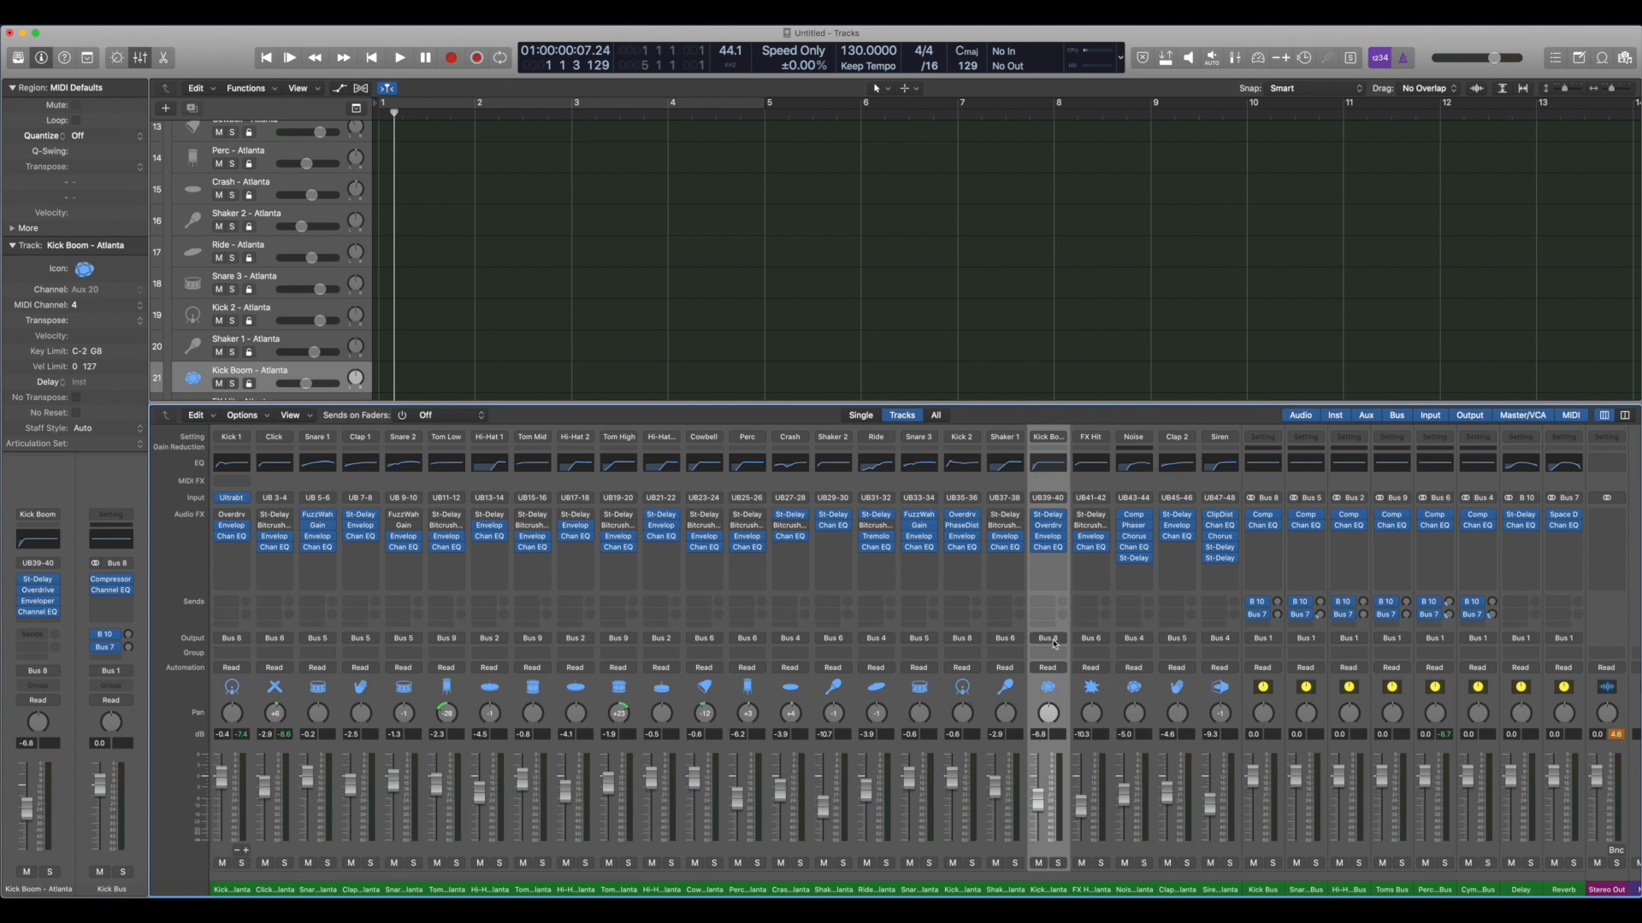
{"action": "left_click", "coordinate": [1270, 485]}
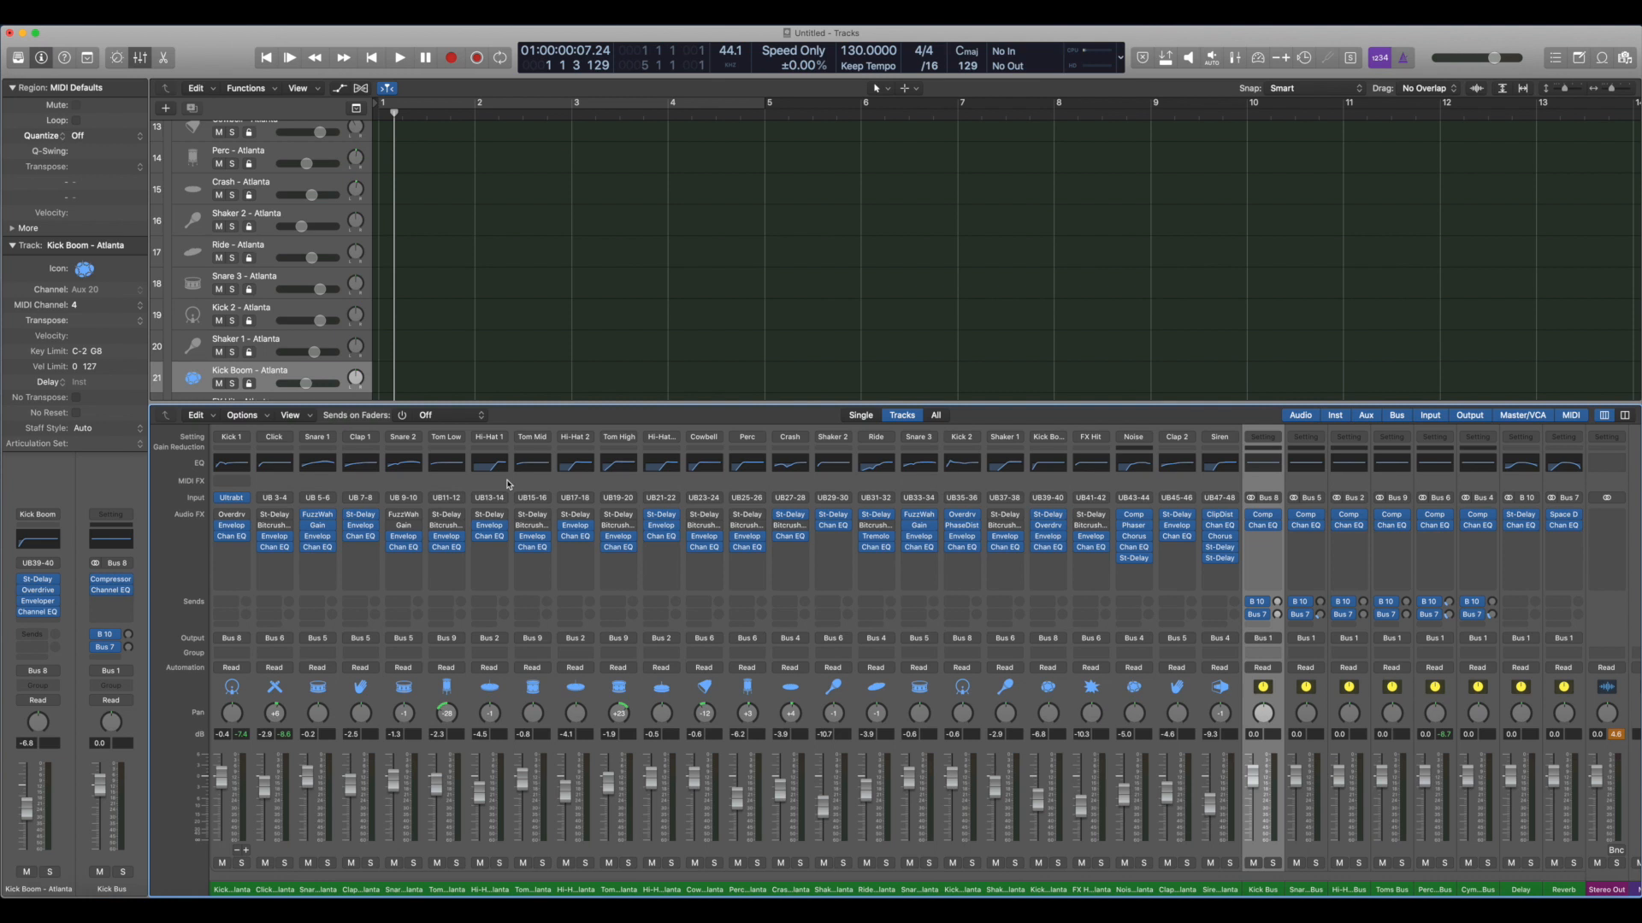
Collapse the Atlanta track stack so its subtracks are hidden from the track list and mixer.
{"action": "scroll", "coordinate": [775, 281], "scroll_direction": "up", "scroll_amount": 10}
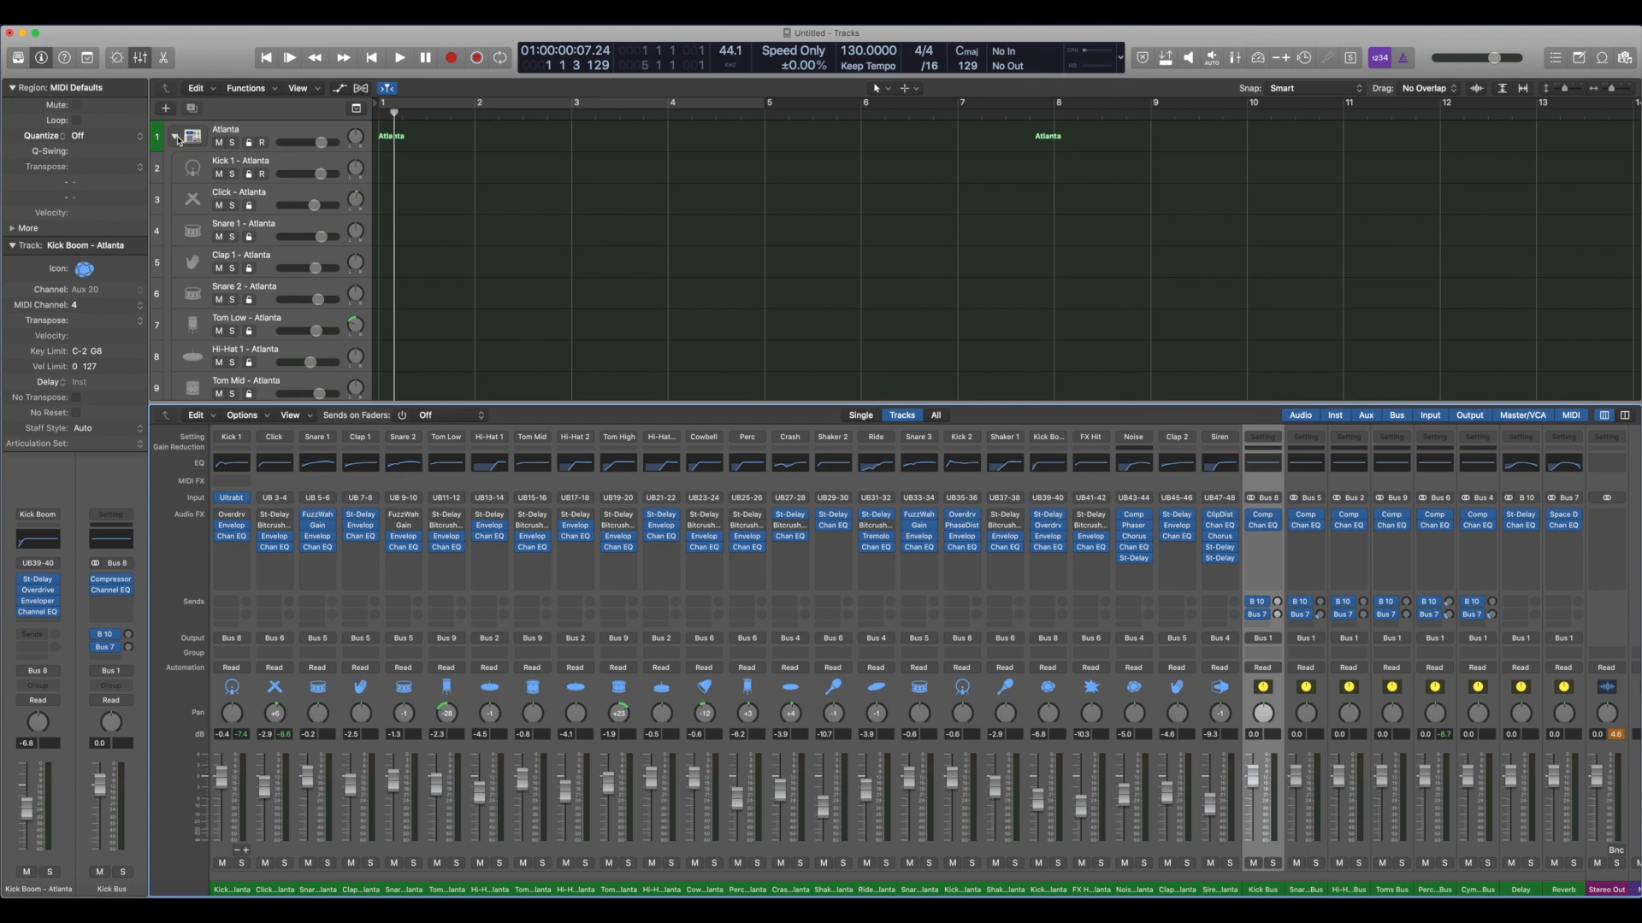
{"action": "left_click", "coordinate": [178, 139]}
{"action": "left_click", "coordinate": [177, 139]}
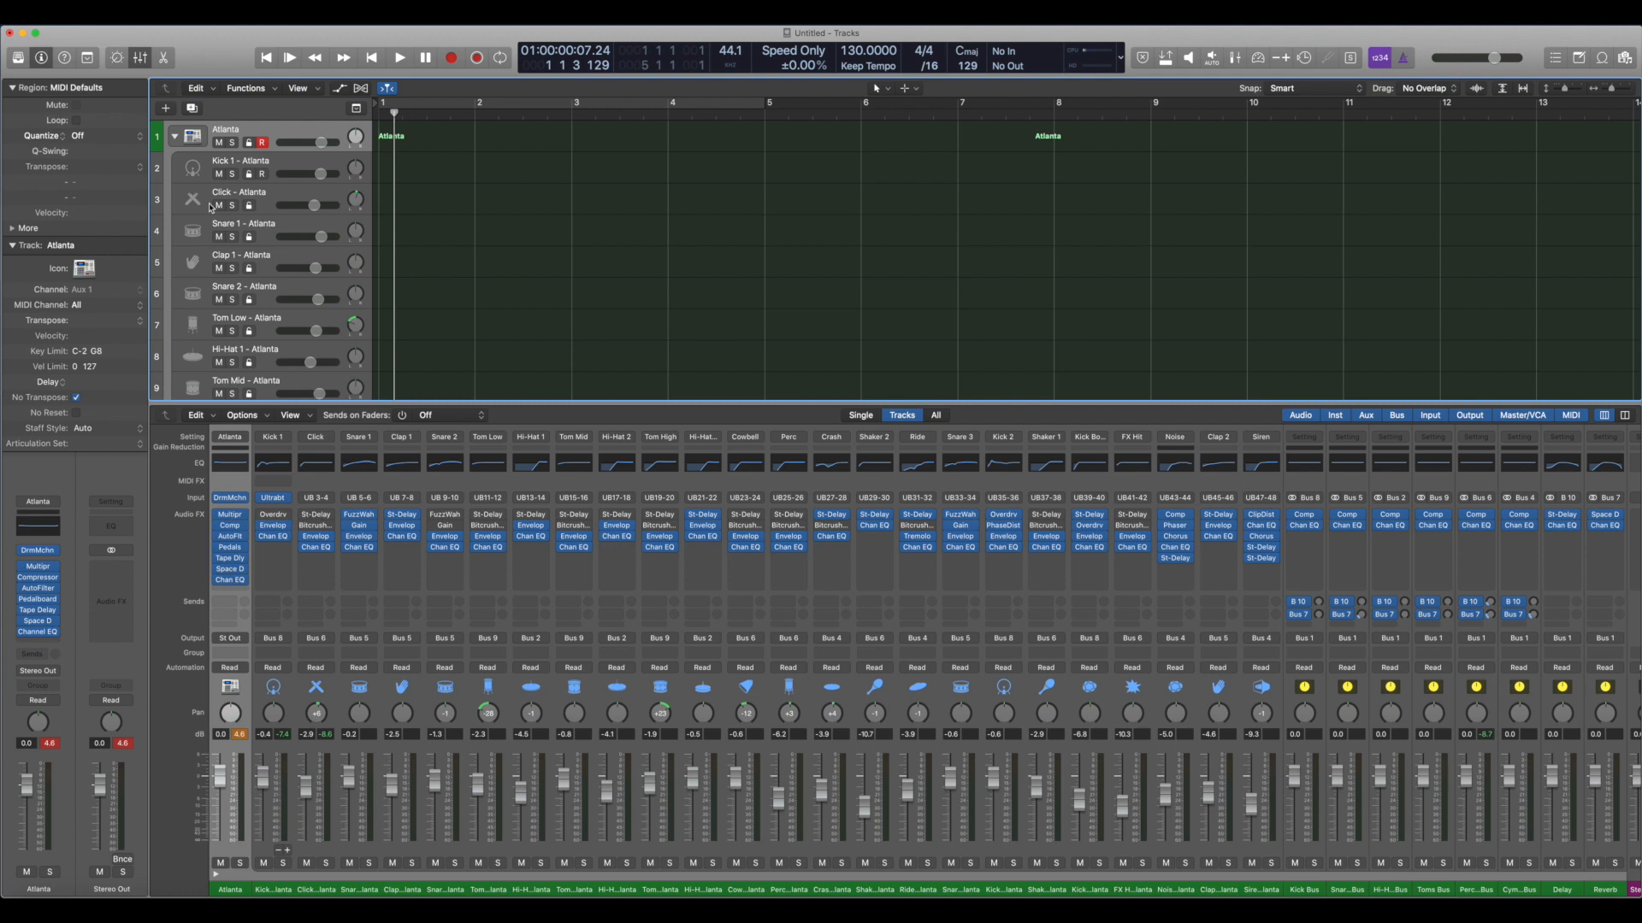
{"action": "left_click", "coordinate": [175, 137]}
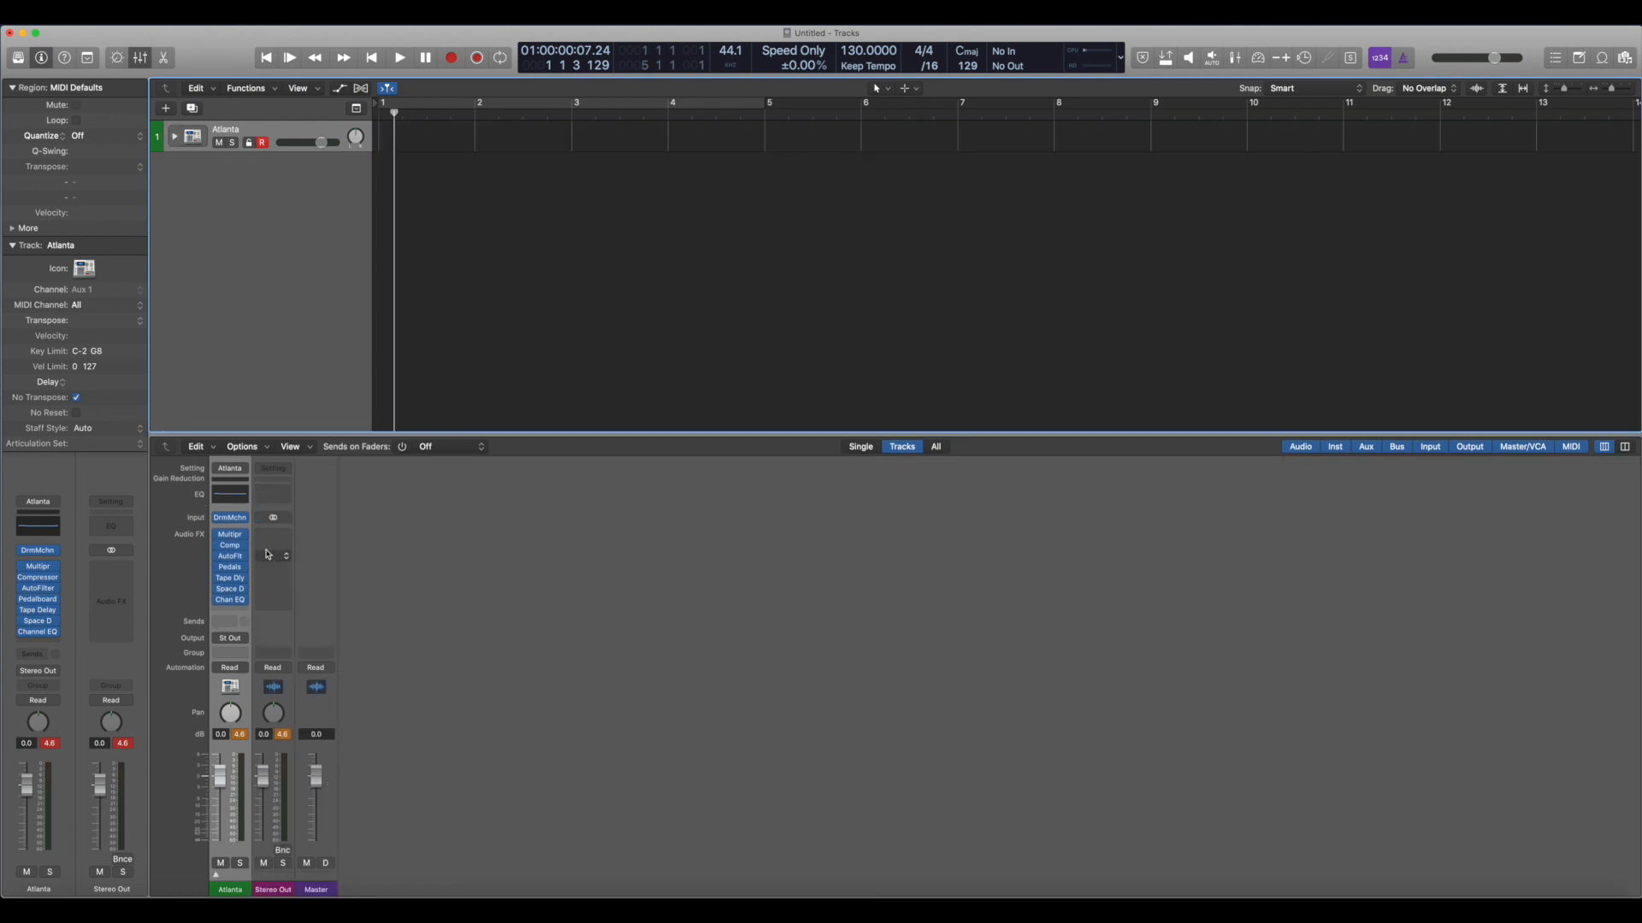
Reopen Drum Machine Designer from the Atlanta channel, and fold and unfold its controls section.
{"action": "left_click", "coordinate": [230, 518]}
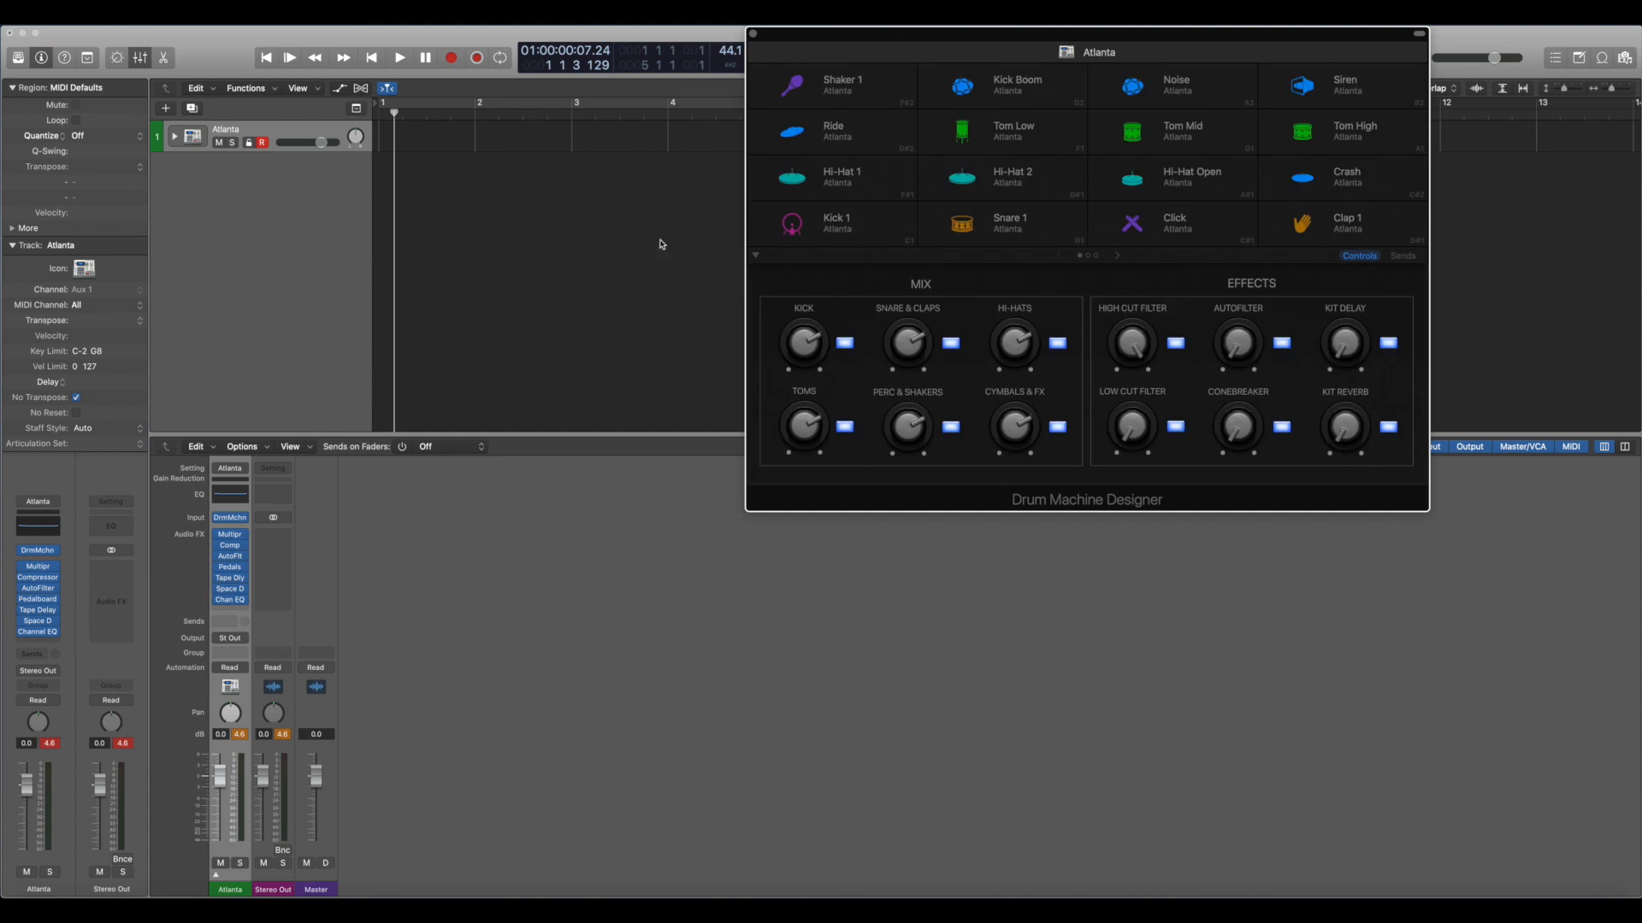
{"action": "left_click", "coordinate": [755, 255]}
{"action": "left_click", "coordinate": [754, 255]}
Hide the mixer and bring it back.
{"action": "left_click", "coordinate": [325, 390]}
{"action": "key", "text": "x"}
{"action": "key", "text": "x"}
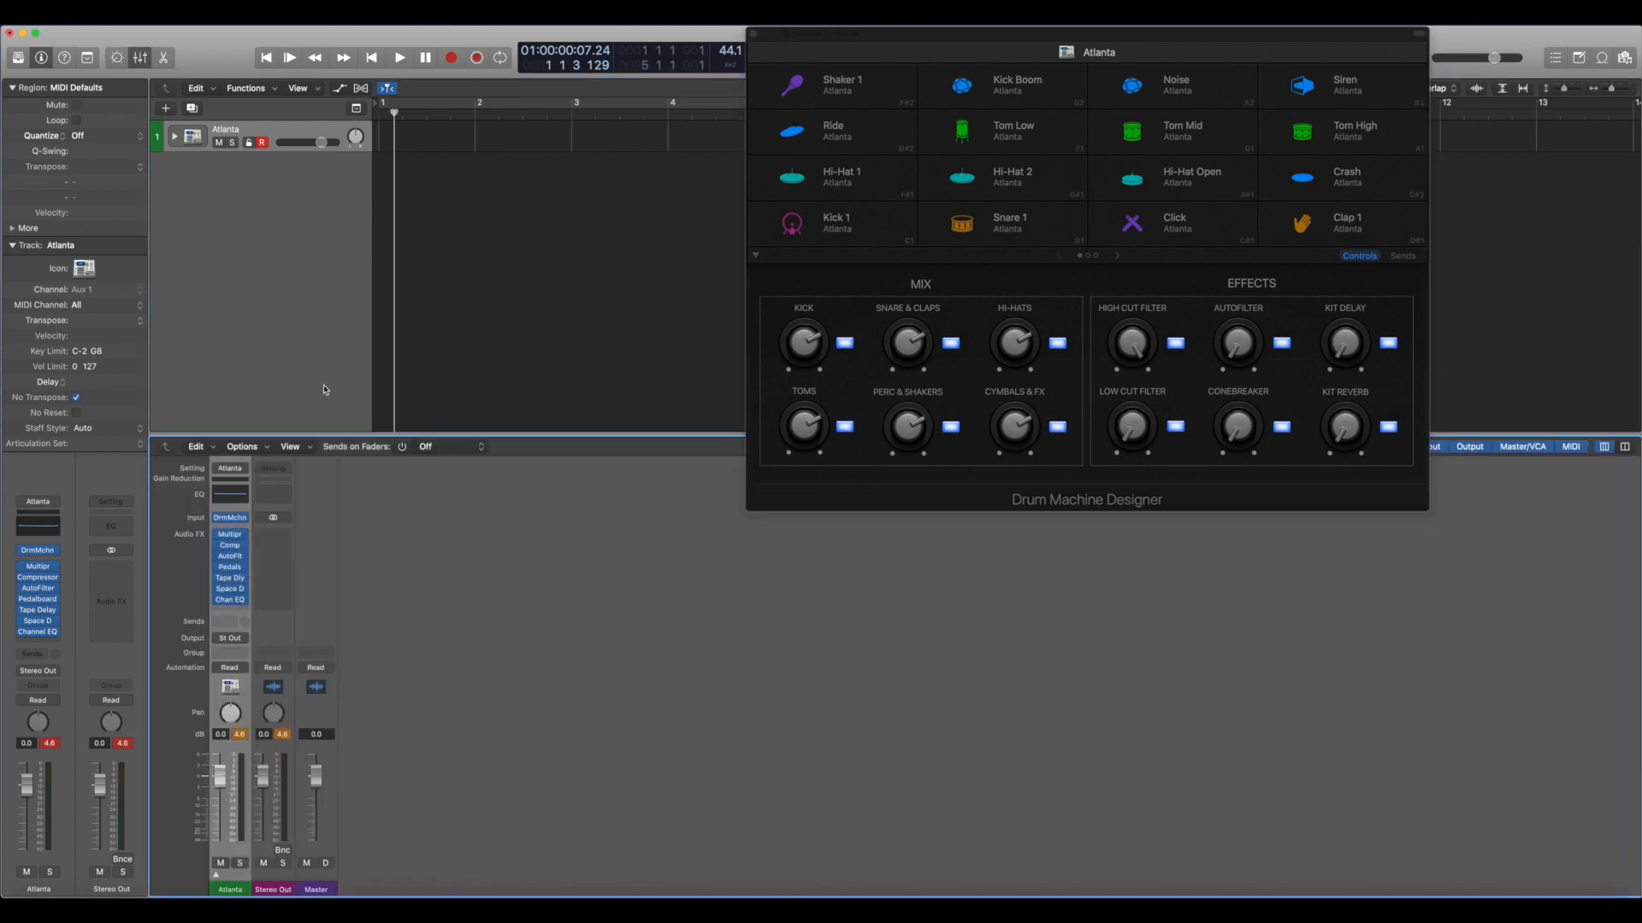
{"action": "left_click", "coordinate": [331, 411]}
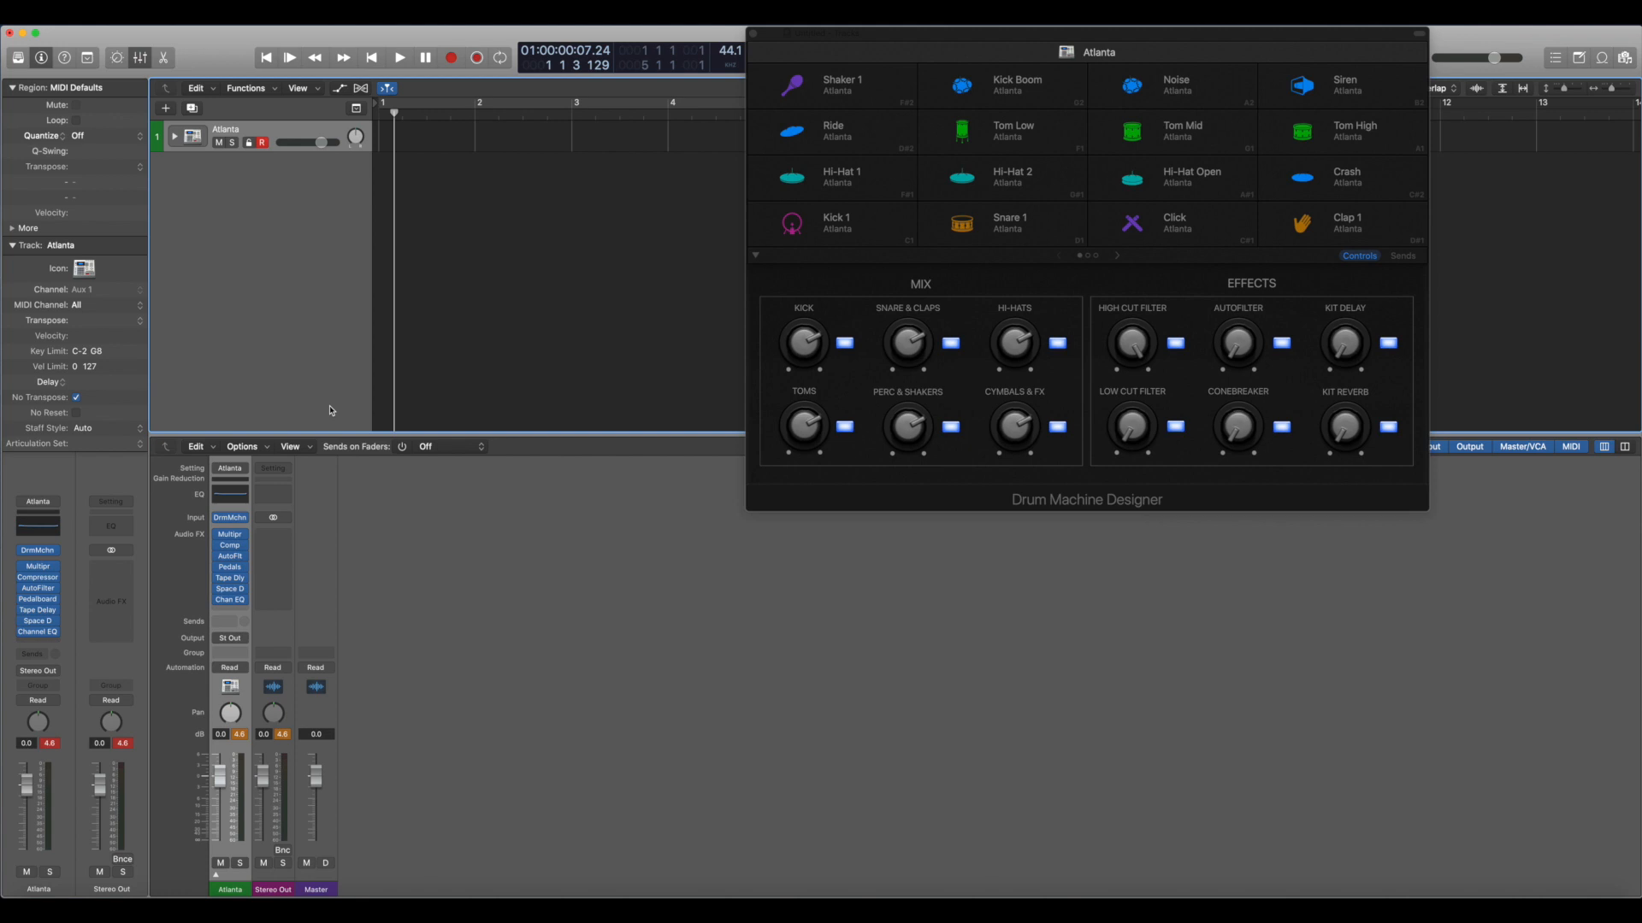
Open the Piano Roll for the Atlanta track and draw a Kick 1 note at the start of bar 1.
{"action": "key", "text": "p"}
{"action": "scroll", "coordinate": [469, 839], "scroll_direction": "down", "scroll_amount": 2}
{"action": "scroll", "coordinate": [469, 840], "scroll_direction": "down", "scroll_amount": 6}
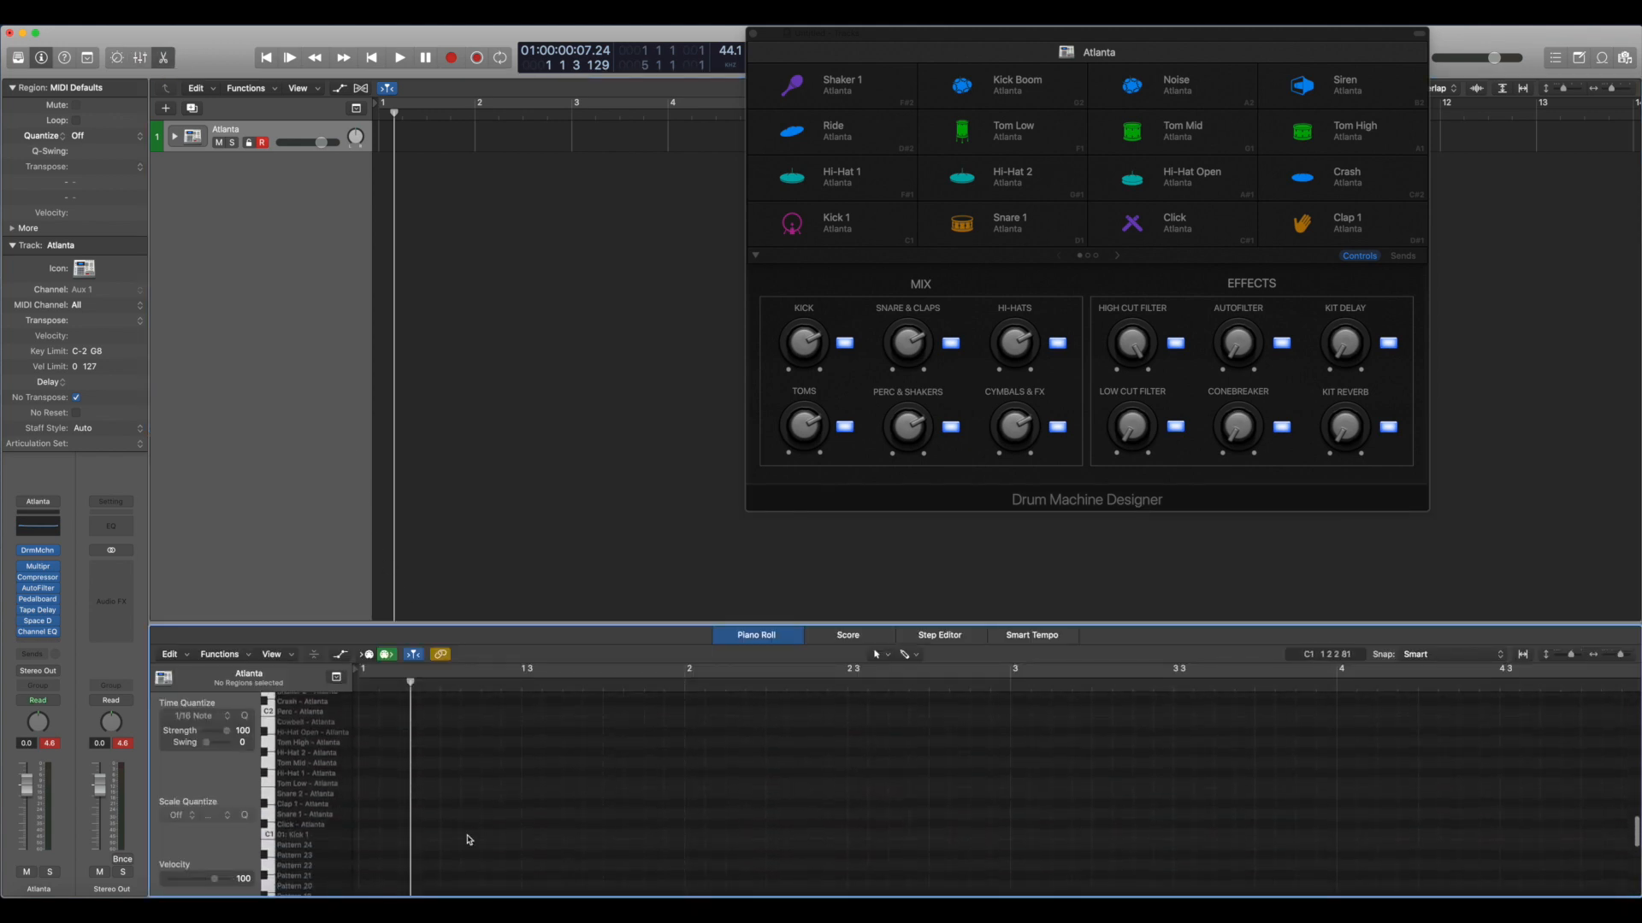
{"action": "scroll", "coordinate": [469, 839], "scroll_direction": "down", "scroll_amount": 4}
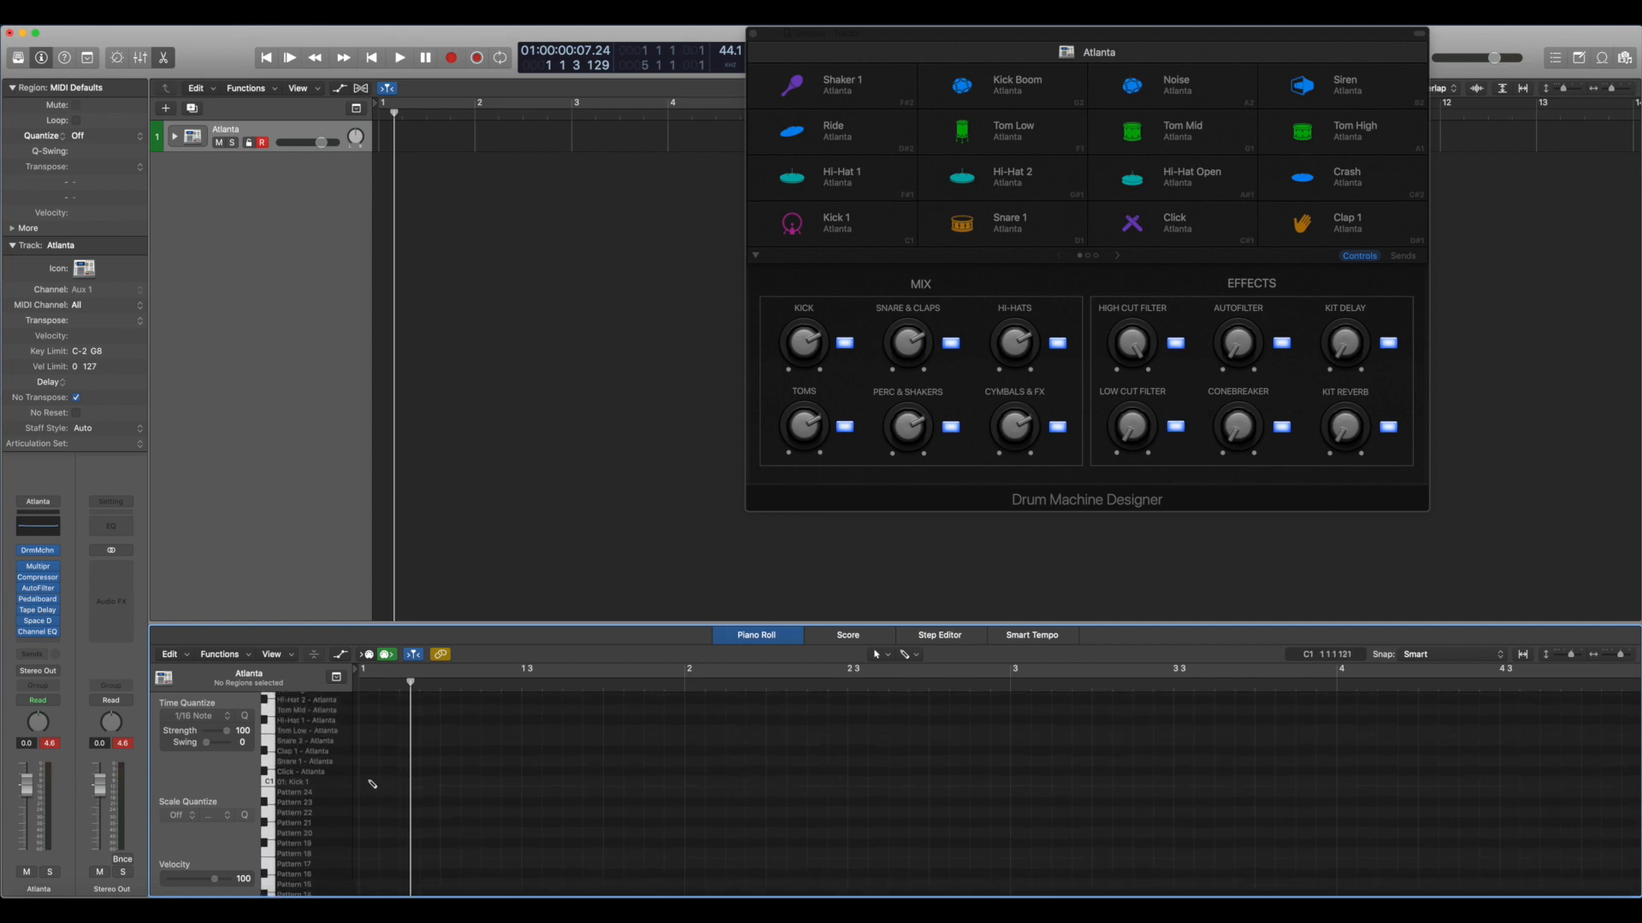
{"action": "left_click", "coordinate": [370, 781]}
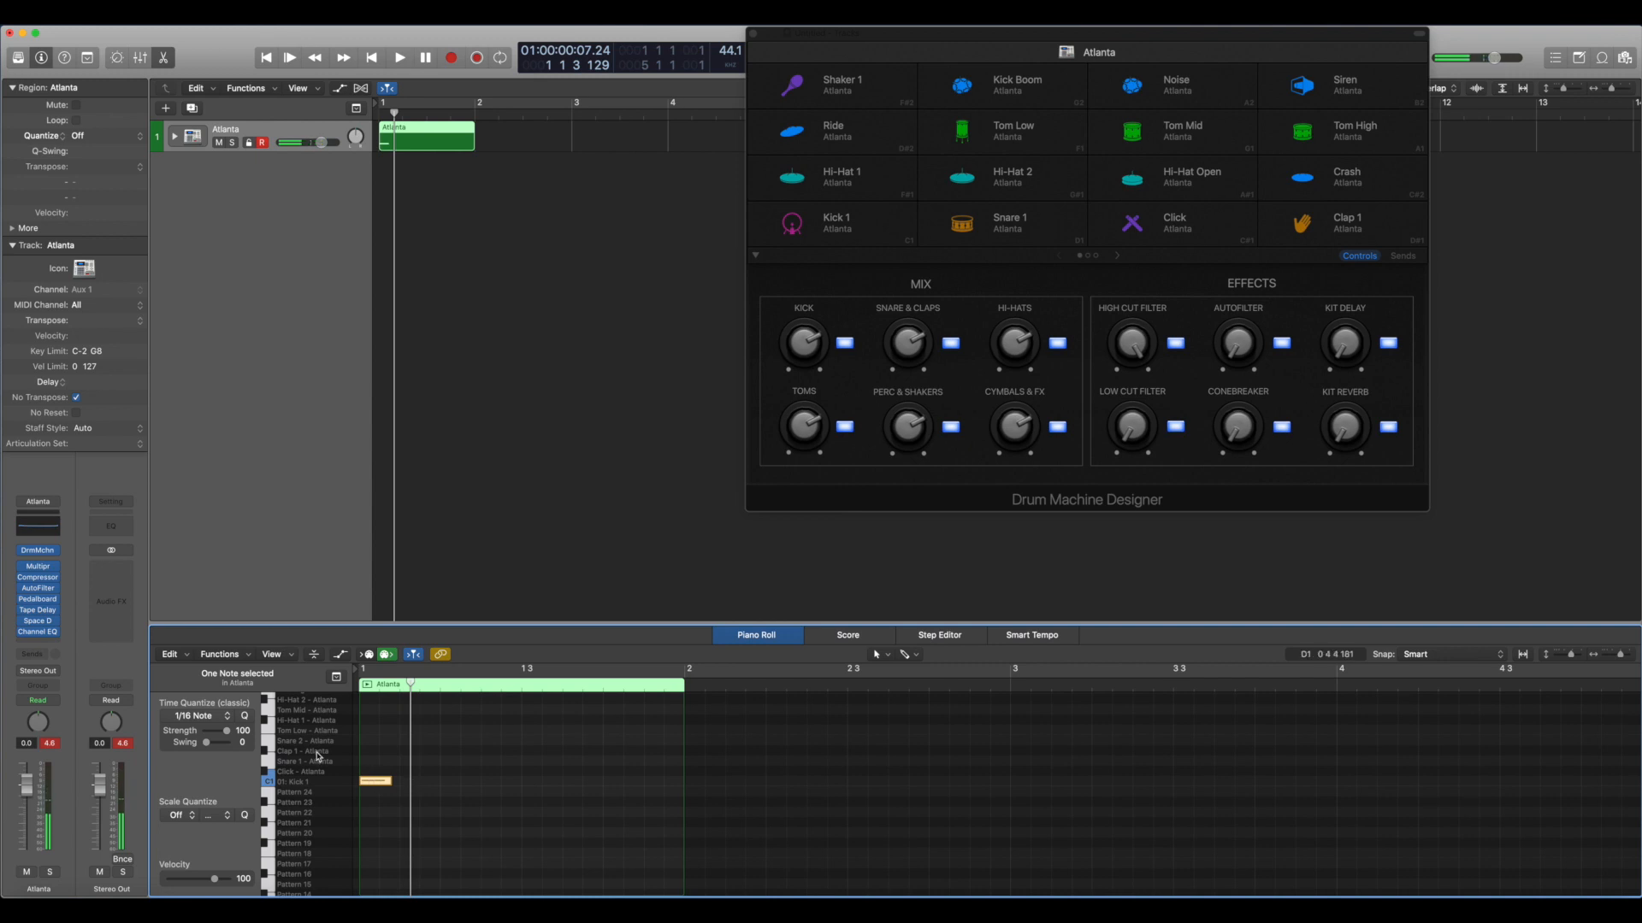
Examine the Kick 1 note and the bar and beat divisions of the Piano Roll grid at different zoom levels.
{"action": "scroll", "coordinate": [410, 755], "scroll_direction": "up", "scroll_amount": 5}
{"action": "scroll", "coordinate": [410, 755], "scroll_direction": "down", "scroll_amount": 5}
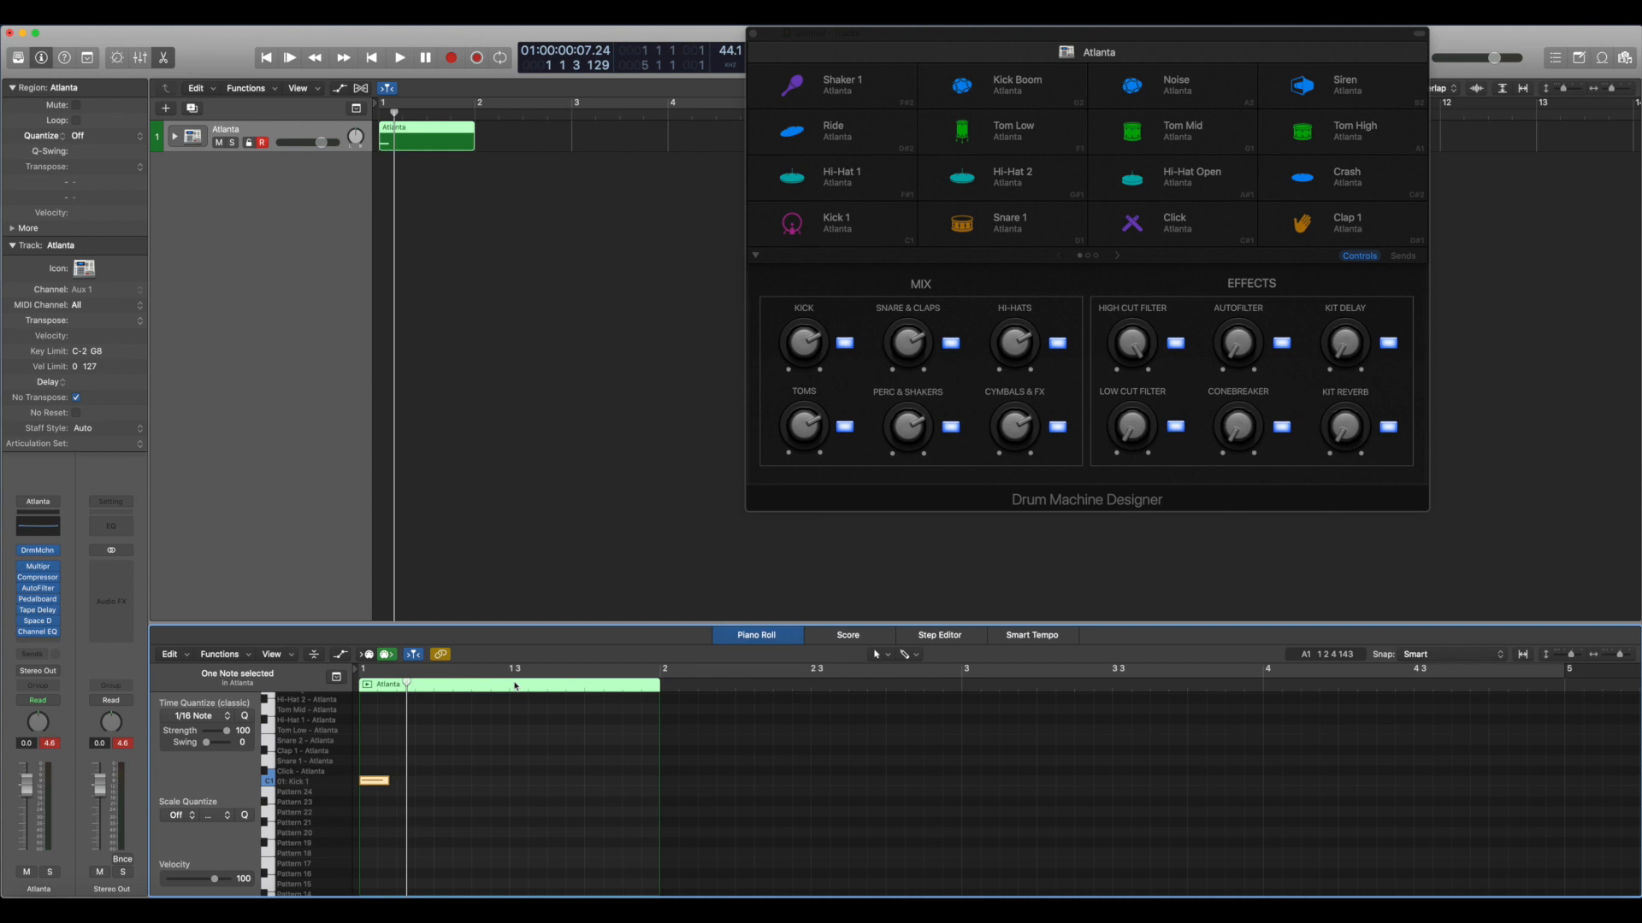
{"action": "scroll", "coordinate": [509, 692], "scroll_direction": "up", "scroll_amount": 5}
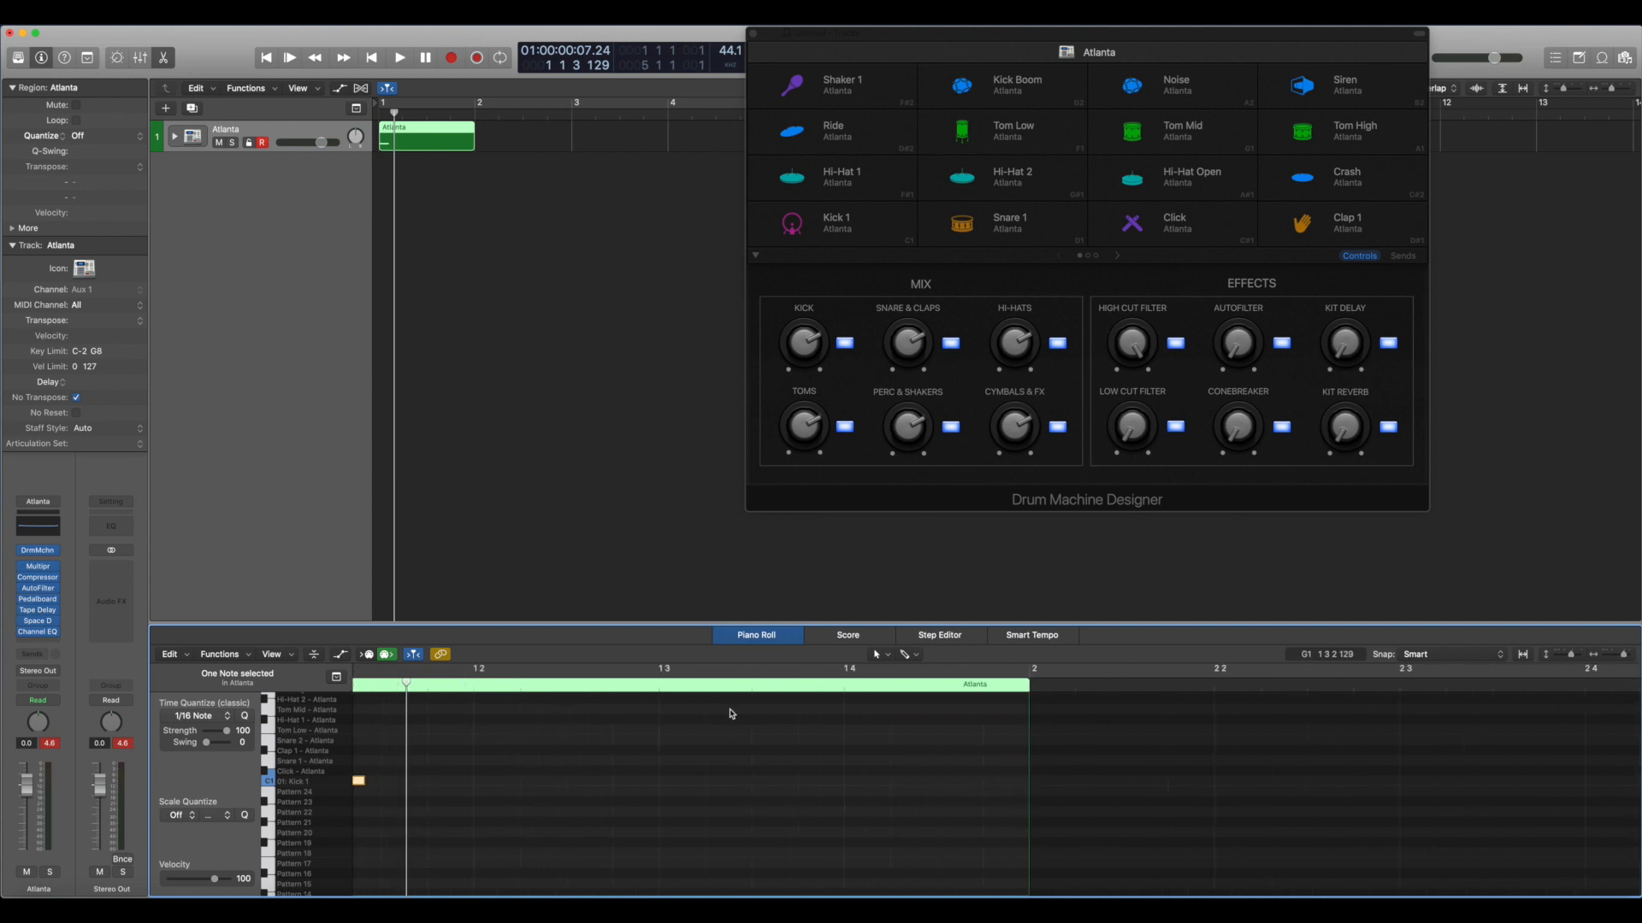
{"action": "scroll", "coordinate": [675, 763], "scroll_direction": "left", "scroll_amount": 2}
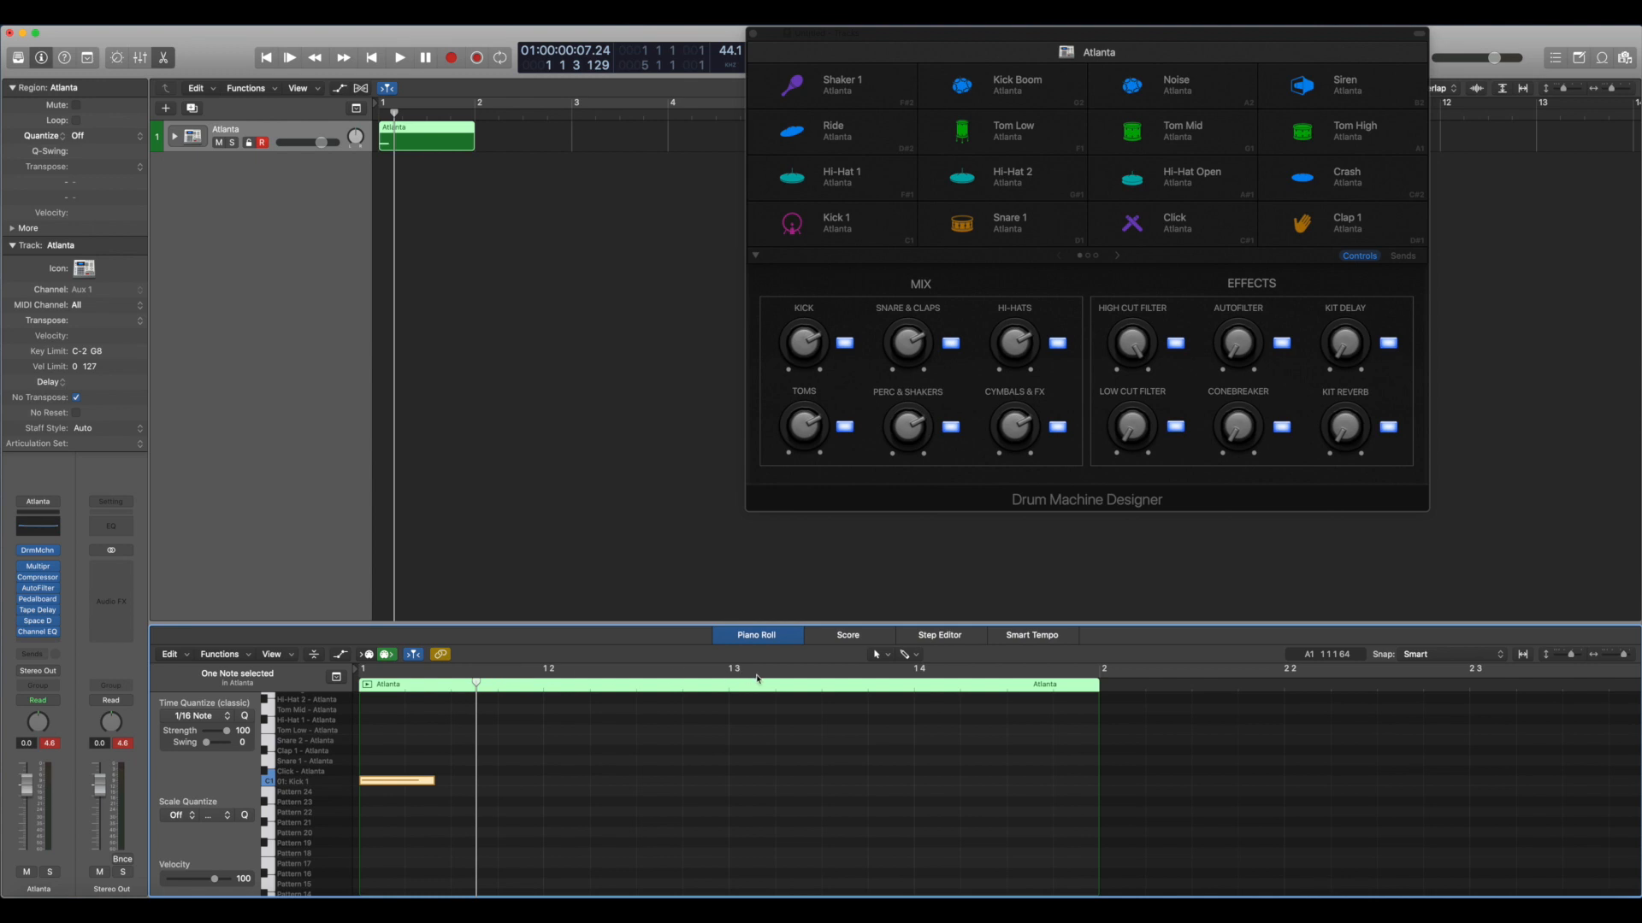
{"action": "scroll", "coordinate": [1283, 672], "scroll_direction": "right", "scroll_amount": 1}
{"action": "scroll", "coordinate": [1316, 668], "scroll_direction": "right", "scroll_amount": 3}
{"action": "scroll", "coordinate": [904, 801], "scroll_direction": "down", "scroll_amount": 5}
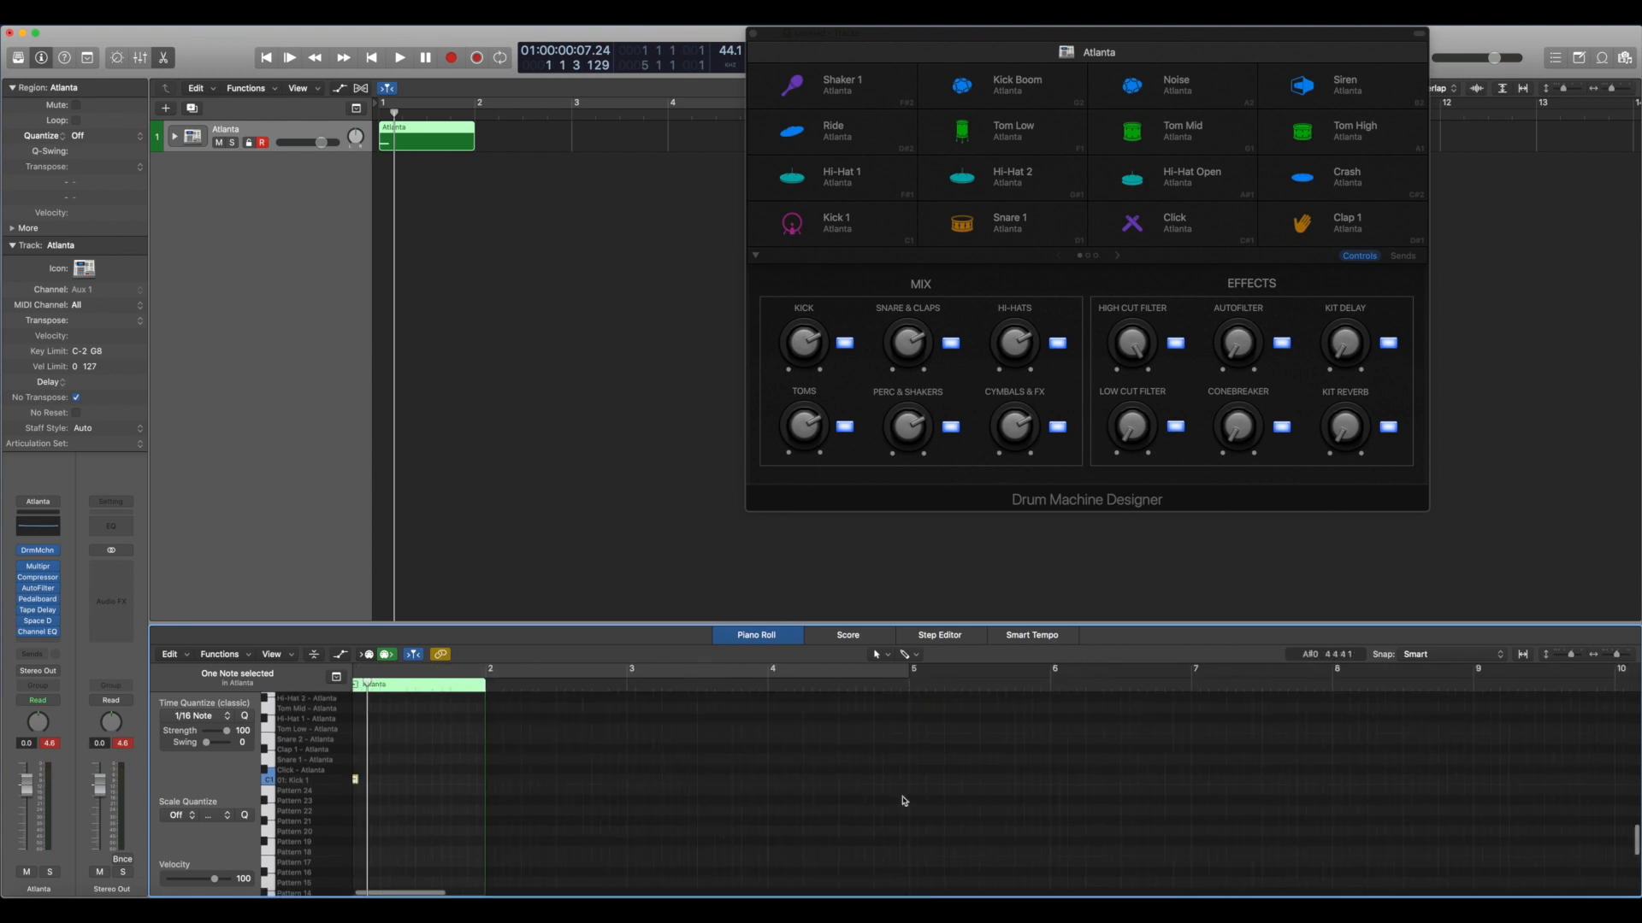
{"action": "scroll", "coordinate": [671, 838], "scroll_direction": "up", "scroll_amount": 4}
{"action": "scroll", "coordinate": [406, 817], "scroll_direction": "right", "scroll_amount": 1}
Move the Drum Machine Designer window clear of the tempo display and the Piano Roll, and set the project tempo to 80 BPM.
{"action": "left_click_drag", "start_coordinate": [901, 32], "coordinate": [999, 247]}
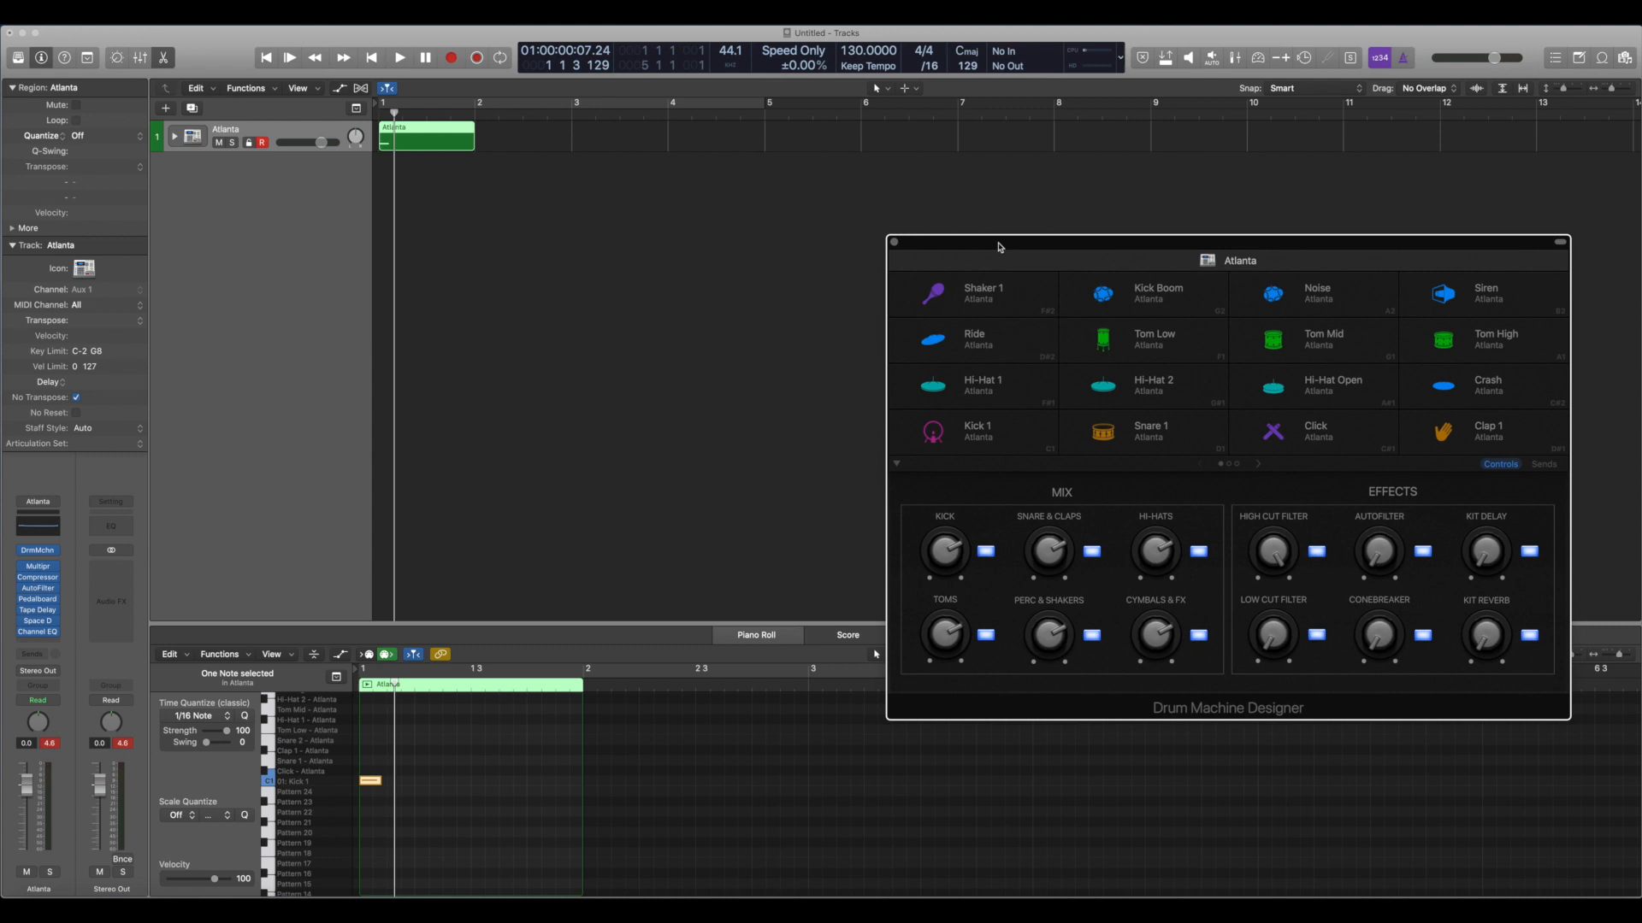
{"action": "left_click", "coordinate": [285, 283]}
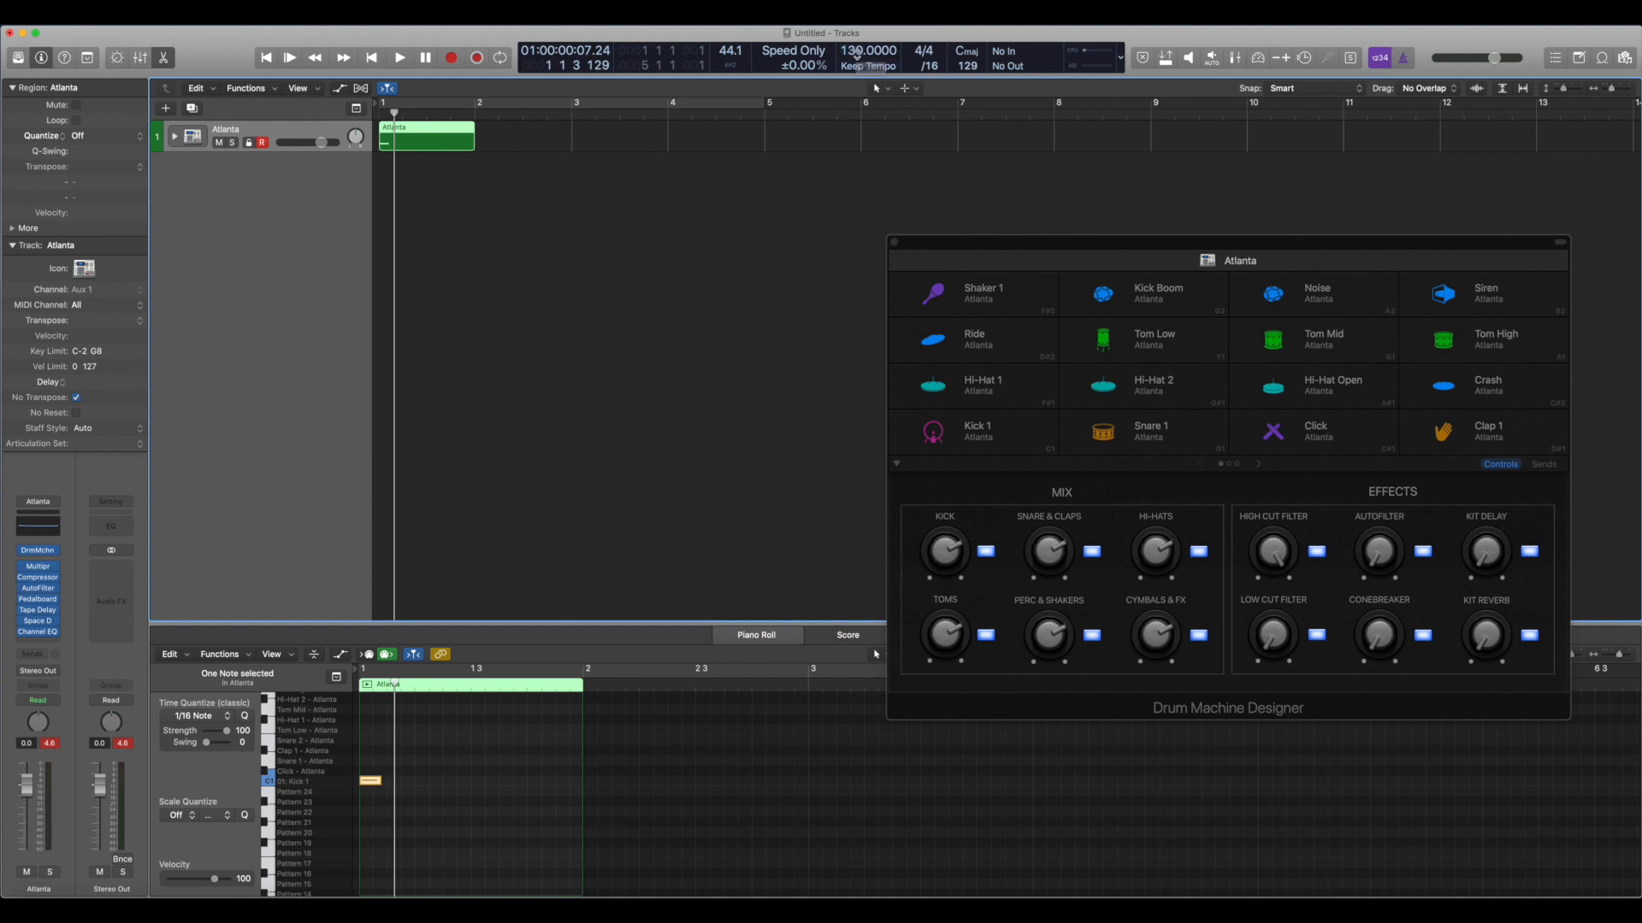
{"action": "left_click_drag", "start_coordinate": [868, 51], "coordinate": [868, 51]}
{"action": "left_click_drag", "start_coordinate": [868, 52], "coordinate": [867, 52]}
{"action": "left_click_drag", "start_coordinate": [868, 51], "coordinate": [868, 52]}
{"action": "left_click_drag", "start_coordinate": [1117, 237], "coordinate": [1157, 95]}
{"action": "left_click_drag", "start_coordinate": [860, 49], "coordinate": [851, 221]}
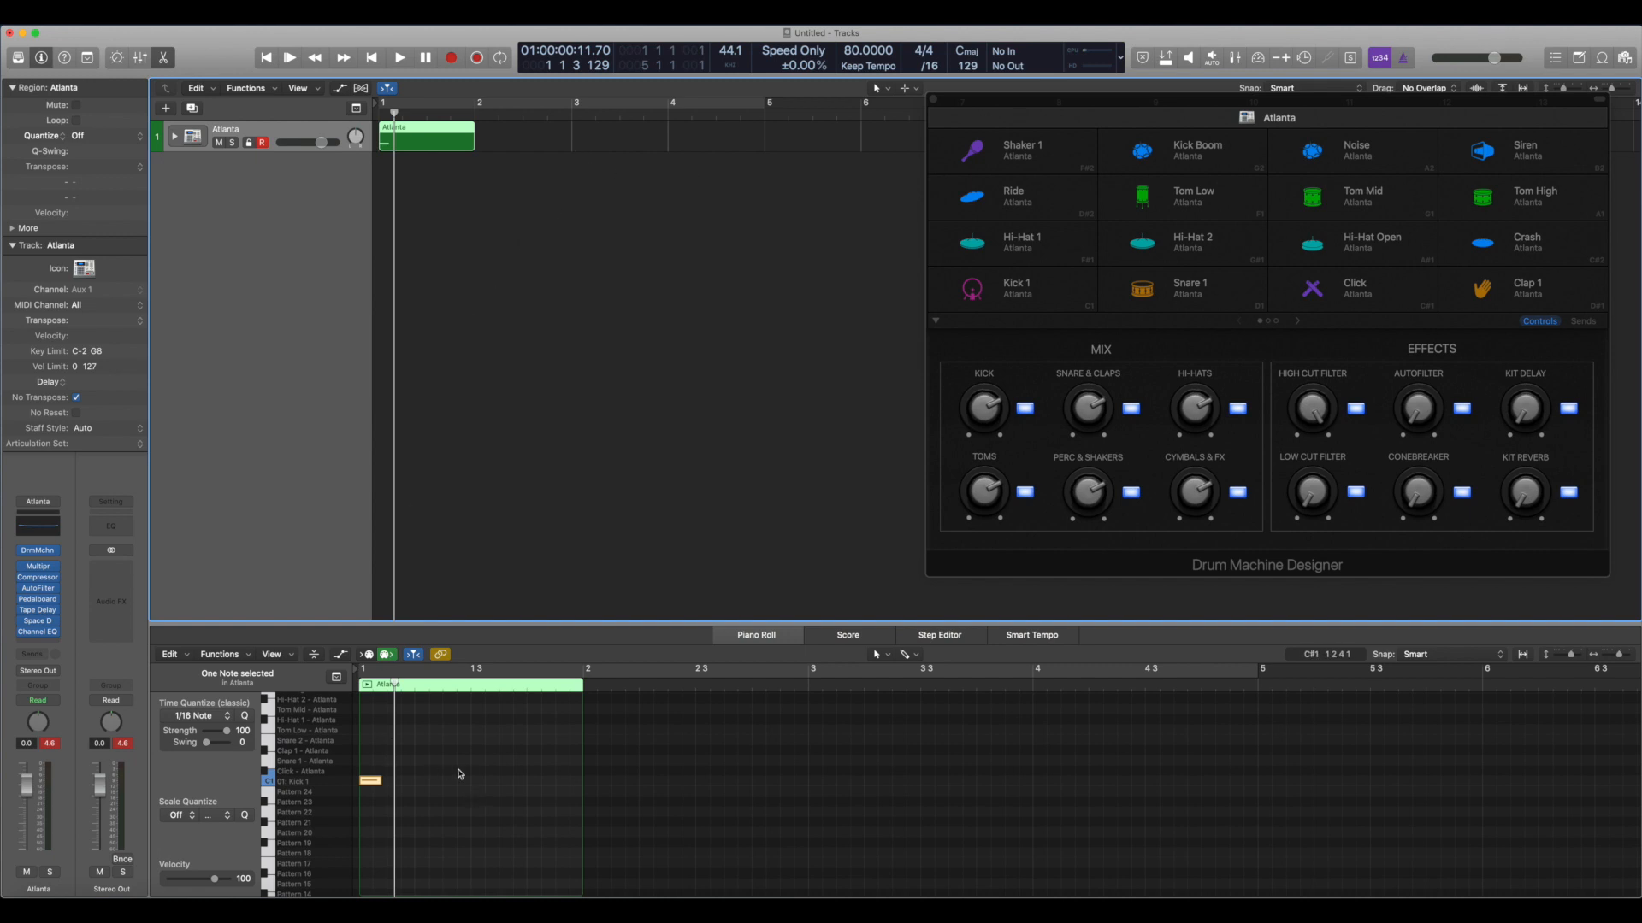
Draw a second Kick 1 note at the start of bar 2.
{"action": "scroll", "coordinate": [465, 776], "scroll_direction": "up", "scroll_amount": 3}
{"action": "scroll", "coordinate": [465, 777], "scroll_direction": "left", "scroll_amount": 1}
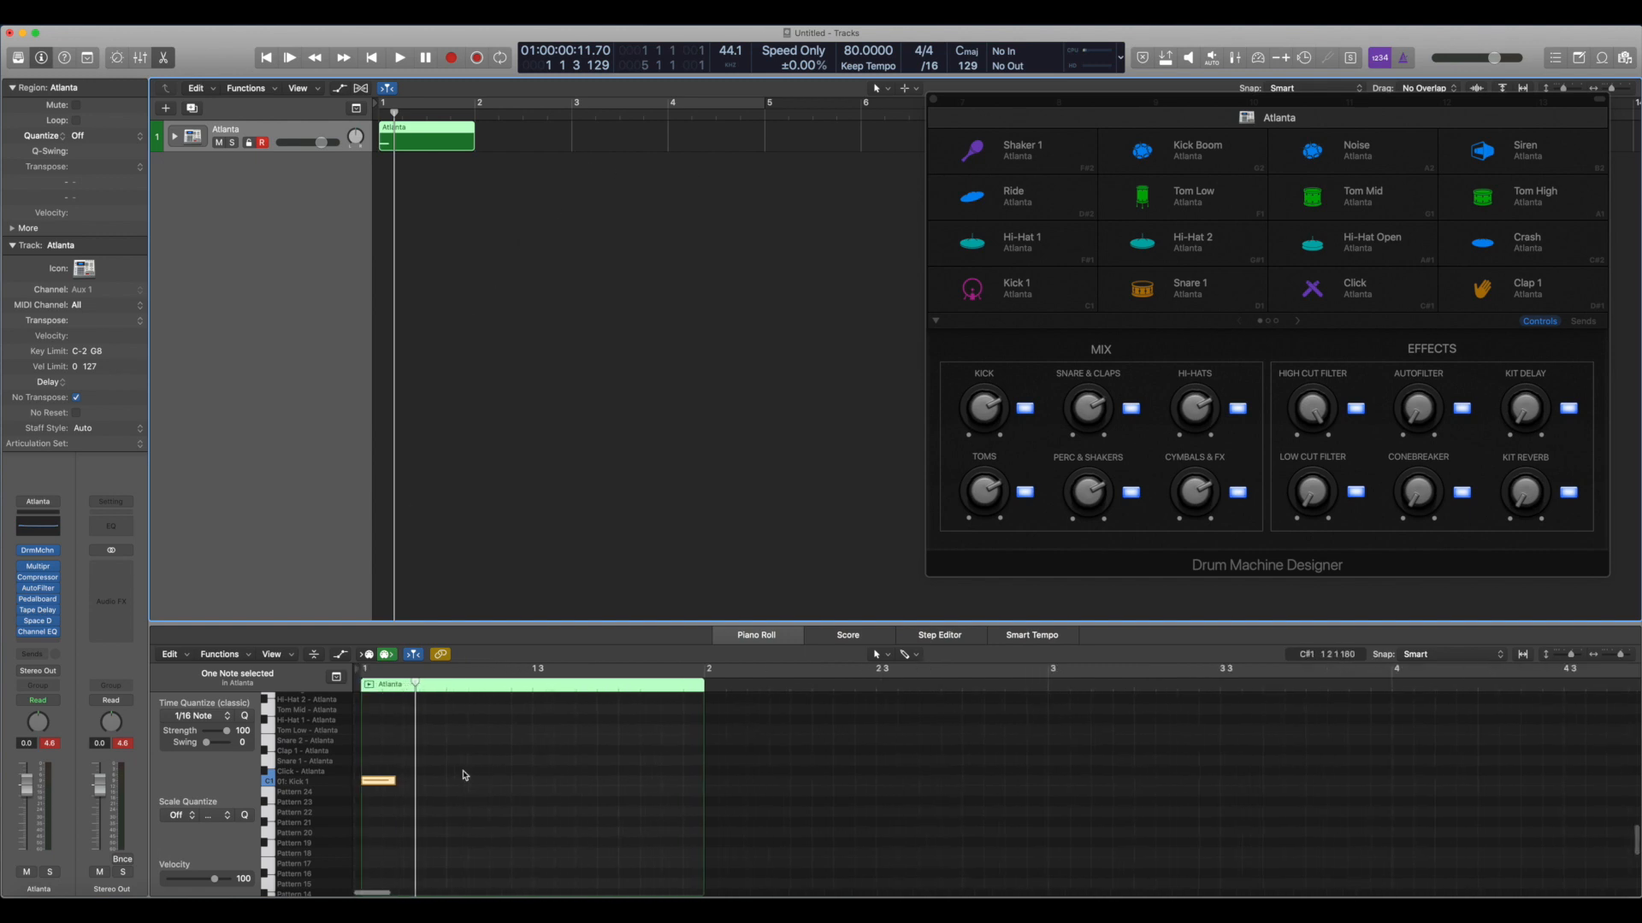
{"action": "left_click", "coordinate": [377, 781]}
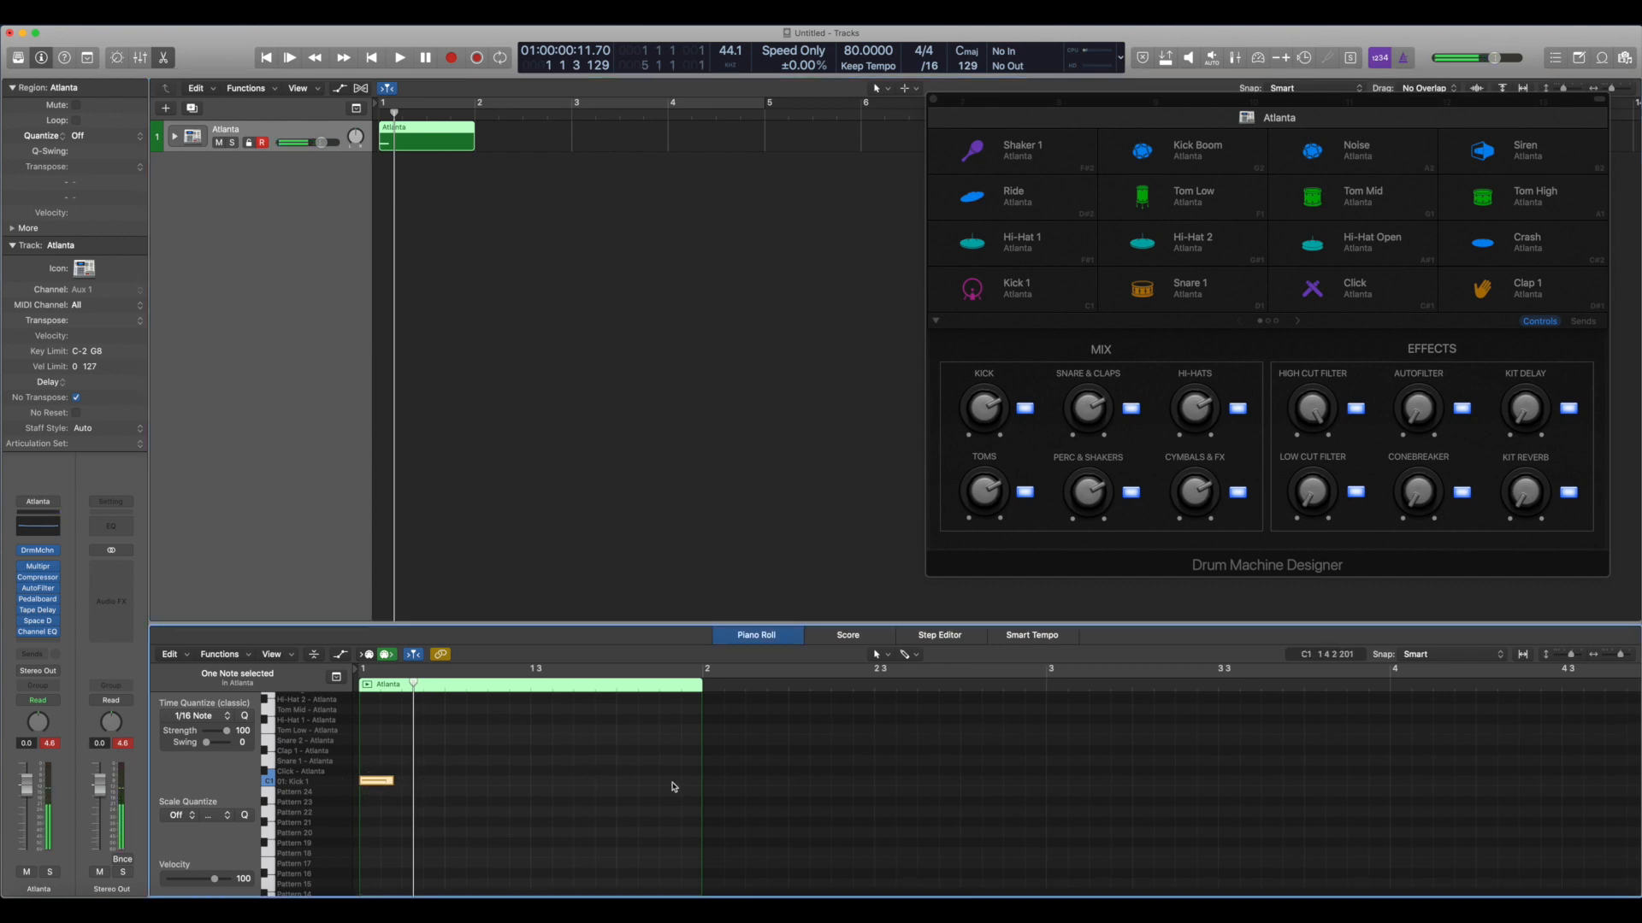
{"action": "left_click", "coordinate": [713, 780], "text": "super"}
{"action": "scroll", "coordinate": [902, 792], "scroll_direction": "down", "scroll_amount": 3}
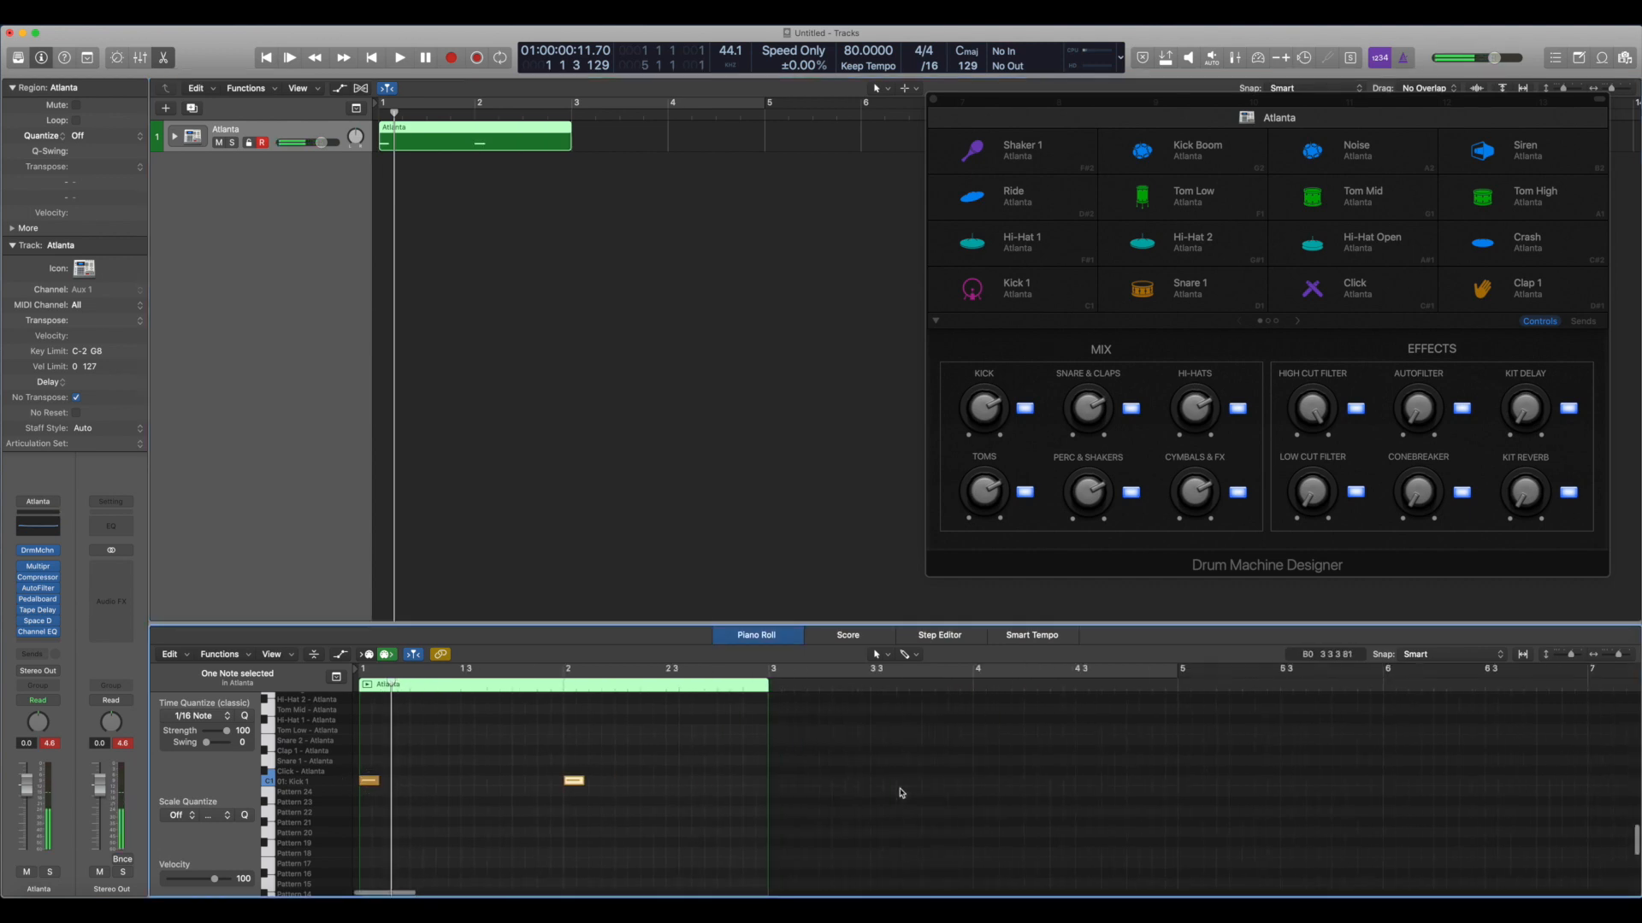
Raise the project tempo to 160 BPM and play the two kick notes to compare their speed.
{"action": "key", "text": "space"}
{"action": "left_click_drag", "start_coordinate": [850, 57], "coordinate": [868, 24]}
{"action": "key", "text": "space"}
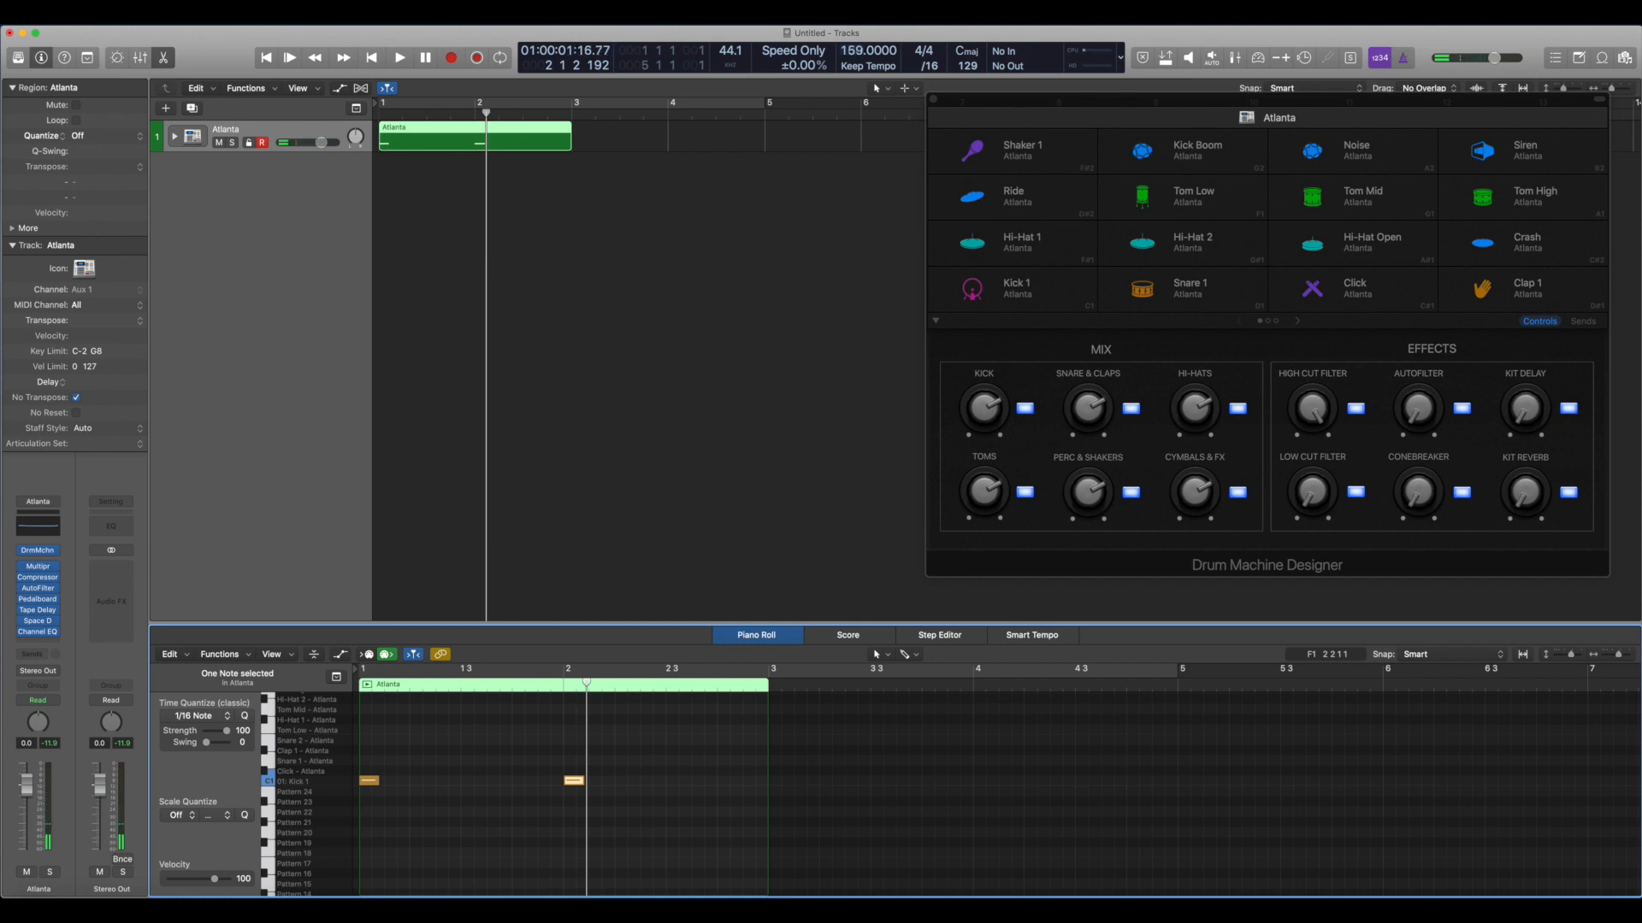
{"action": "key", "text": "space"}
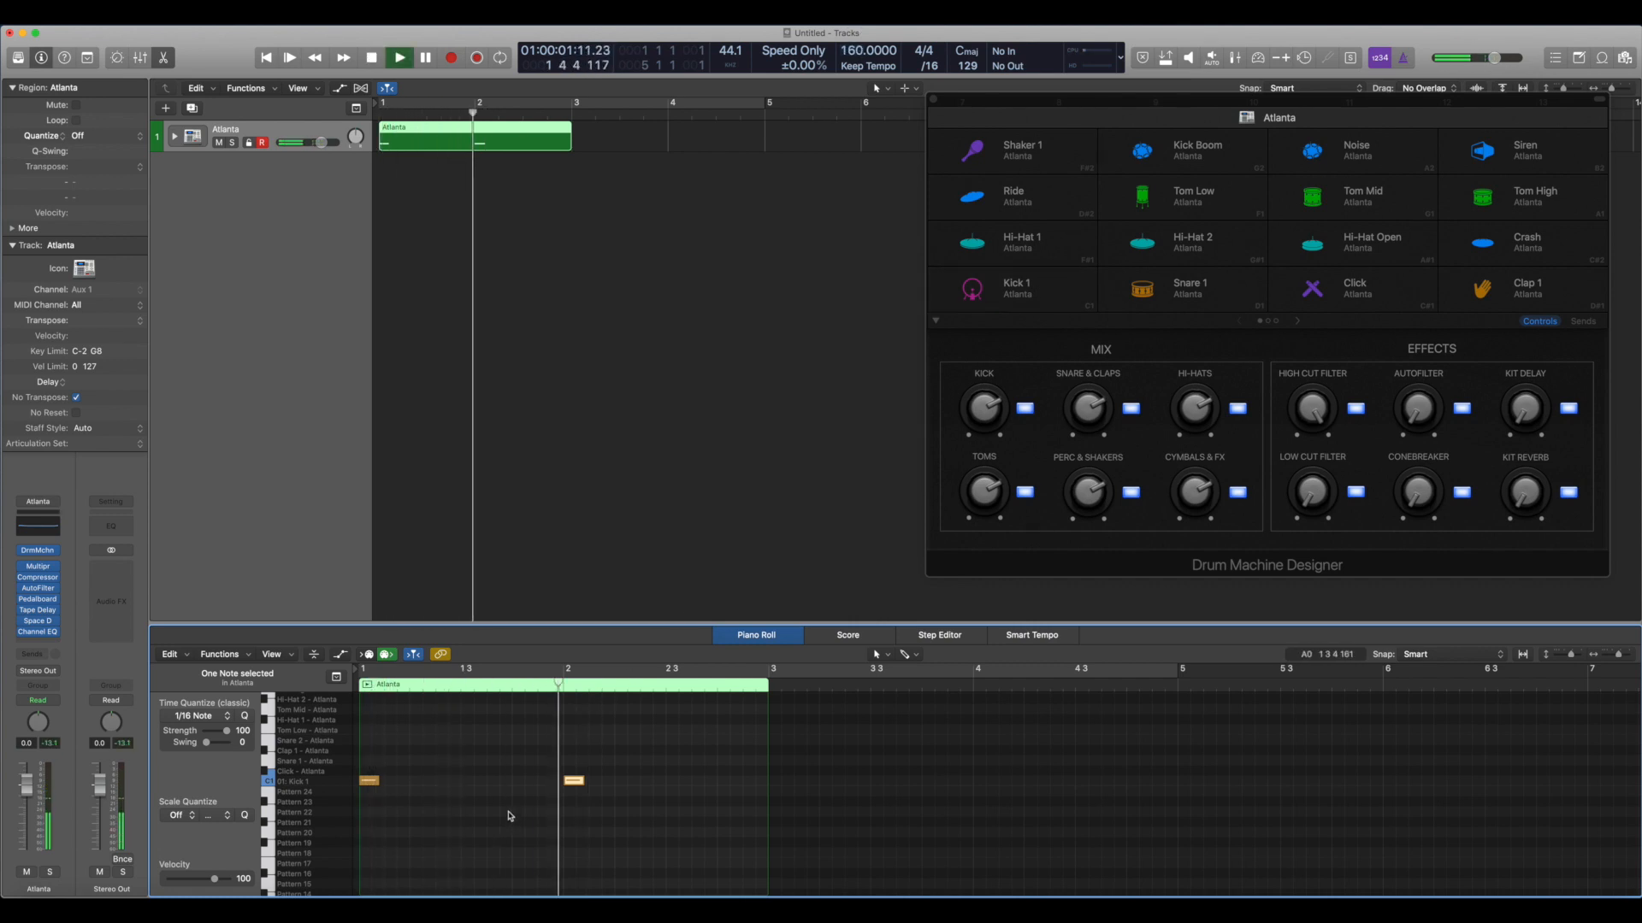
{"action": "key", "text": "space"}
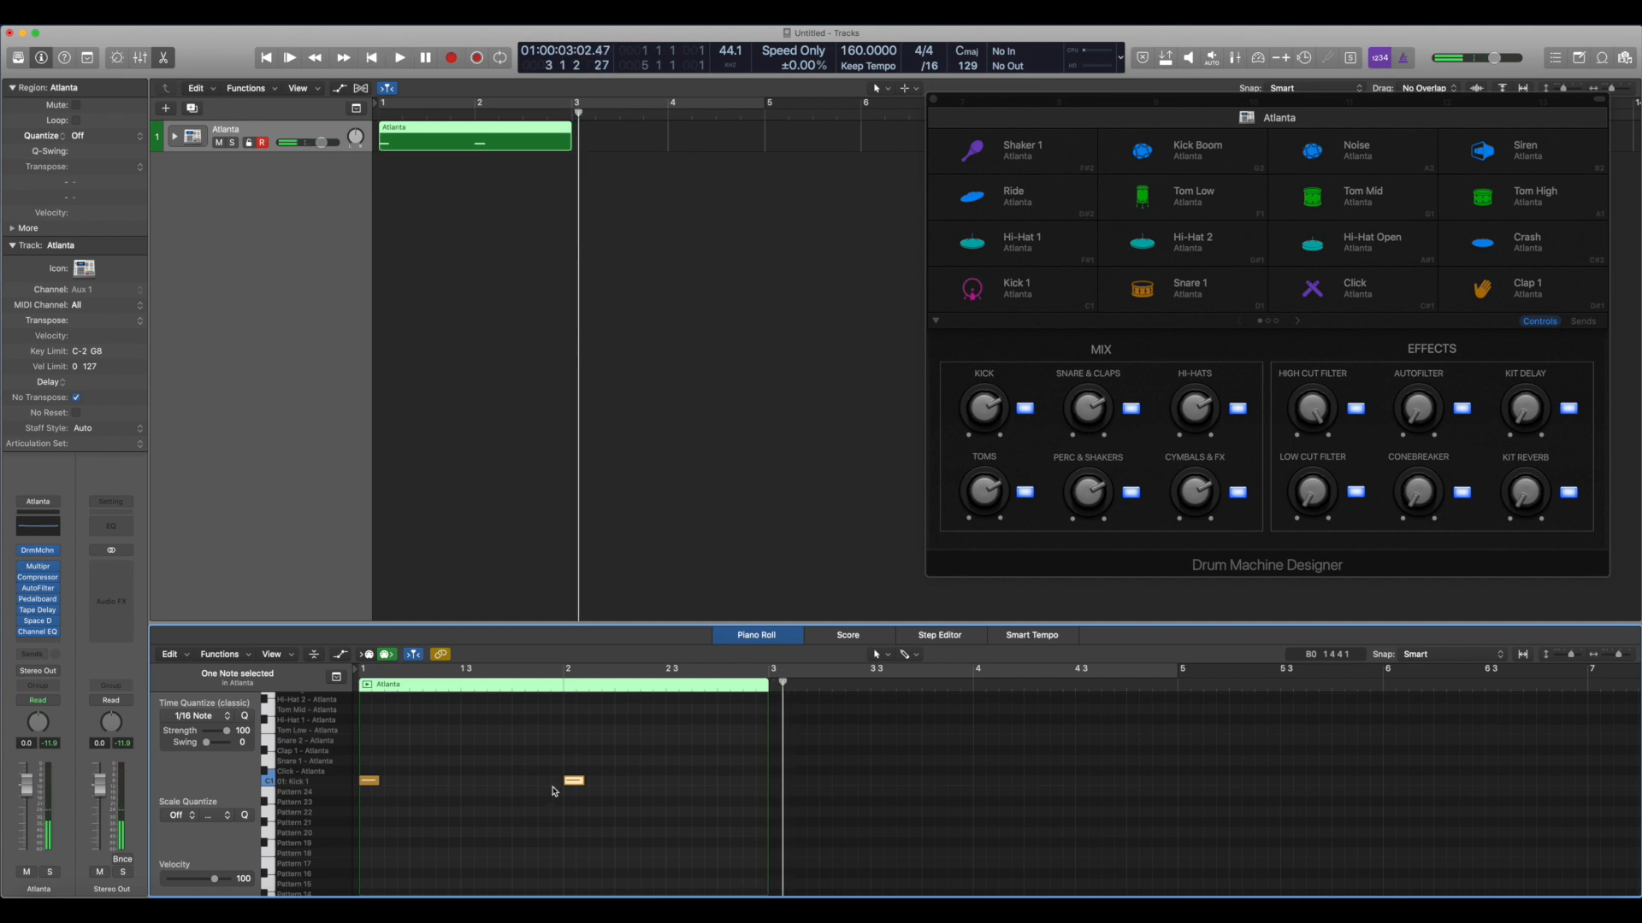
Draw a Snare 1 note on beat 3 of bar 1, halfway between the two kicks.
{"action": "left_click", "coordinate": [522, 723]}
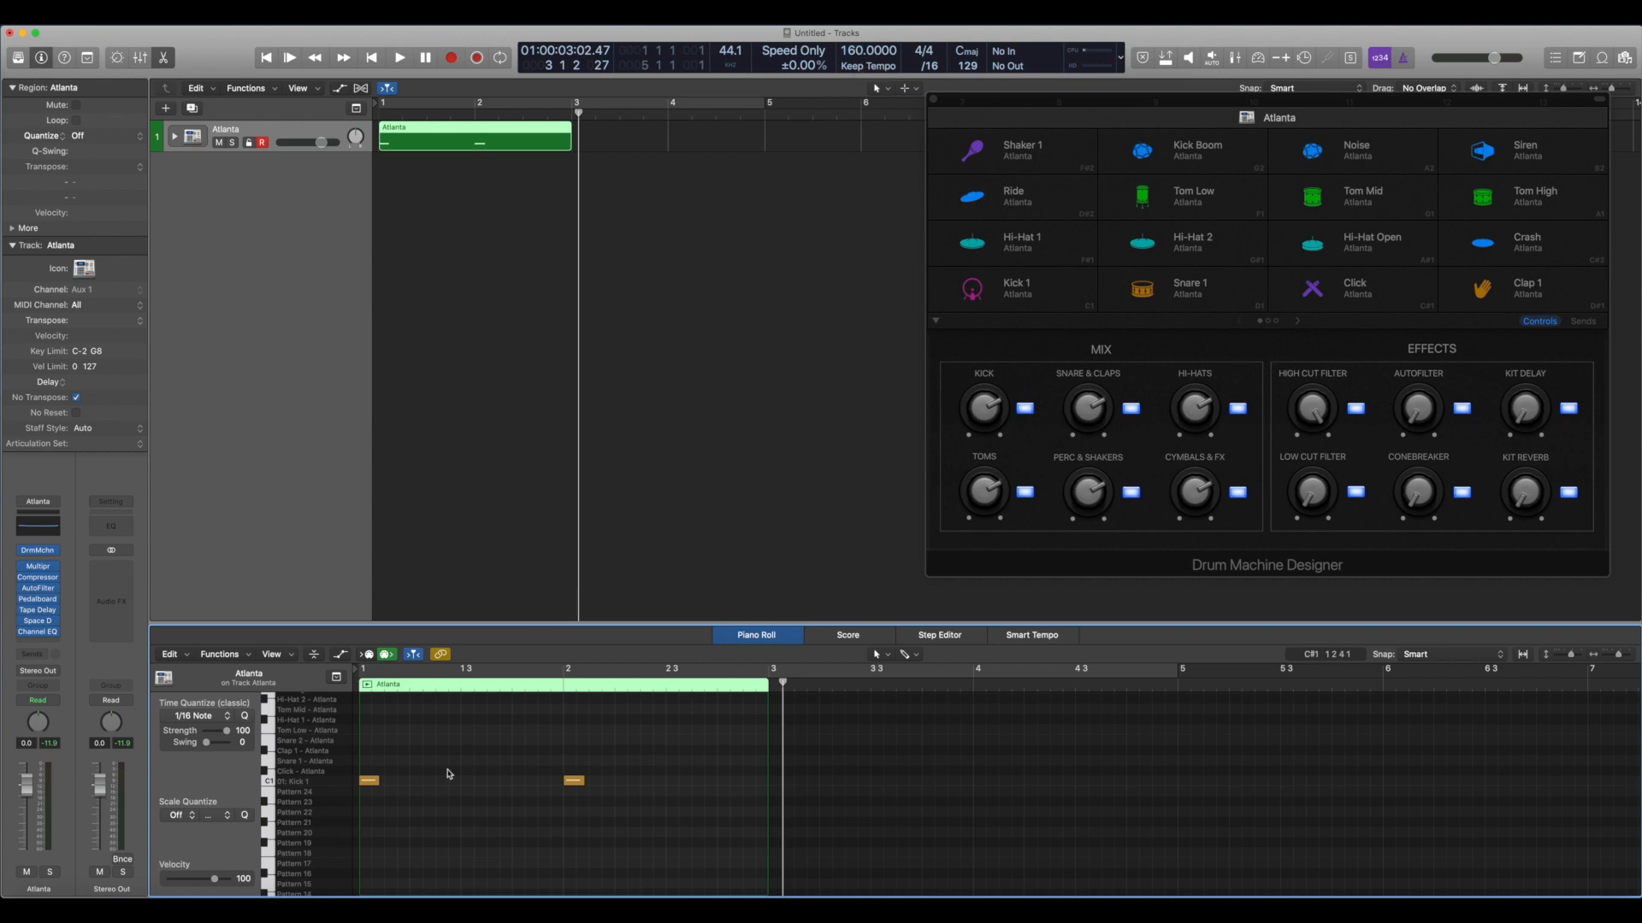
{"action": "scroll", "coordinate": [449, 774], "scroll_direction": "down", "scroll_amount": 5}
{"action": "scroll", "coordinate": [449, 773], "scroll_direction": "up", "scroll_amount": 6}
{"action": "scroll", "coordinate": [449, 774], "scroll_direction": "left", "scroll_amount": 5}
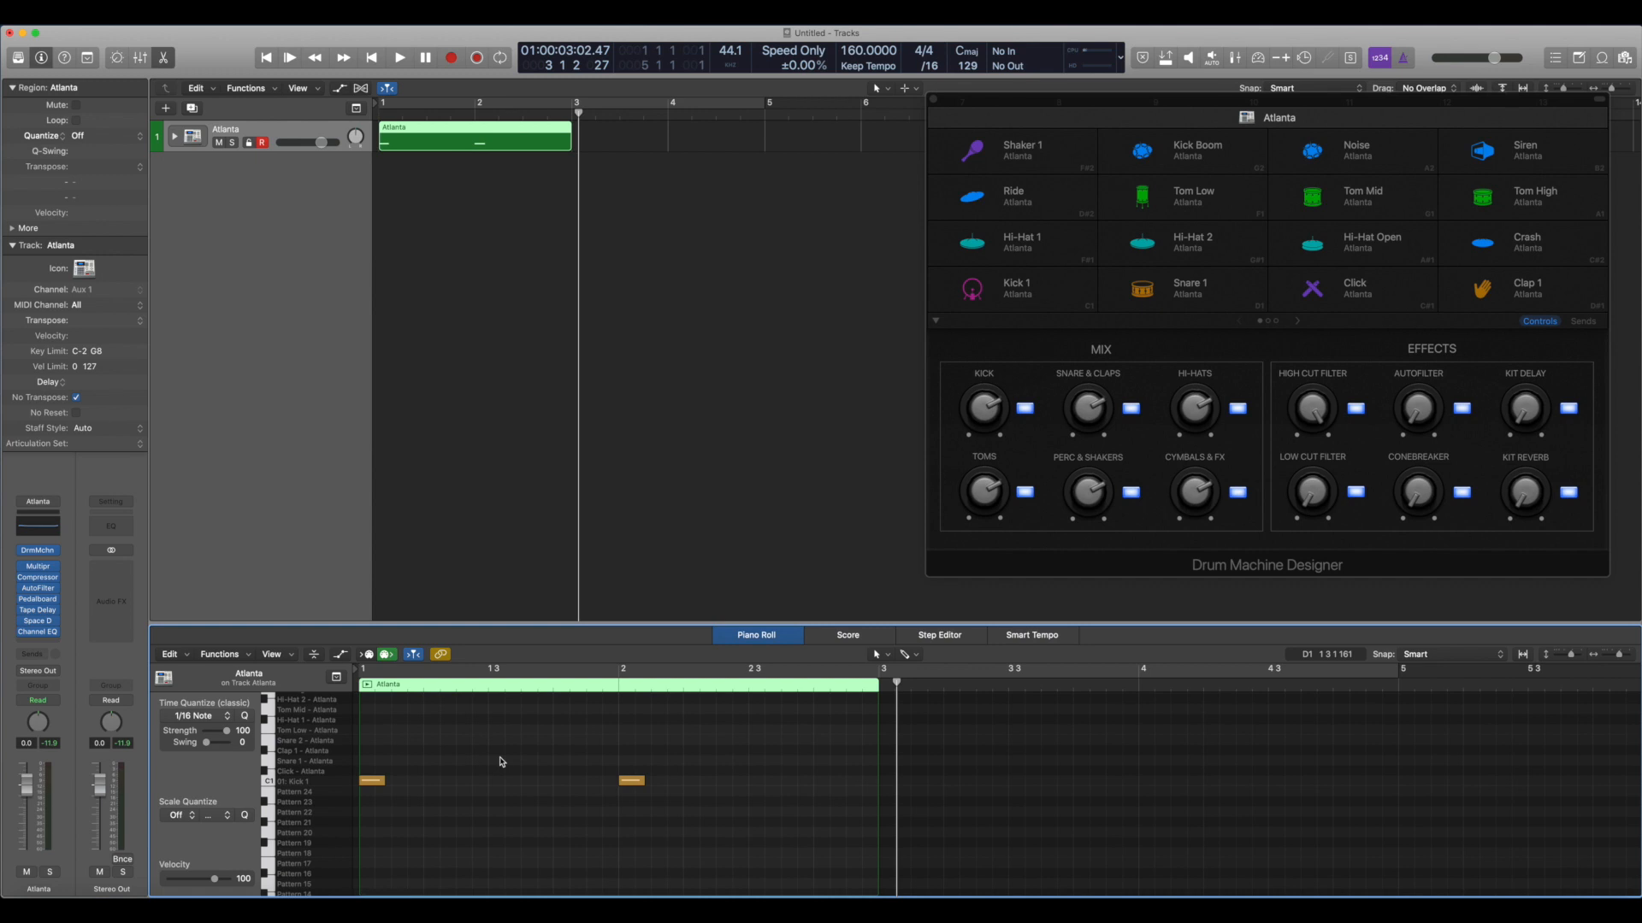
{"action": "scroll", "coordinate": [501, 762], "scroll_direction": "down", "scroll_amount": 1}
{"action": "scroll", "coordinate": [501, 761], "scroll_direction": "up", "scroll_amount": 2}
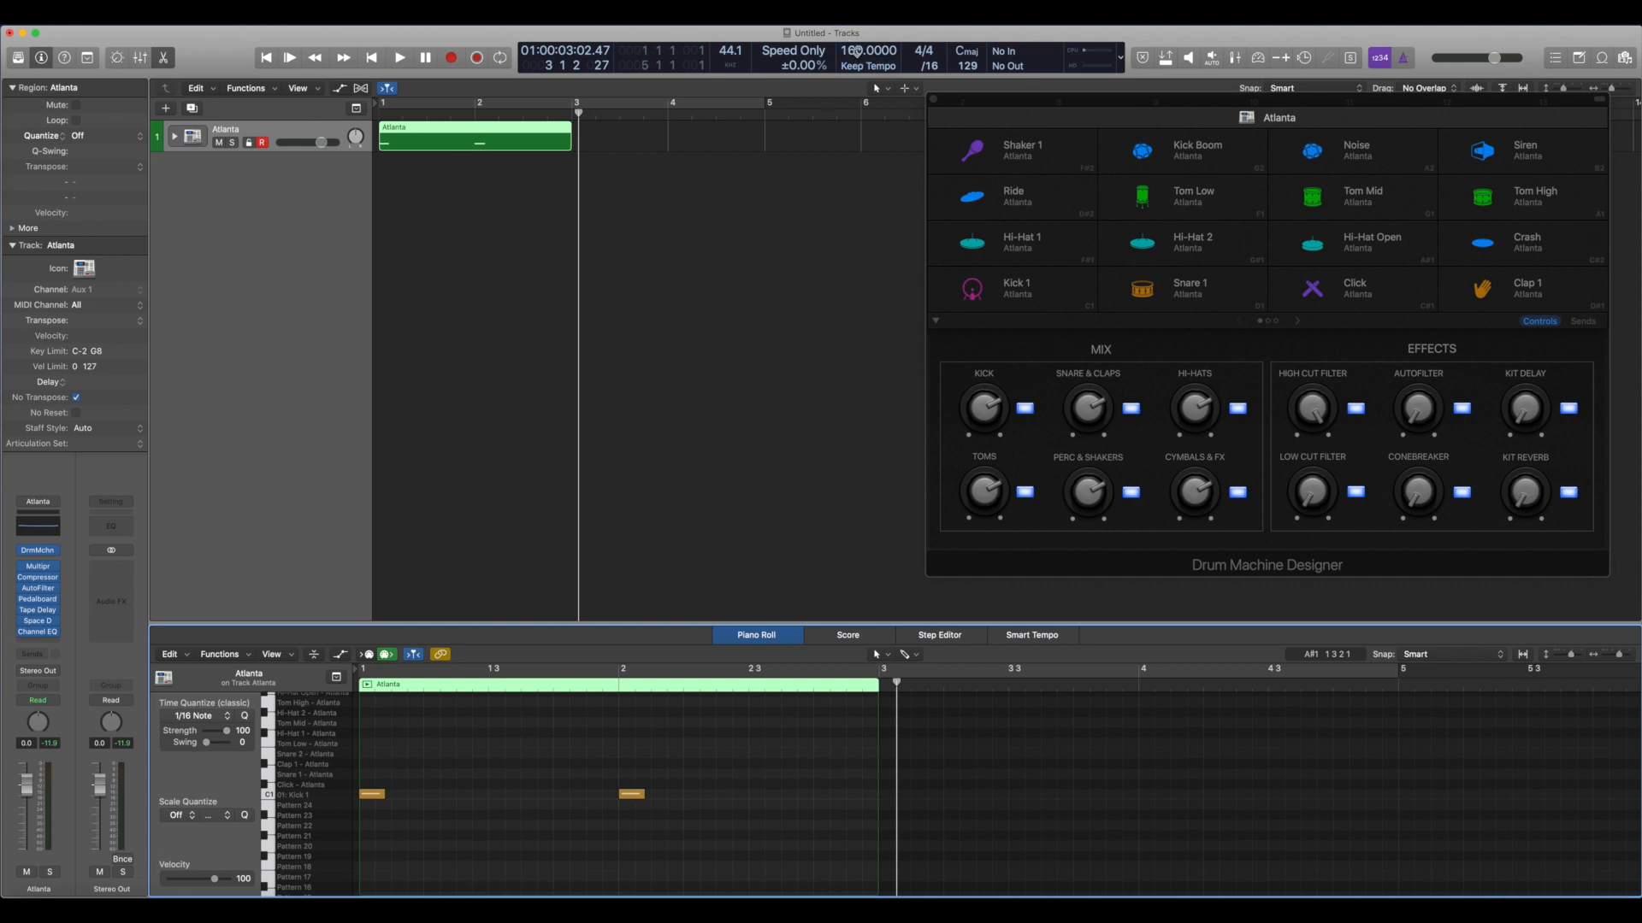
{"action": "scroll", "coordinate": [443, 828], "scroll_direction": "down", "scroll_amount": 3}
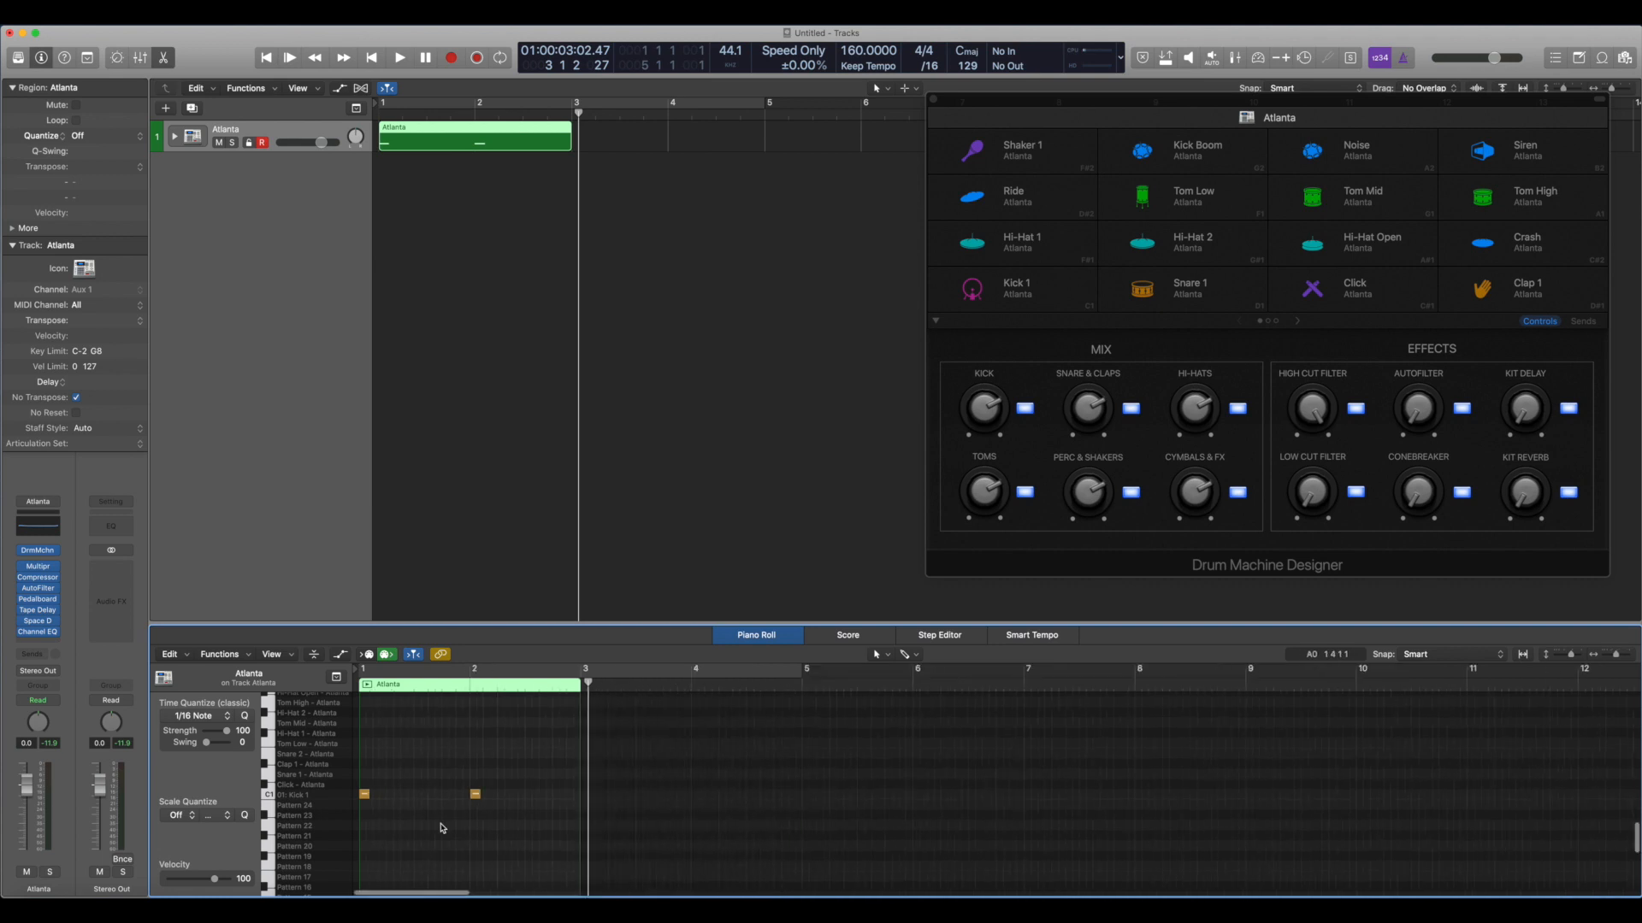
{"action": "scroll", "coordinate": [442, 827], "scroll_direction": "up", "scroll_amount": 2}
{"action": "scroll", "coordinate": [411, 811], "scroll_direction": "up", "scroll_amount": 2}
{"action": "scroll", "coordinate": [411, 810], "scroll_direction": "up", "scroll_amount": 1}
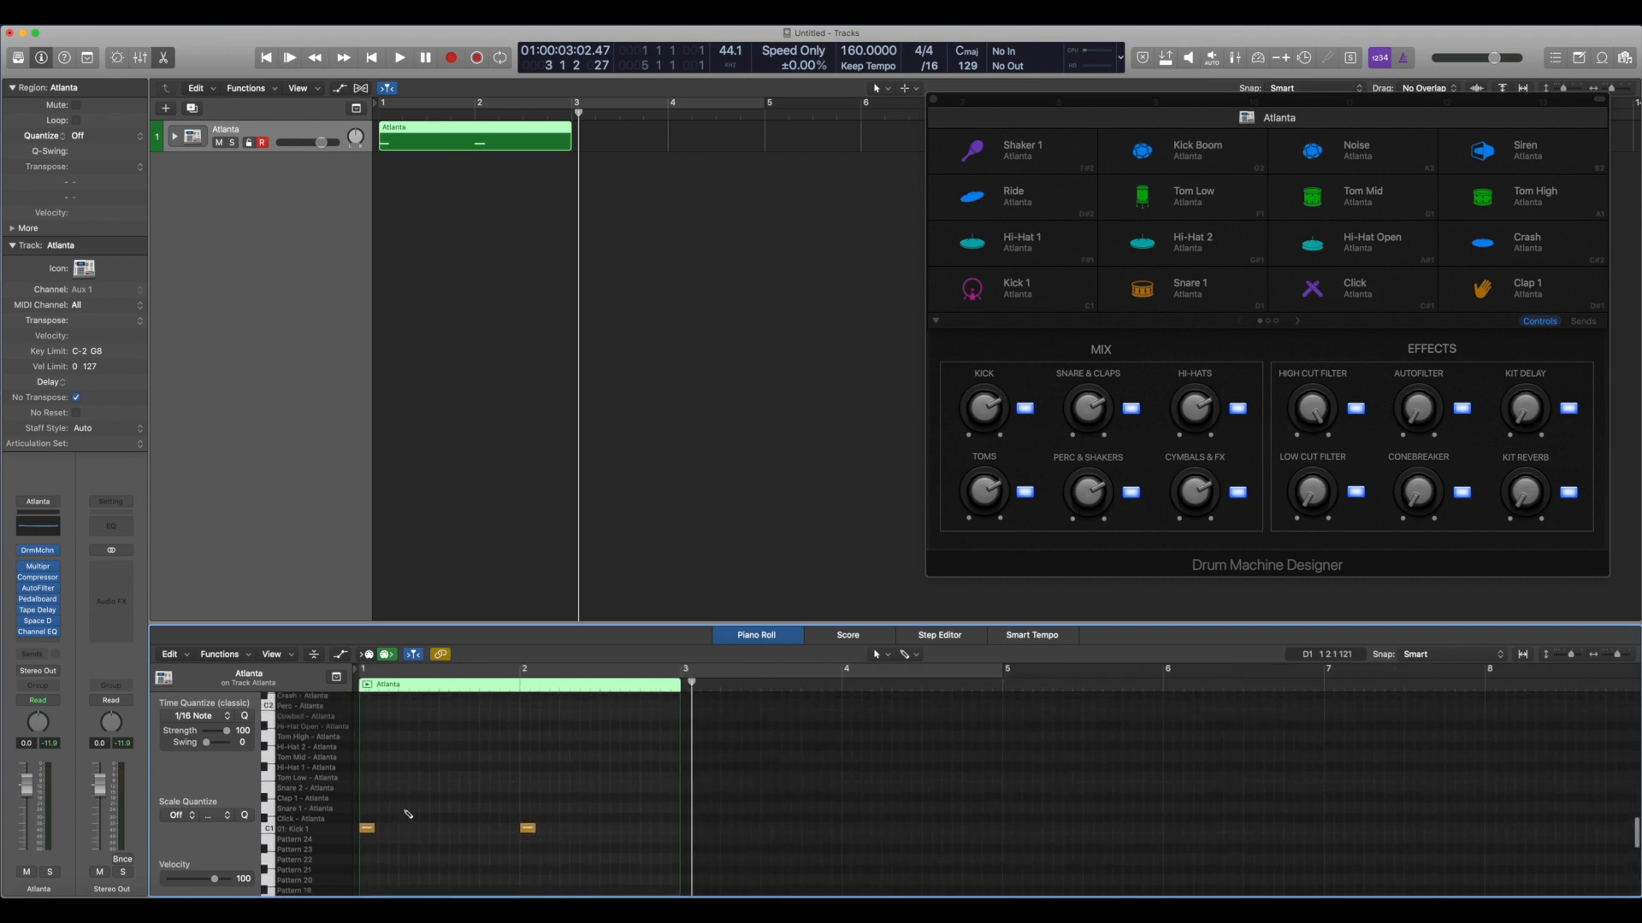
{"action": "left_click", "coordinate": [443, 809]}
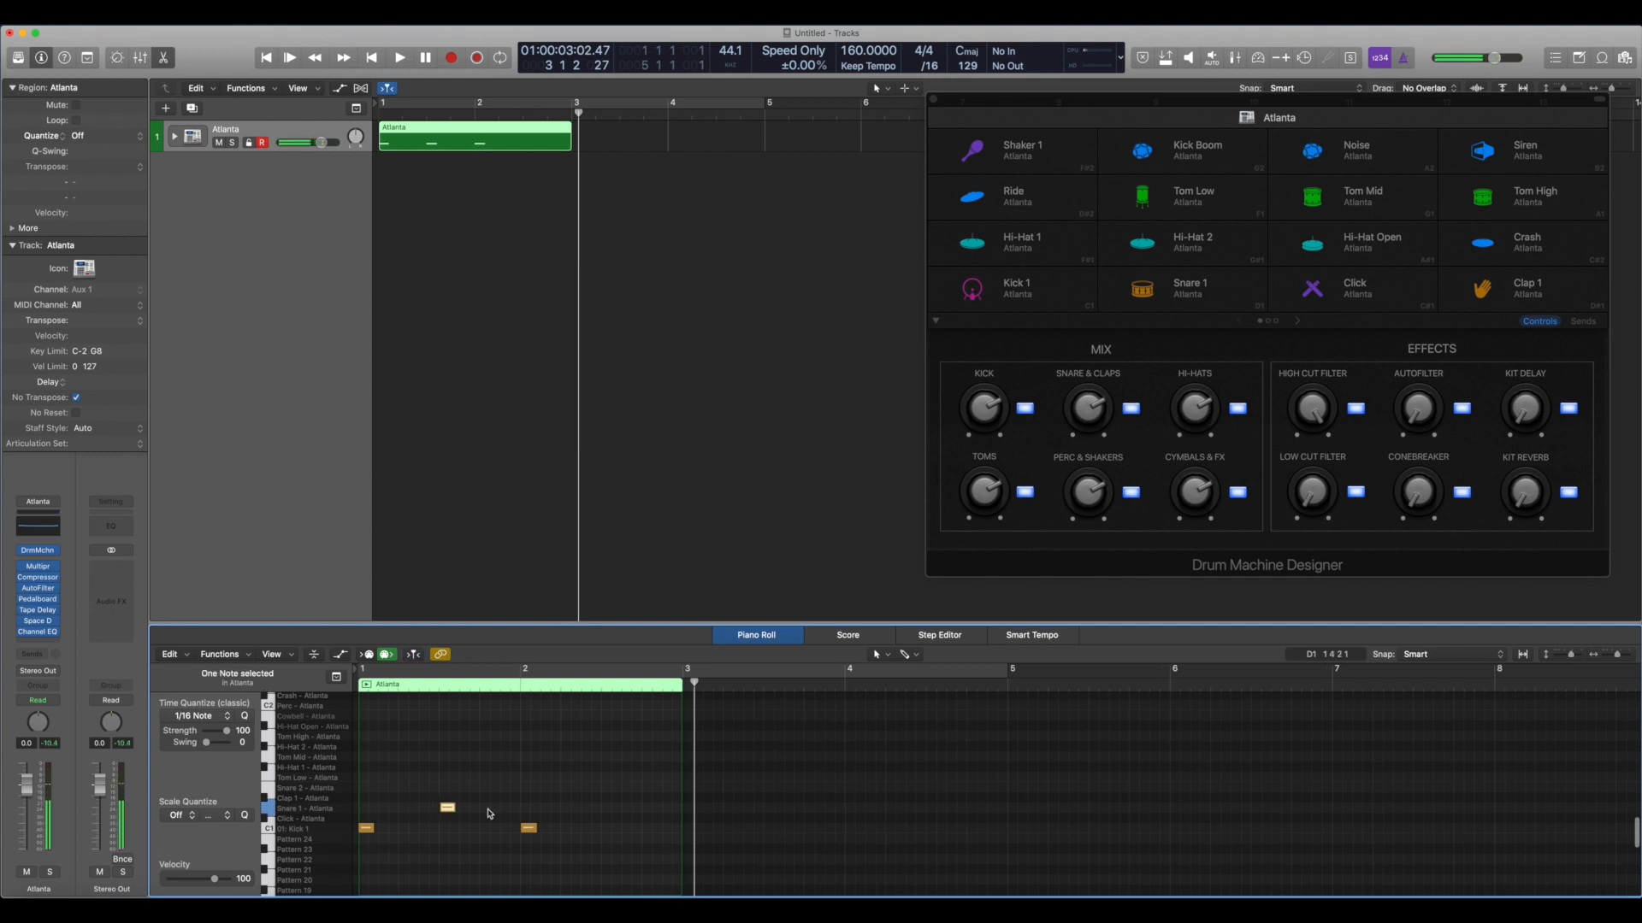
Check the Snare 1 note's position and set the project tempo to 130 BPM.
{"action": "scroll", "coordinate": [466, 811], "scroll_direction": "up", "scroll_amount": 2}
{"action": "scroll", "coordinate": [427, 820], "scroll_direction": "left", "scroll_amount": 3}
{"action": "left_click", "coordinate": [372, 838]}
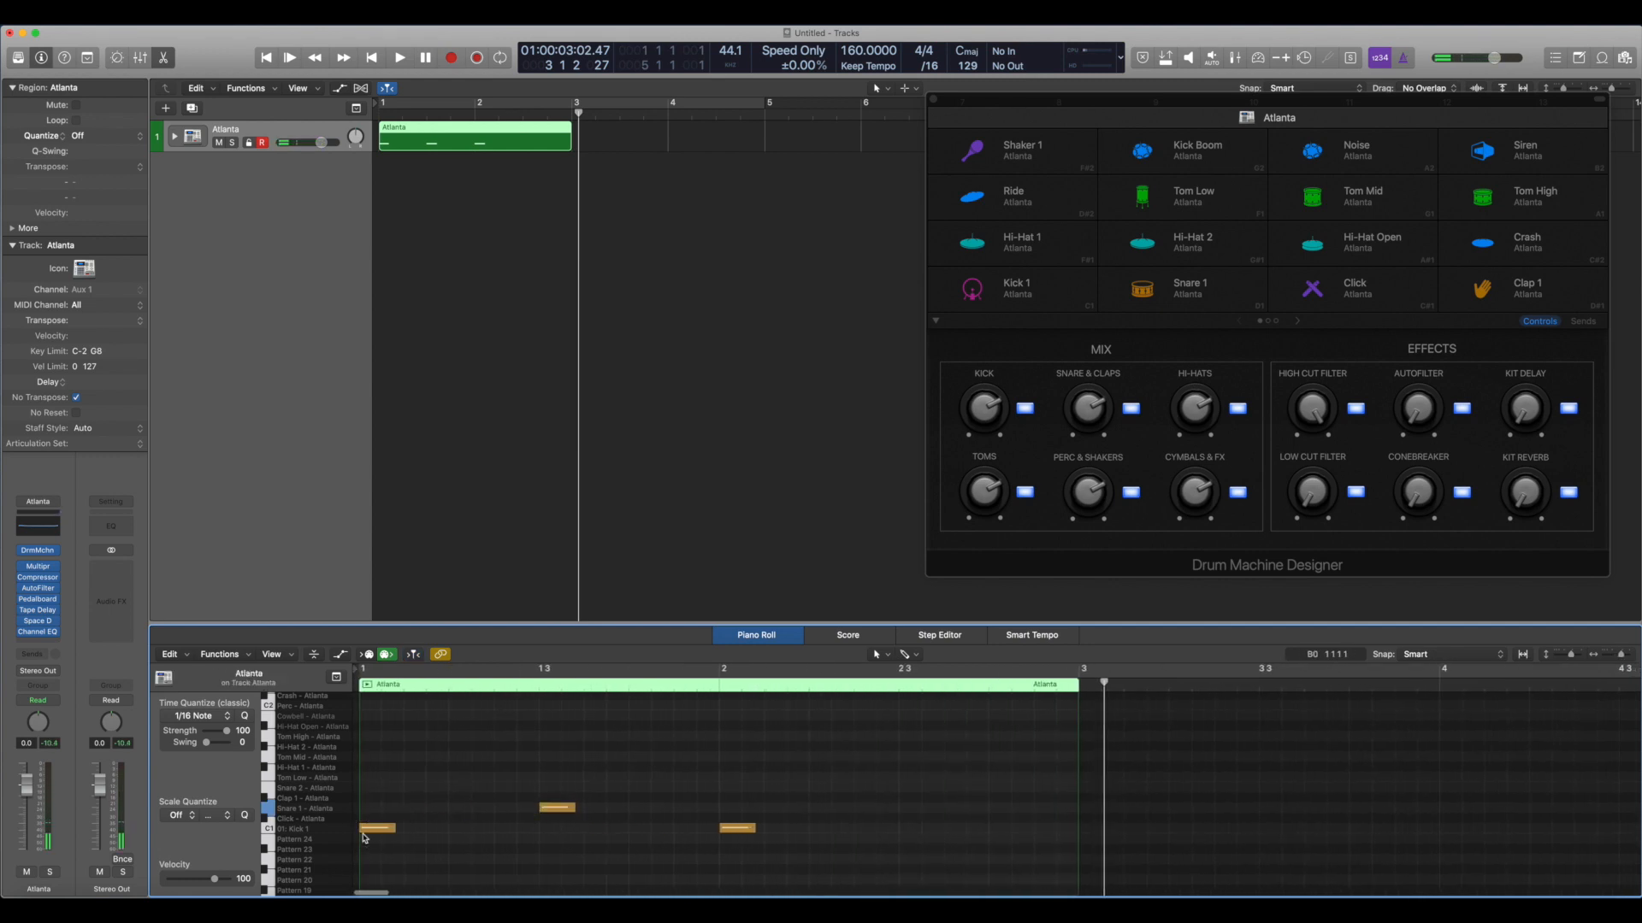
{"action": "left_click", "coordinate": [554, 809]}
{"action": "left_click_drag", "start_coordinate": [868, 51], "coordinate": [868, 77]}
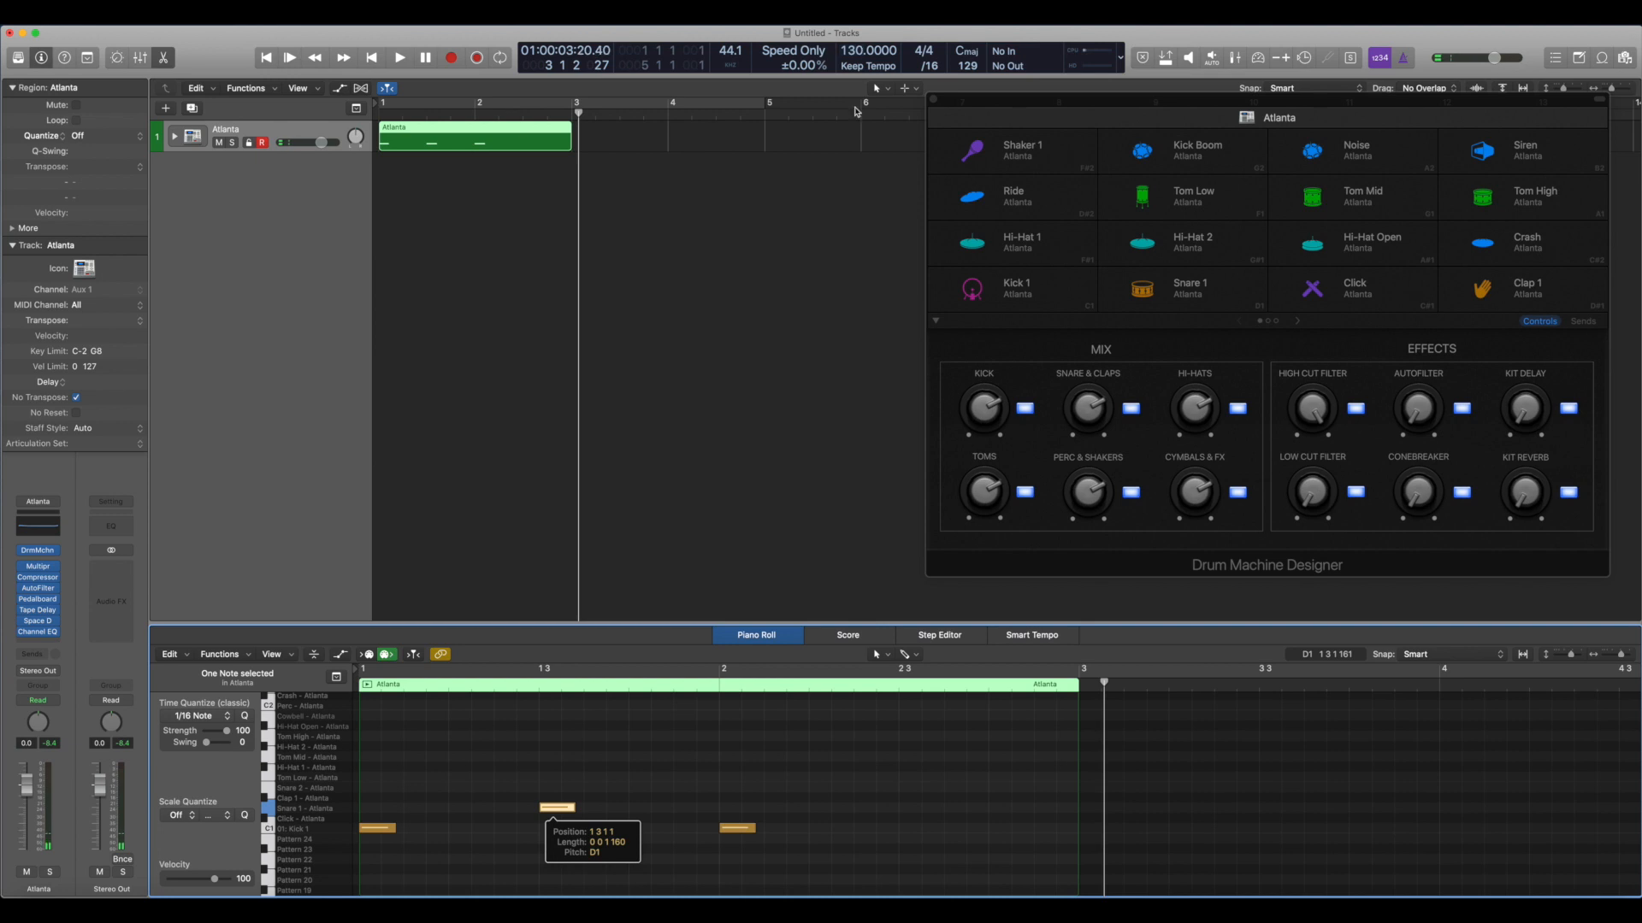
Draw a second Snare 1 note on beat 3 of bar 2 and deselect it.
{"action": "left_click", "coordinate": [592, 732]}
{"action": "scroll", "coordinate": [593, 731], "scroll_direction": "down", "scroll_amount": 5}
{"action": "scroll", "coordinate": [593, 731], "scroll_direction": "up", "scroll_amount": 3}
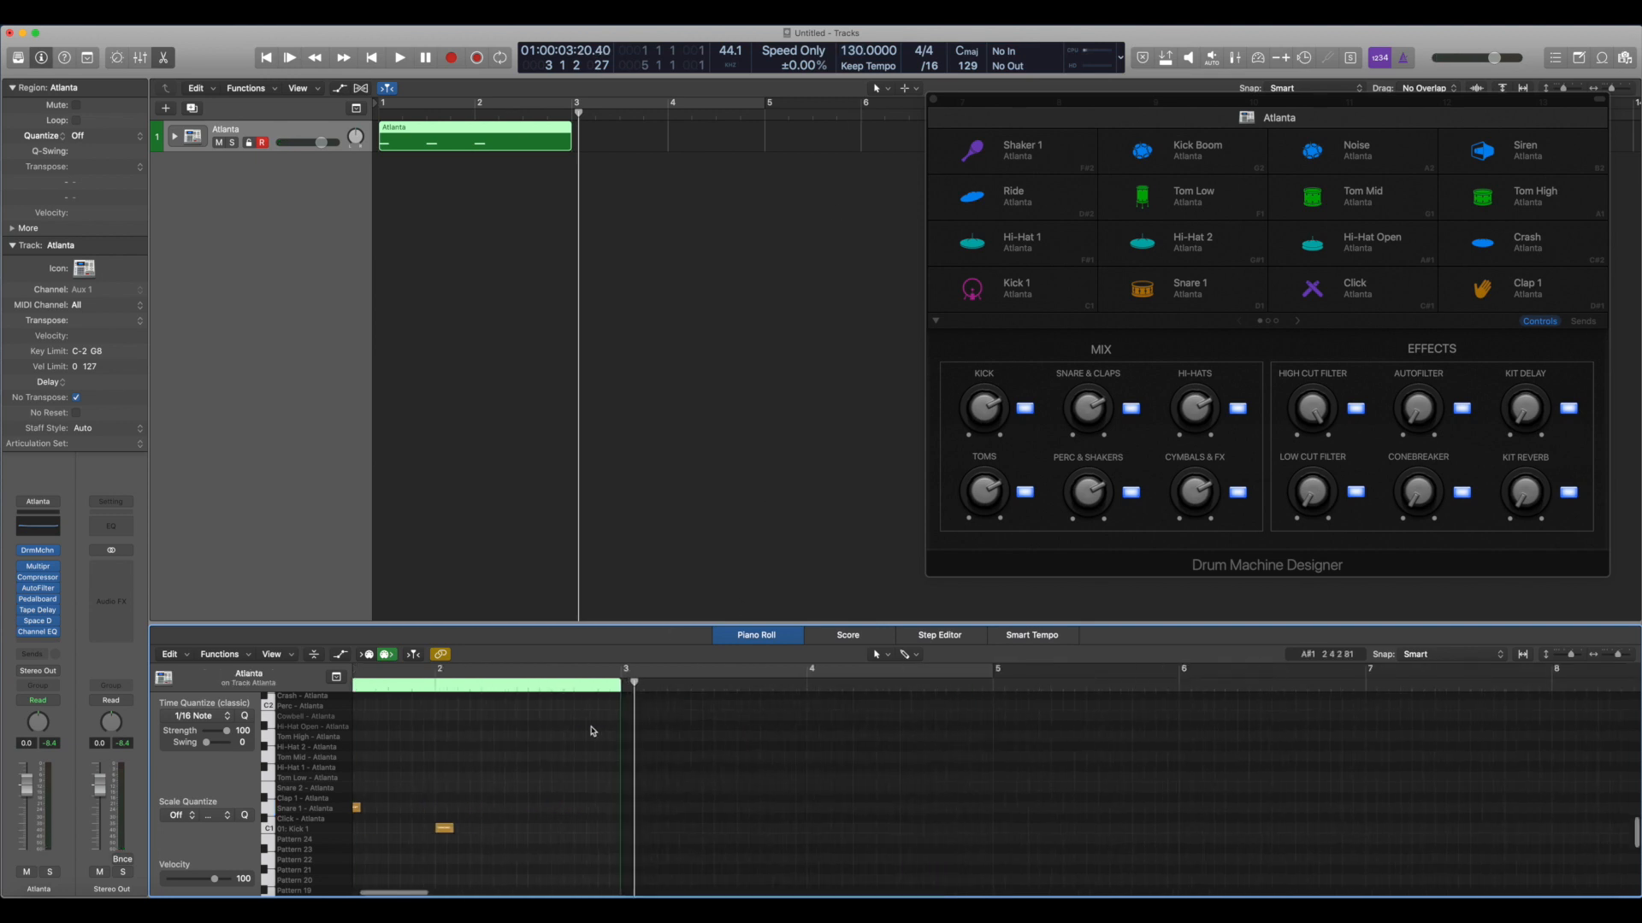
{"action": "scroll", "coordinate": [593, 732], "scroll_direction": "left", "scroll_amount": 4}
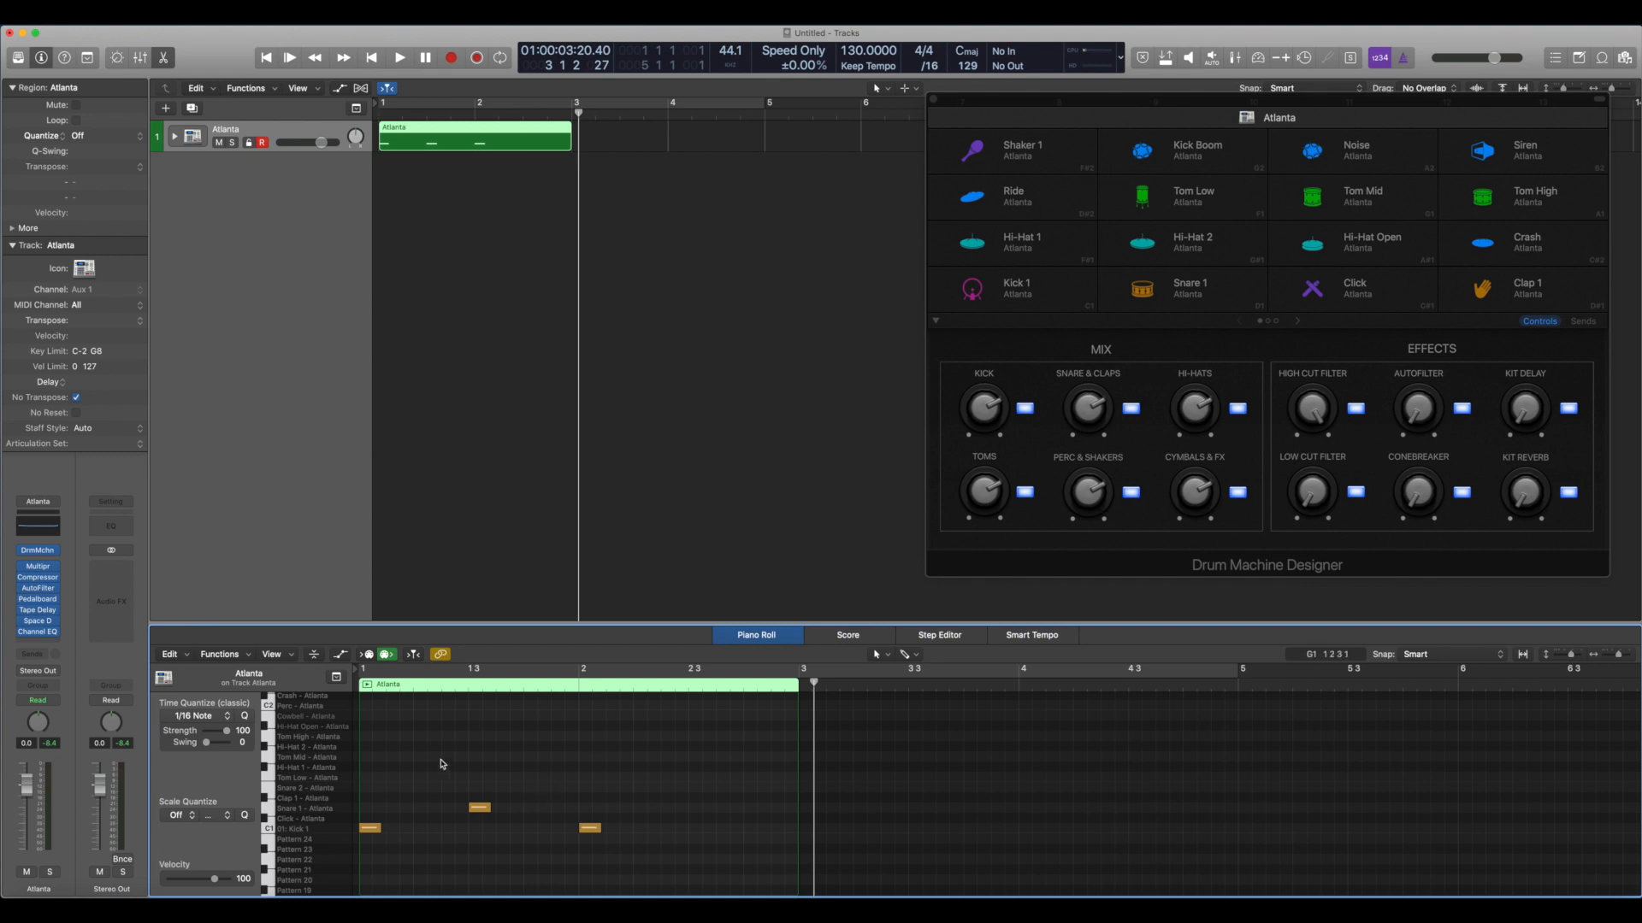
{"action": "left_click", "coordinate": [692, 807]}
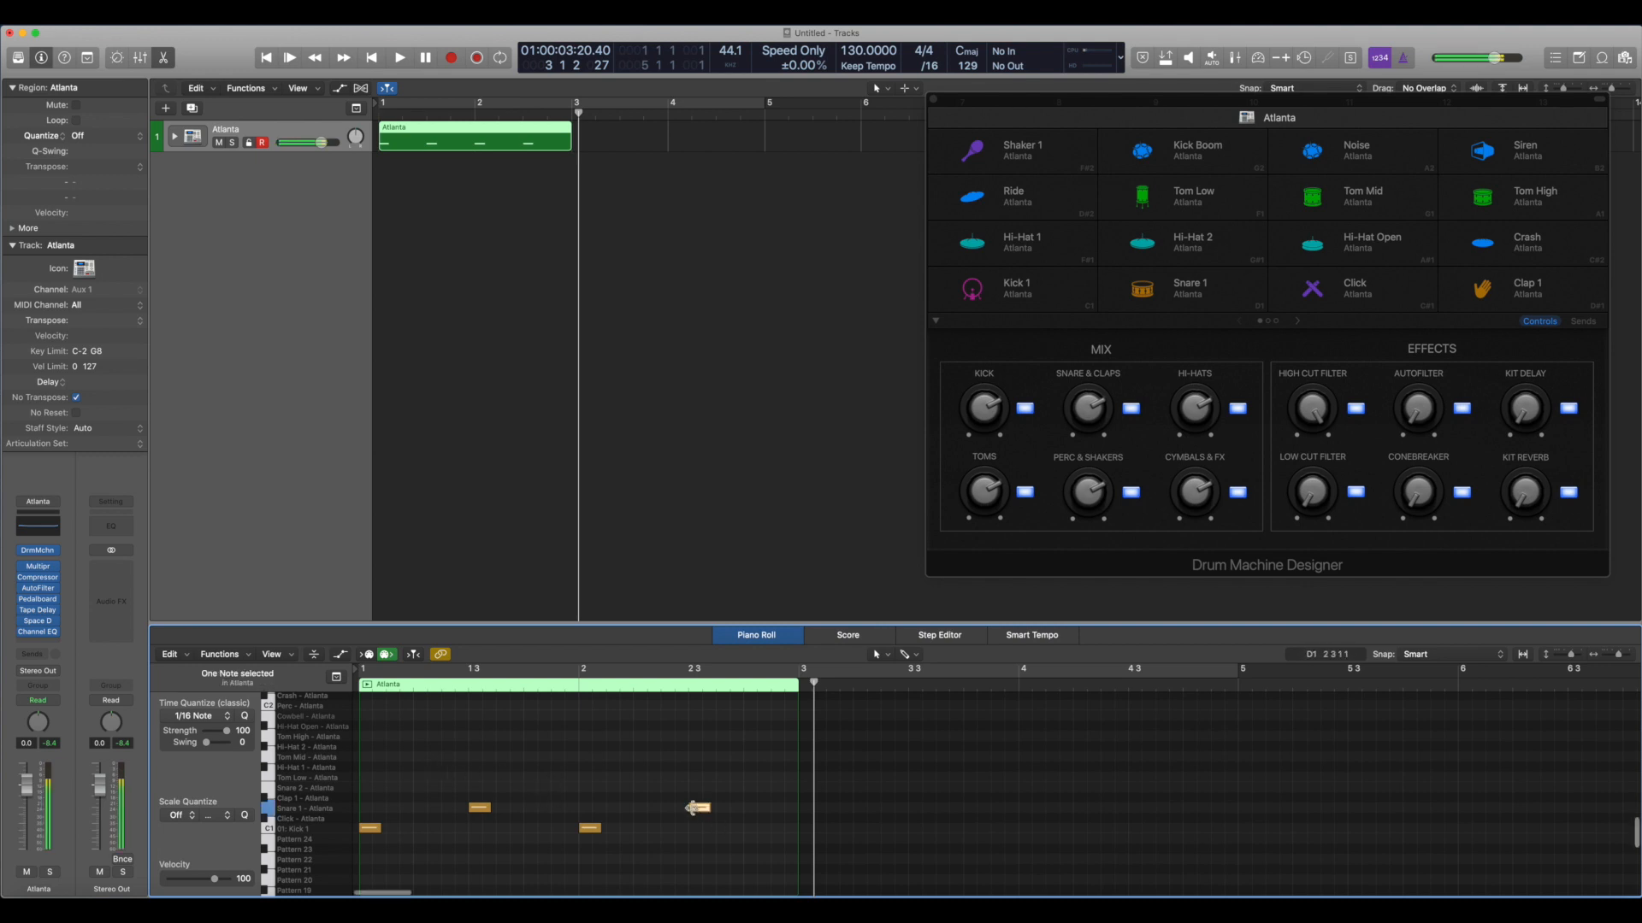
{"action": "left_click", "coordinate": [632, 778]}
Play the two-bar kick and snare pattern from the beginning, then stop playback.
{"action": "scroll", "coordinate": [632, 778], "scroll_direction": "down", "scroll_amount": 3}
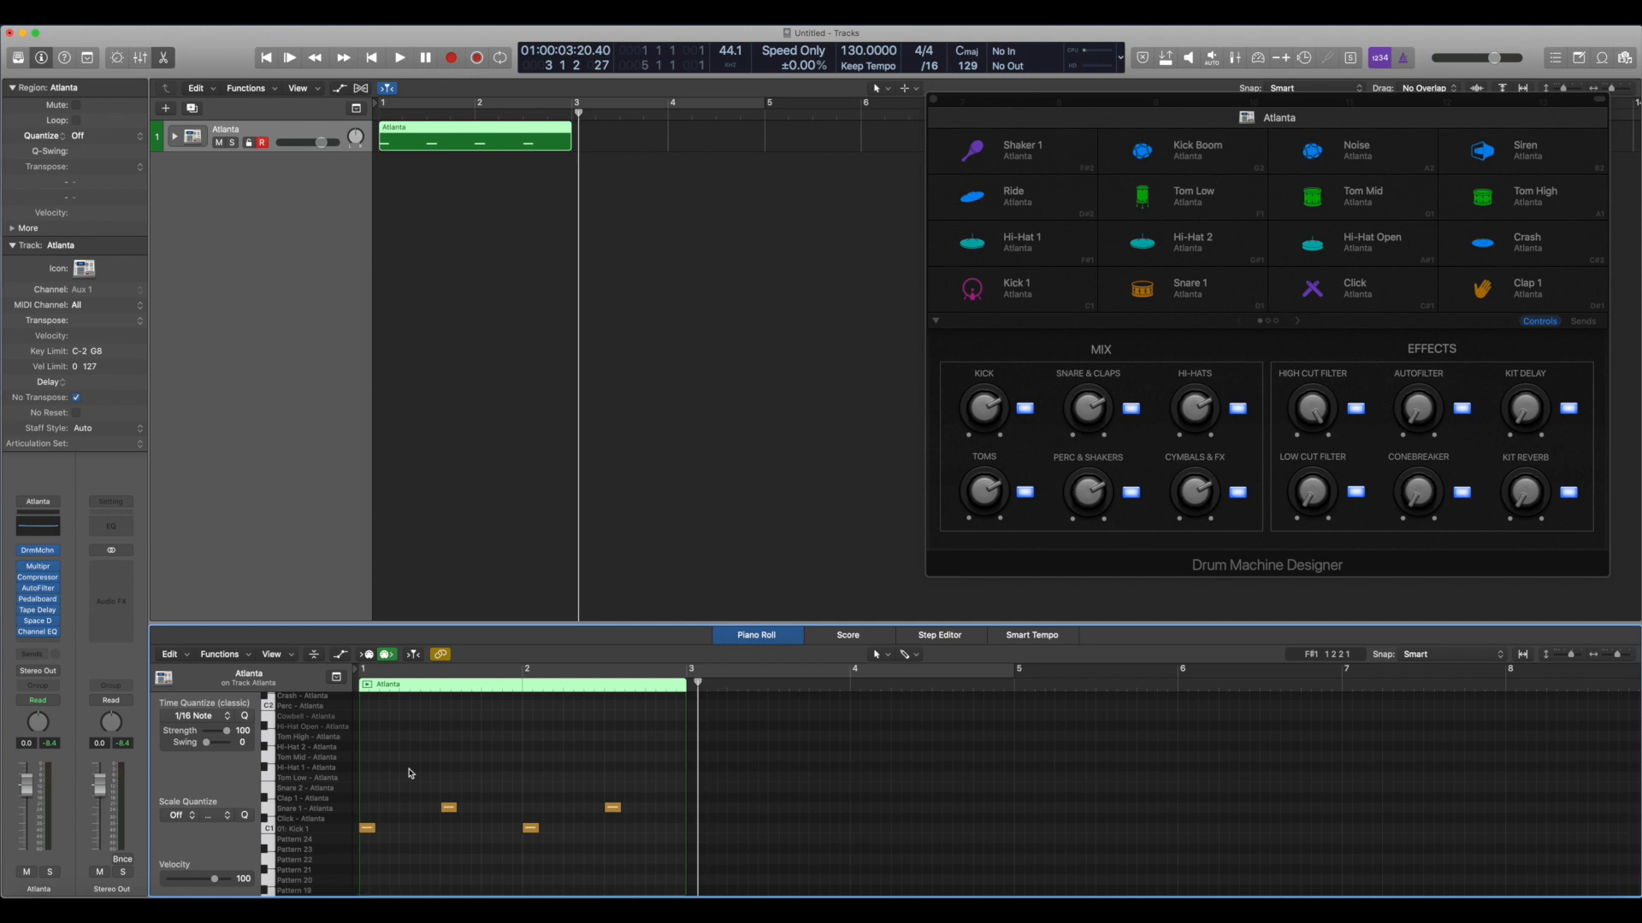
{"action": "scroll", "coordinate": [410, 774], "scroll_direction": "up", "scroll_amount": 4}
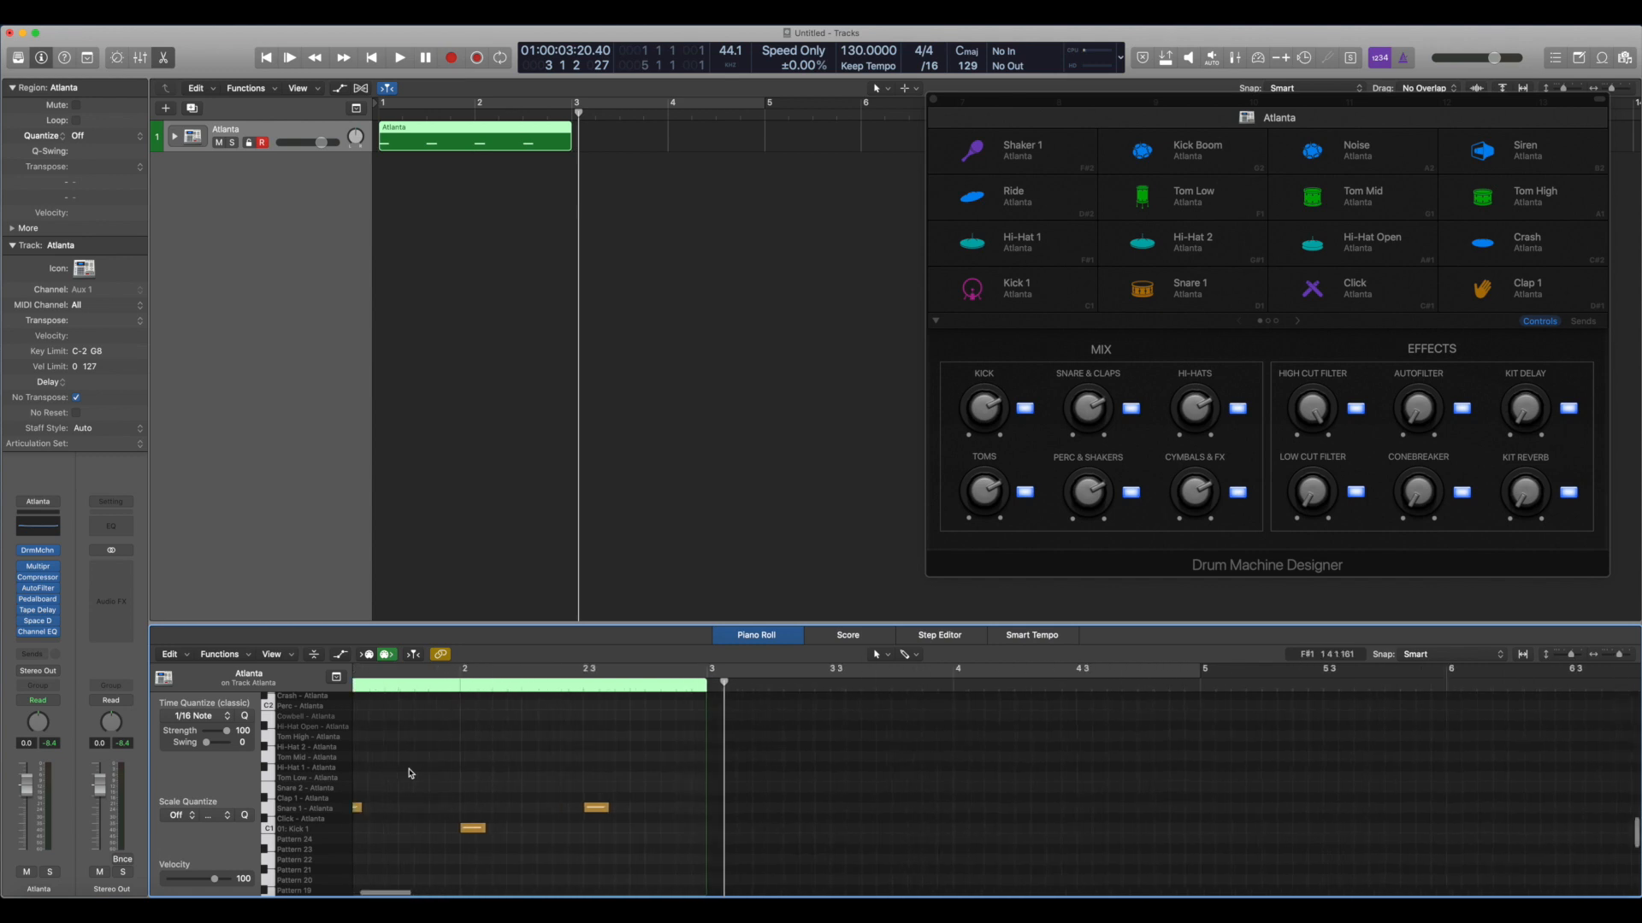
{"action": "scroll", "coordinate": [410, 774], "scroll_direction": "left", "scroll_amount": 3}
{"action": "scroll", "coordinate": [468, 740], "scroll_direction": "down", "scroll_amount": 1}
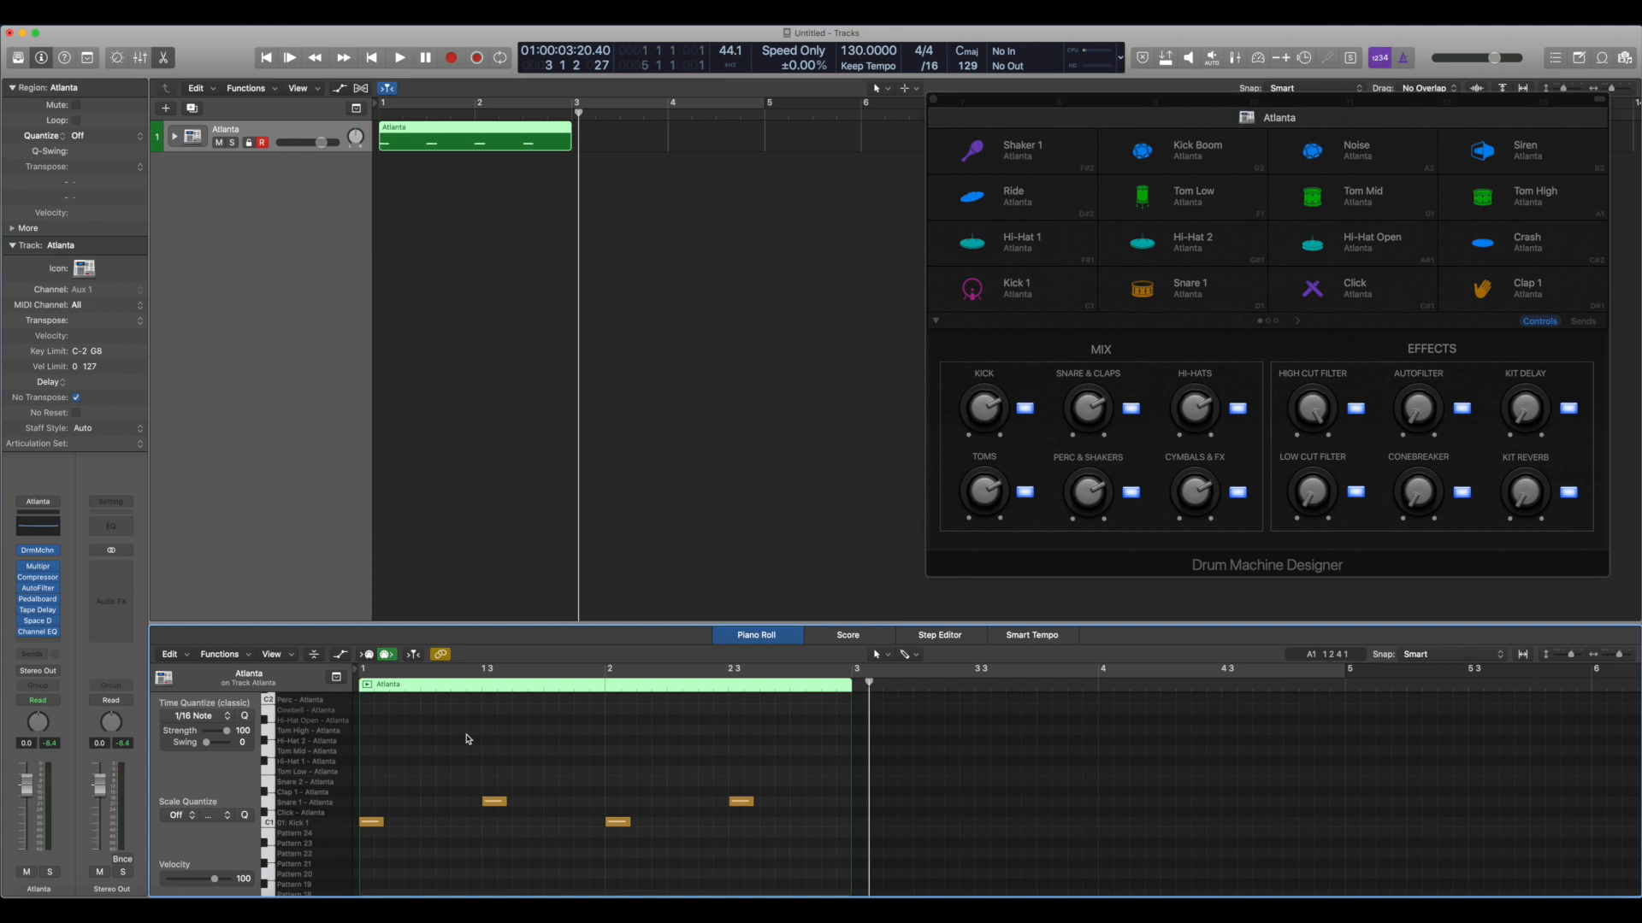
{"action": "left_click", "coordinate": [342, 229]}
{"action": "left_click", "coordinate": [432, 770]}
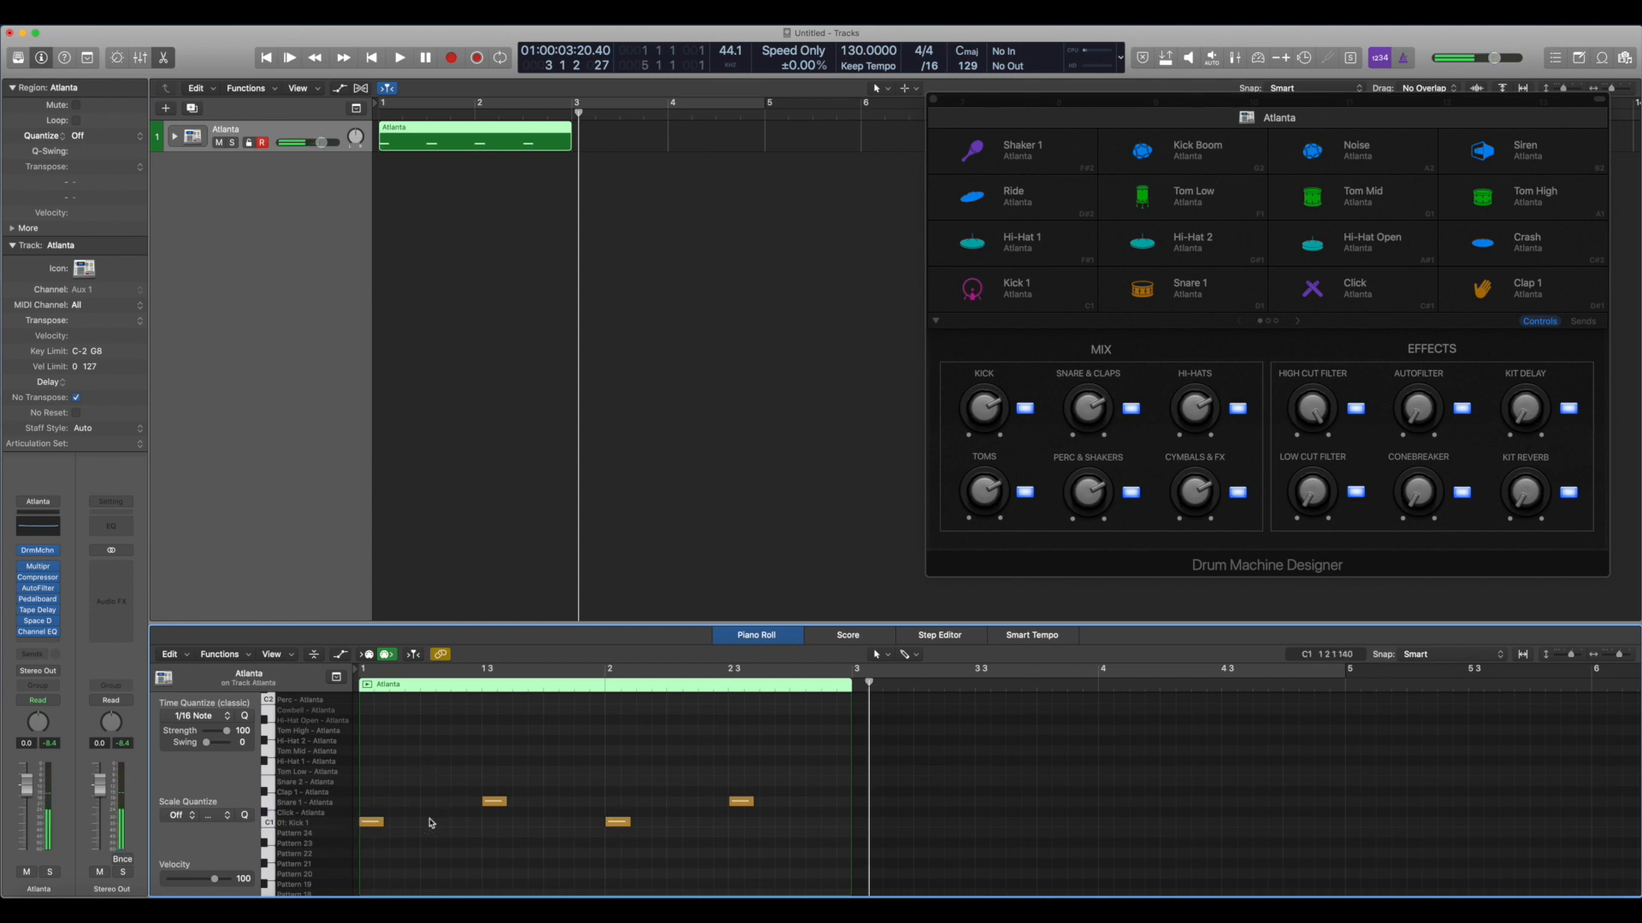
{"action": "key", "text": "Return"}
{"action": "key", "text": "space"}
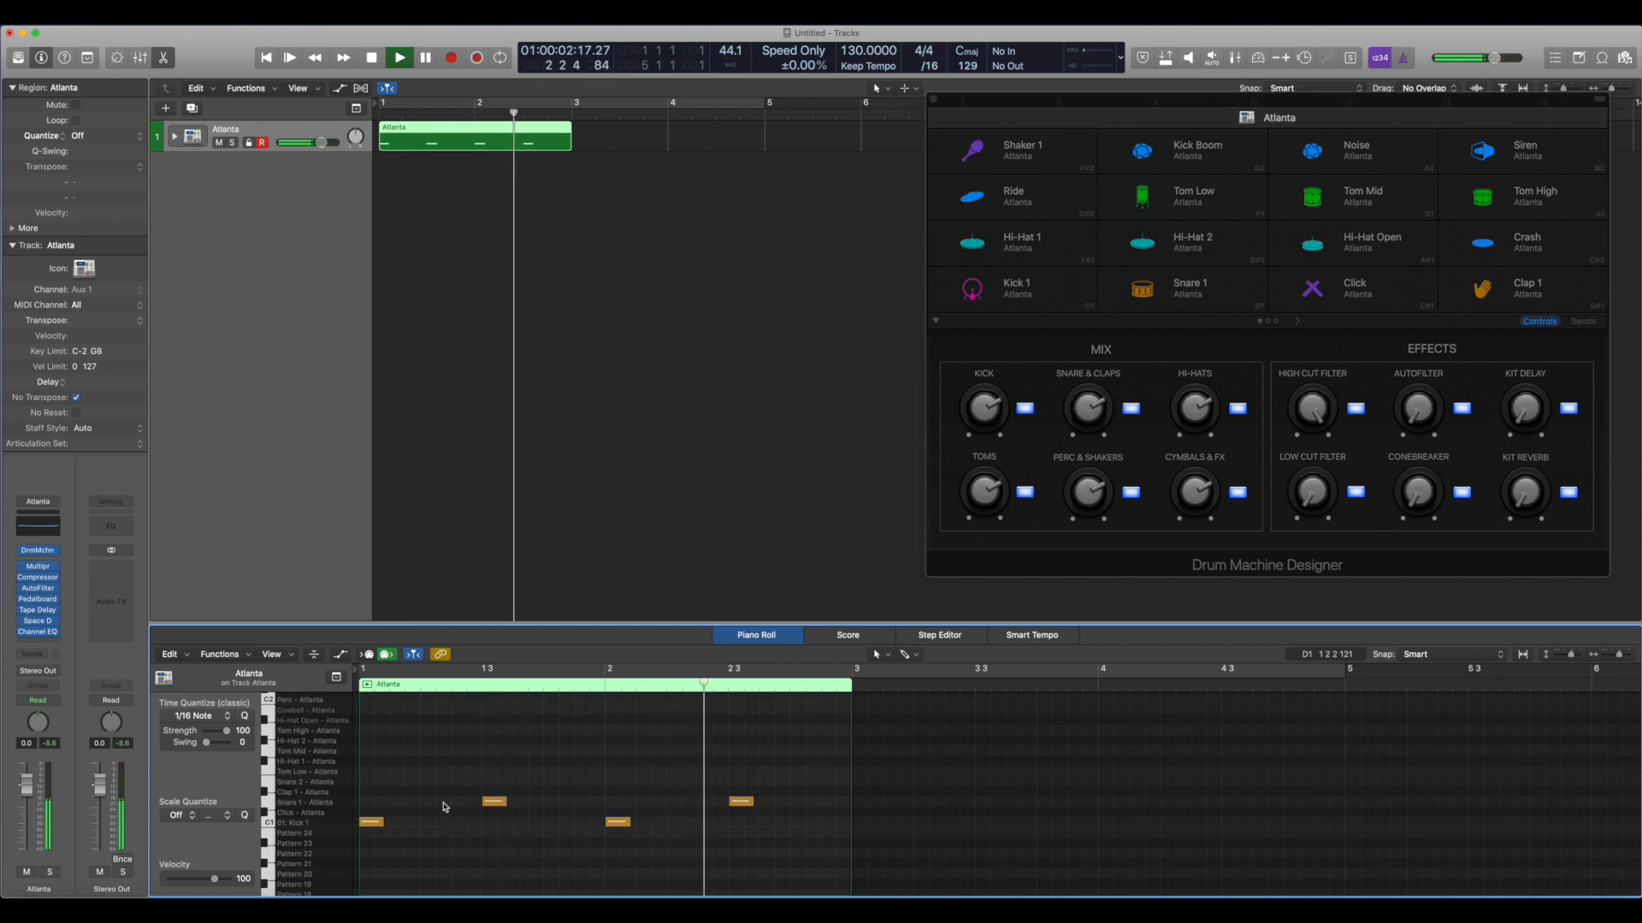
{"action": "key", "text": "space"}
Check which tool is assigned as the secondary tool in the Piano Roll.
{"action": "left_click", "coordinate": [411, 795]}
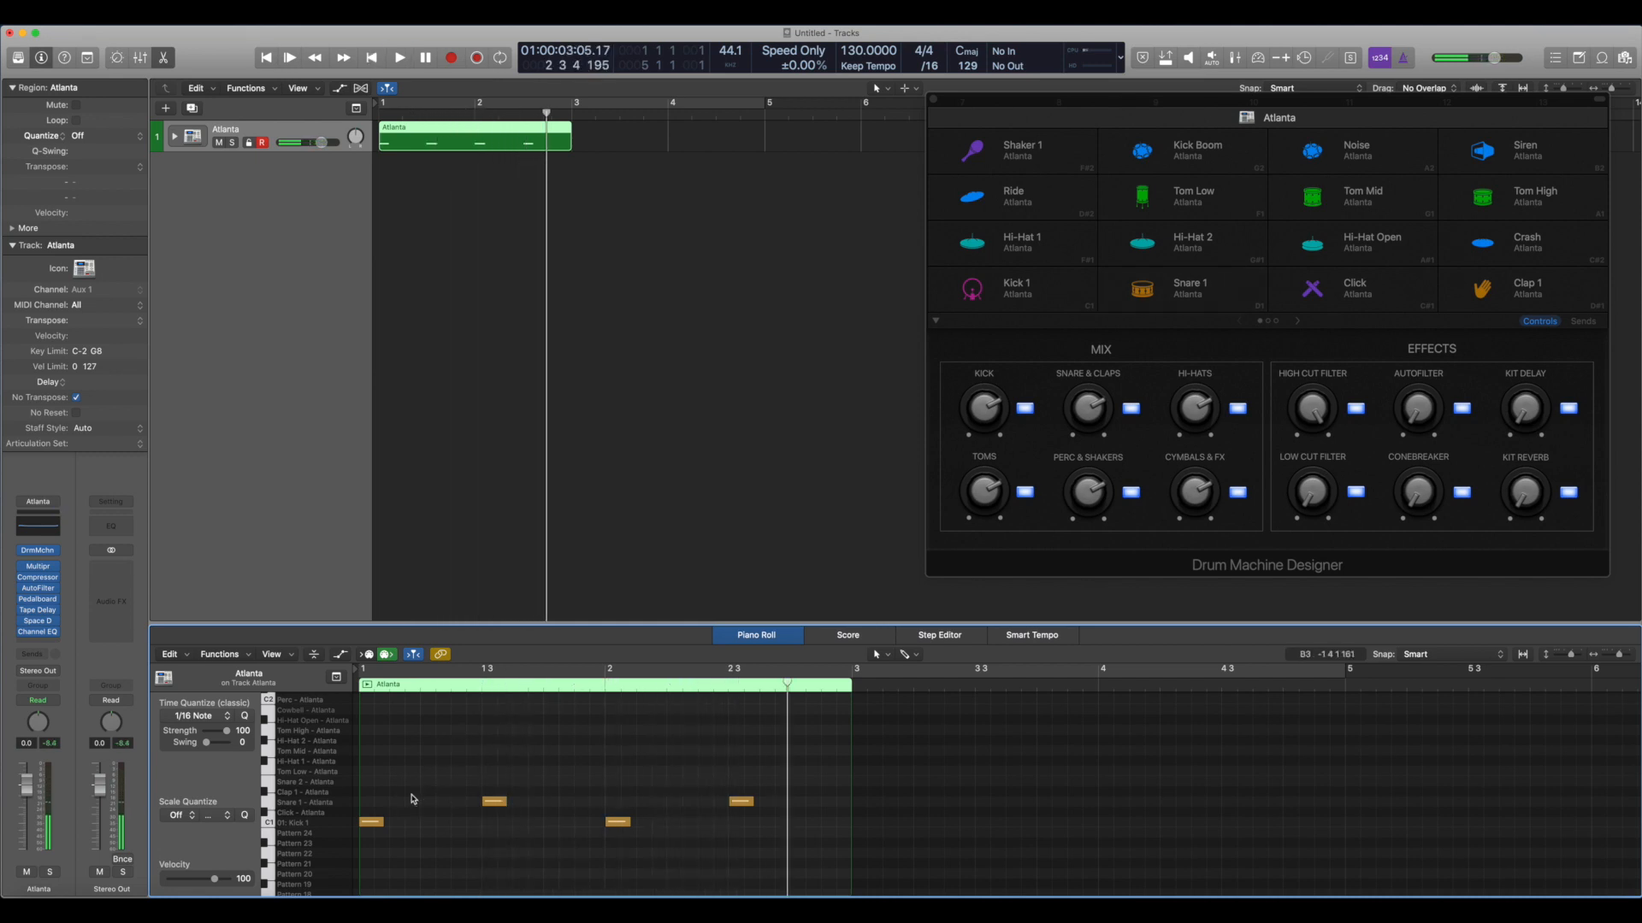
{"action": "left_click", "coordinate": [914, 655]}
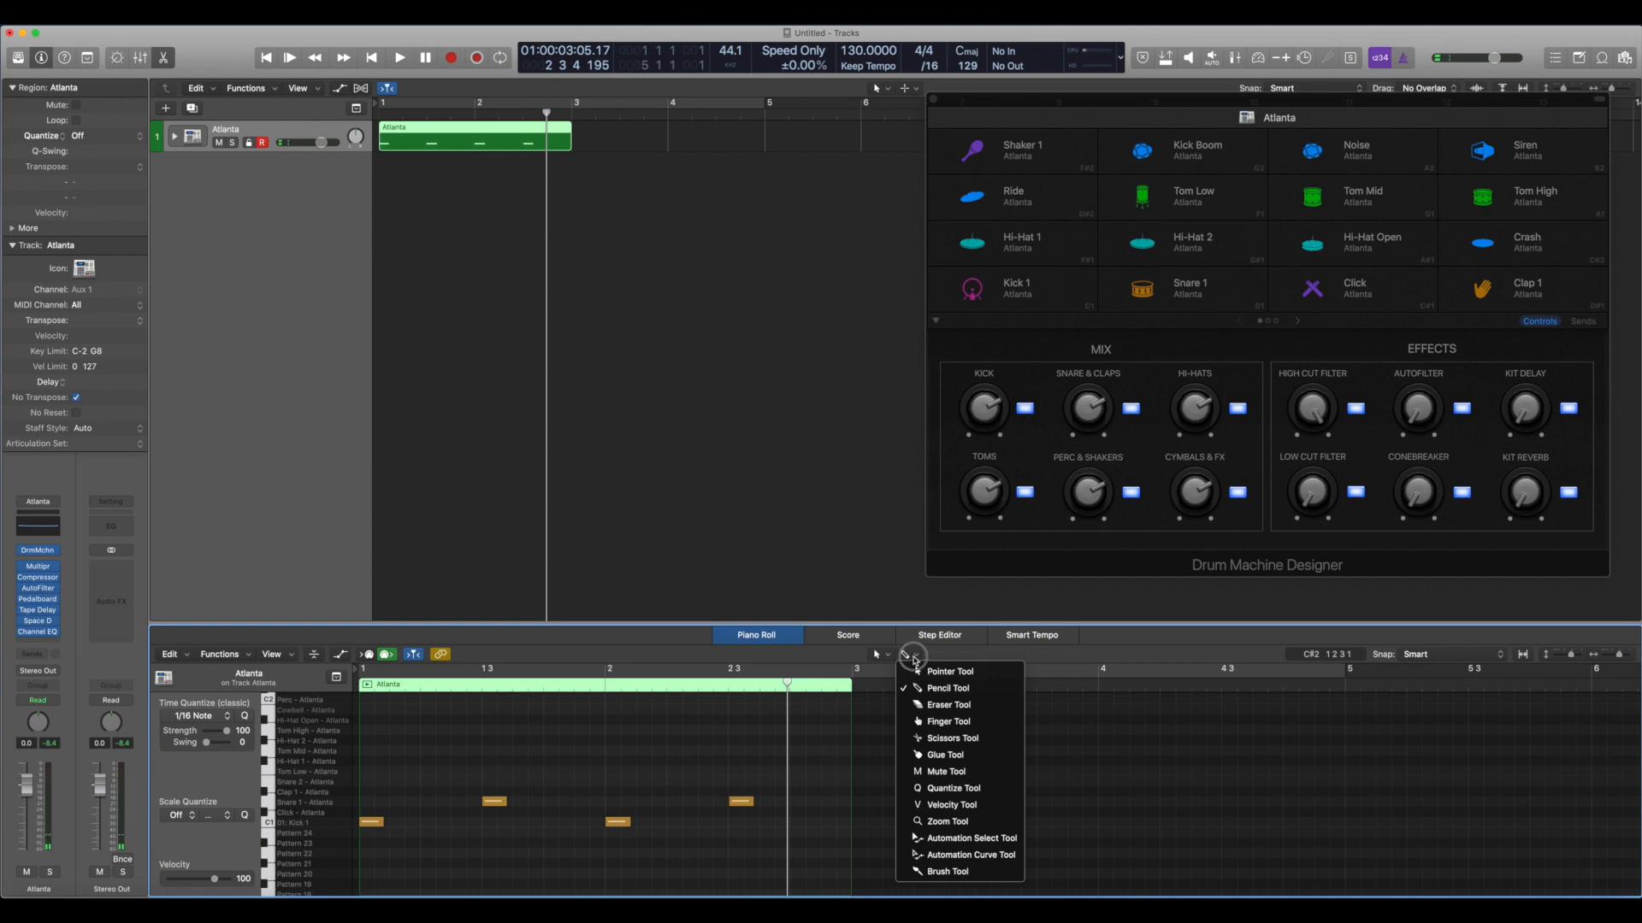
{"action": "left_click", "coordinate": [816, 714]}
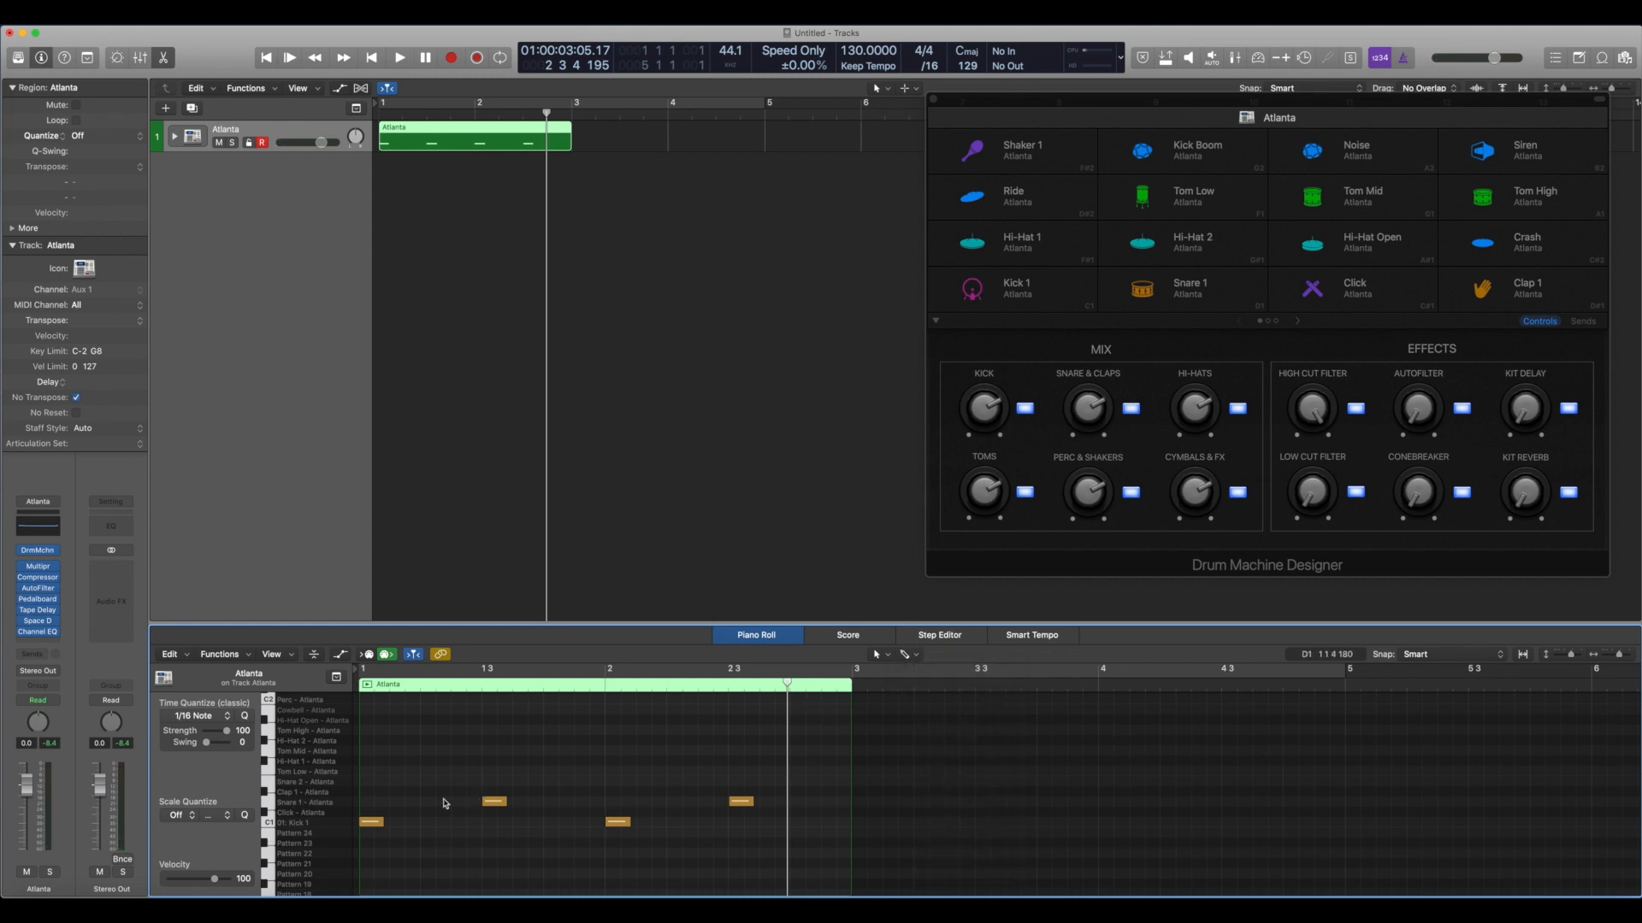
Move both Snare 1 notes to beat 2 of their bars.
{"action": "left_click", "coordinate": [498, 802]}
{"action": "left_click", "coordinate": [511, 815]}
{"action": "left_click", "coordinate": [330, 808]}
{"action": "left_click_drag", "start_coordinate": [492, 802], "coordinate": [431, 806]}
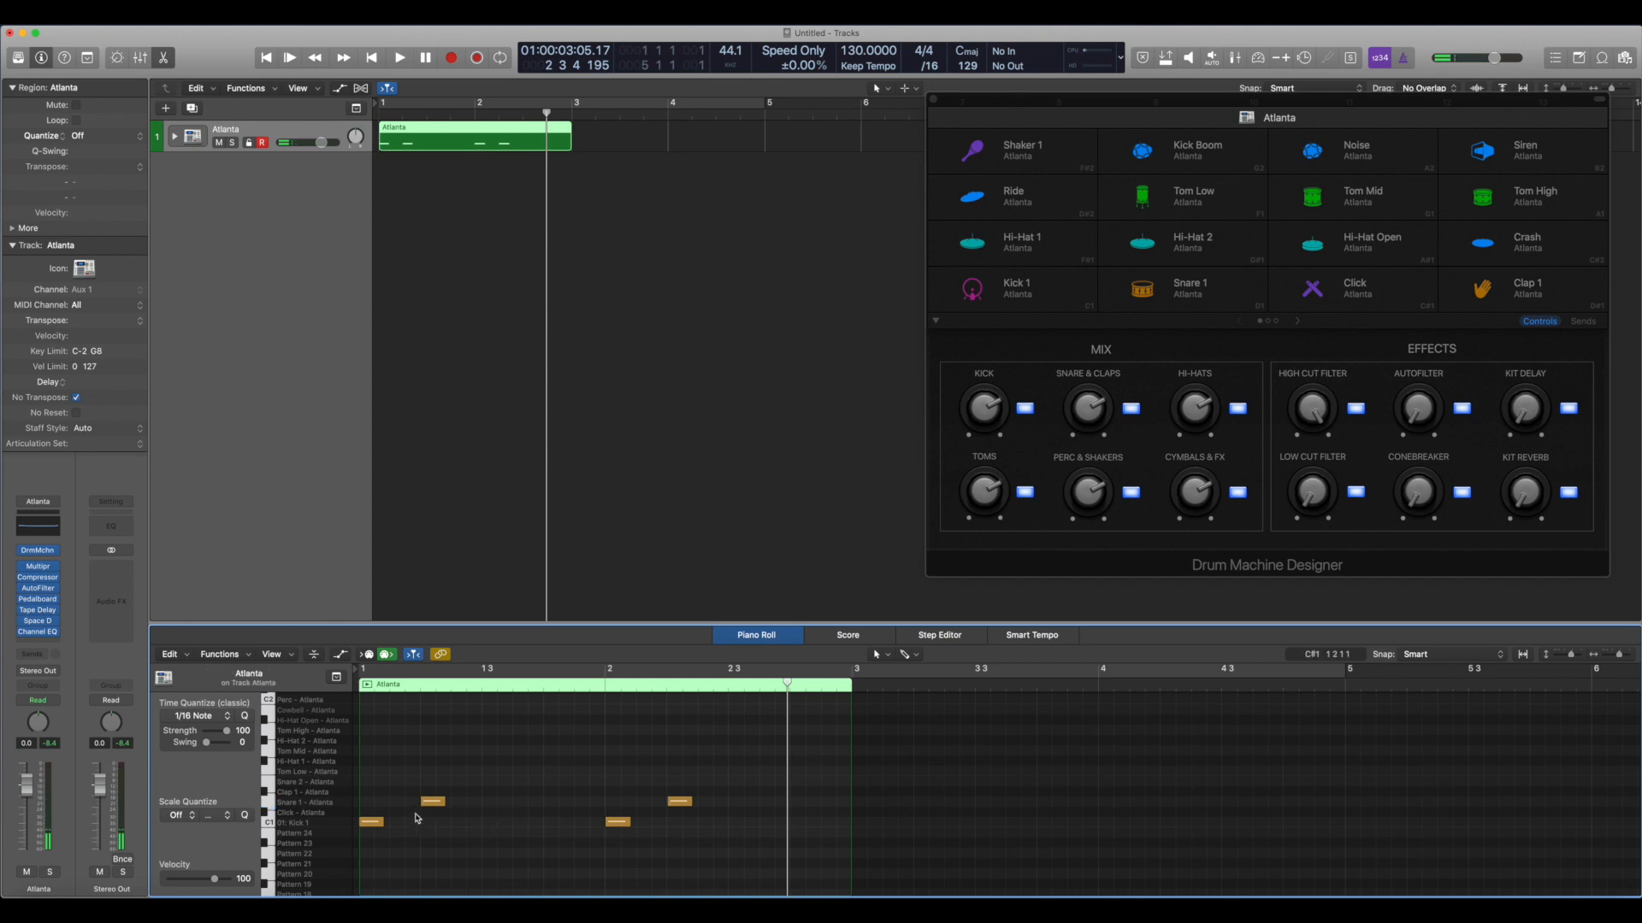
{"action": "mouse_move", "coordinate": [430, 804]}
{"action": "left_mouse_down"}
{"action": "mouse_move", "coordinate": [543, 803]}
{"action": "mouse_move", "coordinate": [433, 807]}
{"action": "left_mouse_up"}
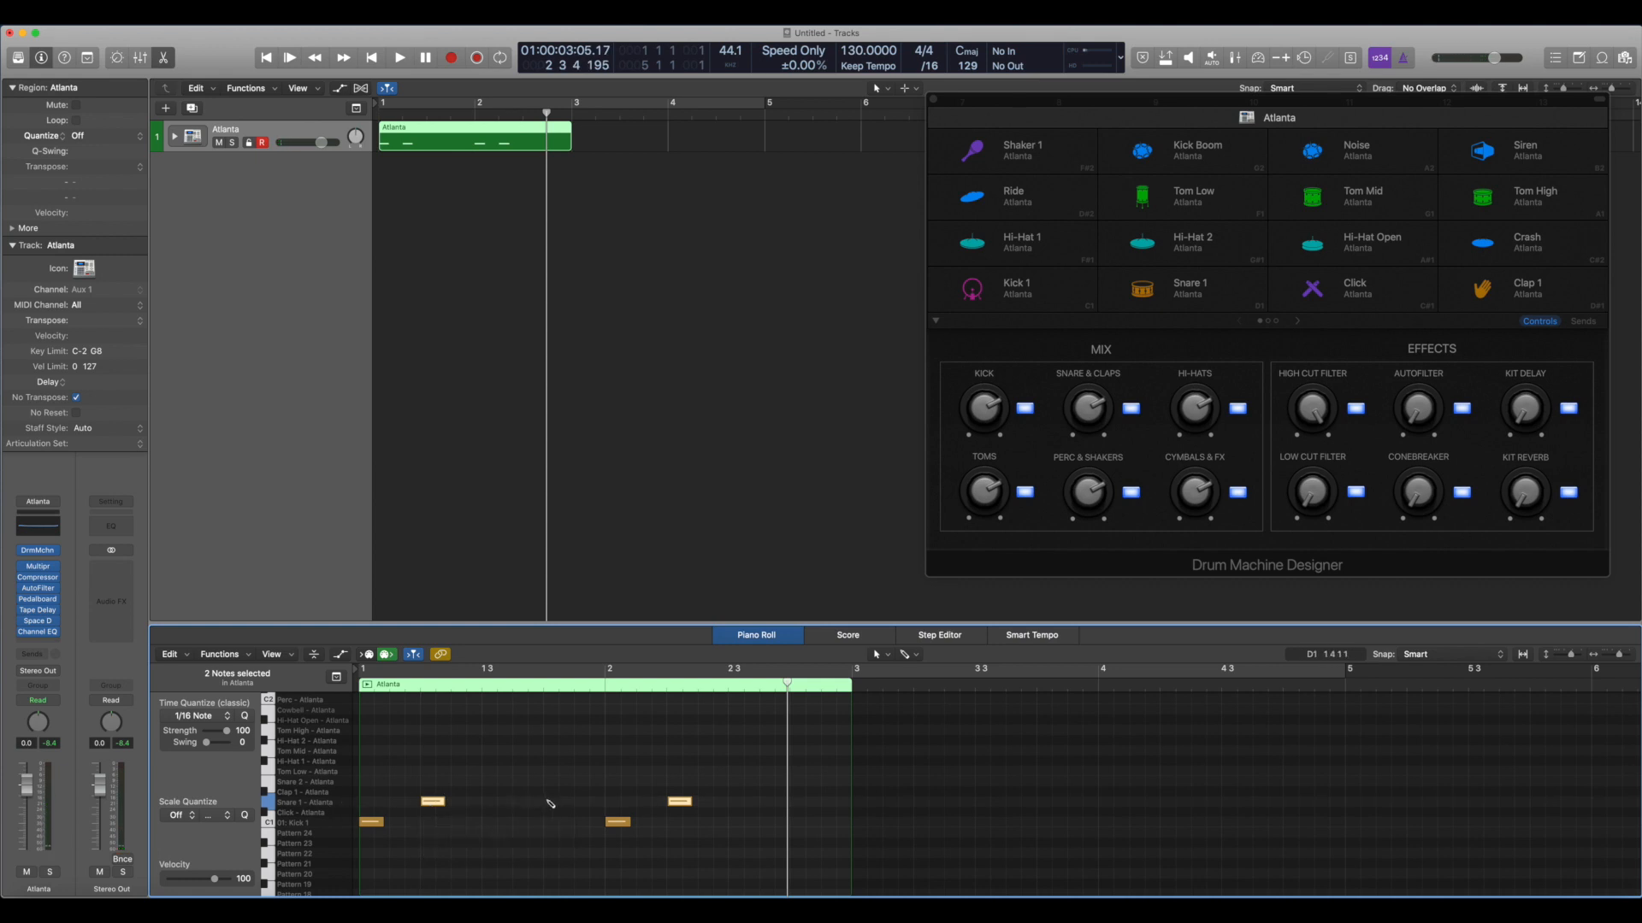
Draw Snare 1 notes on beat 4 of bars 1 and 2, and play the pattern from the beginning.
{"action": "left_click", "coordinate": [551, 801], "text": "super"}
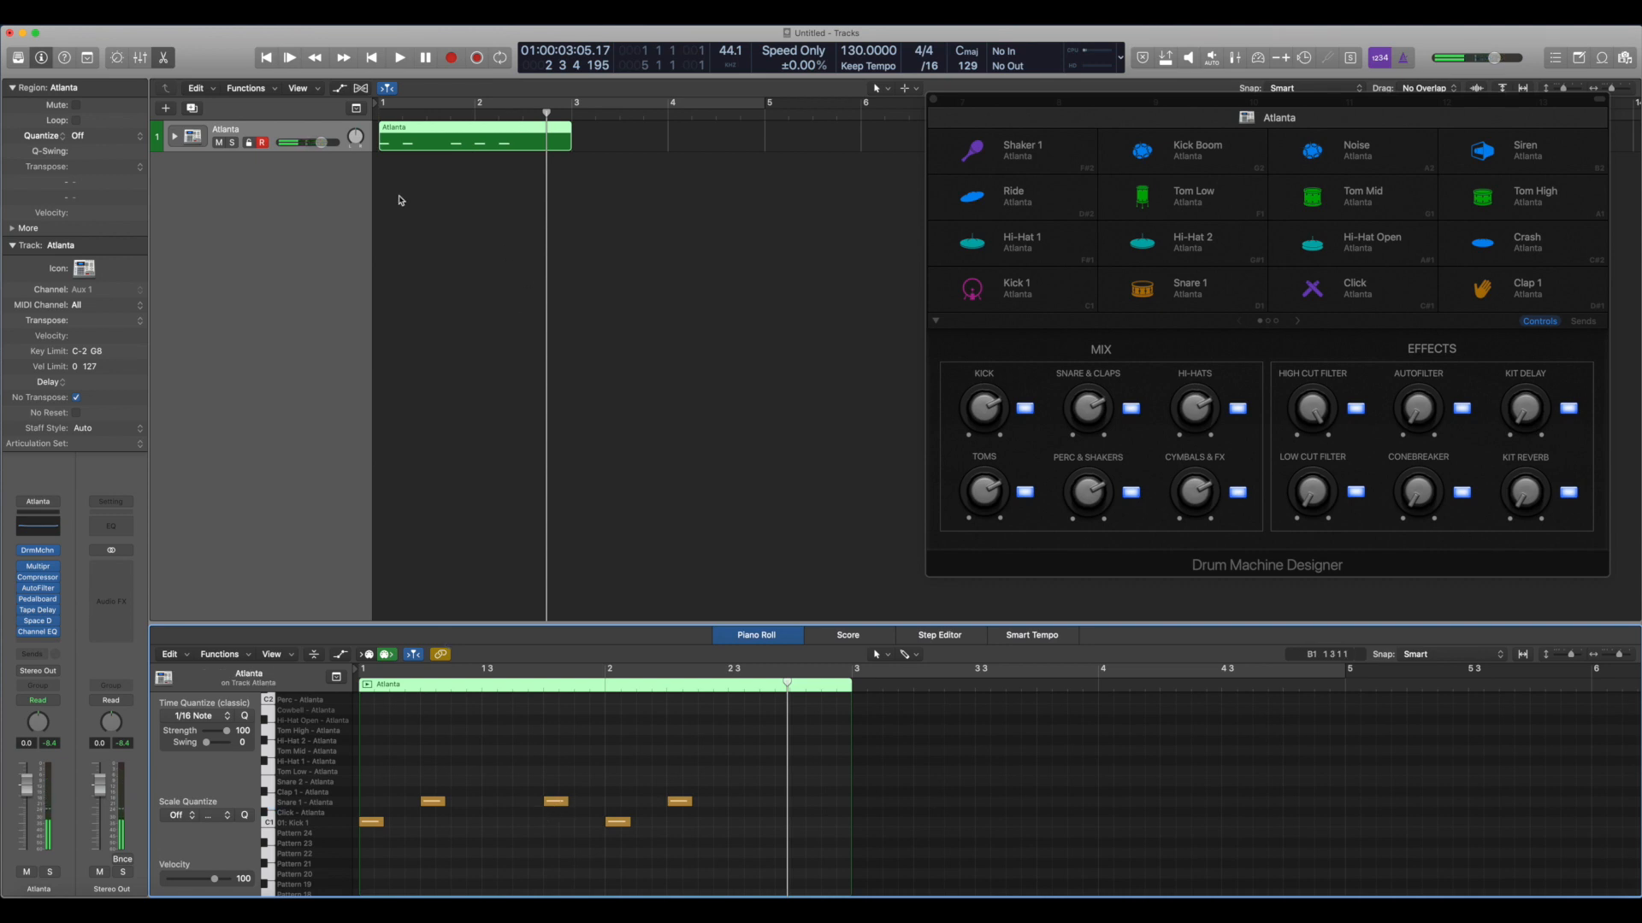
{"action": "key", "text": "Return"}
{"action": "key", "text": "space"}
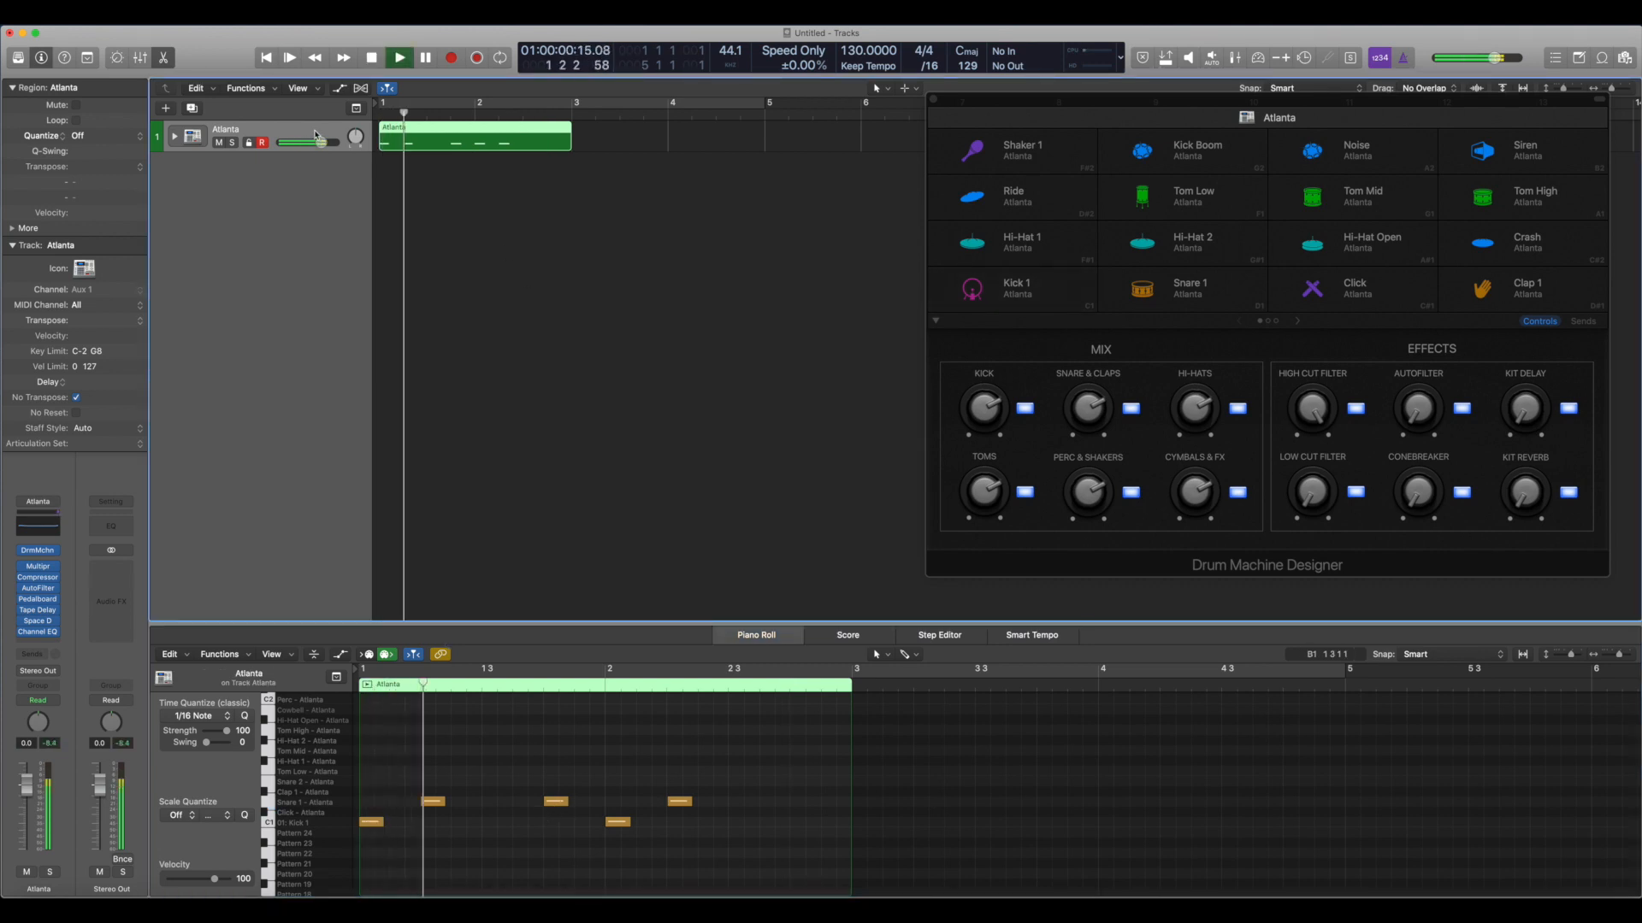
{"action": "key", "text": "space"}
{"action": "left_click", "coordinate": [769, 778]}
{"action": "left_click", "coordinate": [792, 805]}
Draw Kick 1 notes on beat 3 of bars 1 and 2 and resume playback.
{"action": "left_click", "coordinate": [489, 823]}
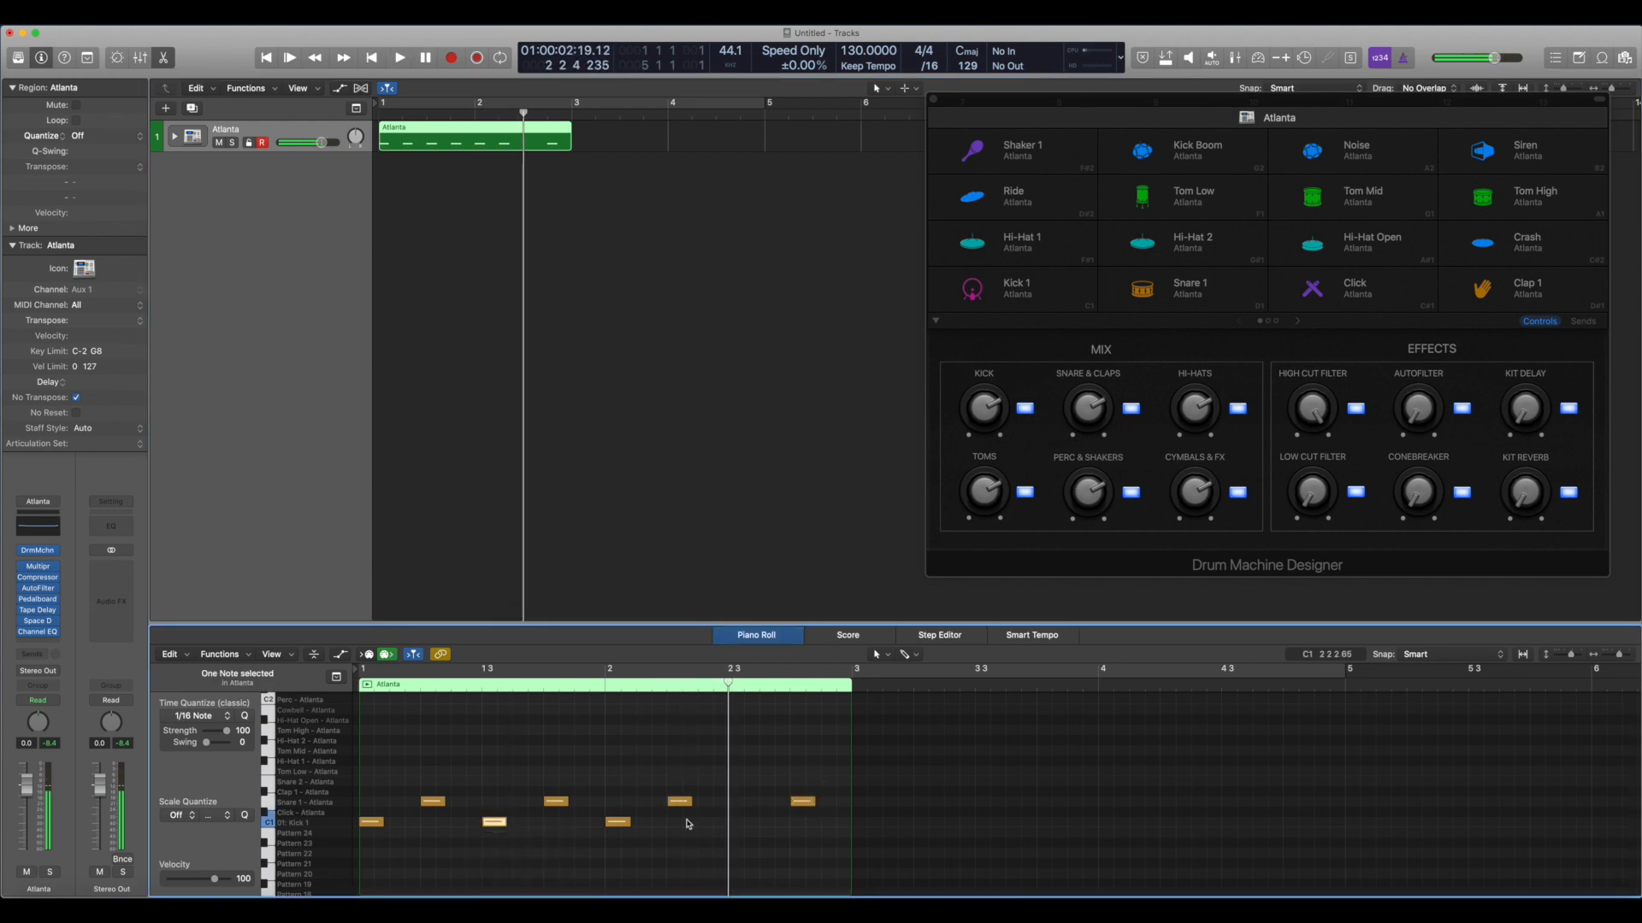
{"action": "left_click", "coordinate": [737, 823]}
{"action": "key", "text": "space"}
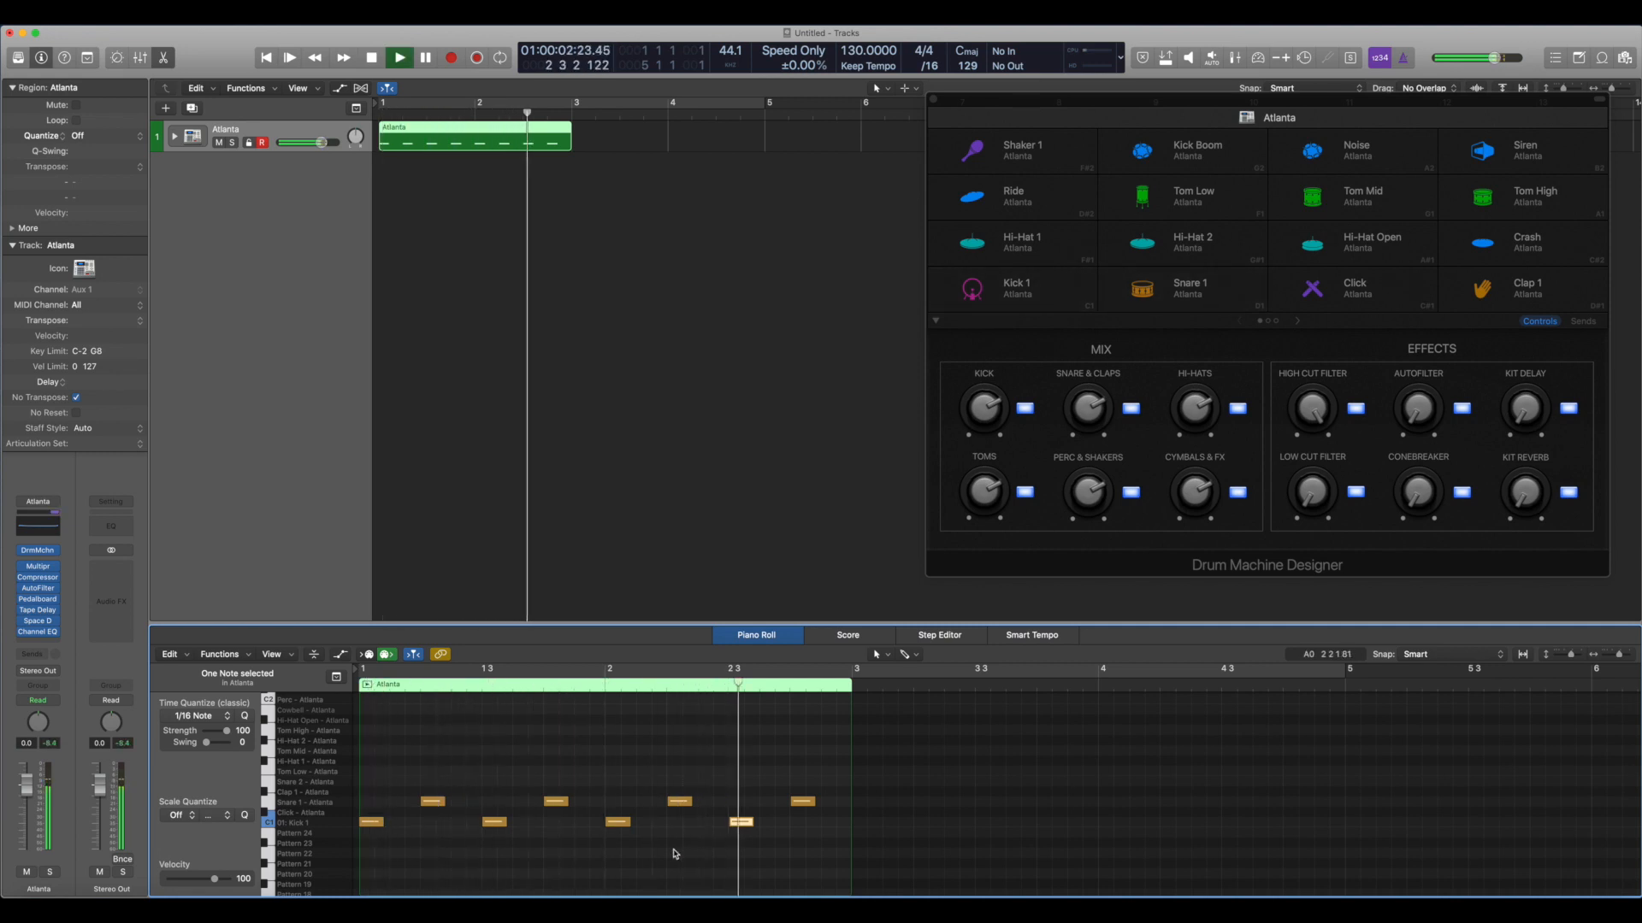
Delete the Kick 1 notes on beat 3 of both bars.
{"action": "left_click_drag", "start_coordinate": [472, 827], "coordinate": [512, 827]}
{"action": "key", "text": "Delete"}
{"action": "left_click", "coordinate": [740, 823]}
{"action": "key", "text": "Delete"}
Delete the Snare 1 notes on beat 4 of both bars, keeping those on beat 2.
{"action": "left_click_drag", "start_coordinate": [694, 860], "coordinate": [784, 823]}
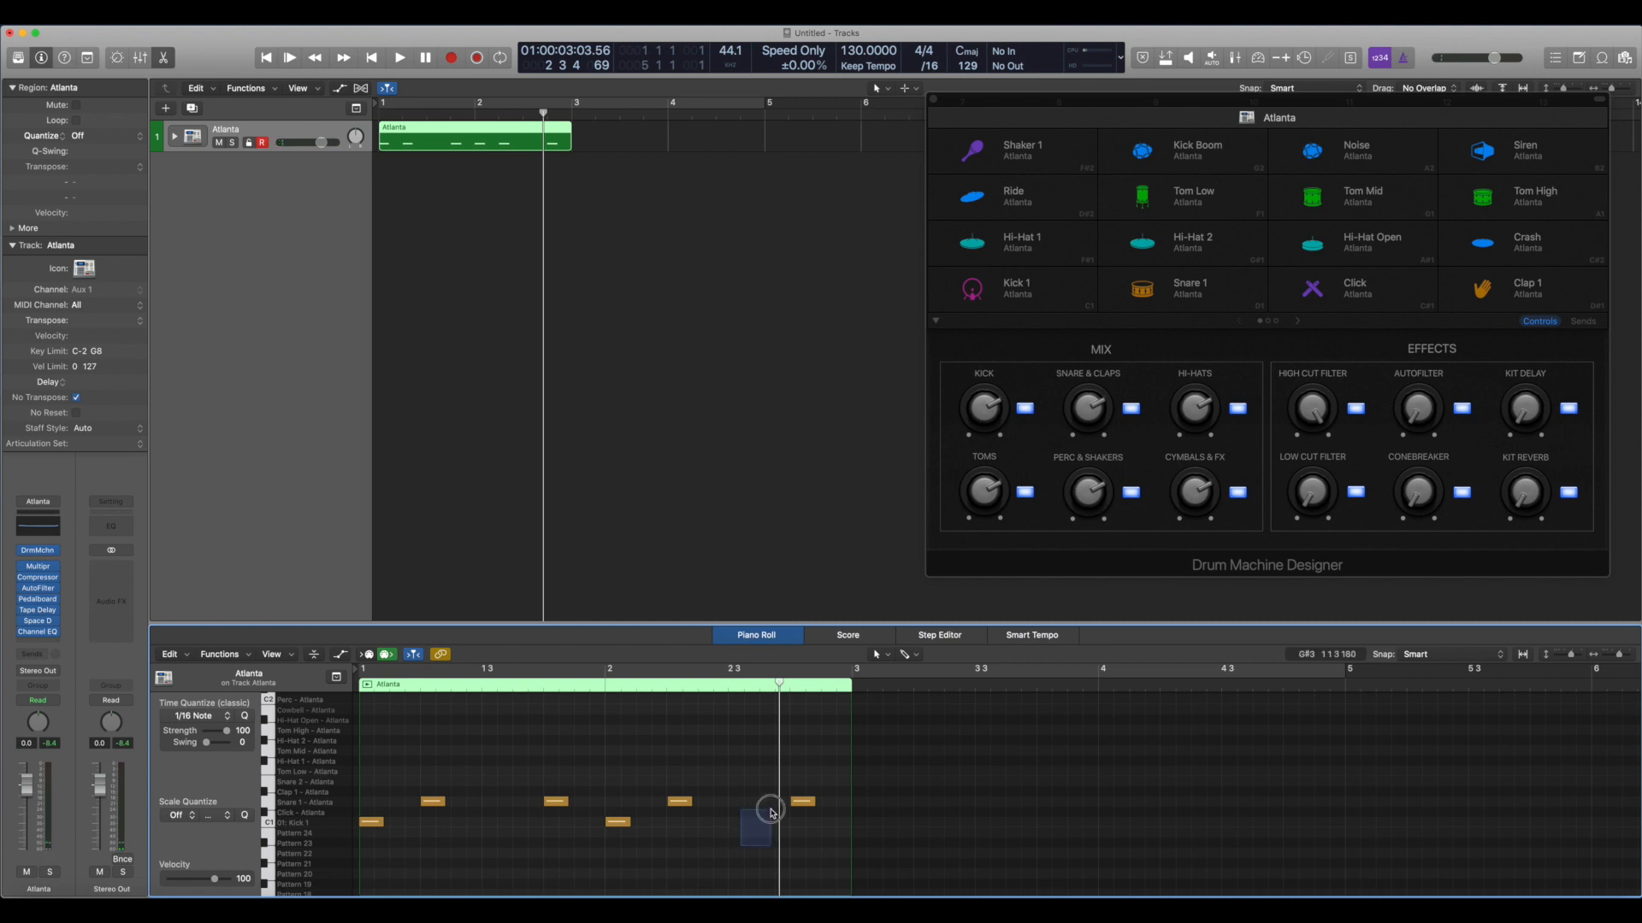
{"action": "left_click_drag", "start_coordinate": [817, 754], "coordinate": [770, 823]}
{"action": "key", "text": "Delete"}
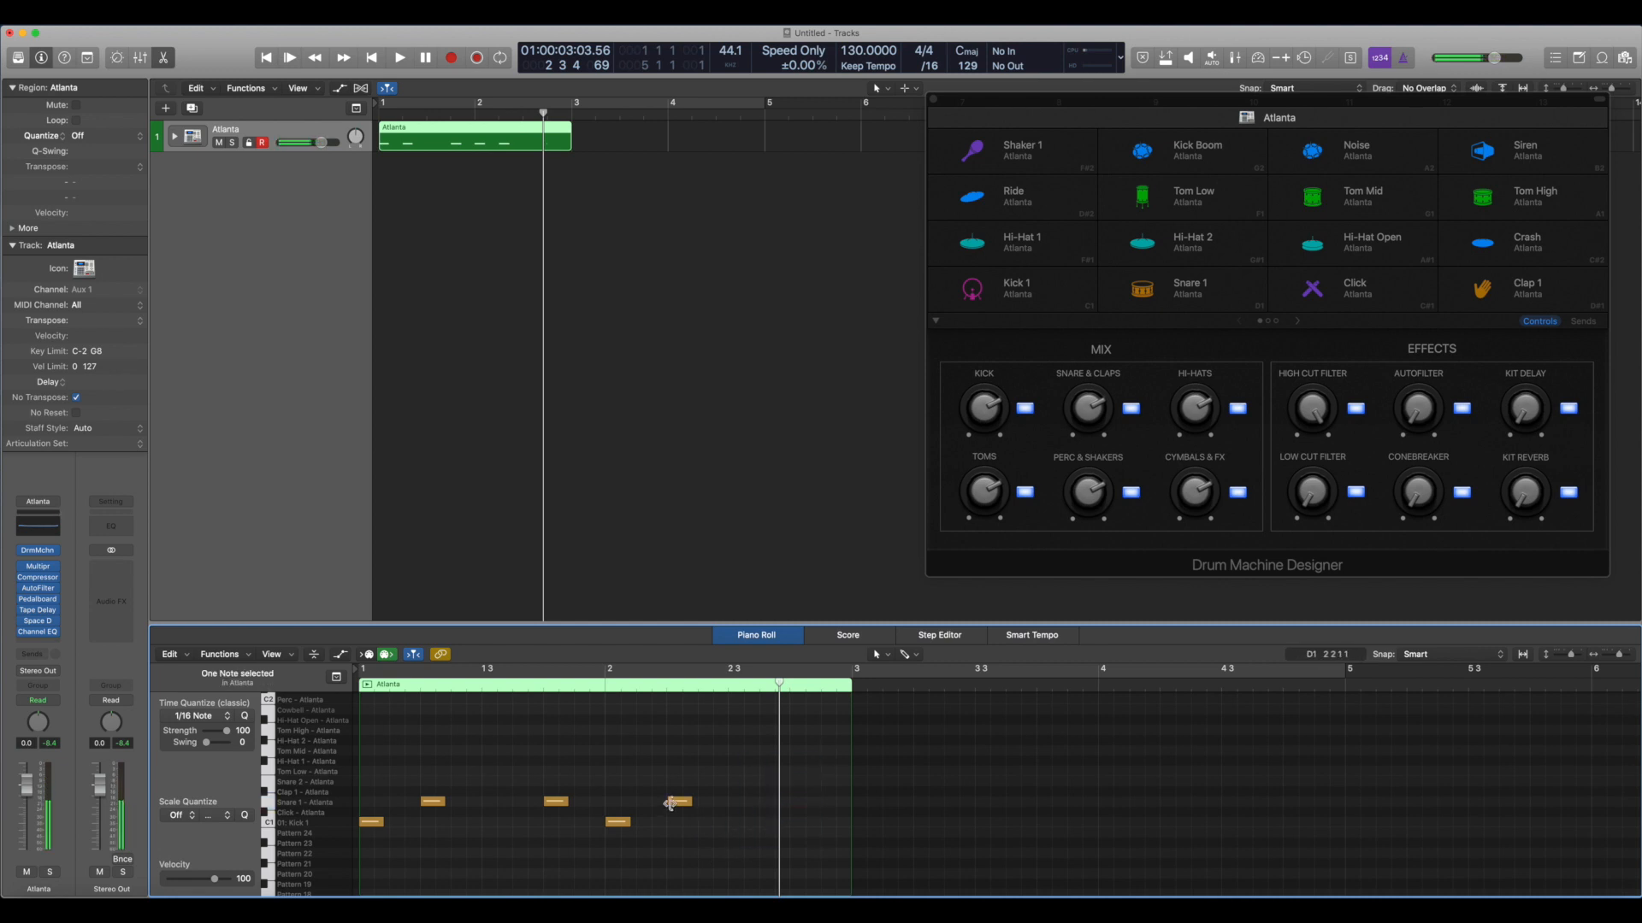
{"action": "left_click", "coordinate": [556, 802]}
{"action": "left_click_drag", "start_coordinate": [556, 802], "coordinate": [424, 801]}
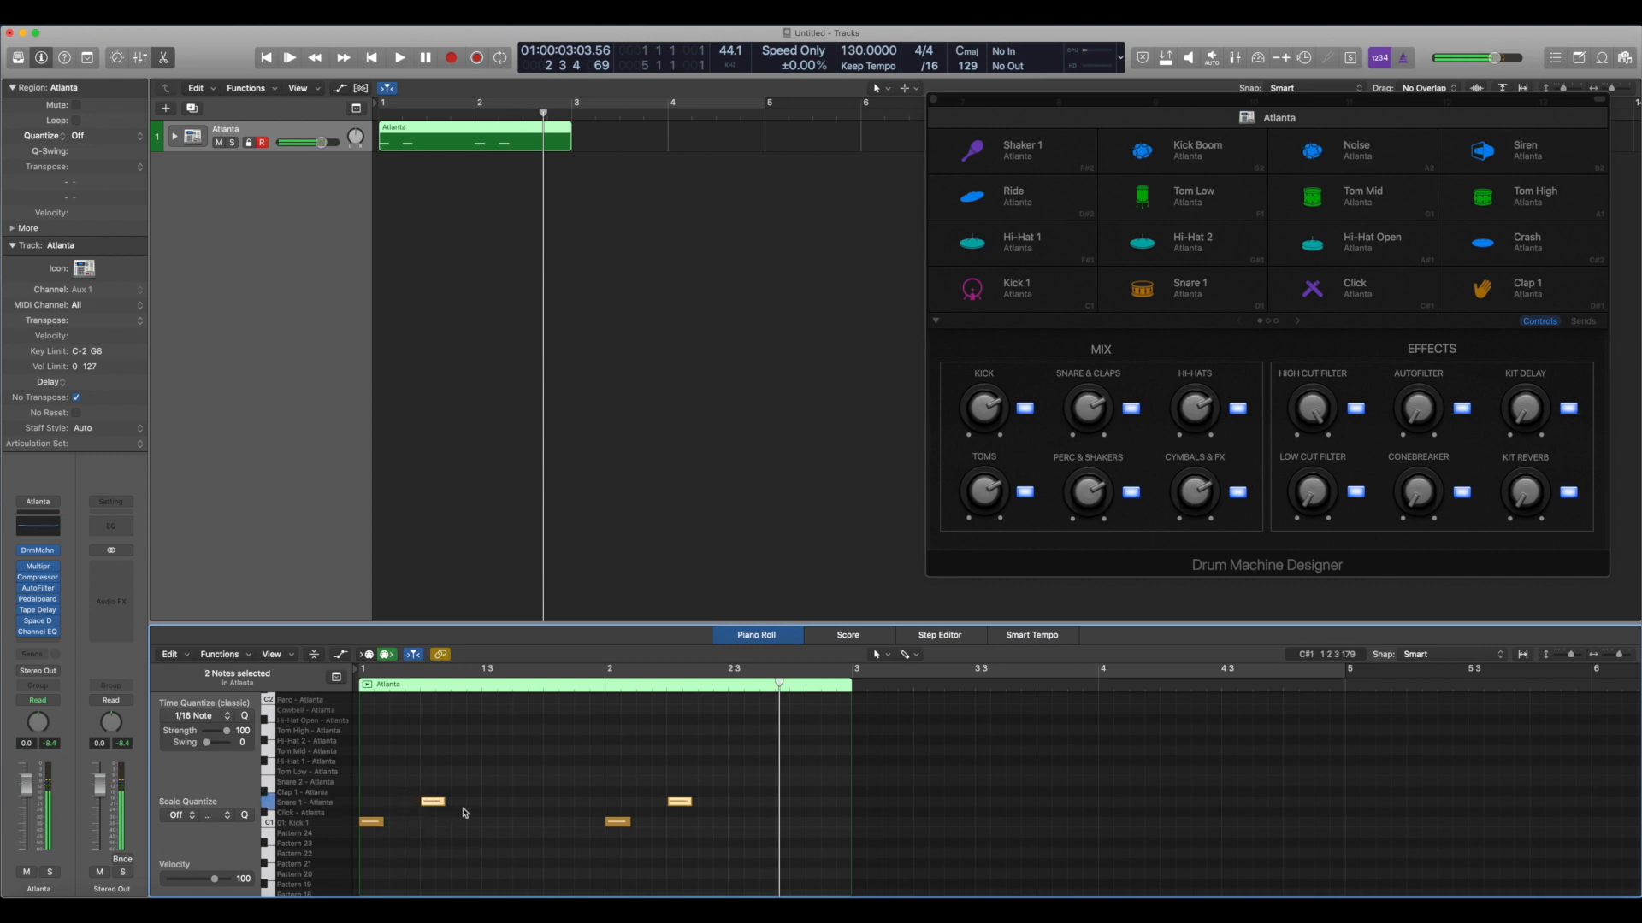
{"action": "key", "text": "Delete"}
{"action": "left_click", "coordinate": [540, 794]}
{"action": "key", "text": "super+z"}
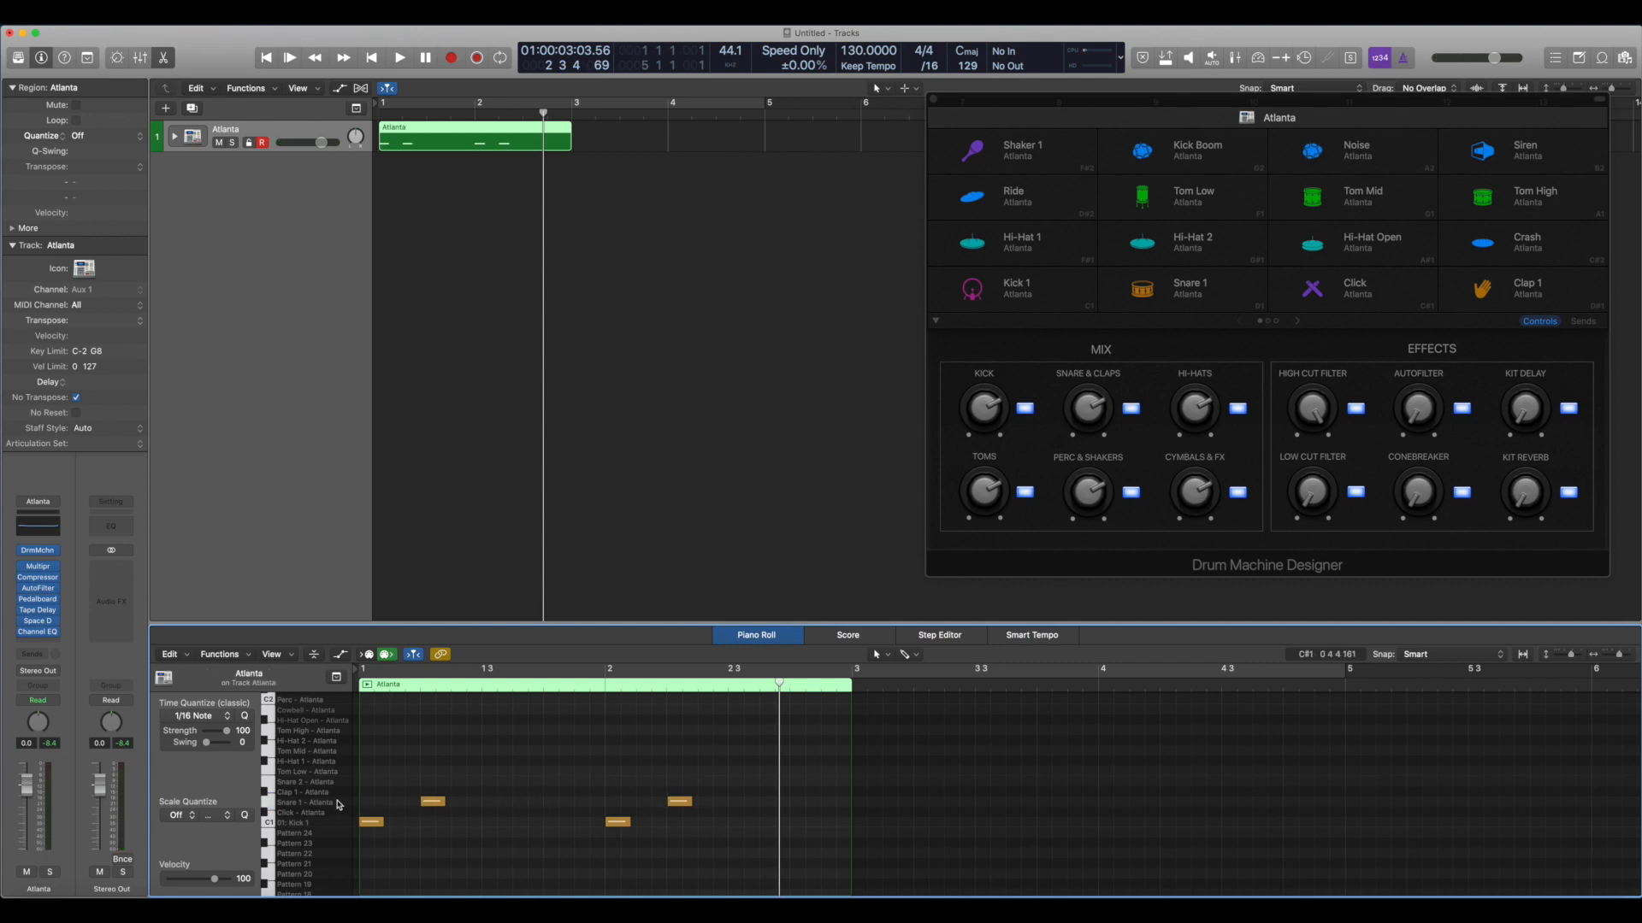
Move both Snare 1 notes back to beat 3 of their bars and play the pattern.
{"action": "left_click", "coordinate": [339, 804]}
{"action": "left_click", "coordinate": [334, 804]}
{"action": "left_click_drag", "start_coordinate": [432, 801], "coordinate": [495, 802]}
{"action": "left_click", "coordinate": [572, 760]}
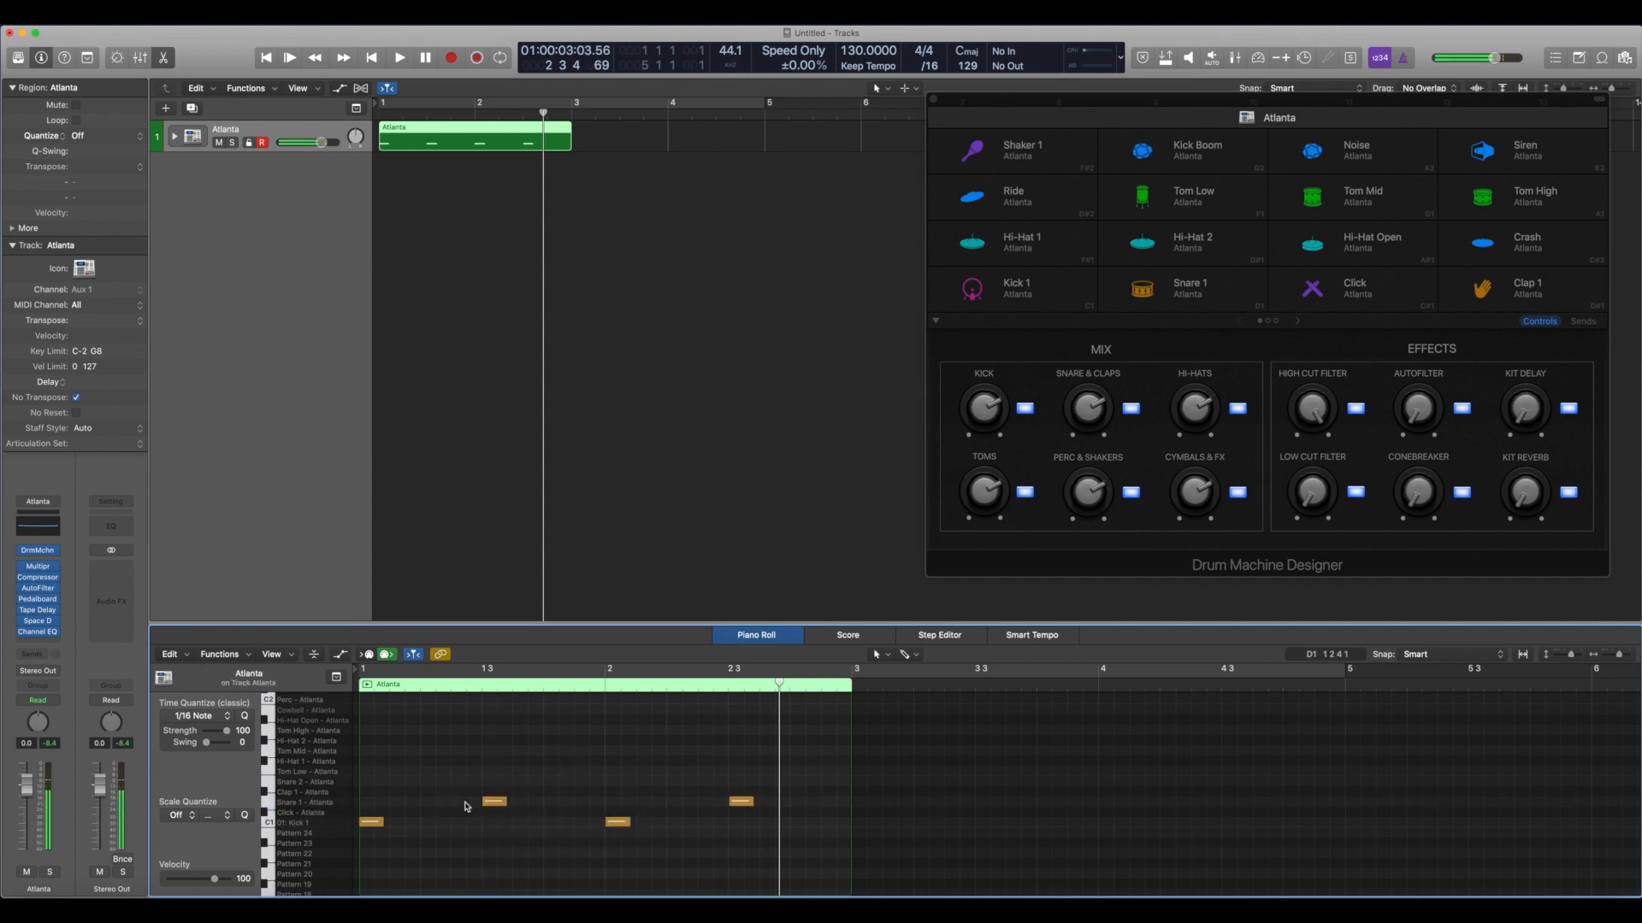
{"action": "key", "text": "space"}
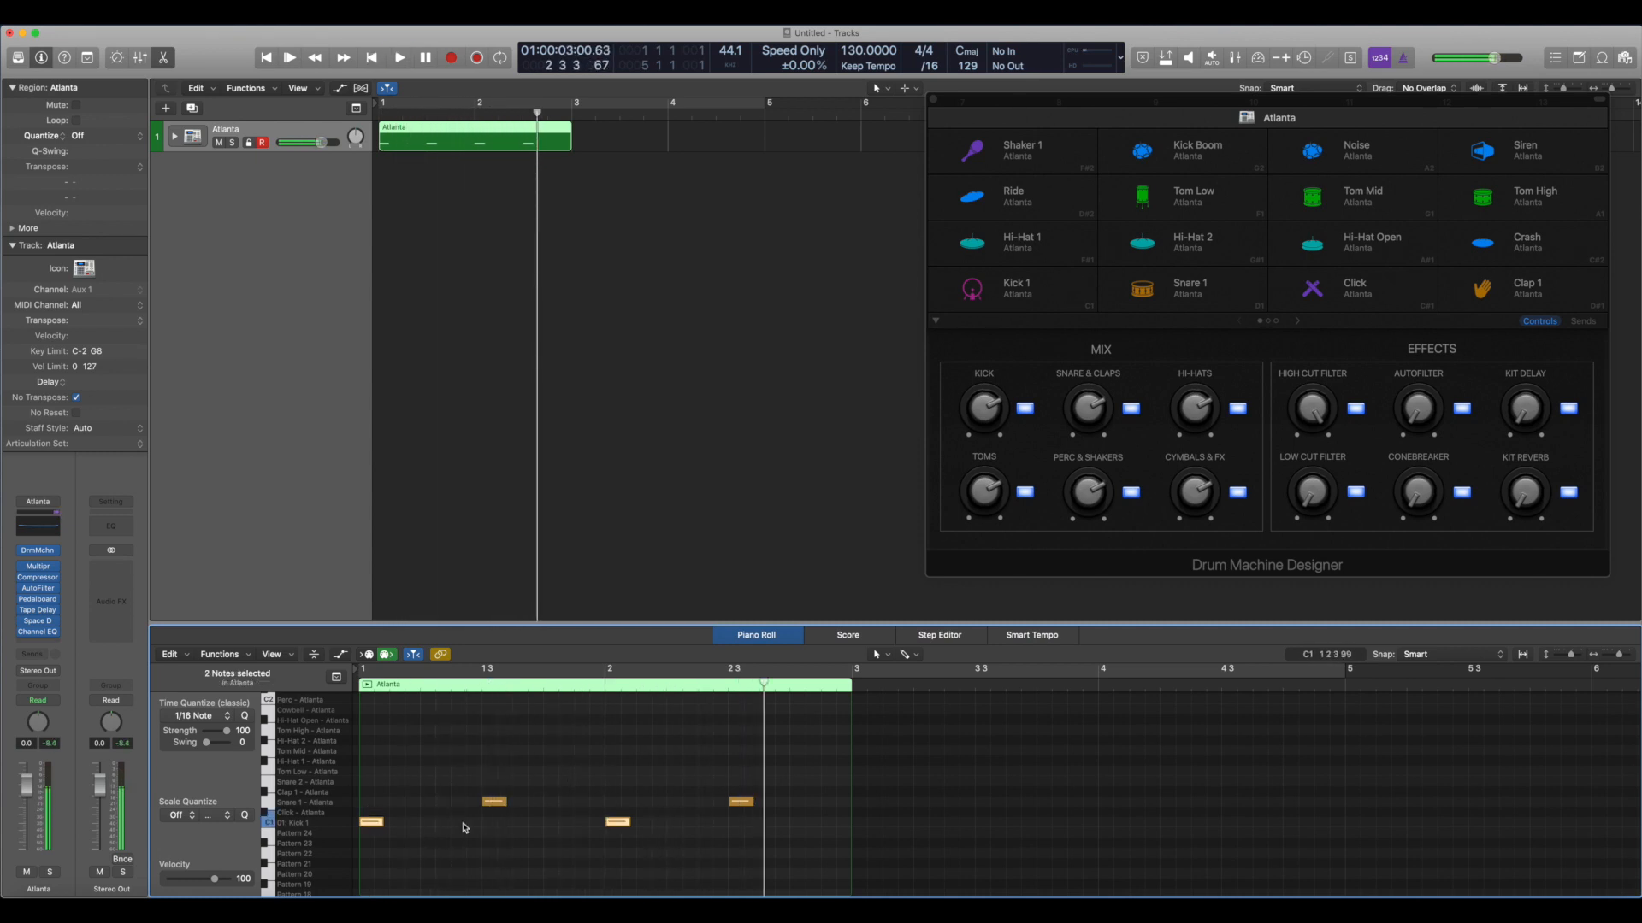
Draw Kick 1 notes half a beat after beat 2 in both bars and after beat 4 of bar 2, listening to the pattern.
{"action": "left_click", "coordinate": [466, 823]}
{"action": "left_click", "coordinate": [699, 823]}
{"action": "left_click", "coordinate": [740, 826]}
{"action": "key", "text": "Return"}
{"action": "key", "text": "space"}
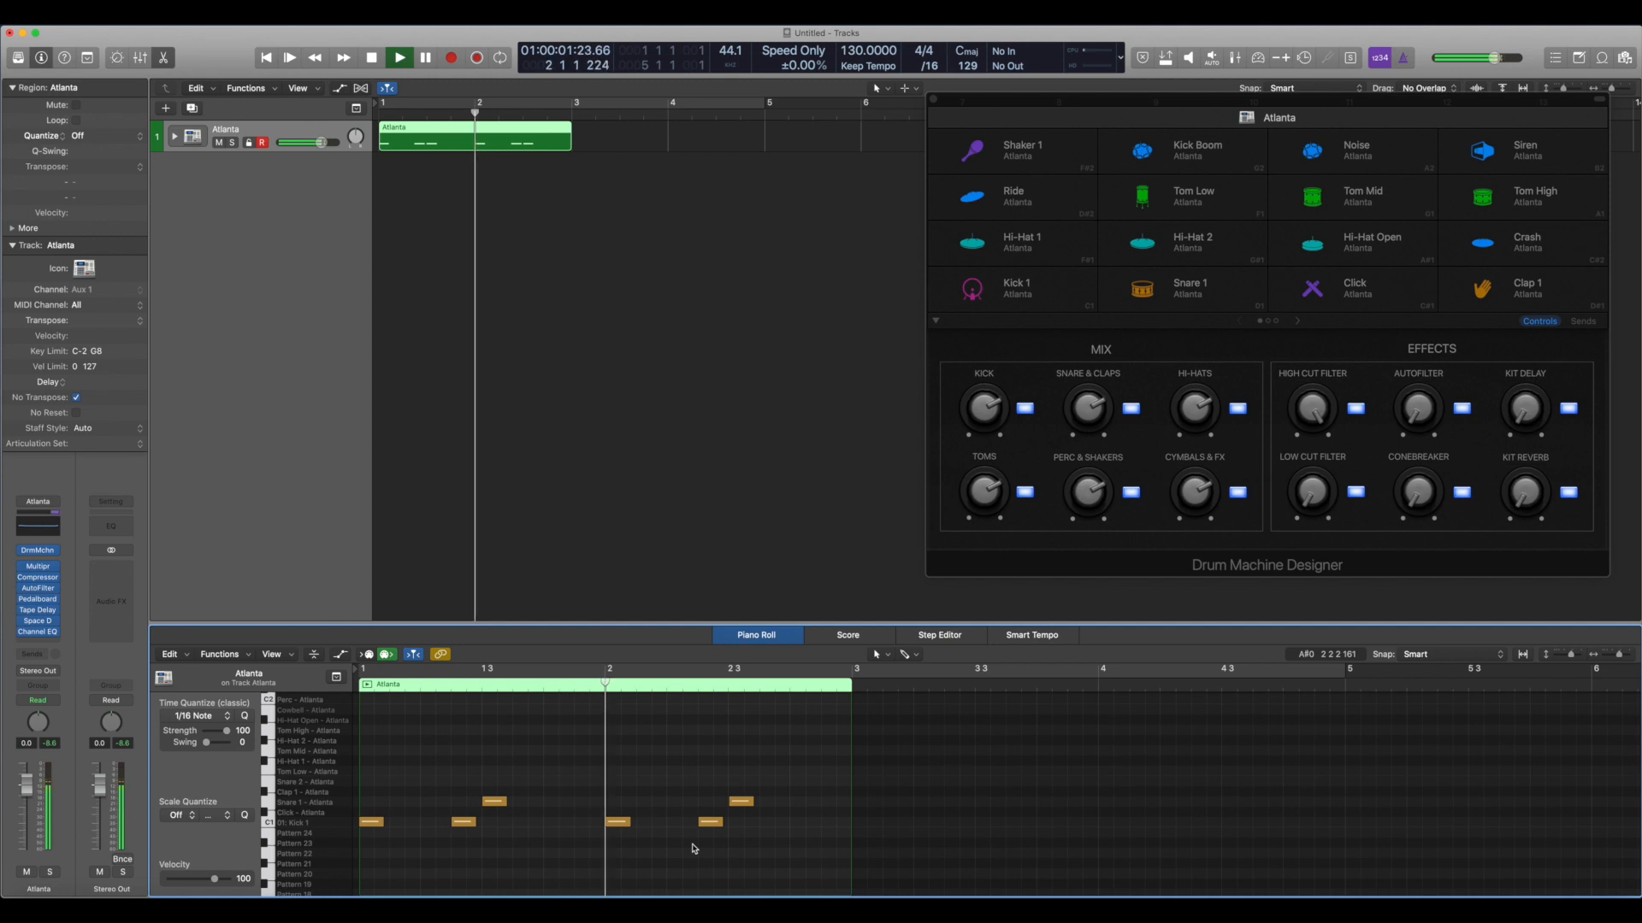
{"action": "left_click", "coordinate": [827, 822]}
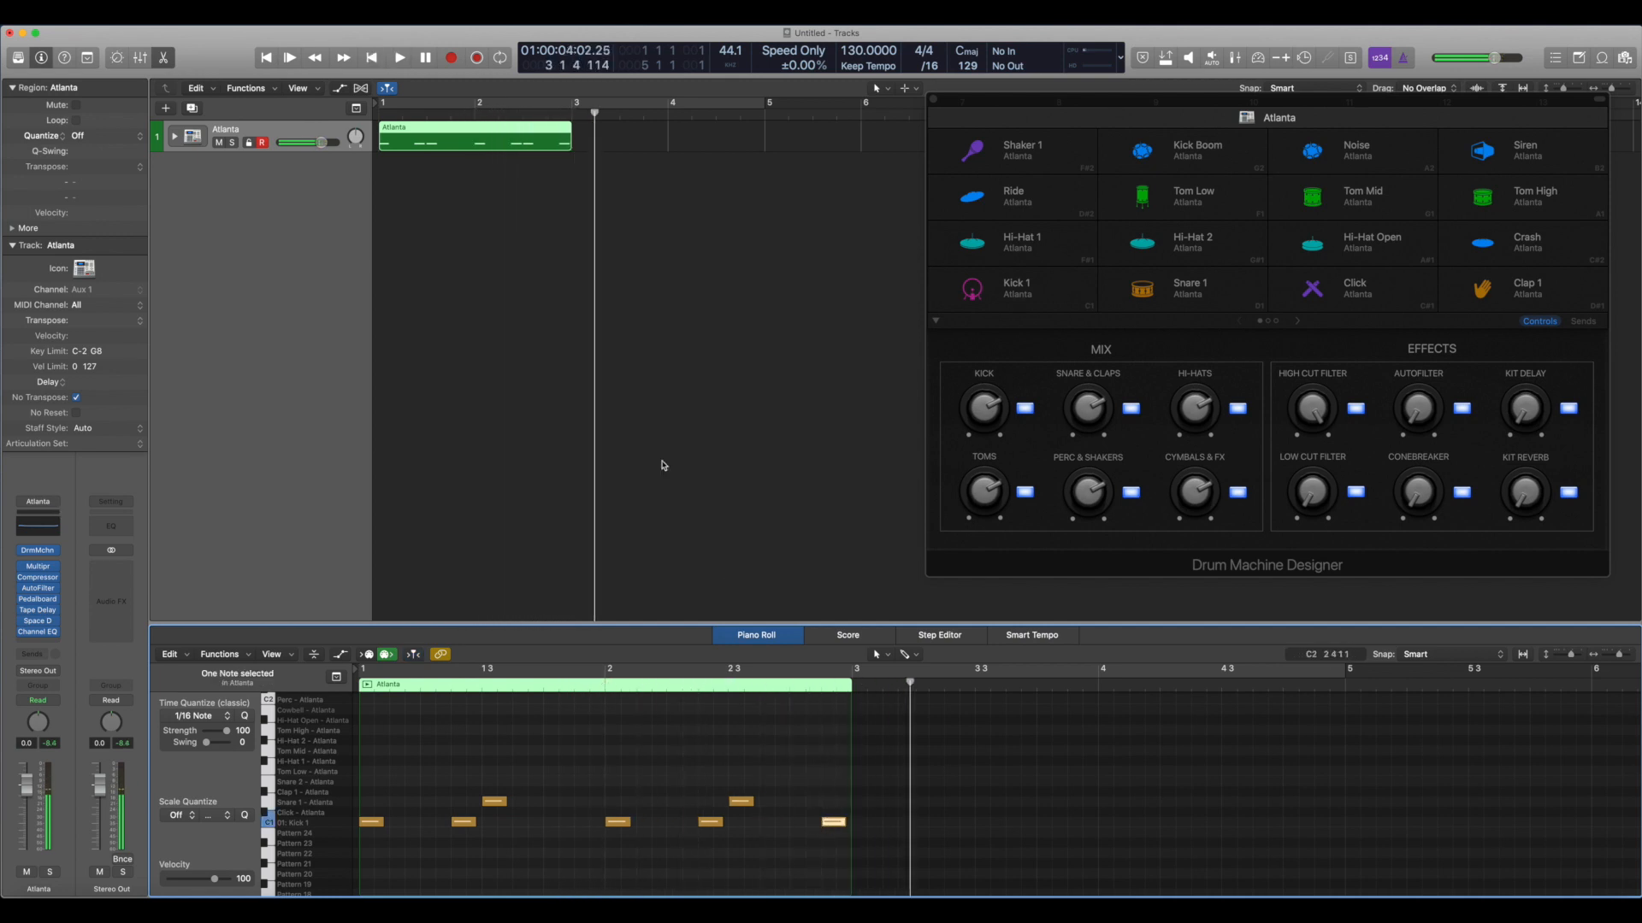
Select the two-bar Atlanta region in the timeline and turn on looping for it.
{"action": "left_click", "coordinate": [482, 216]}
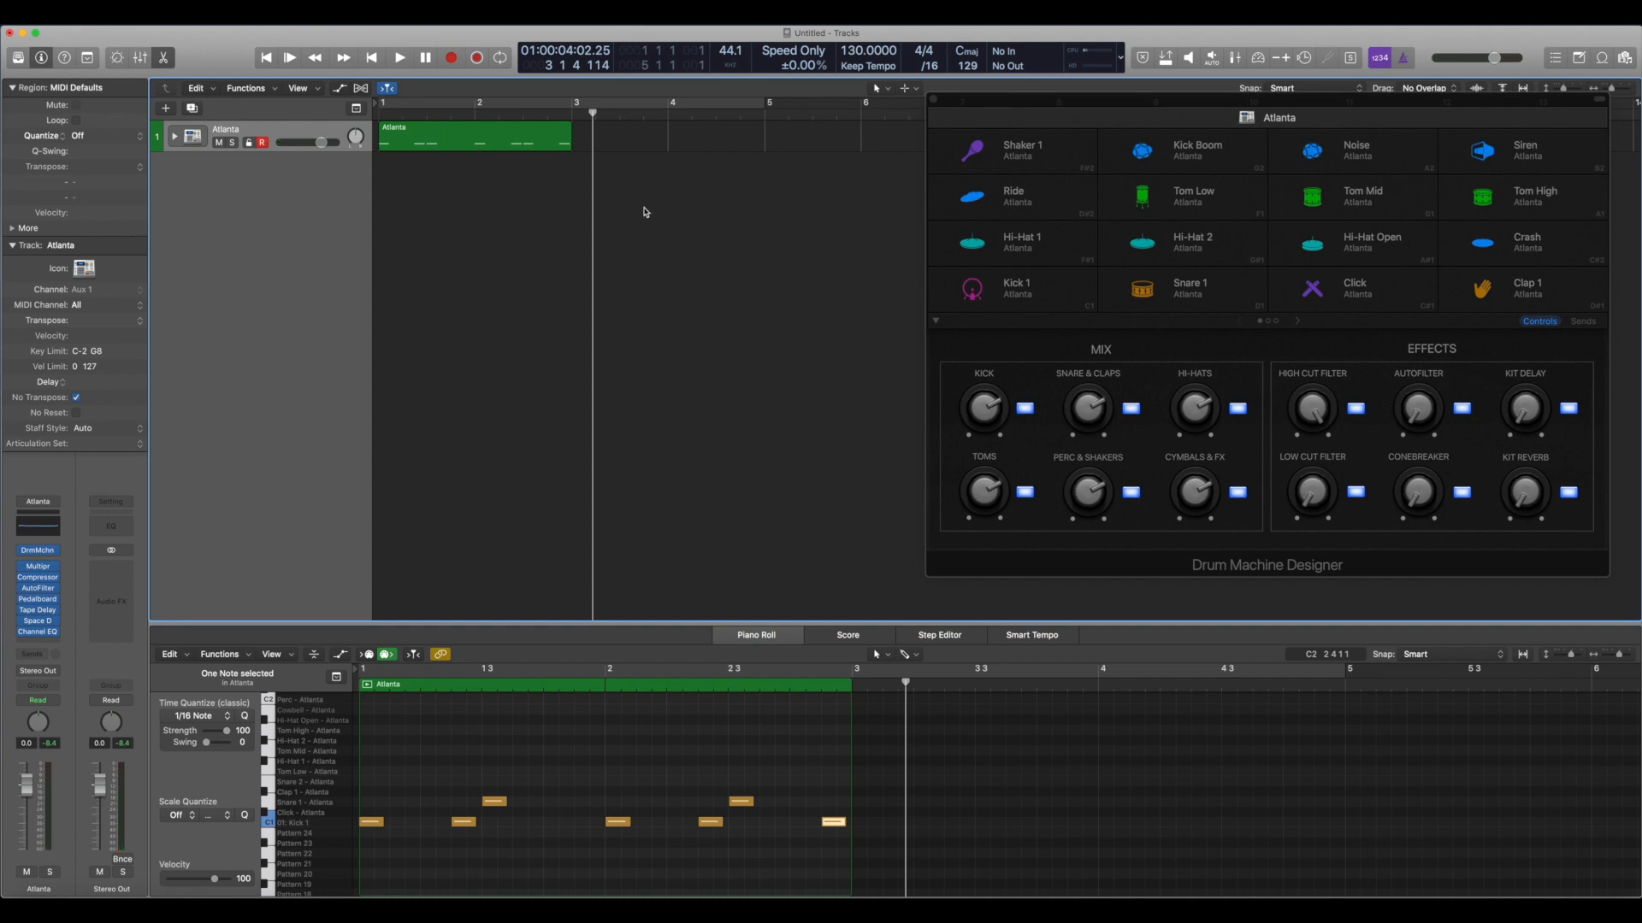
{"action": "key", "text": "super+Left"}
{"action": "left_click", "coordinate": [463, 149]}
{"action": "left_click", "coordinate": [484, 202]}
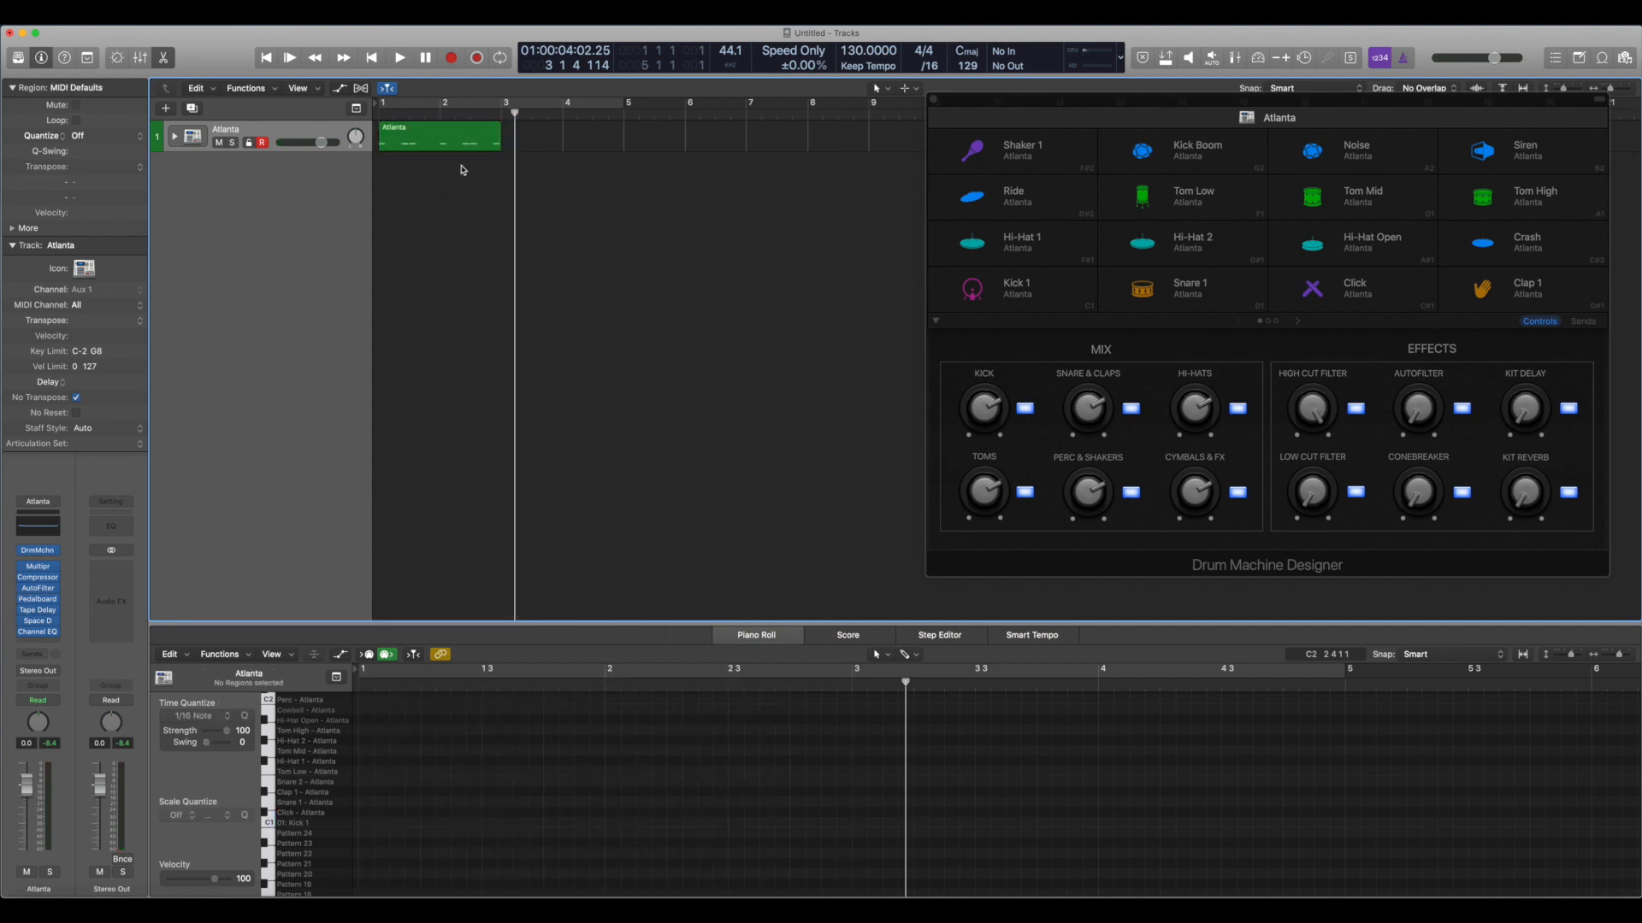
{"action": "left_click", "coordinate": [450, 136]}
{"action": "key", "text": "l"}
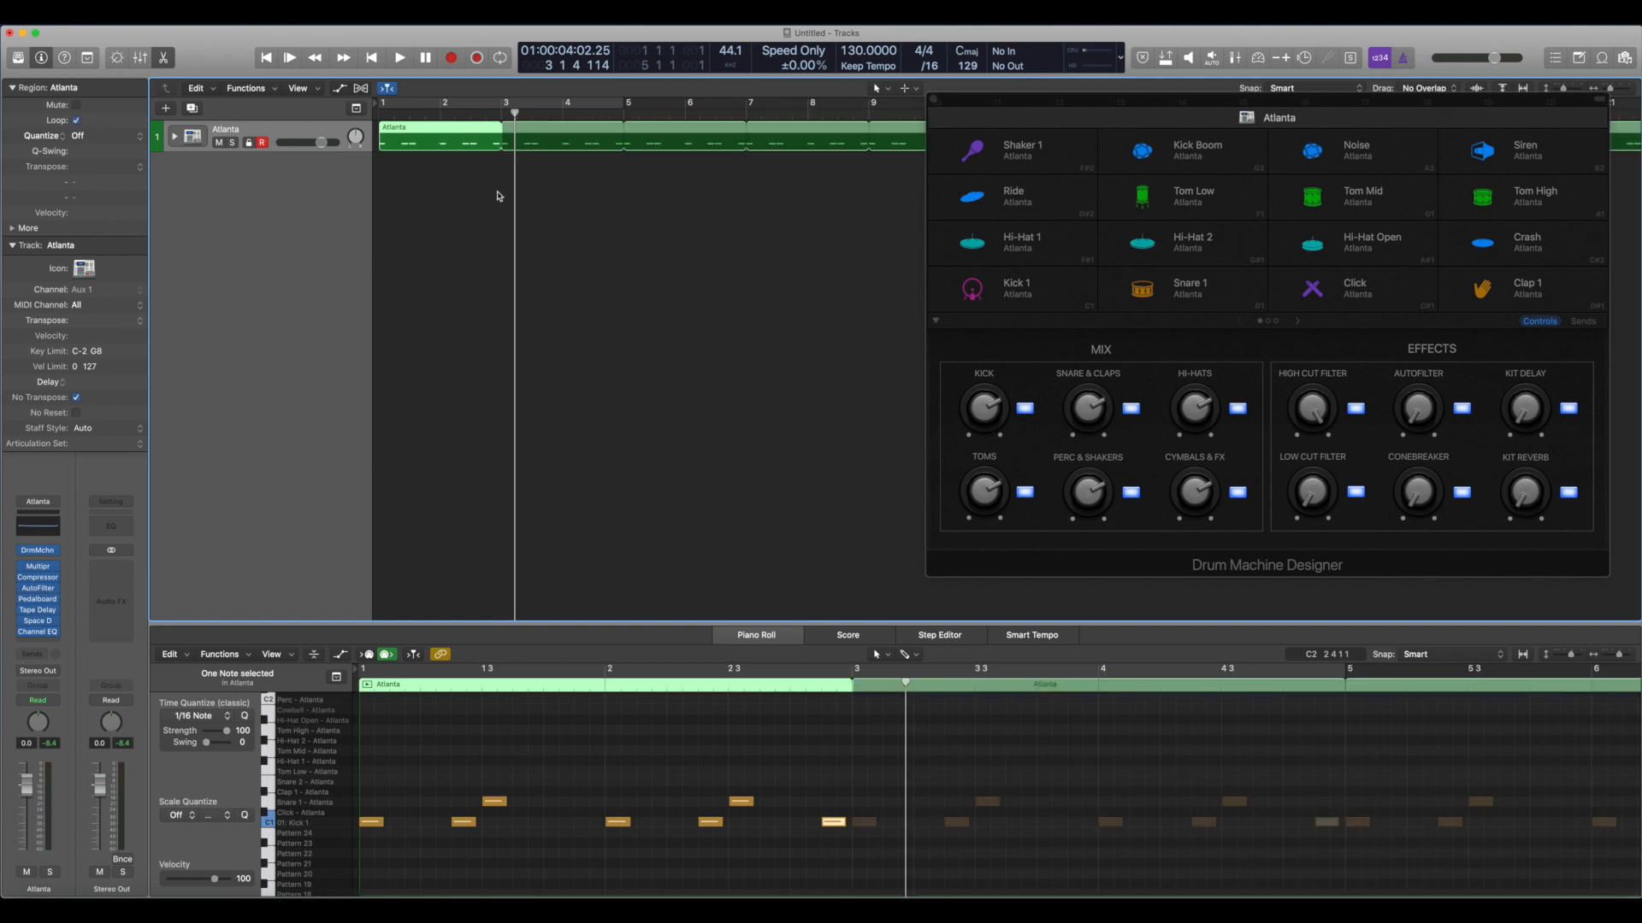
Place the playhead at bar 3 and examine where the looped region repeats at different zoom levels.
{"action": "left_click", "coordinate": [500, 114]}
{"action": "key", "text": "super+Right"}
{"action": "key", "text": "super+Right"}
{"action": "key", "text": "super+Right"}
{"action": "key", "text": "super+Right"}
{"action": "key", "text": "super+Right"}
{"action": "key", "text": "super+Right"}
{"action": "key", "text": "super+Right"}
{"action": "key", "text": "super+Right"}
{"action": "key", "text": "super+Left"}
{"action": "key", "text": "super+Left"}
{"action": "key", "text": "super+Left"}
{"action": "key", "text": "super+Left"}
{"action": "key", "text": "super+Left"}
{"action": "key", "text": "super+Left"}
{"action": "key", "text": "super+Left"}
{"action": "key", "text": "super+Left"}
{"action": "key", "text": "super+Left"}
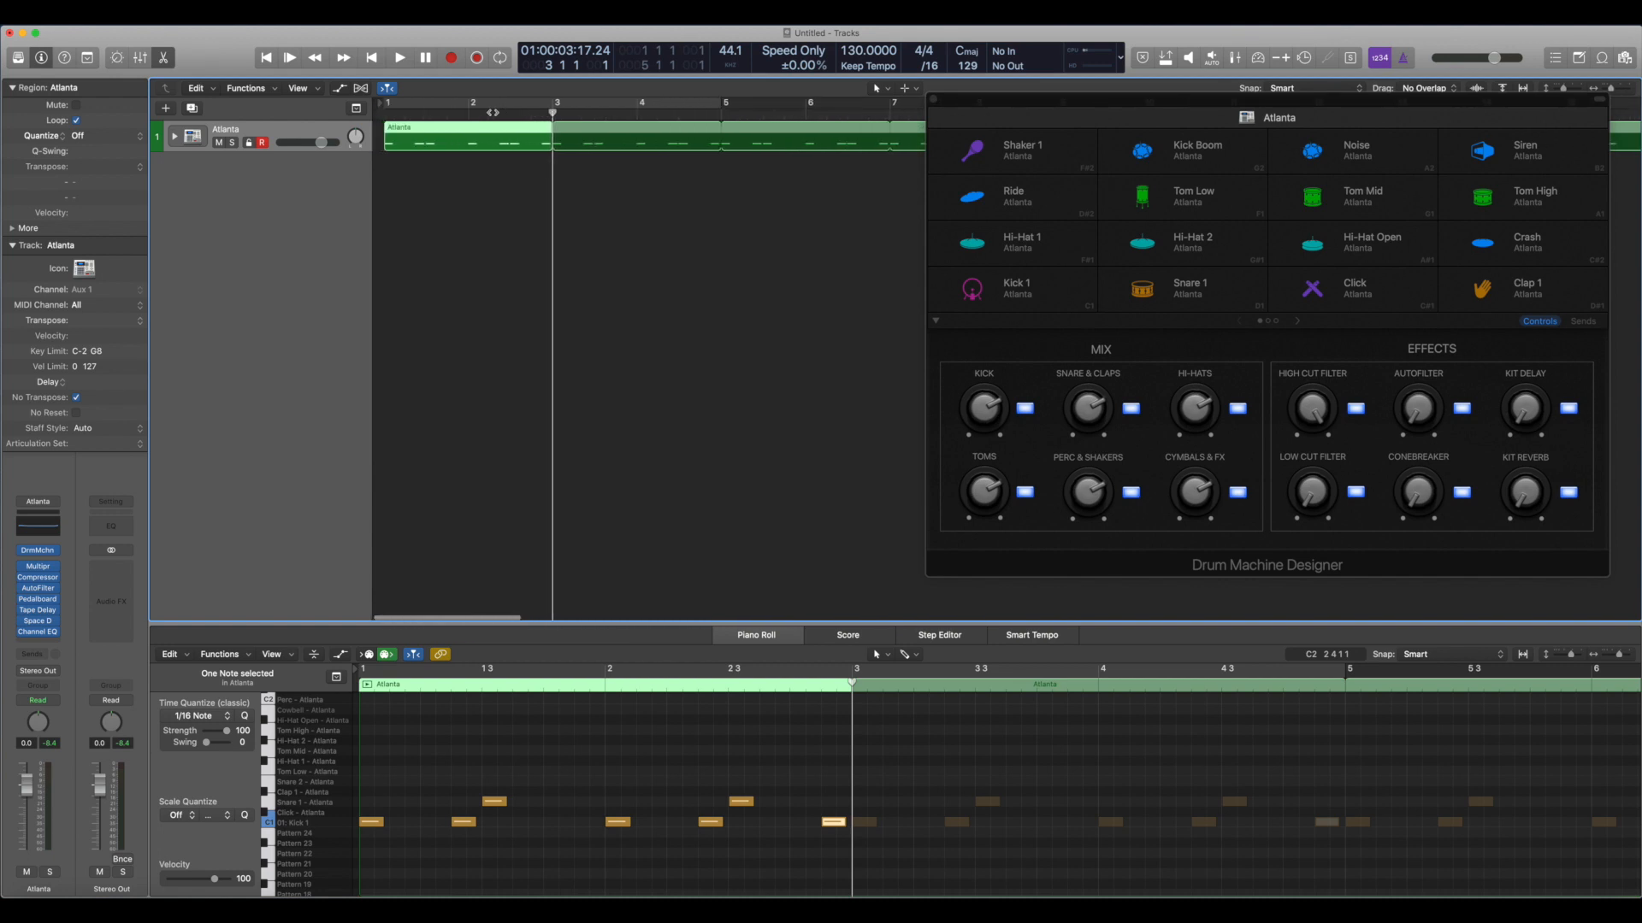
Switch the region's looping off and on again, ending the loop at bar 5, and place the playhead there.
{"action": "key", "text": "l"}
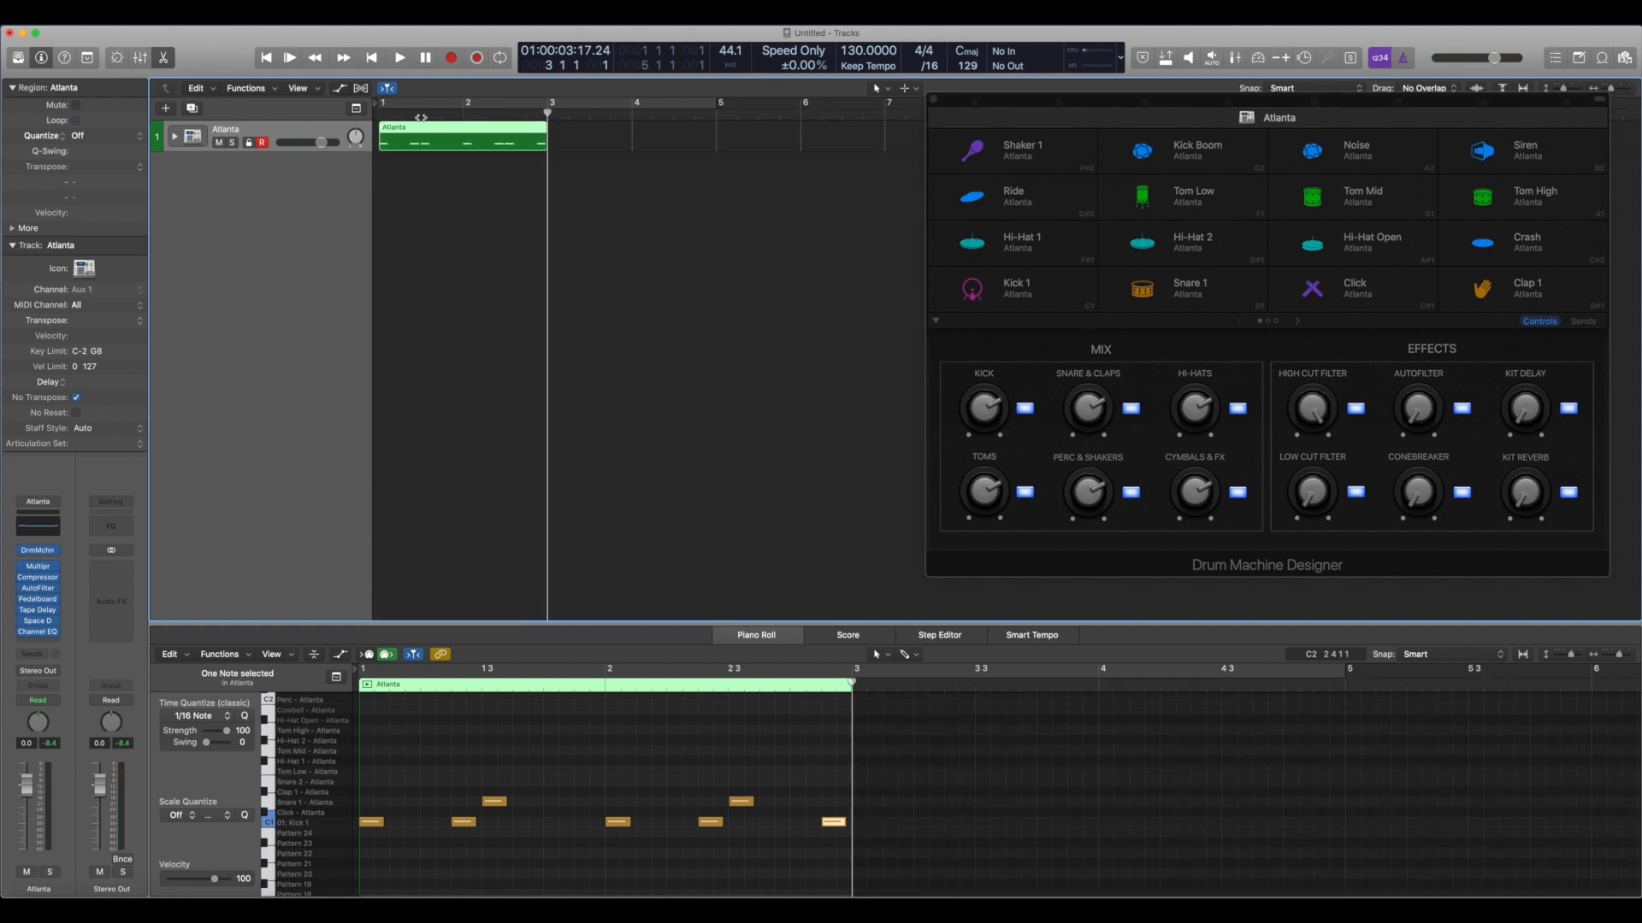
{"action": "key", "text": "l"}
{"action": "left_click_drag", "start_coordinate": [722, 132], "coordinate": [721, 152]}
{"action": "left_click", "coordinate": [716, 113]}
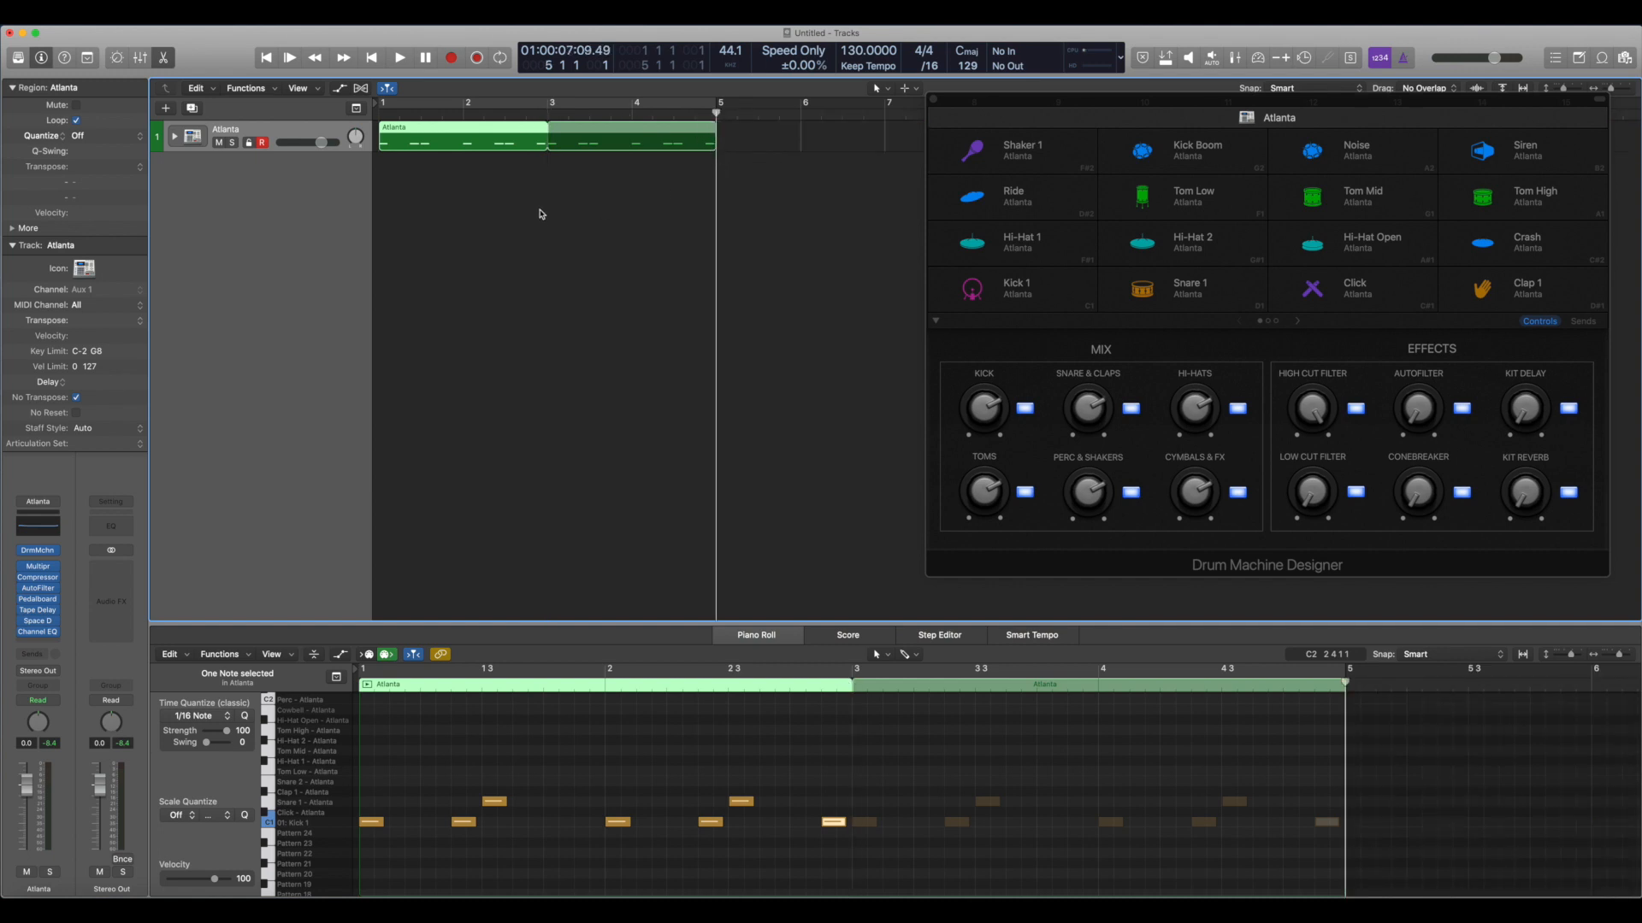
Convert the Atlanta region's loop into real notes in one four-bar region, undoing and redoing the conversion.
{"action": "left_click_drag", "start_coordinate": [647, 208], "coordinate": [503, 160]}
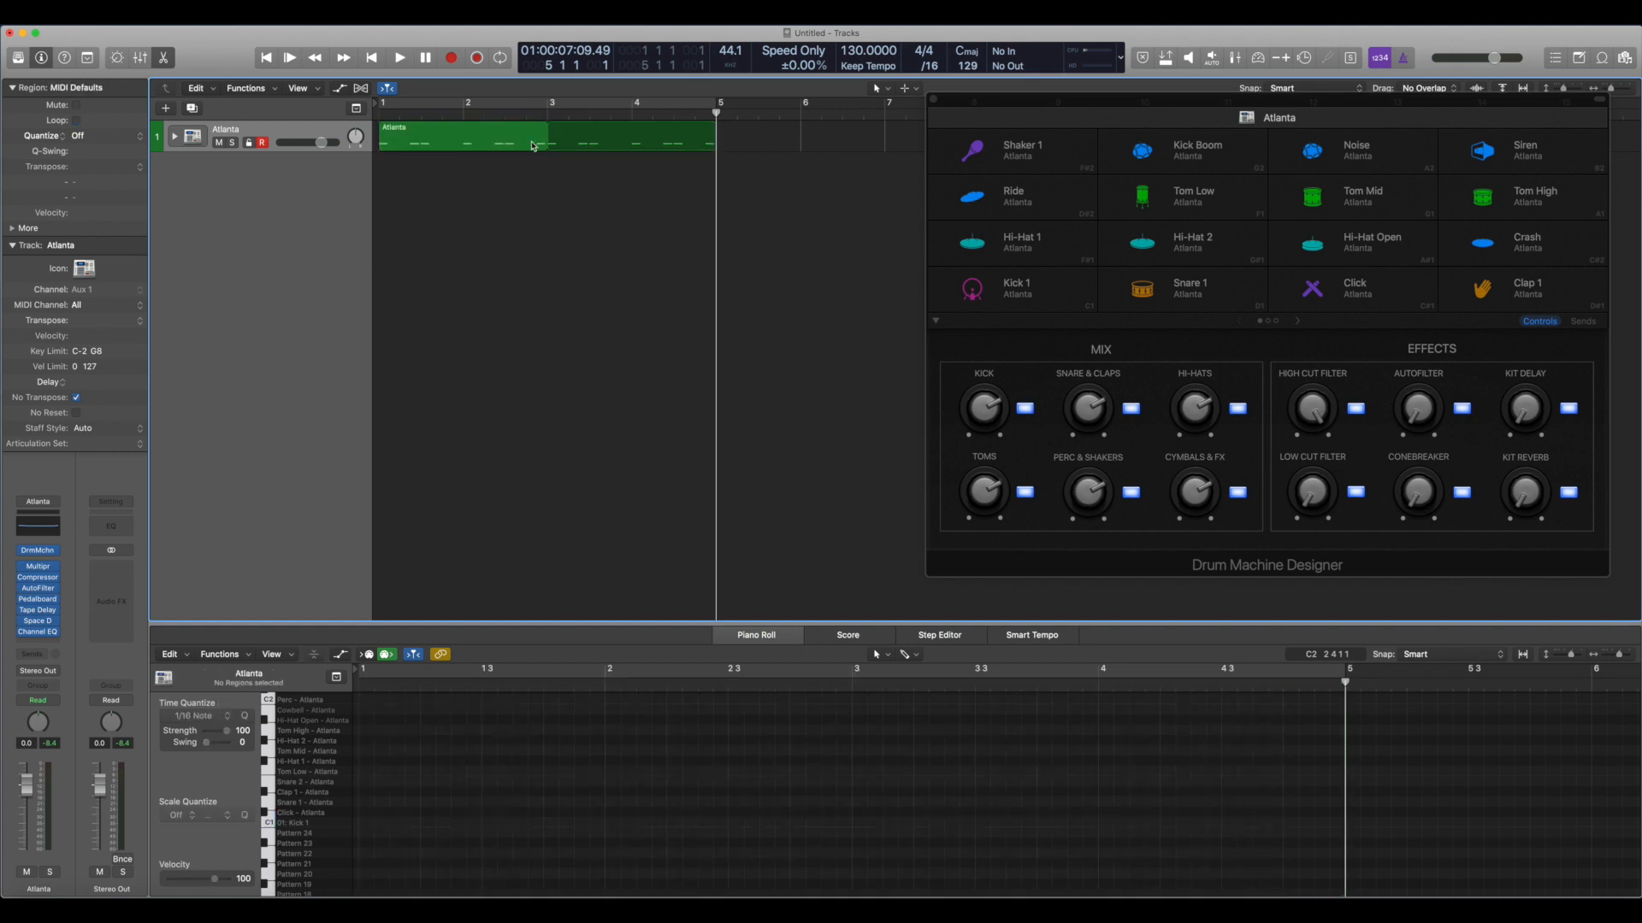
{"action": "left_click", "coordinate": [525, 147]}
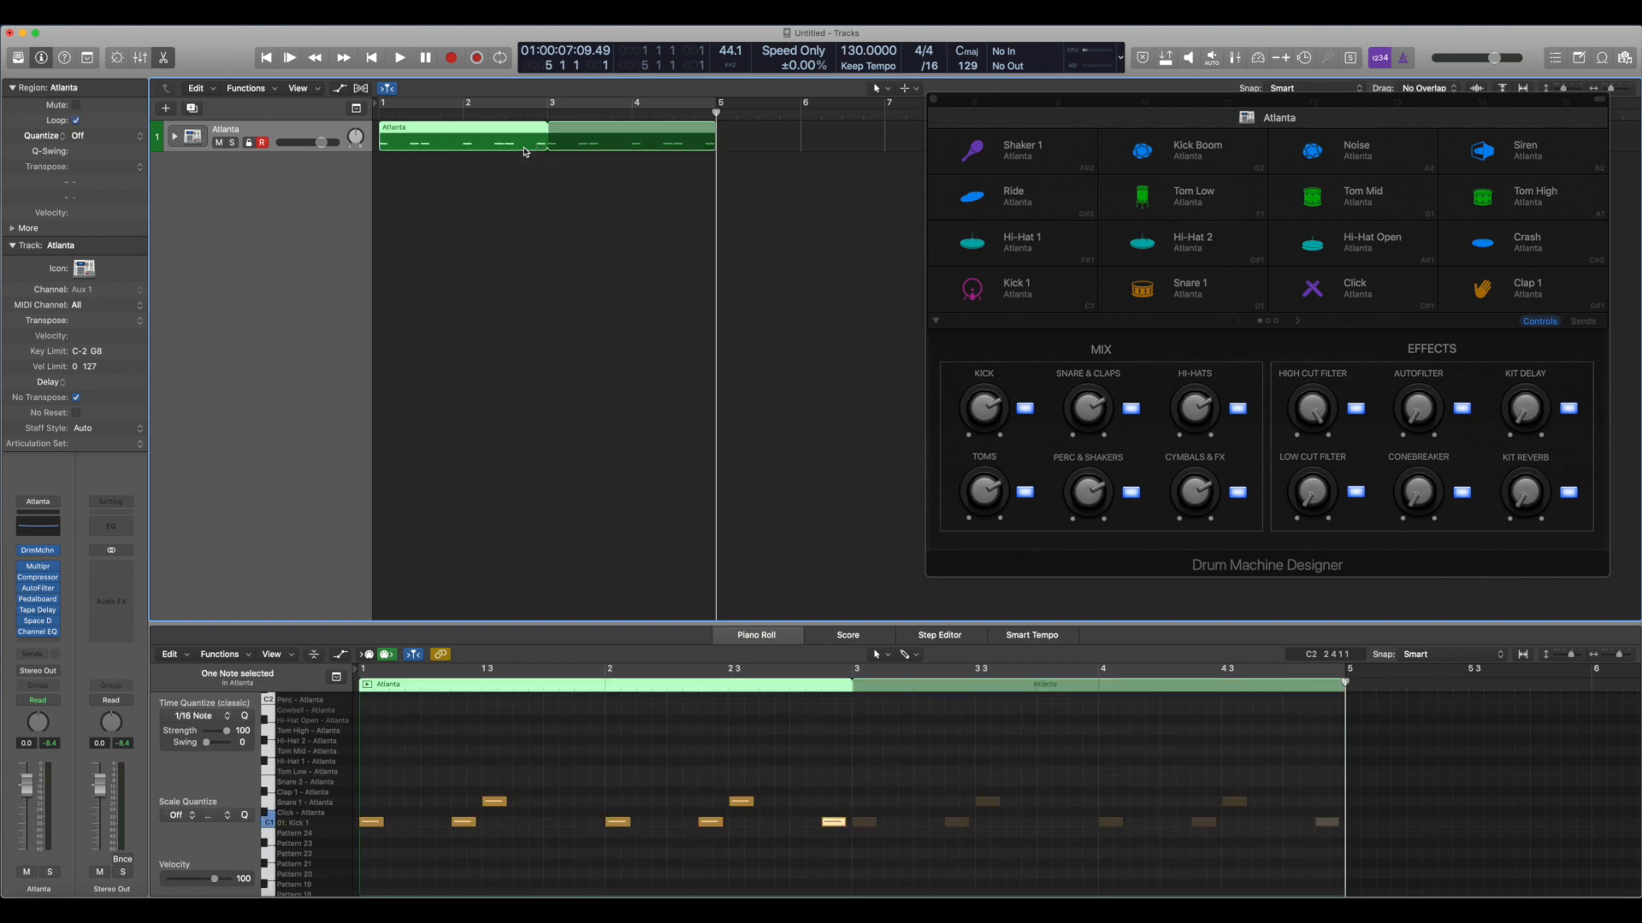
{"action": "key", "text": "ctrl+l"}
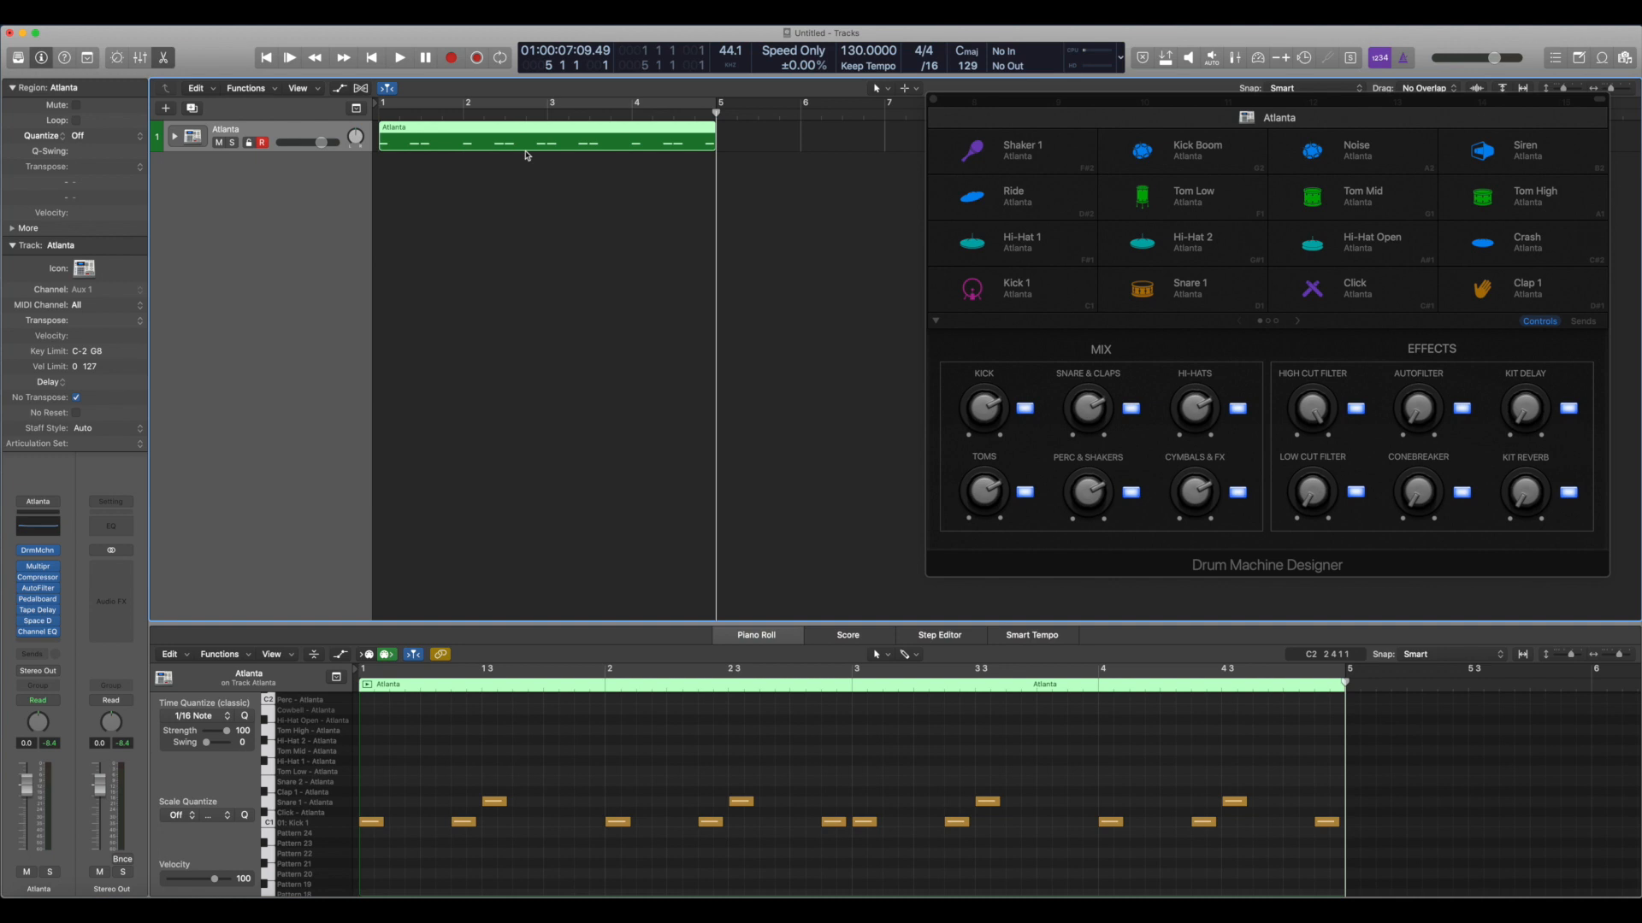
{"action": "key", "text": "super+z"}
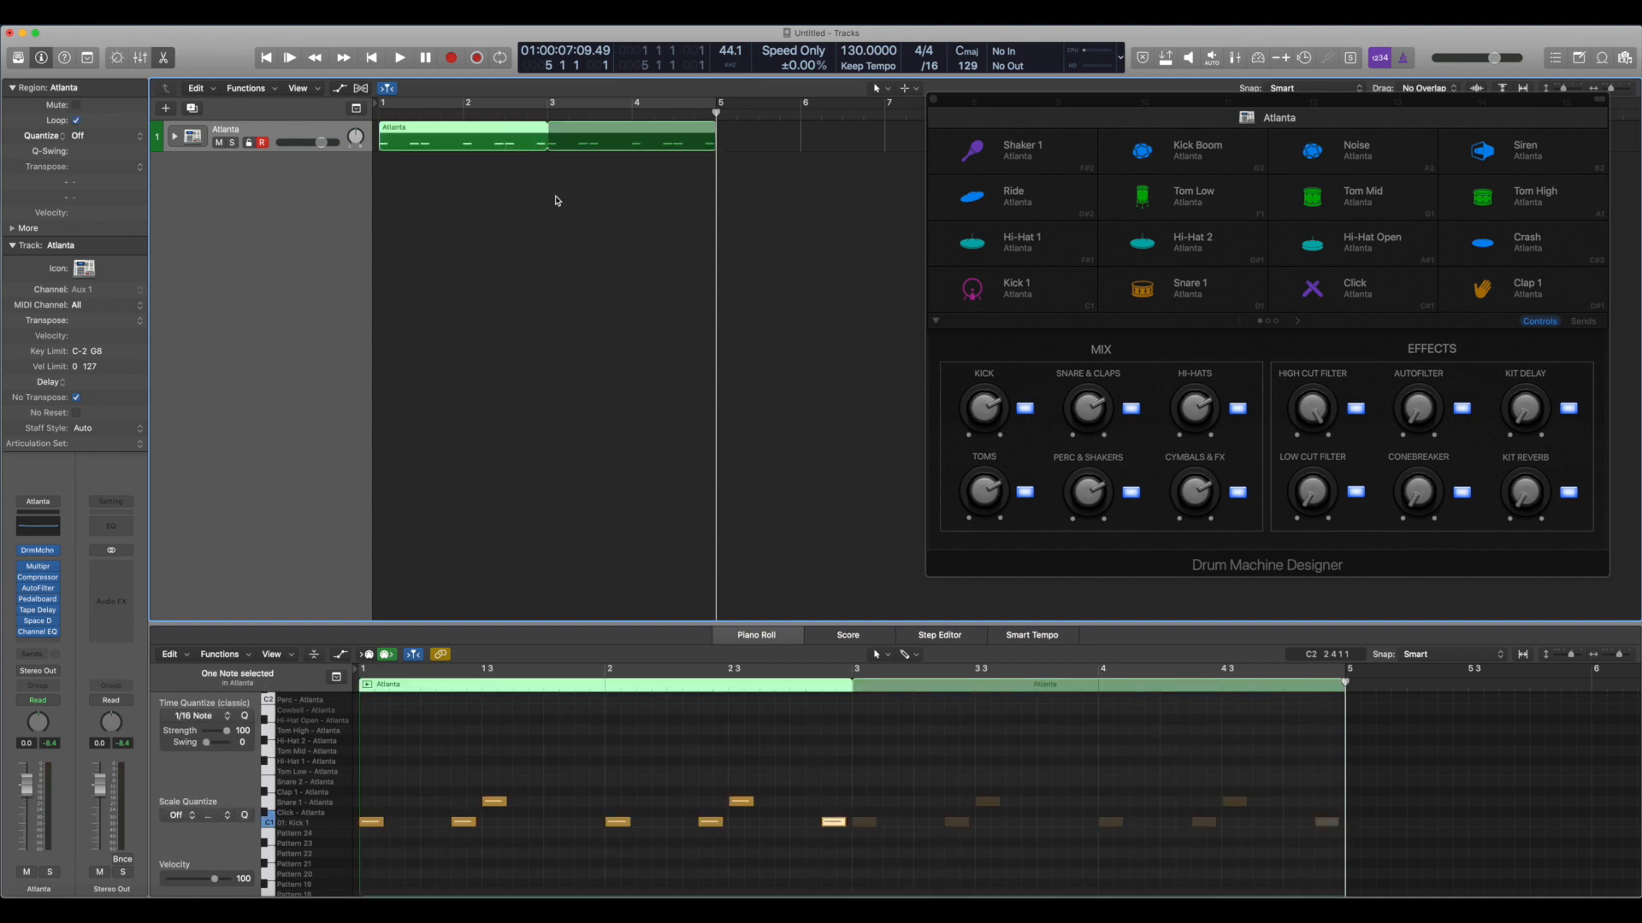
{"action": "key", "text": "super+Left"}
{"action": "key", "text": "super+shift+z"}
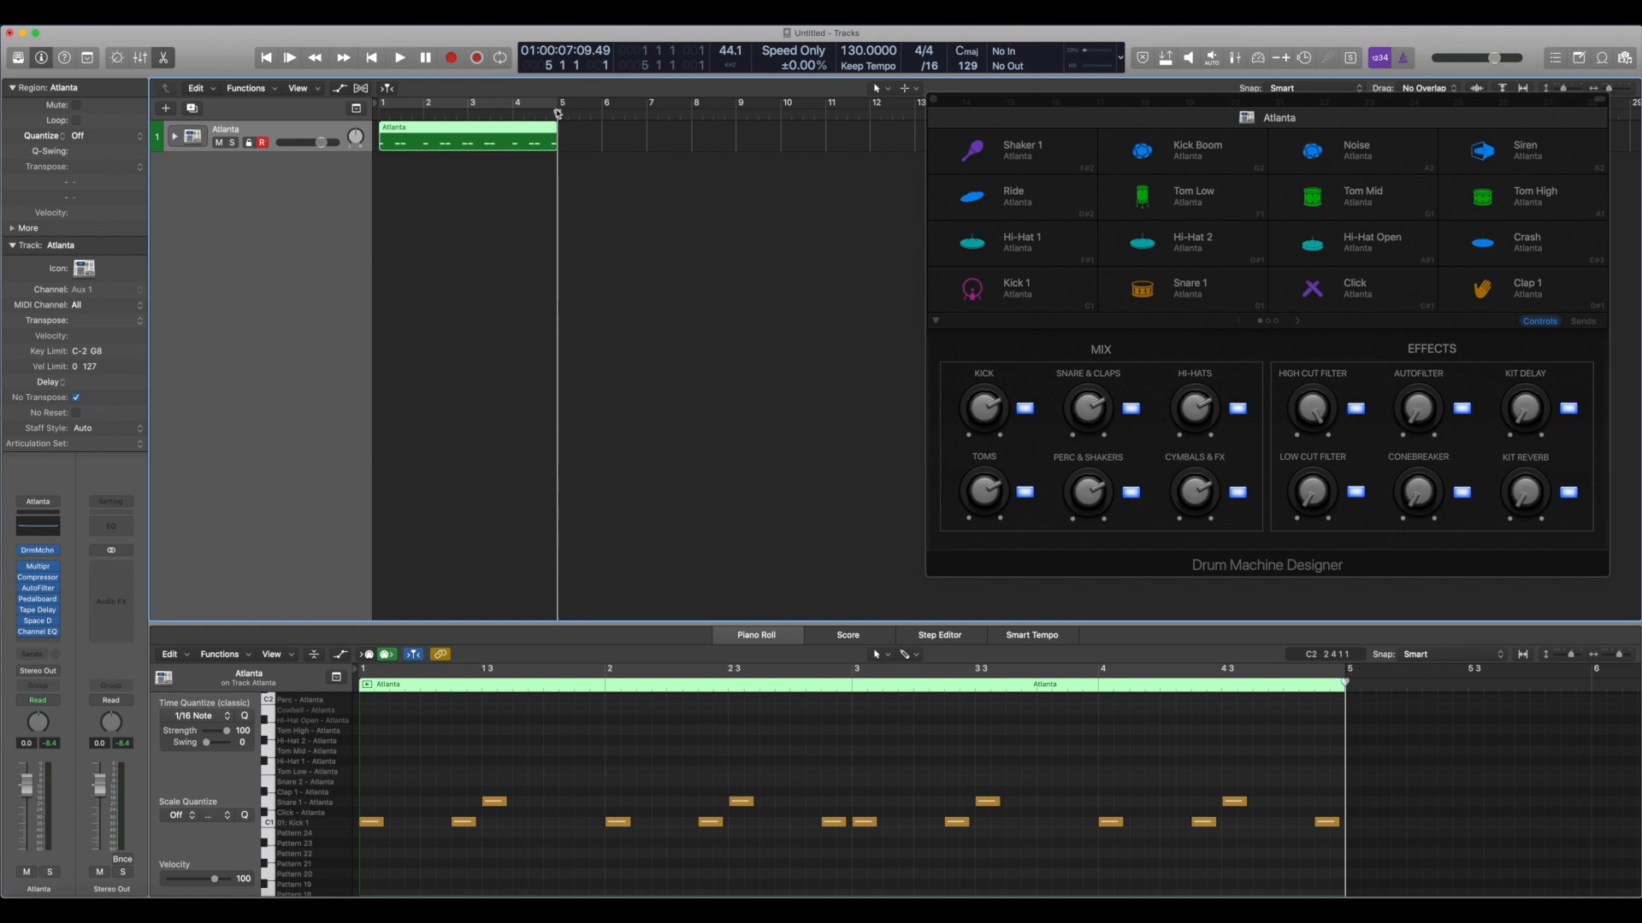
Place the playhead at bar 7 and examine how the timeline and Piano Roll zoom horizontally.
{"action": "left_click_drag", "start_coordinate": [593, 111], "coordinate": [646, 128]}
{"action": "left_click", "coordinate": [645, 160]}
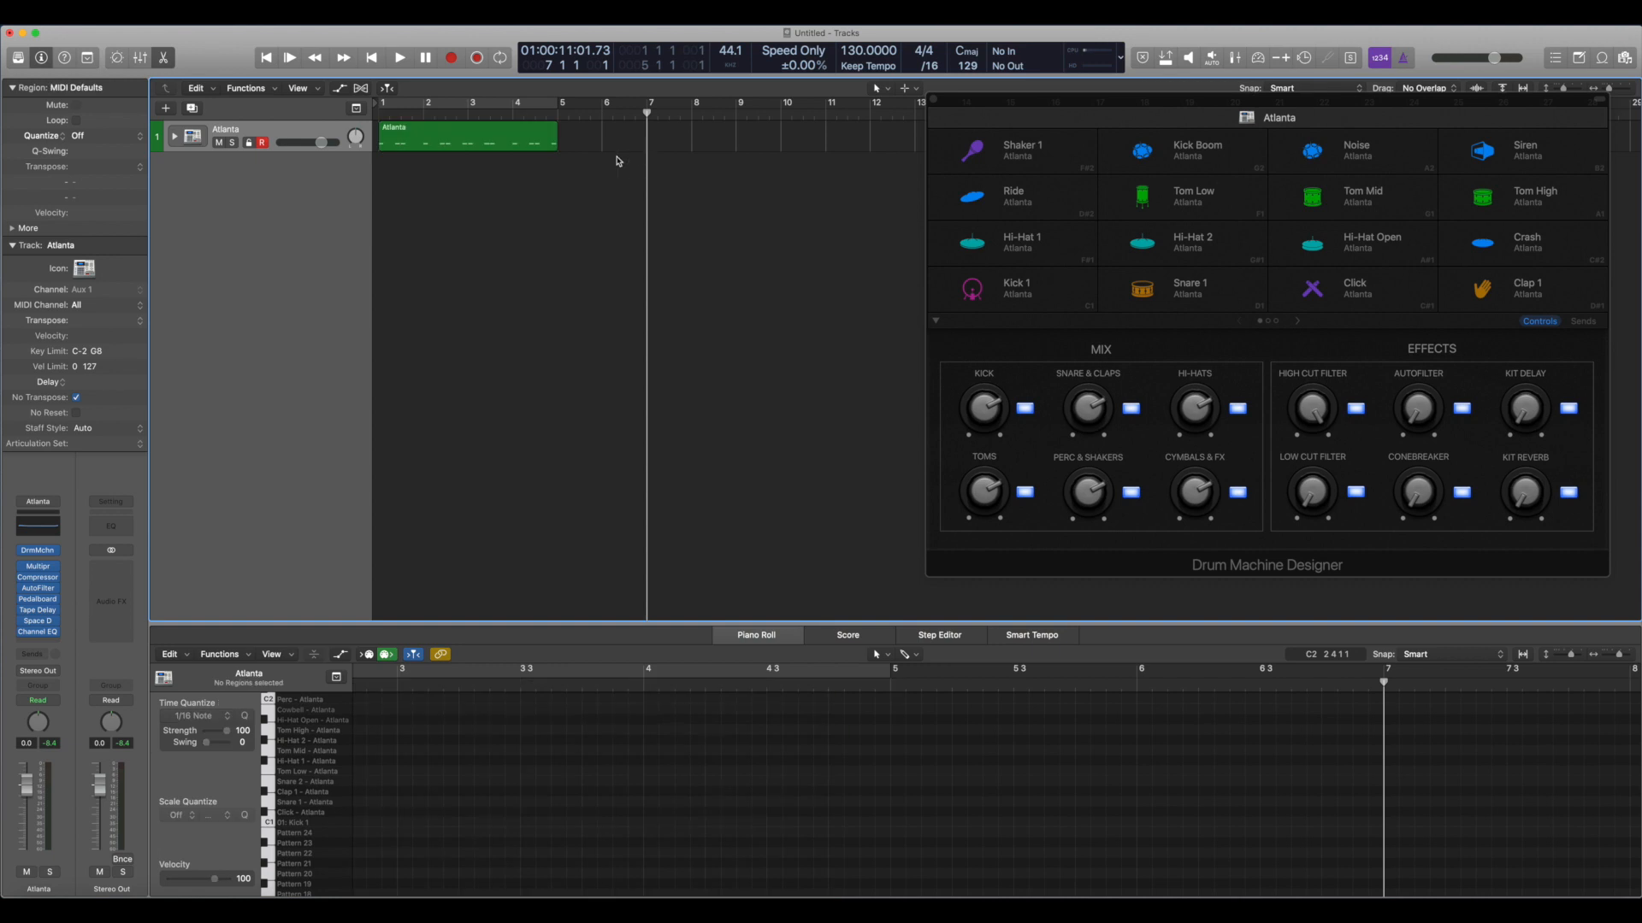
{"action": "left_click", "coordinate": [545, 147]}
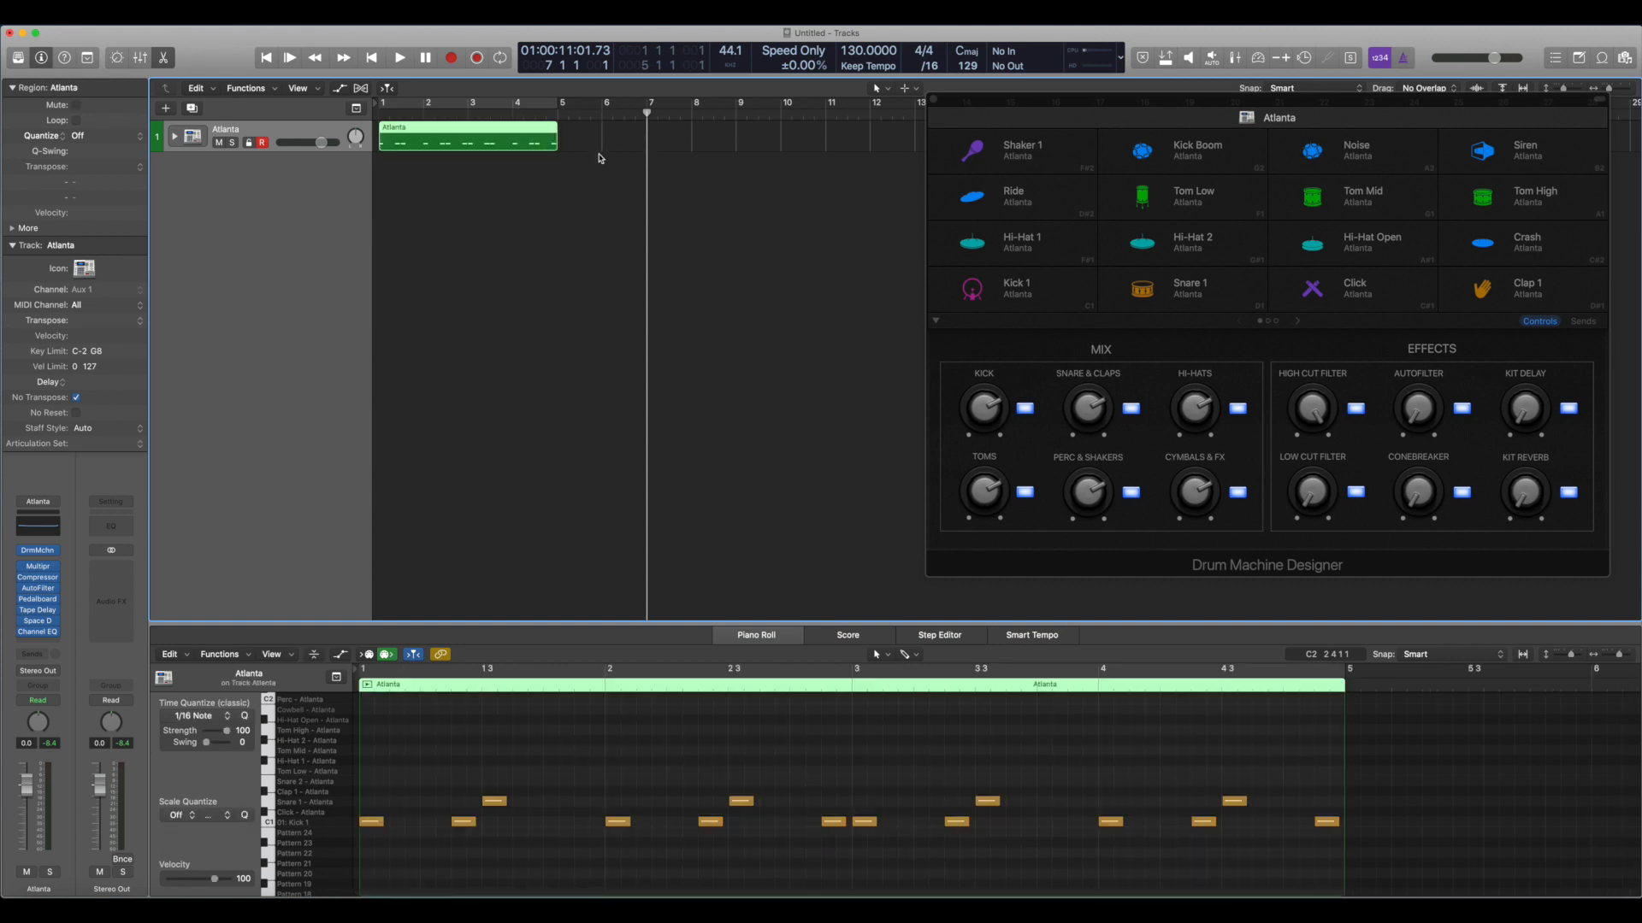
{"action": "left_click", "coordinate": [605, 179]}
{"action": "key", "text": "super+Left"}
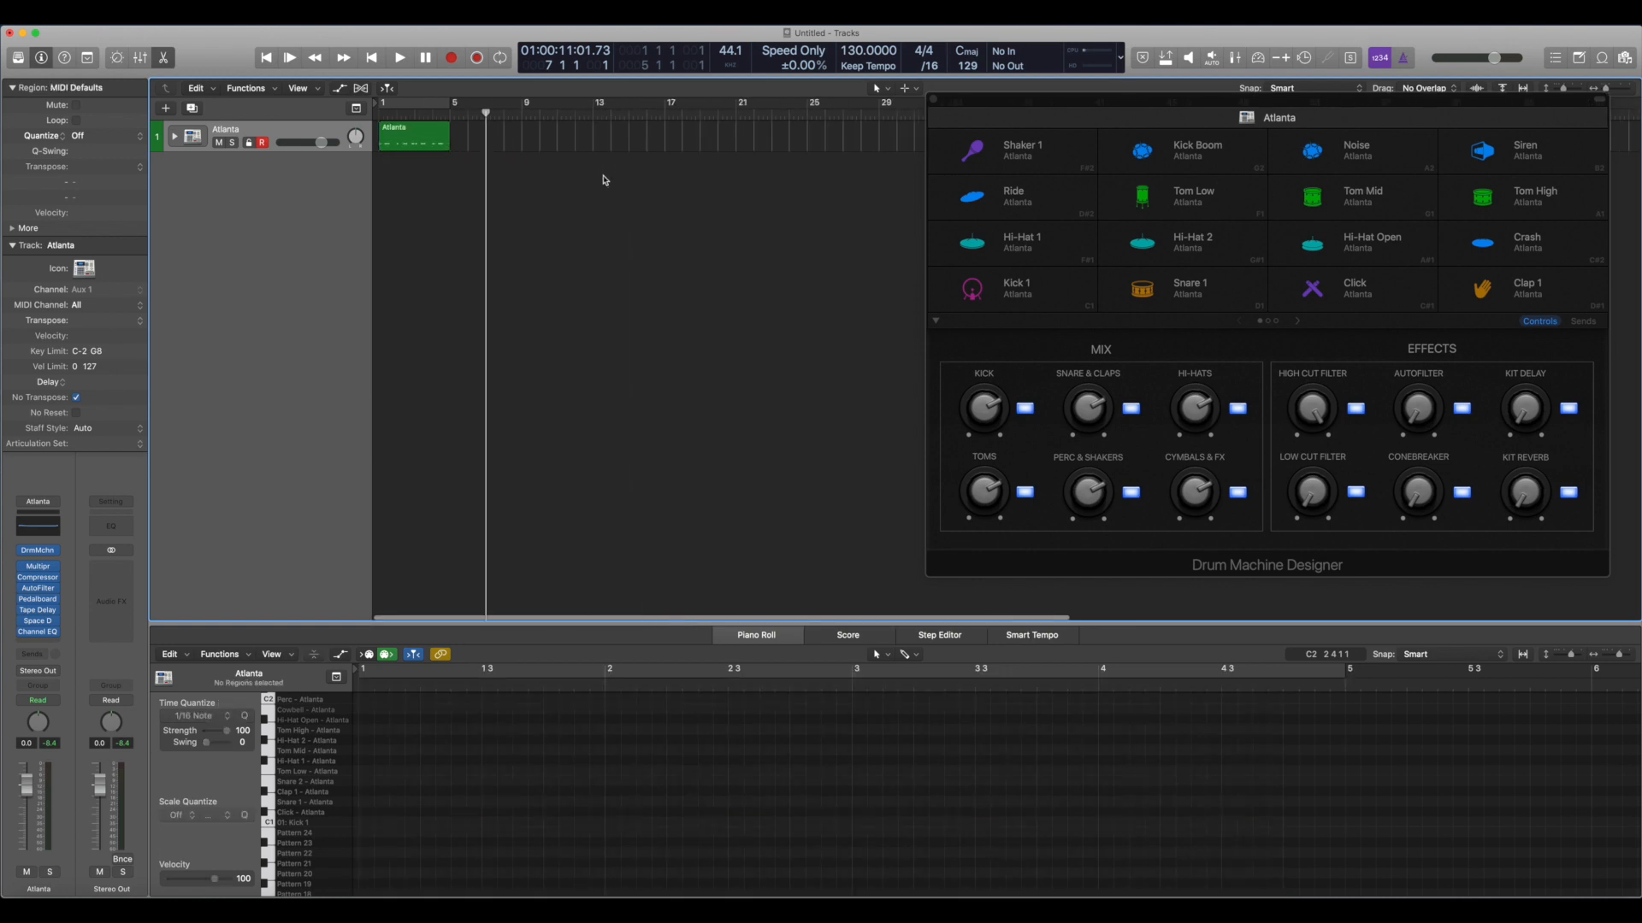
{"action": "left_click", "coordinate": [428, 148]}
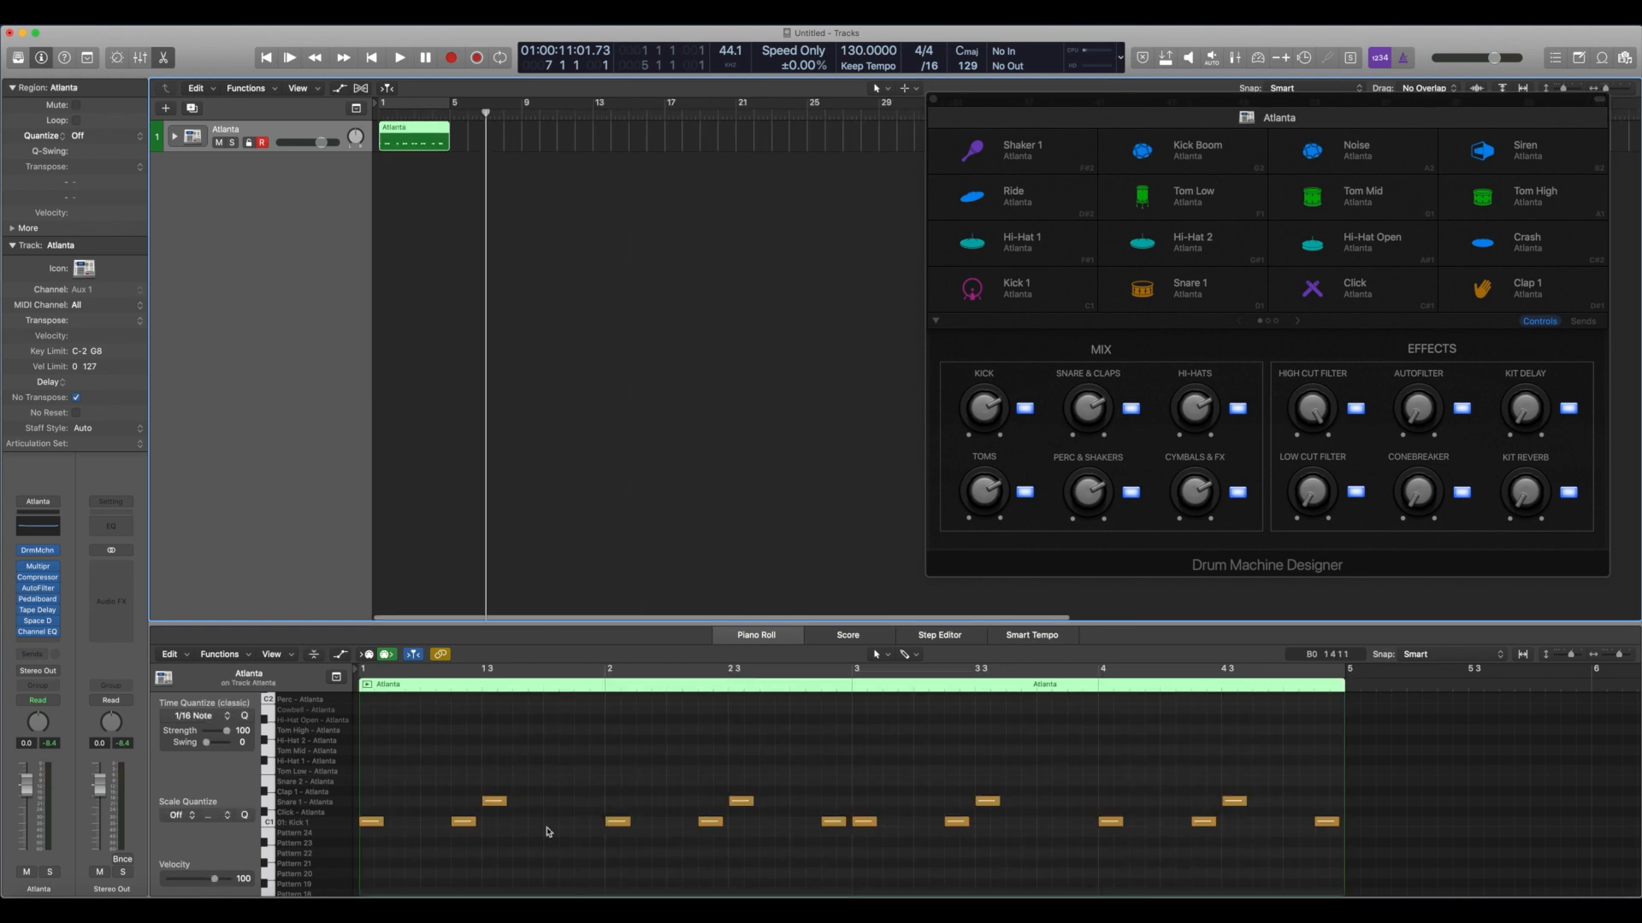
{"action": "key", "text": "super+Right"}
{"action": "key", "text": "super+Left"}
{"action": "key", "text": "super+Left"}
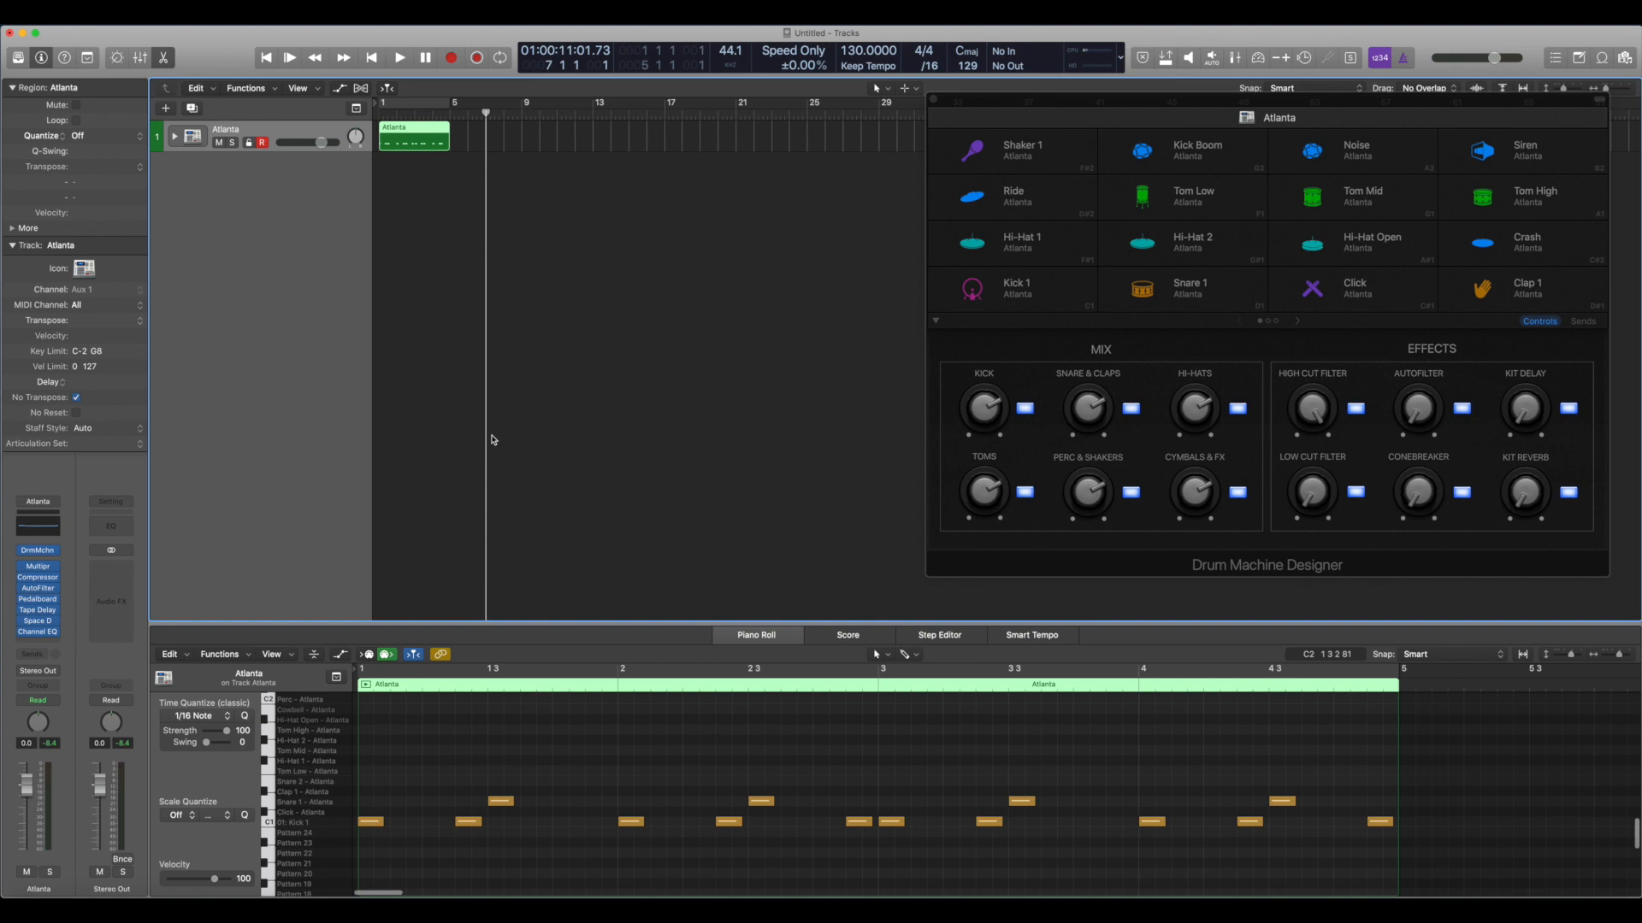
{"action": "left_click", "coordinate": [429, 218]}
{"action": "key", "text": "super+Right"}
{"action": "key", "text": "super+Right"}
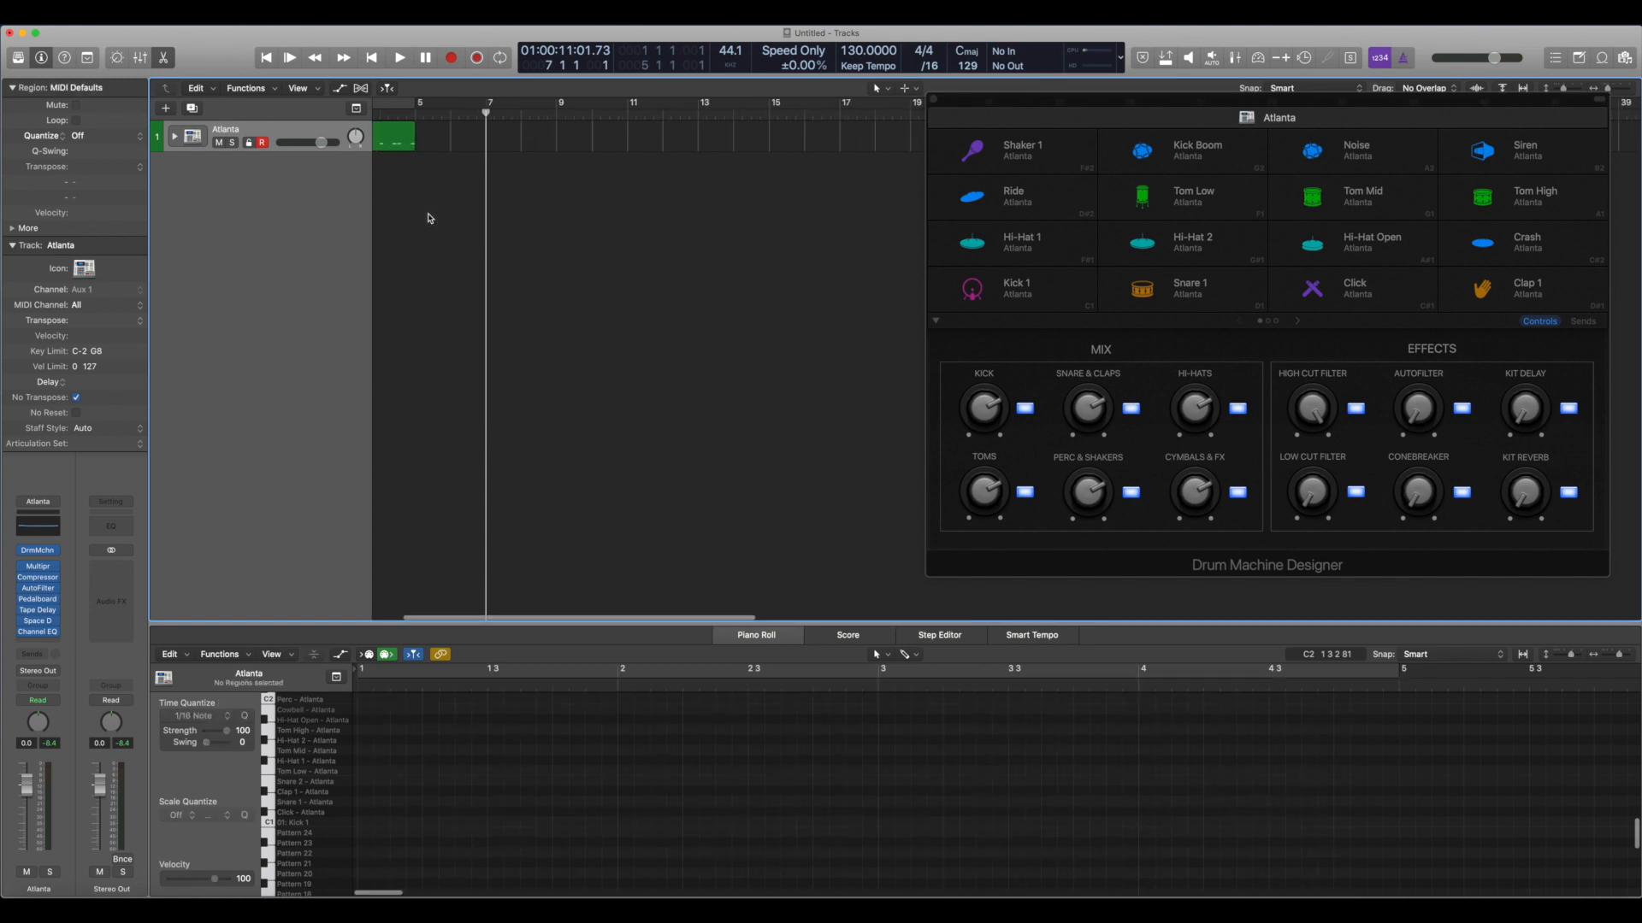
{"action": "left_click", "coordinate": [470, 142]}
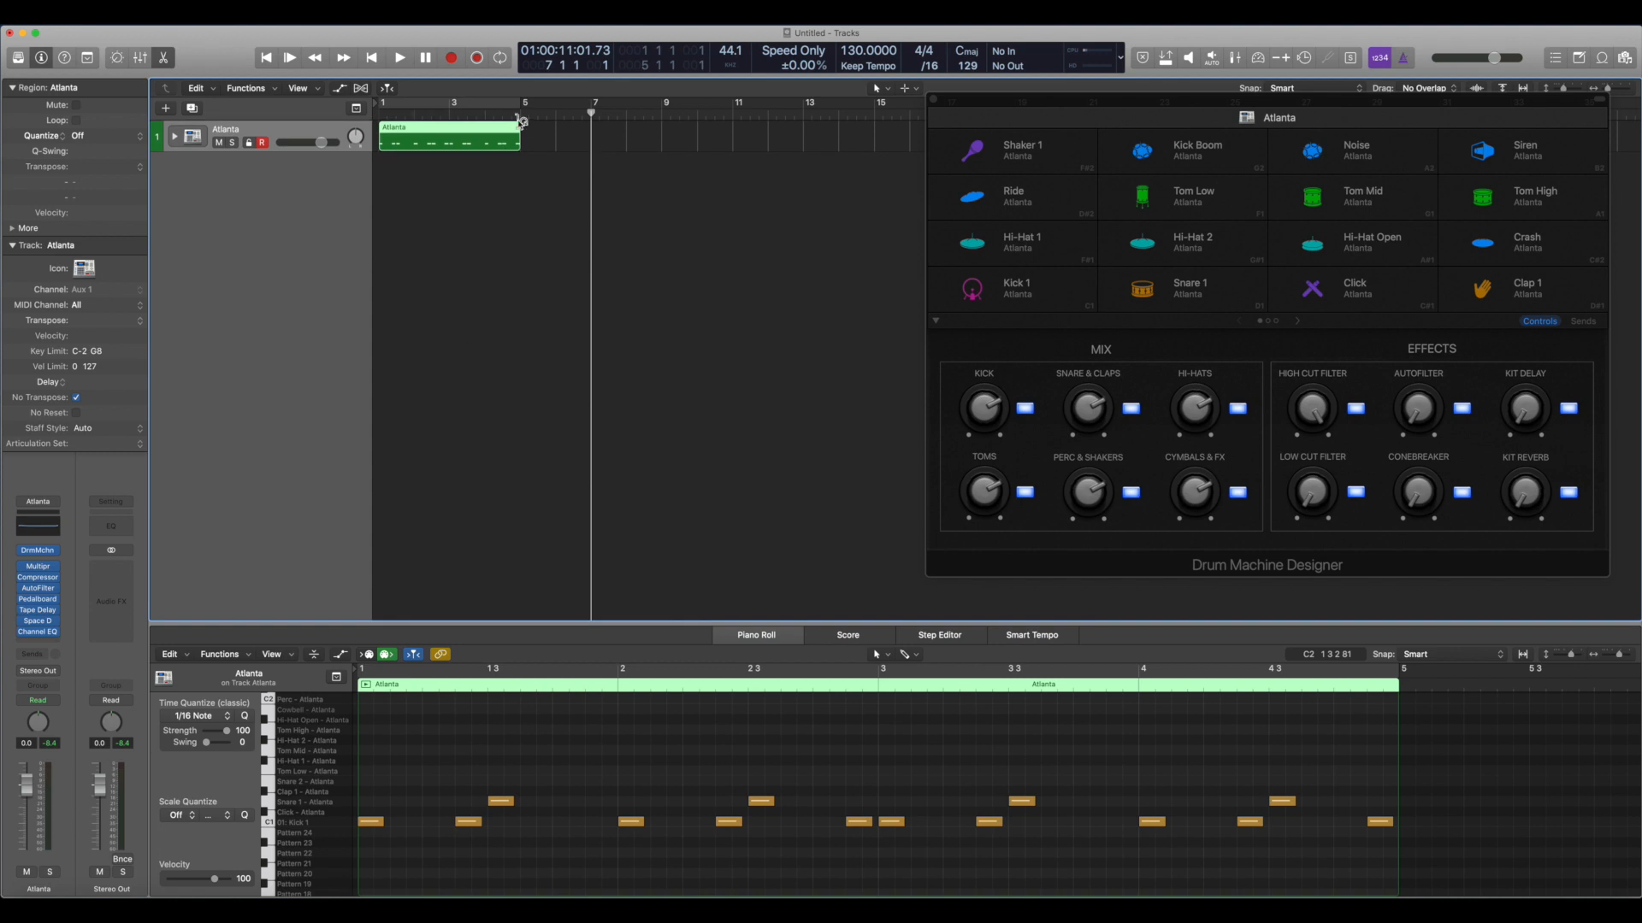
Place the playhead at bar 5, select the Atlanta region and turn on Catch Playhead for the timeline.
{"action": "left_click", "coordinate": [548, 207]}
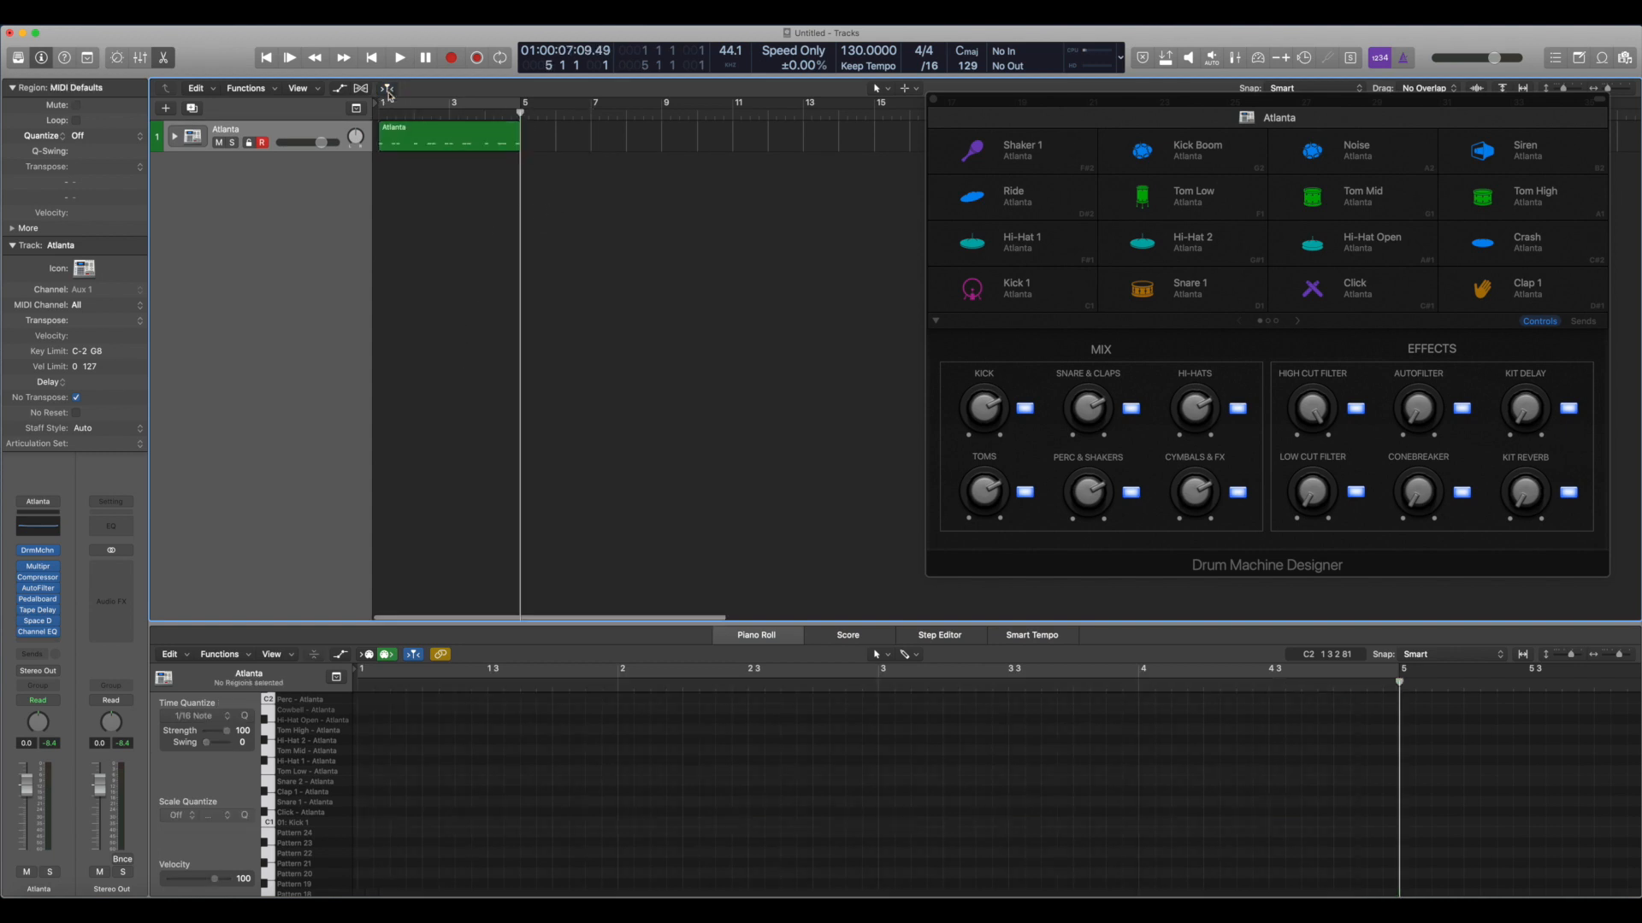
{"action": "left_click", "coordinate": [421, 130]}
{"action": "left_click", "coordinate": [388, 88]}
{"action": "key", "text": "super+Right"}
{"action": "key", "text": "super+Right"}
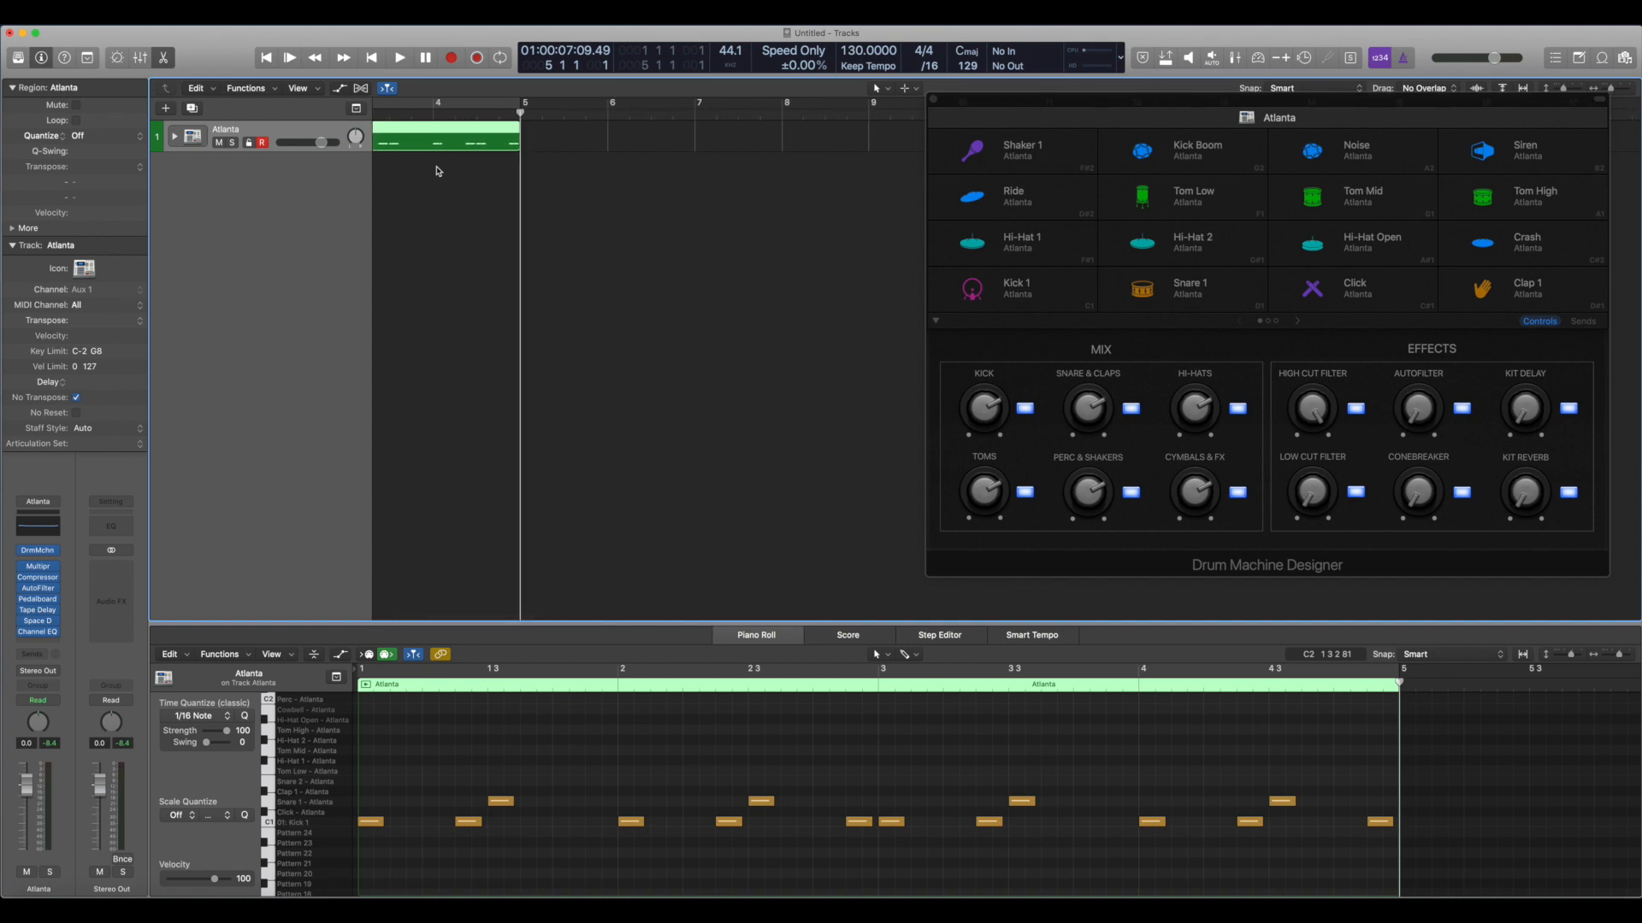
Examine the four-bar Atlanta region in the timeline at different horizontal zoom levels.
{"action": "scroll", "coordinate": [475, 186], "scroll_direction": "left", "scroll_amount": 5}
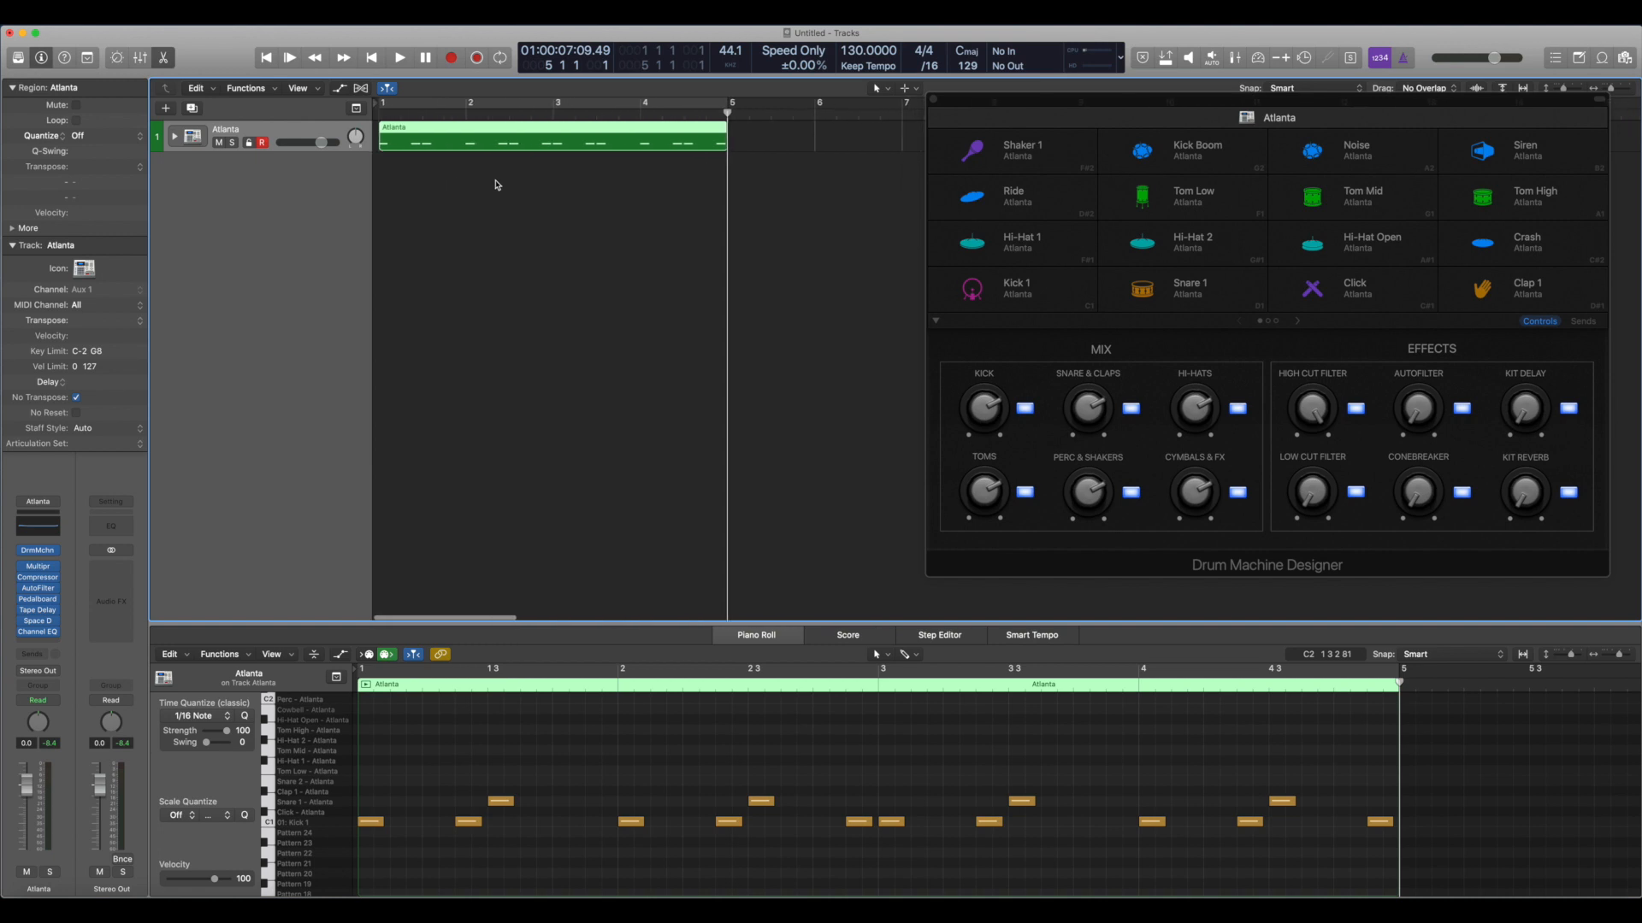
{"action": "left_click", "coordinate": [549, 178]}
{"action": "left_click", "coordinate": [558, 150]}
{"action": "scroll", "coordinate": [579, 201], "scroll_direction": "right", "scroll_amount": 5}
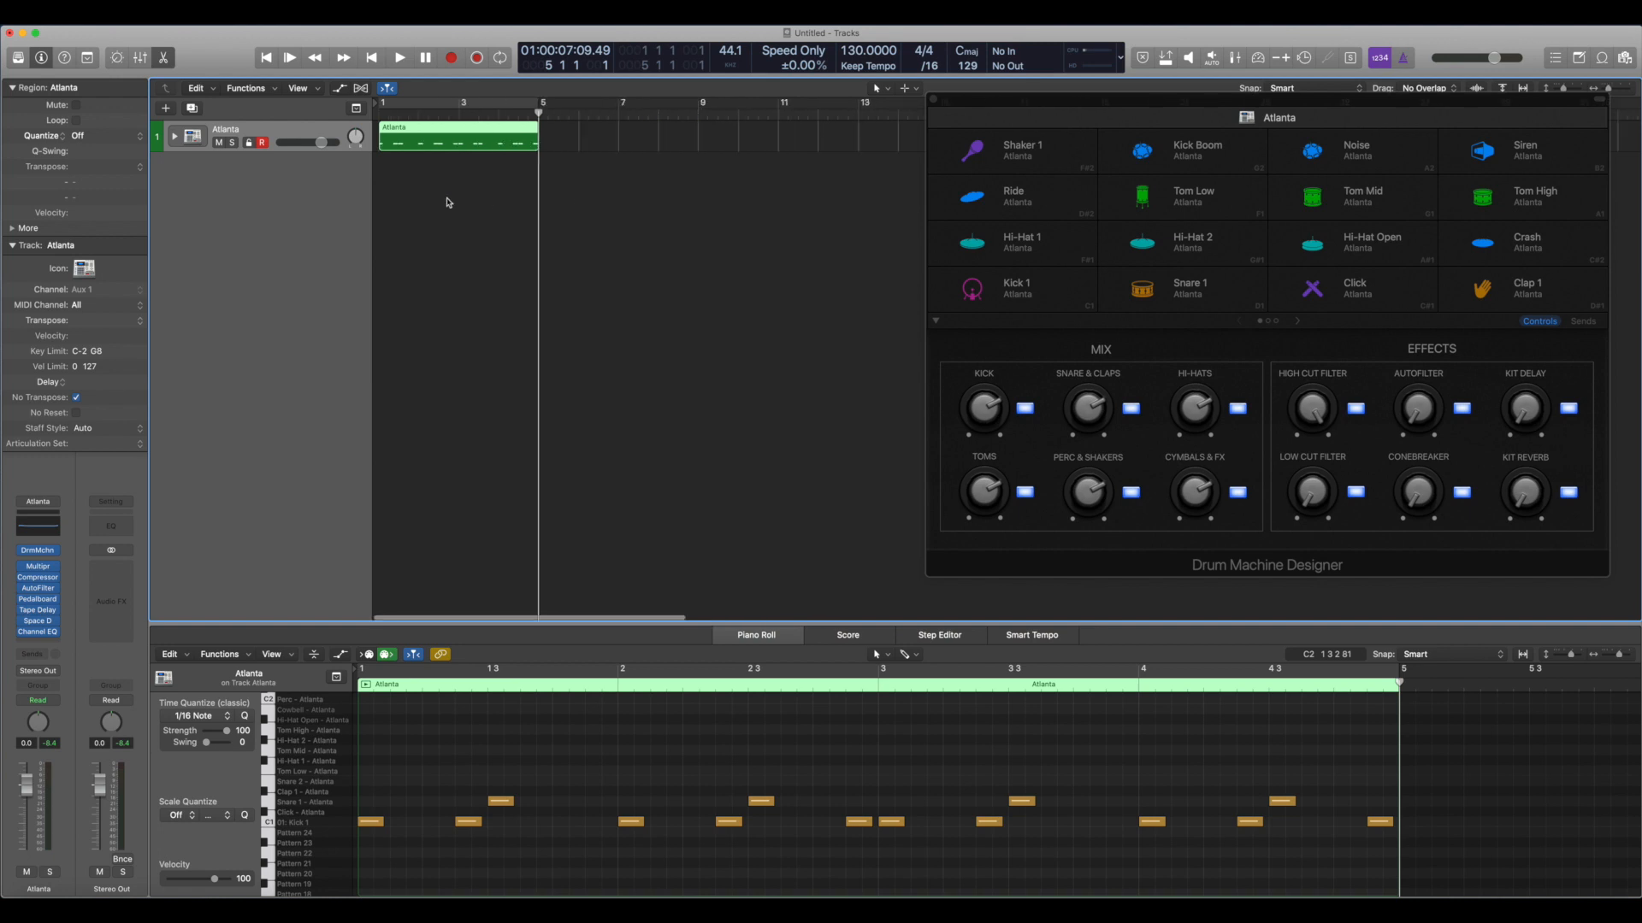
{"action": "scroll", "coordinate": [446, 203], "scroll_direction": "left", "scroll_amount": 5}
{"action": "left_click", "coordinate": [437, 181]}
{"action": "left_click", "coordinate": [430, 142]}
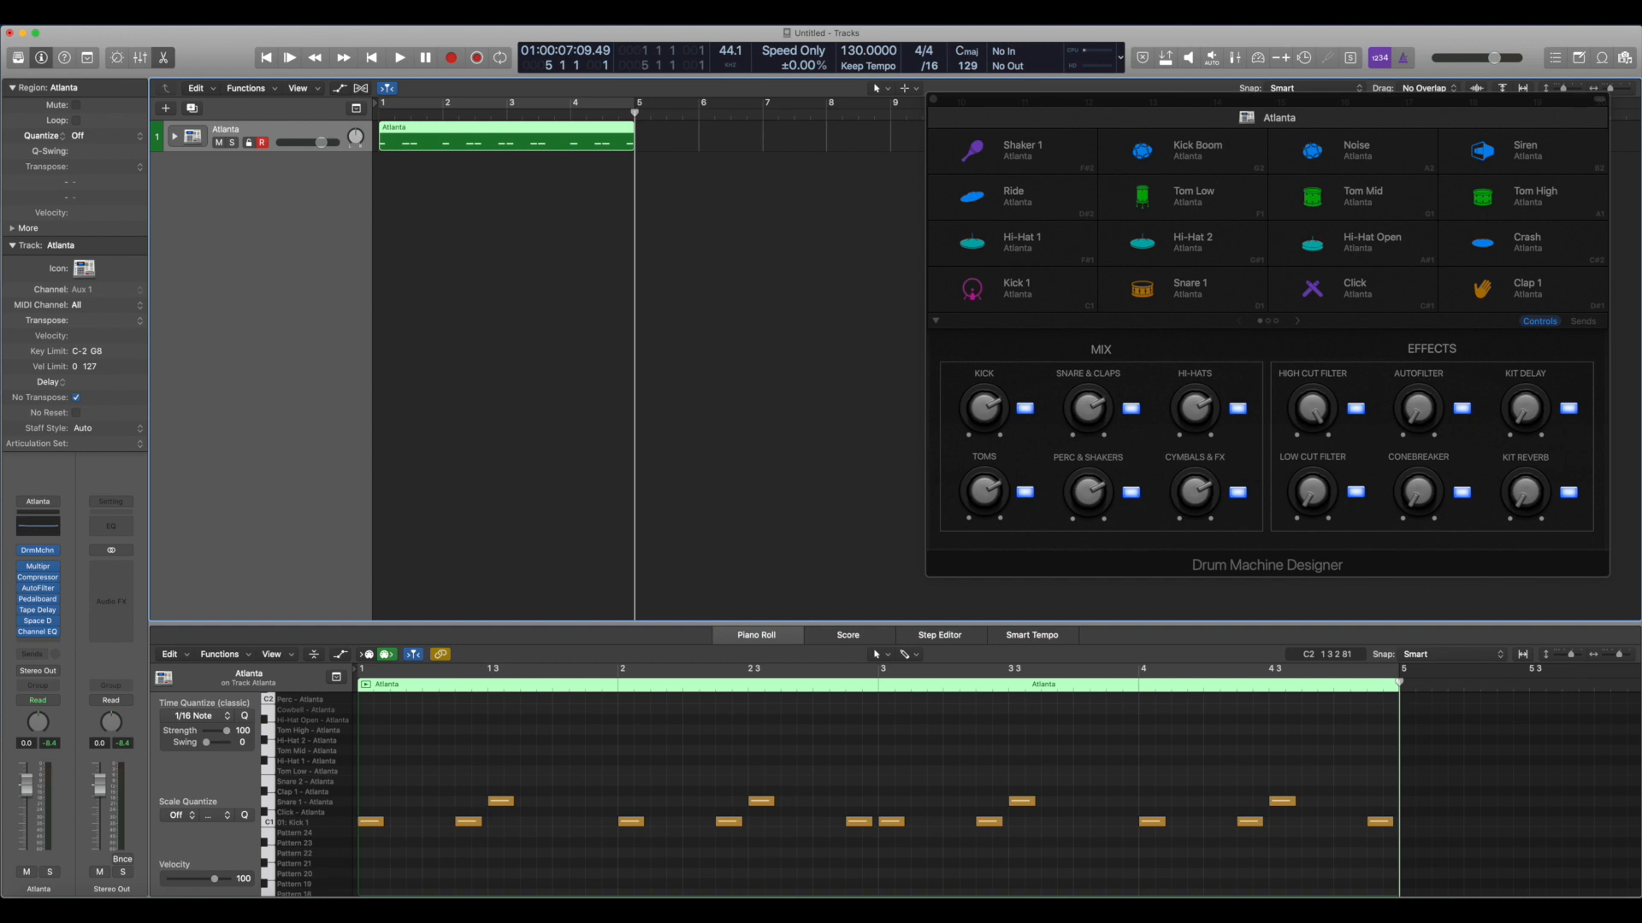
{"action": "scroll", "coordinate": [640, 273], "scroll_direction": "right", "scroll_amount": 1}
{"action": "scroll", "coordinate": [640, 274], "scroll_direction": "left", "scroll_amount": 2}
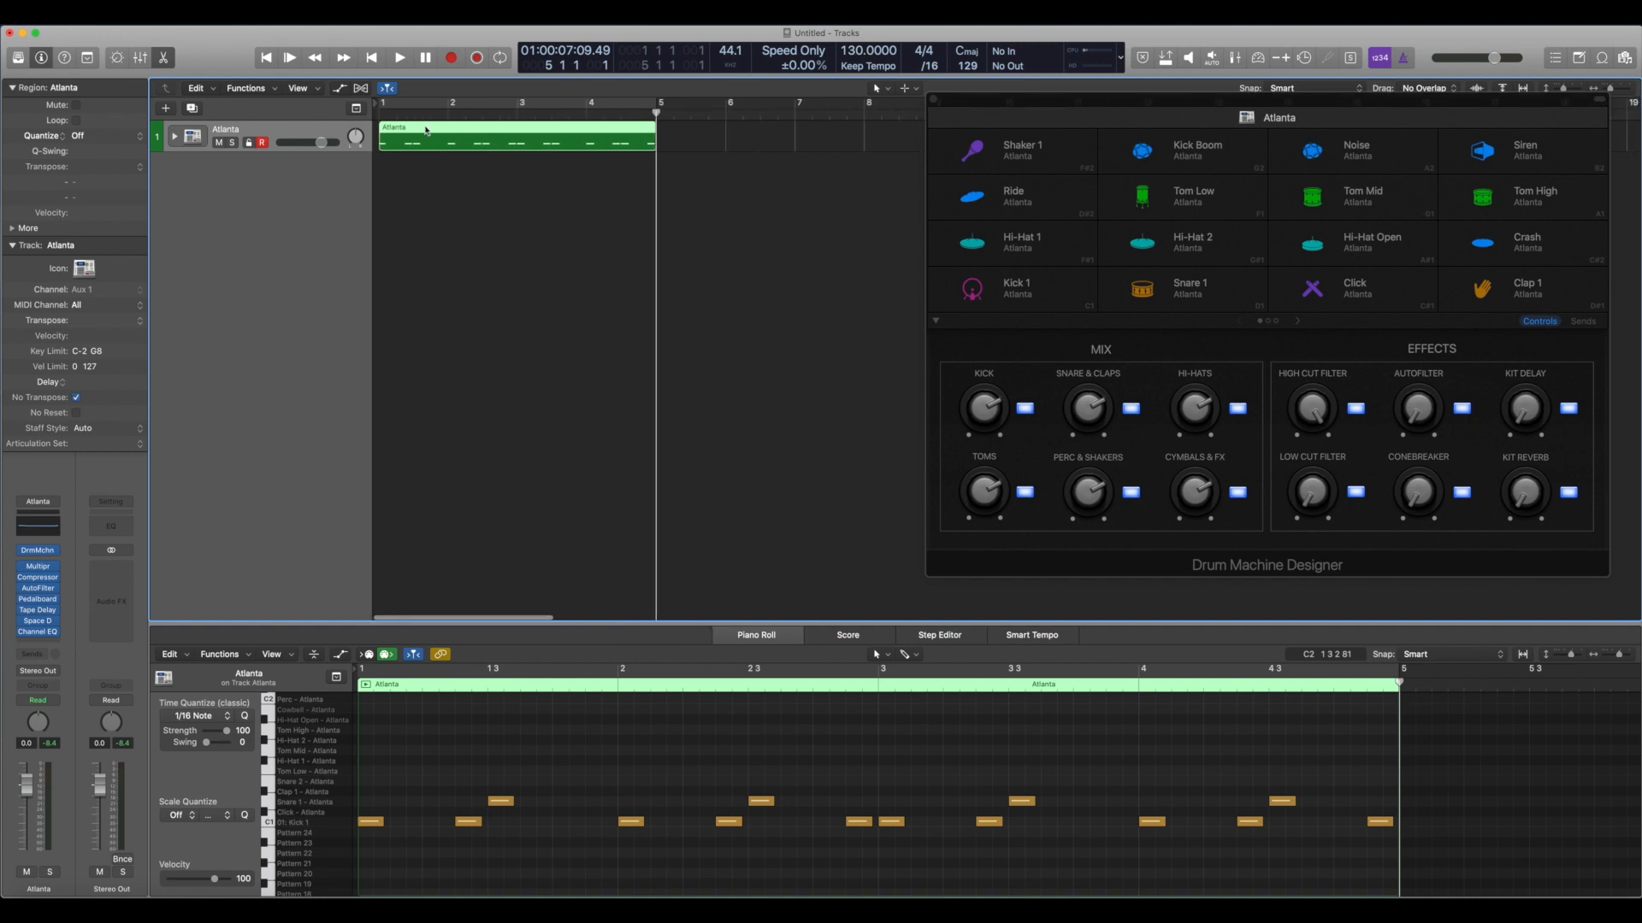